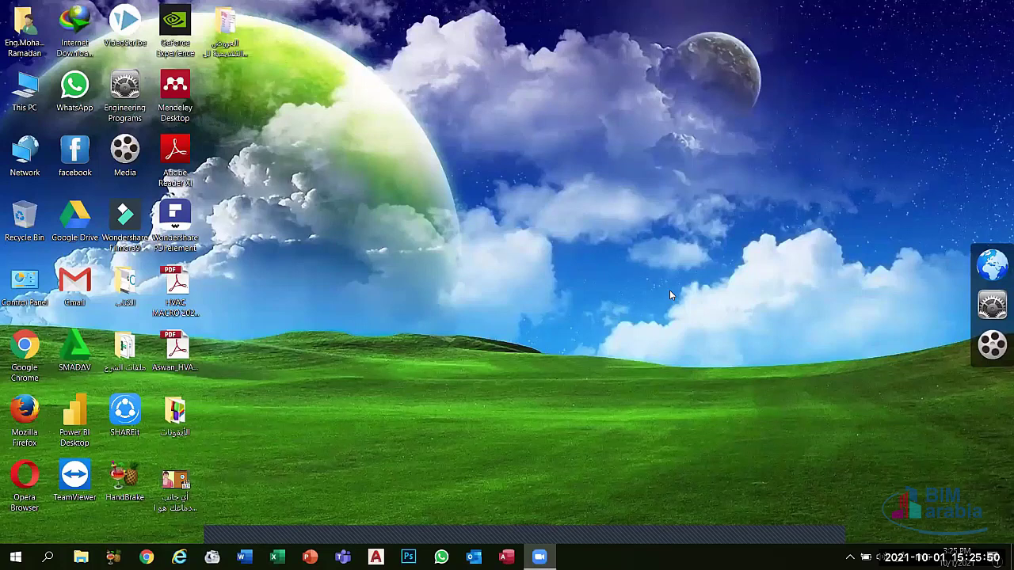
- Raise the system volume and launch Chrome from the taskbar
{"action": "key", "text": "XF86AudioRaiseVolume"}
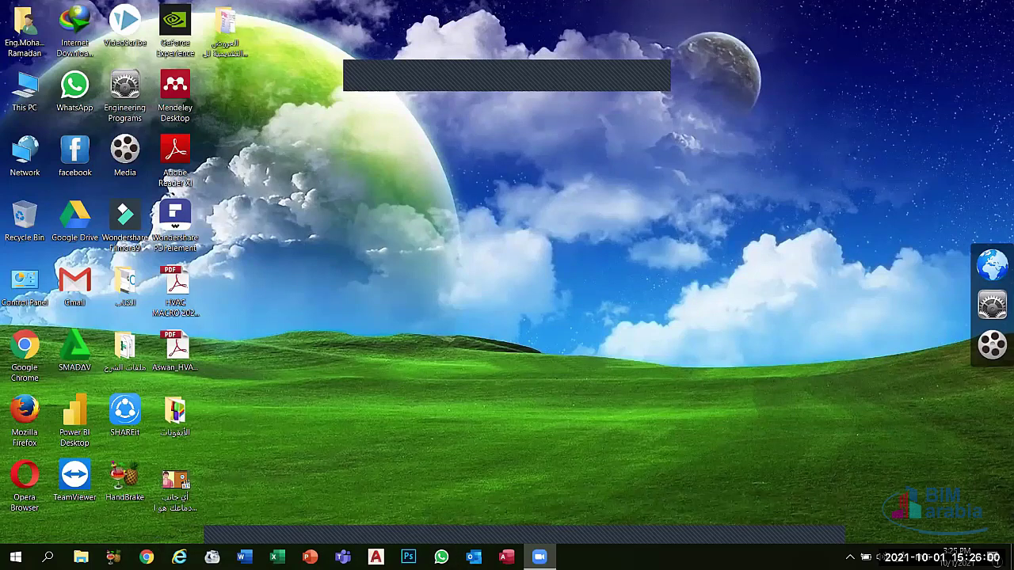
{"action": "left_click", "coordinate": [149, 556]}
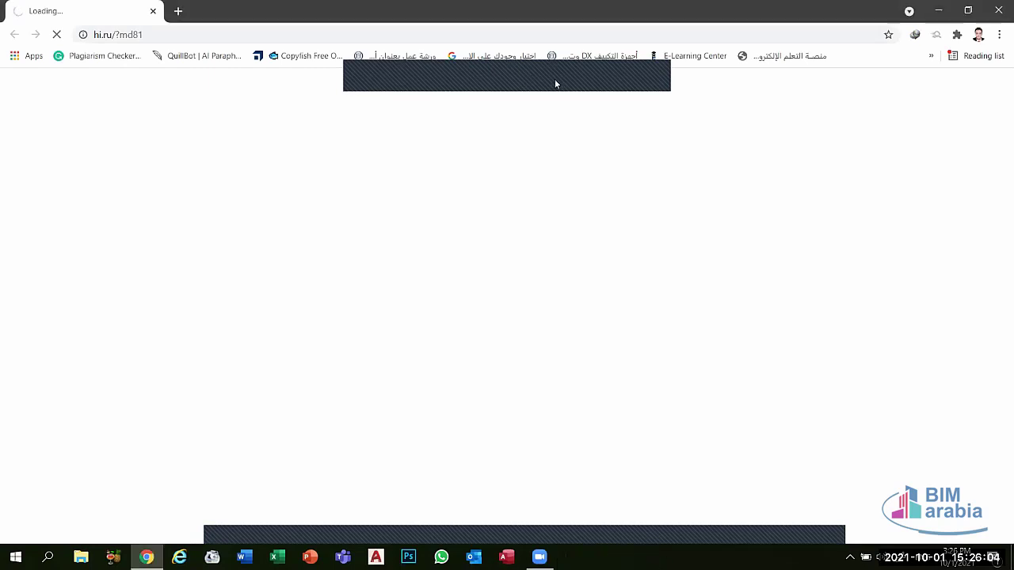
- Replace the Hi.ru tab with a new tab on the Google homepage
{"action": "left_click", "coordinate": [174, 11]}
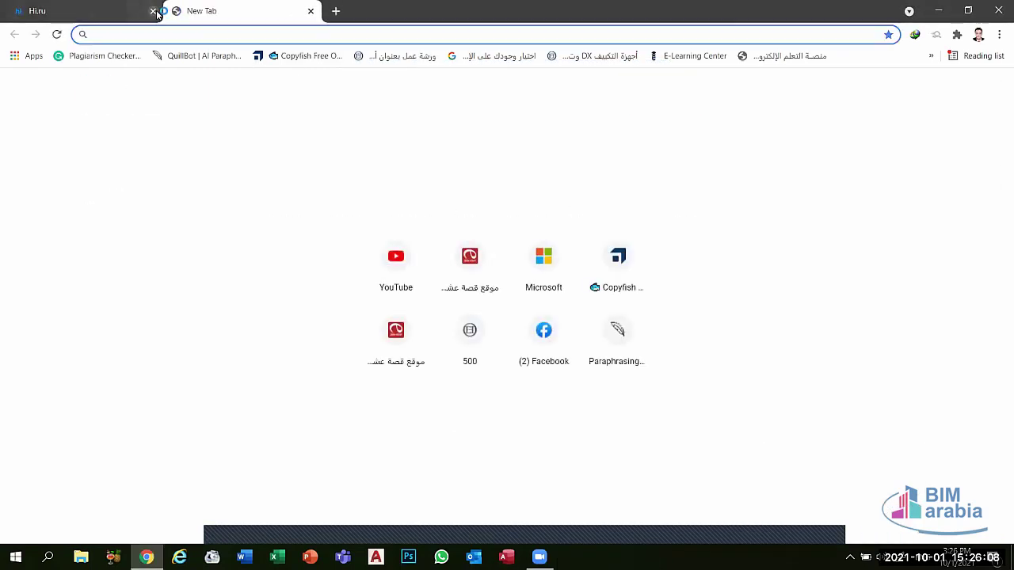
{"action": "left_click", "coordinate": [153, 11]}
{"action": "type", "text": "Google"}
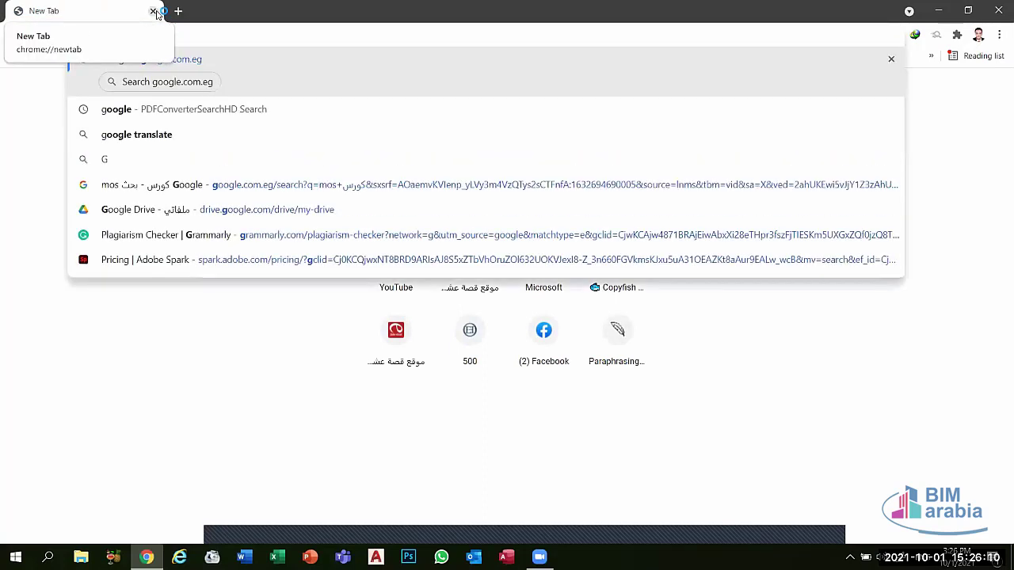
{"action": "key", "text": "Return"}
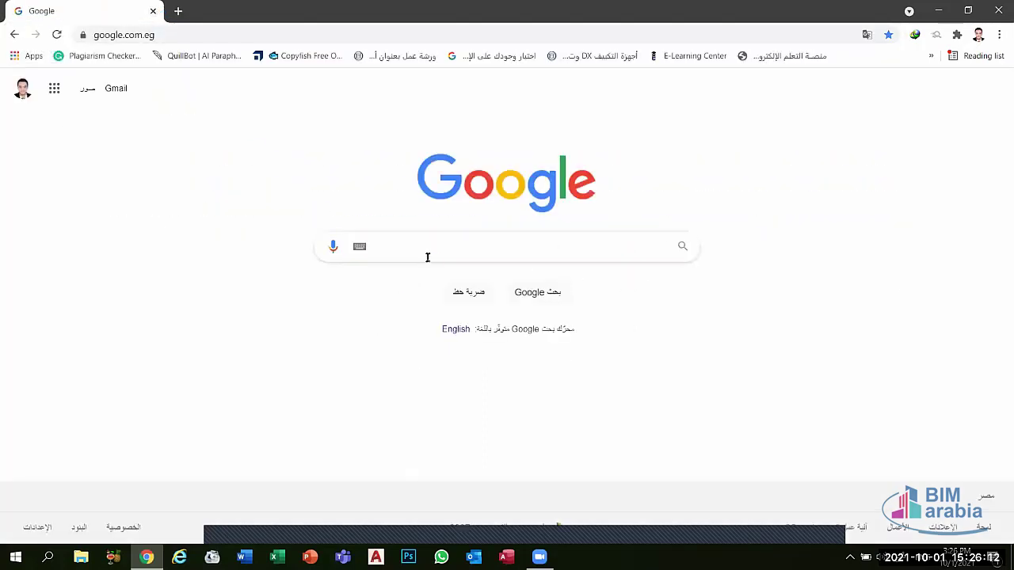
- Search Google for gmail and open the Gmail - Google result
{"action": "type", "text": "G"}
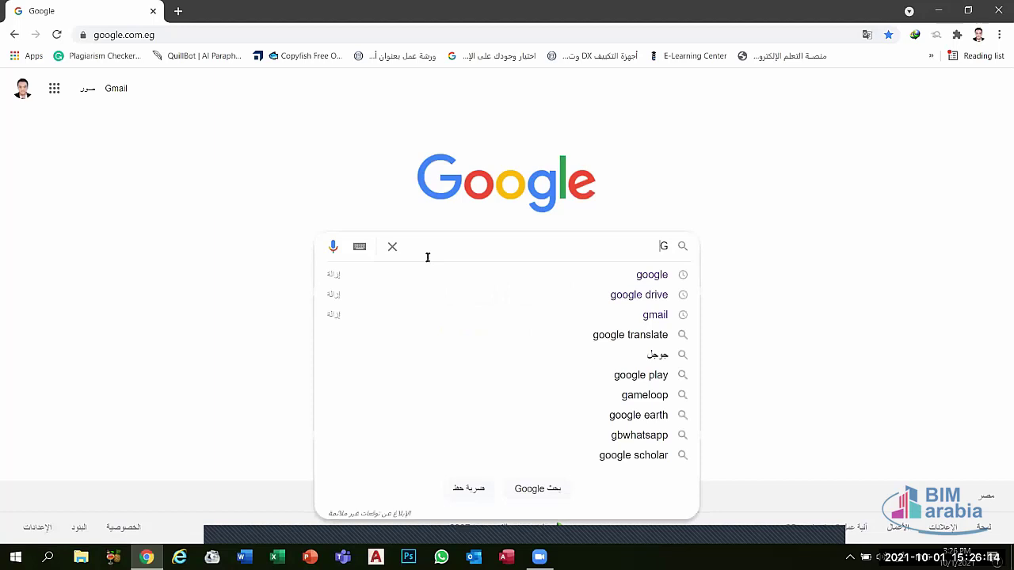
{"action": "left_click", "coordinate": [607, 317]}
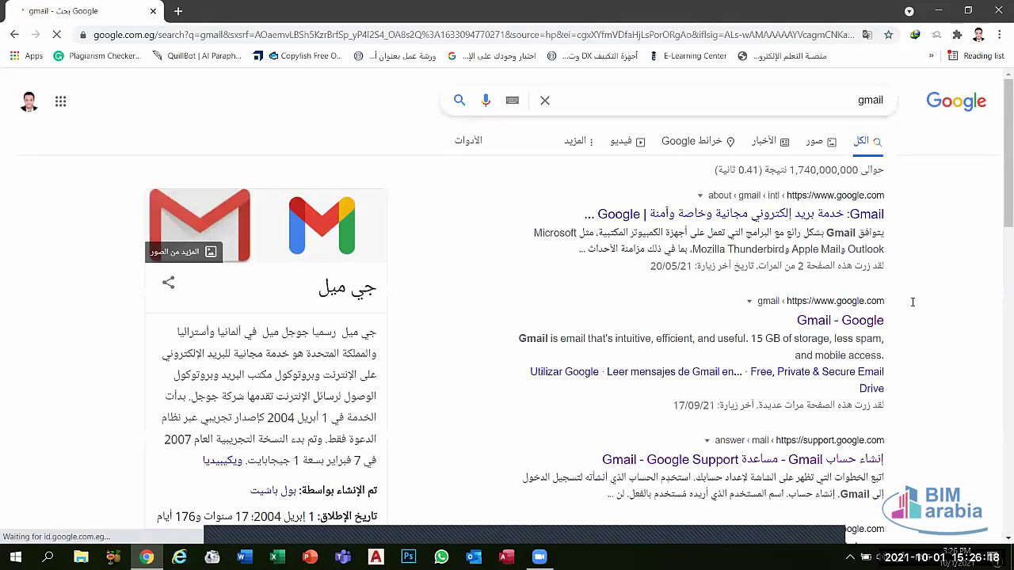
{"action": "left_click", "coordinate": [837, 327]}
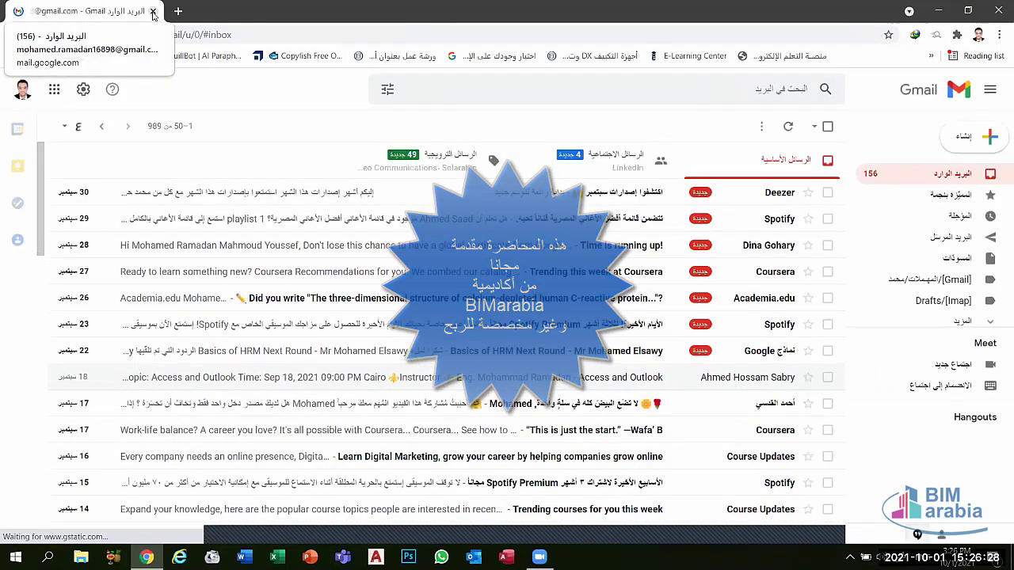
- Close the Chrome window to return to the desktop
{"action": "left_click", "coordinate": [153, 11]}
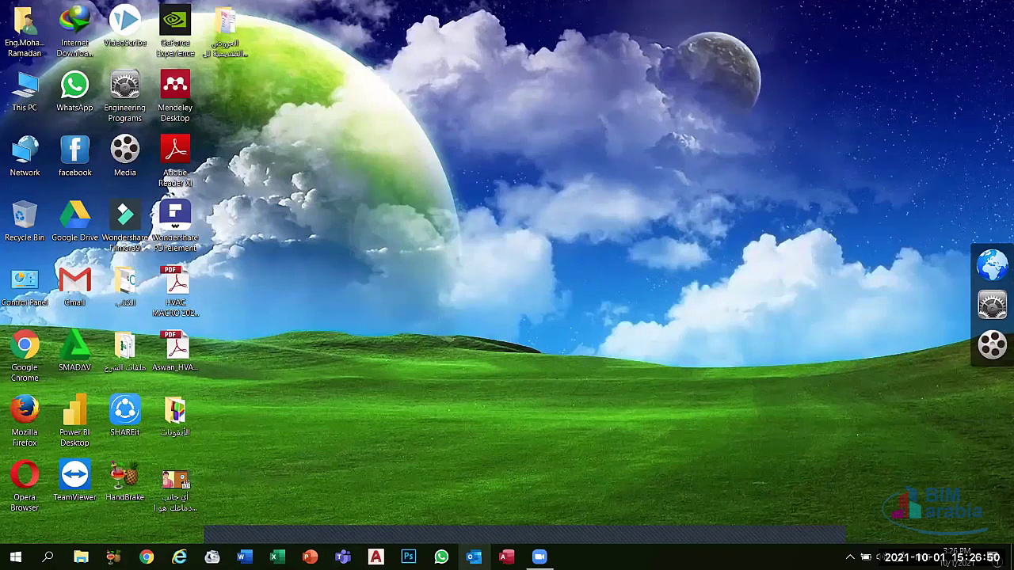
- Launch Outlook, filter the inbox to Unread, and dismiss the Lecture 1 reminder
{"action": "left_click", "coordinate": [474, 557]}
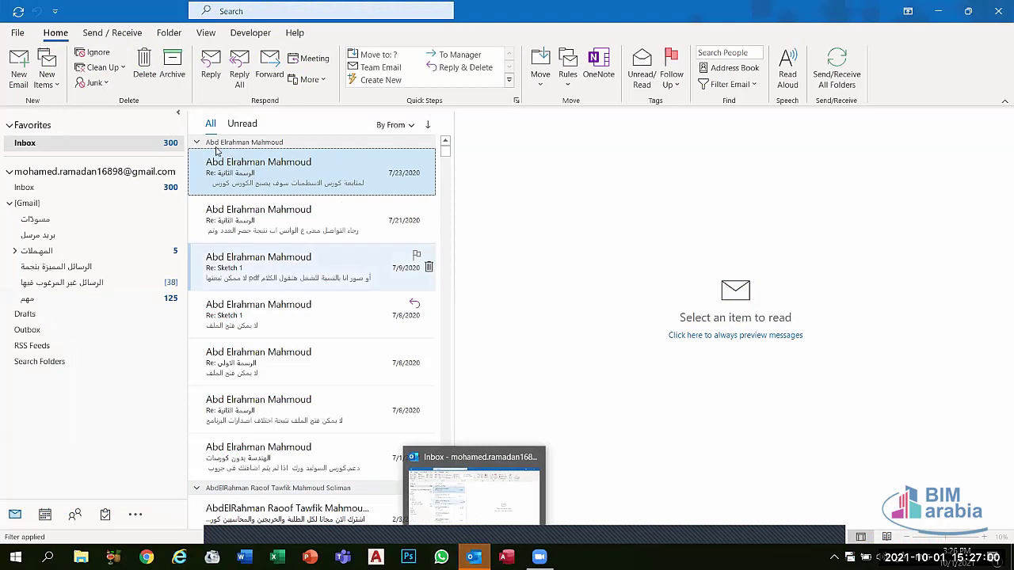
{"action": "left_click", "coordinate": [242, 125]}
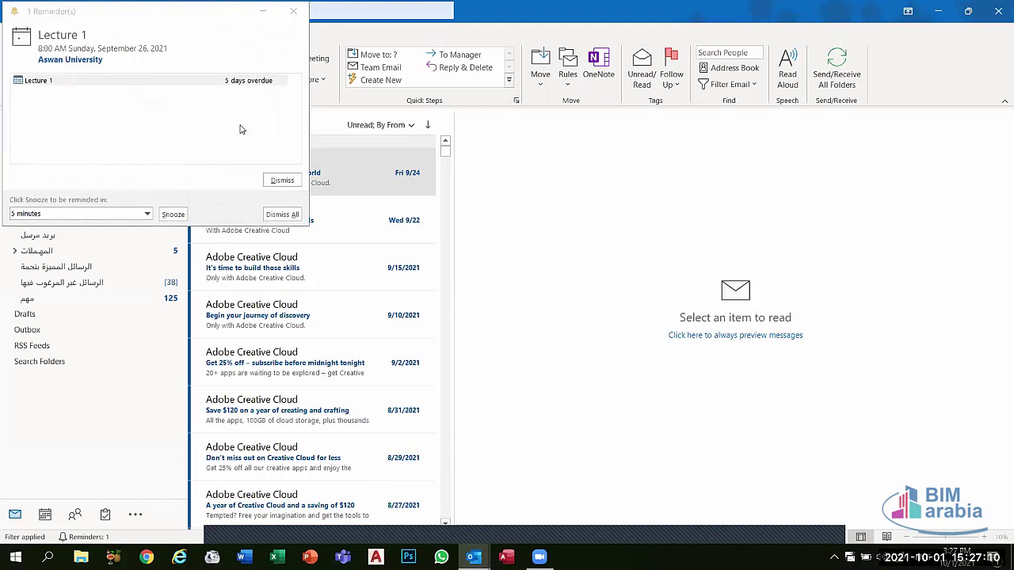
{"action": "left_click", "coordinate": [293, 11]}
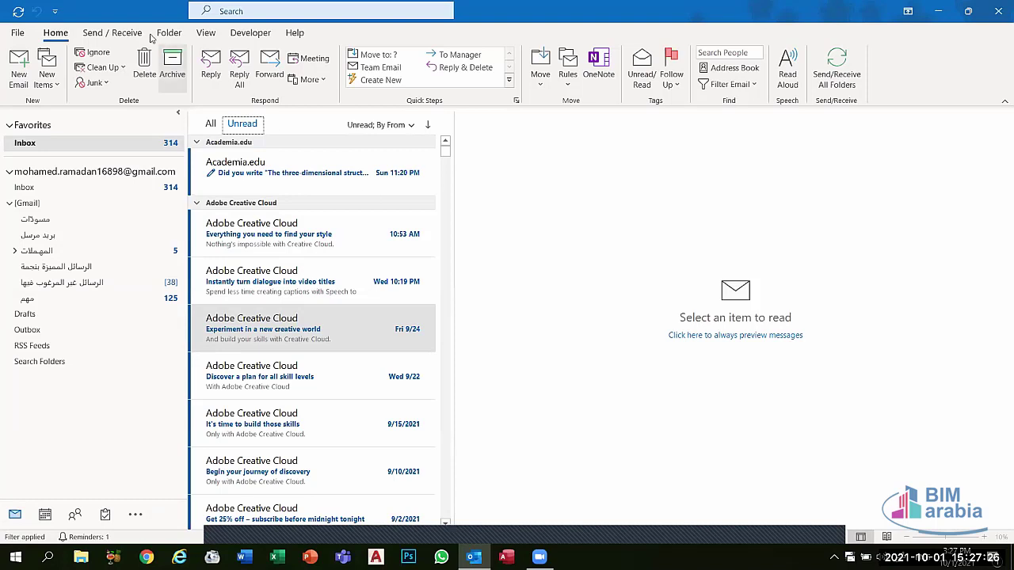
{"action": "left_click", "coordinate": [115, 34]}
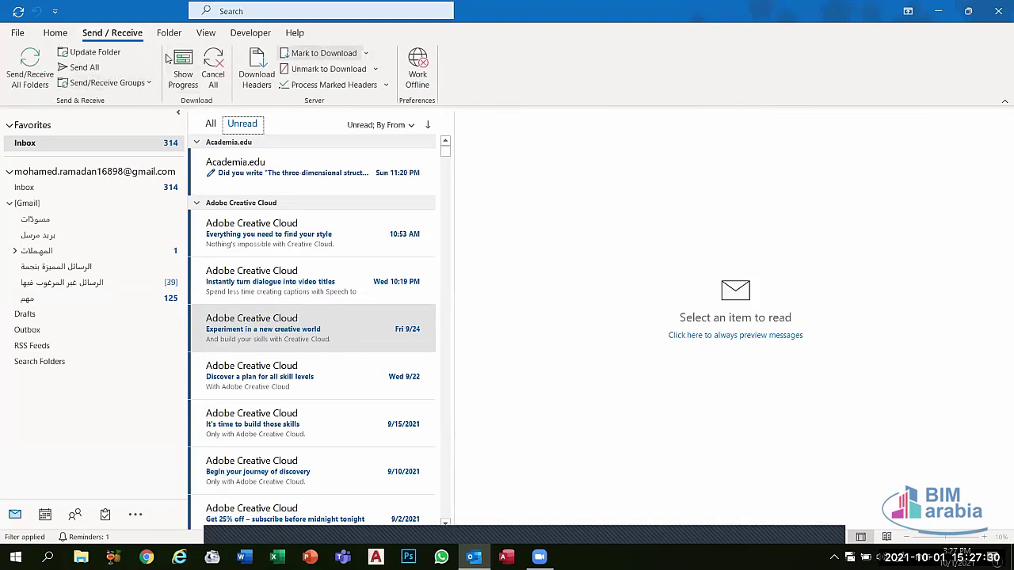
{"action": "left_click", "coordinate": [56, 33]}
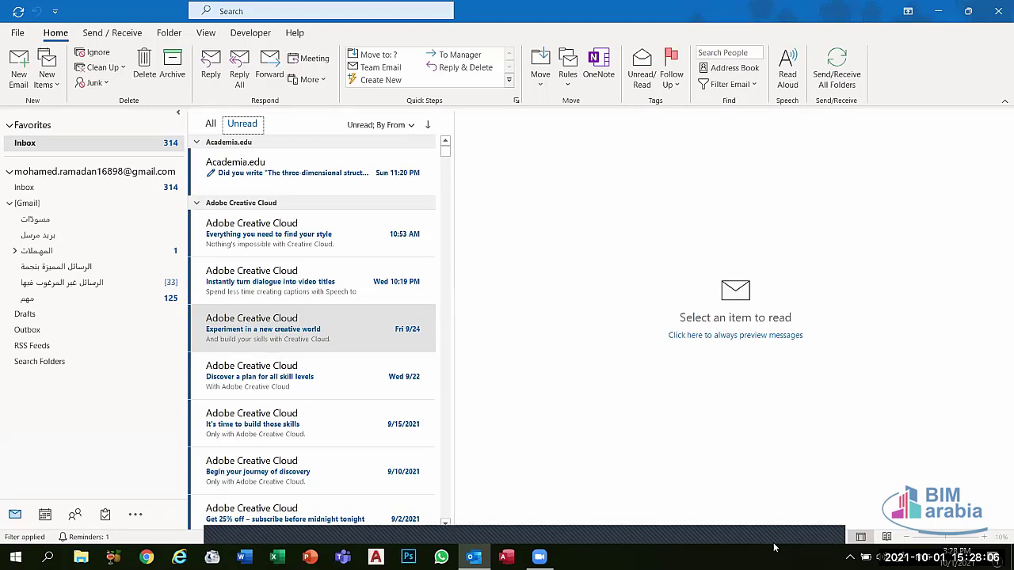
{"action": "key", "text": "XF86AudioRaiseVolume"}
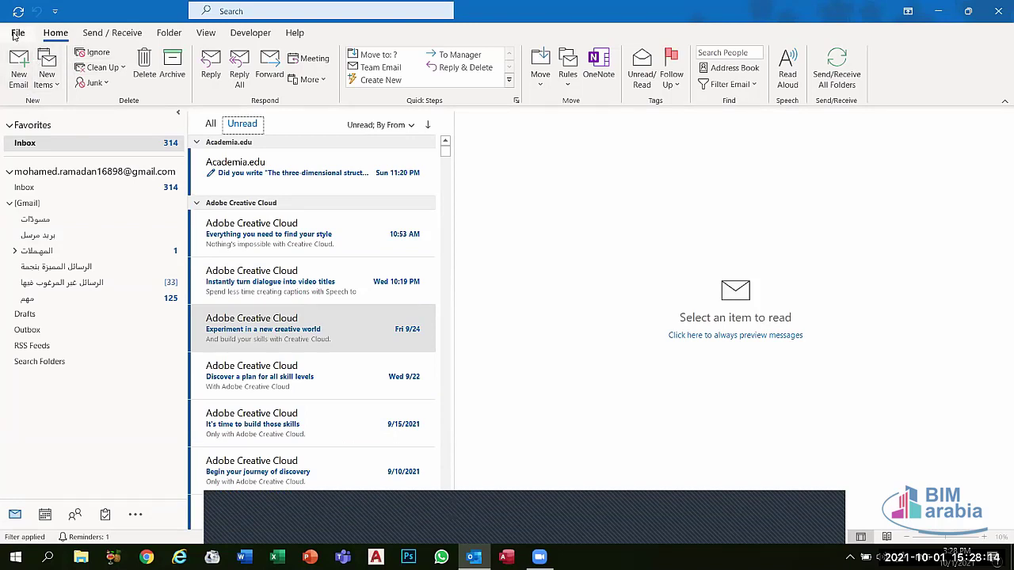
{"action": "left_click", "coordinate": [16, 36]}
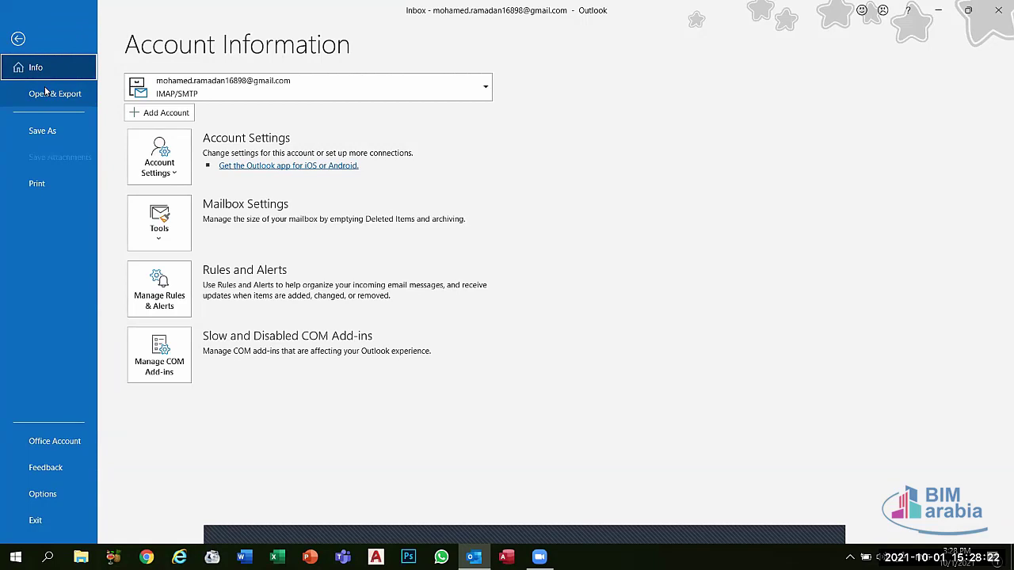
{"action": "left_click", "coordinate": [47, 93]}
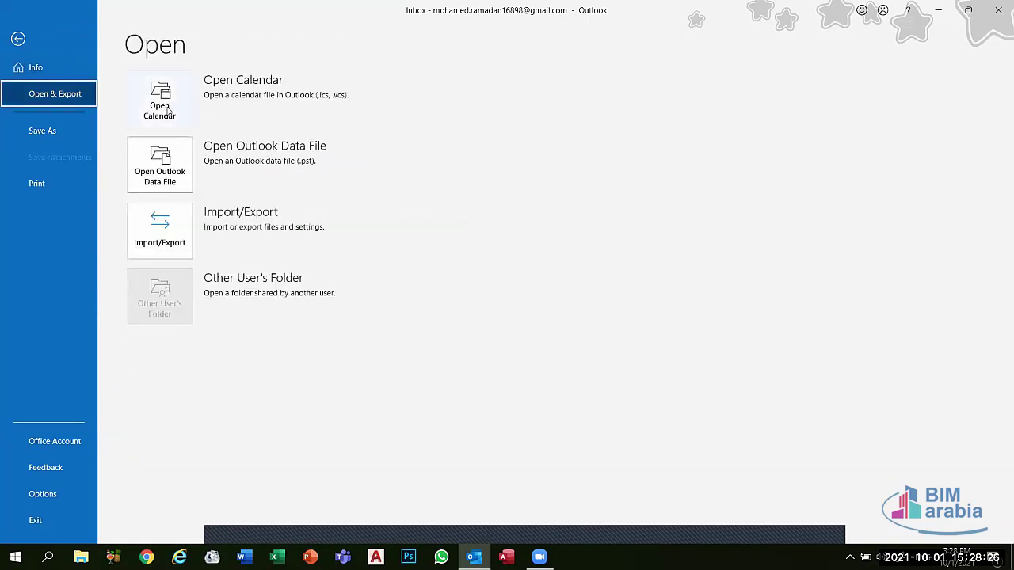
{"action": "left_click", "coordinate": [167, 111]}
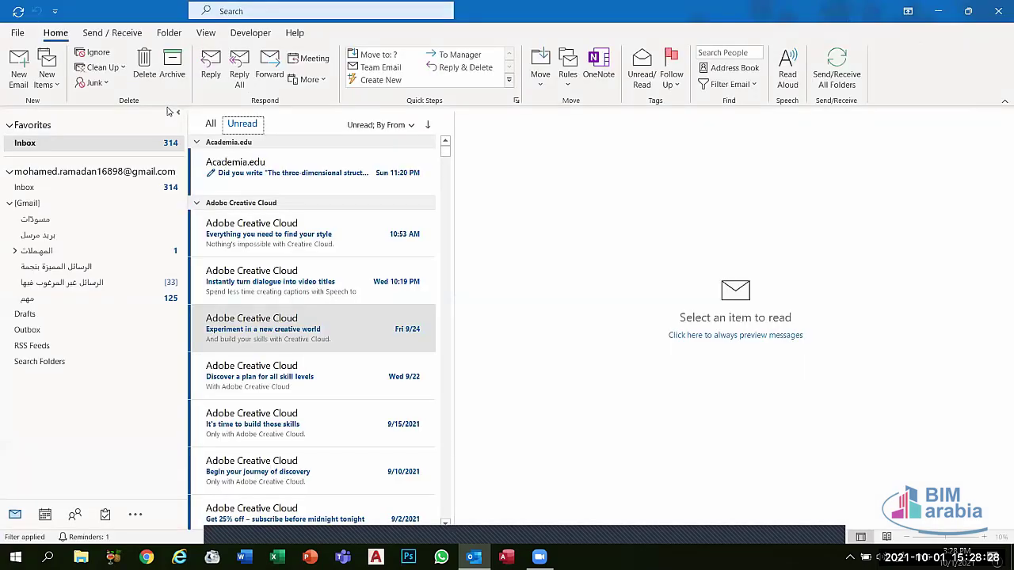
{"action": "left_click", "coordinate": [58, 124]}
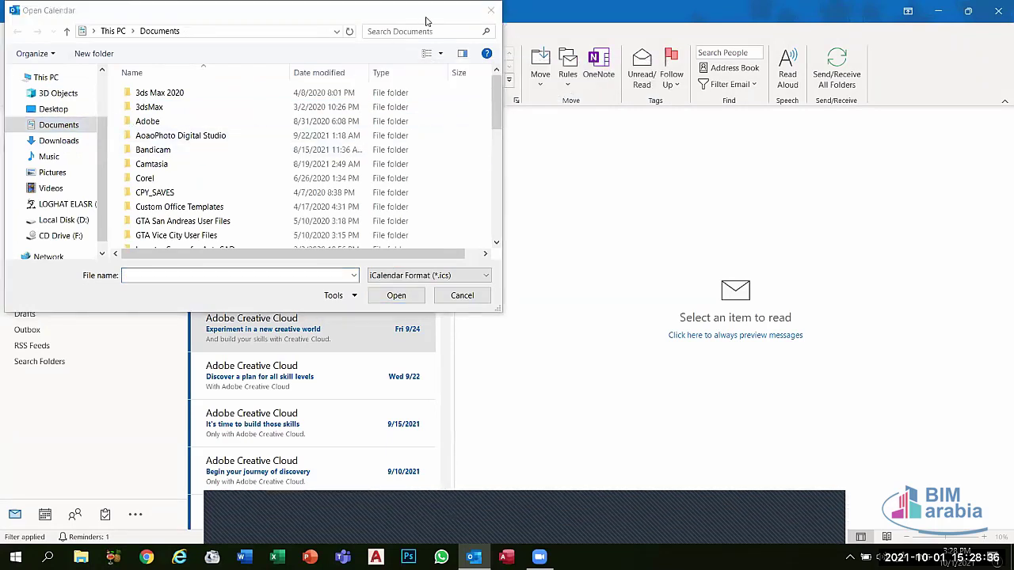
{"action": "key", "text": "Escape"}
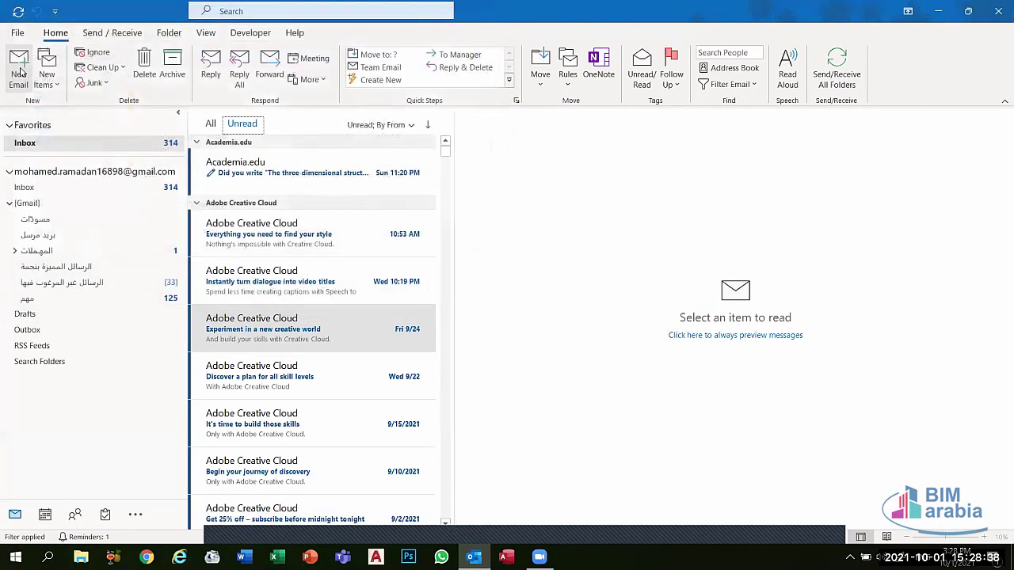
{"action": "left_click", "coordinate": [17, 34]}
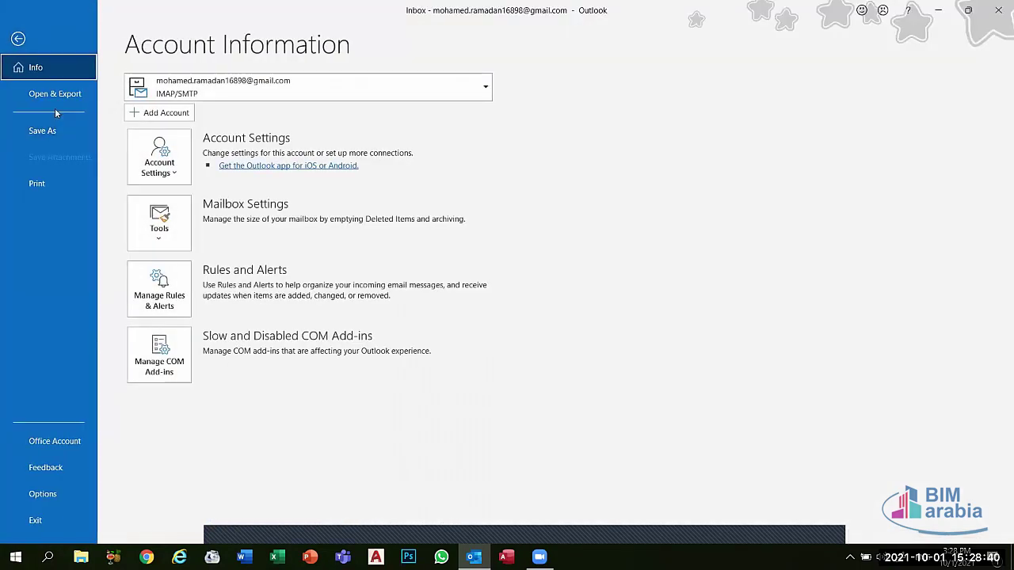
{"action": "left_click", "coordinate": [53, 99]}
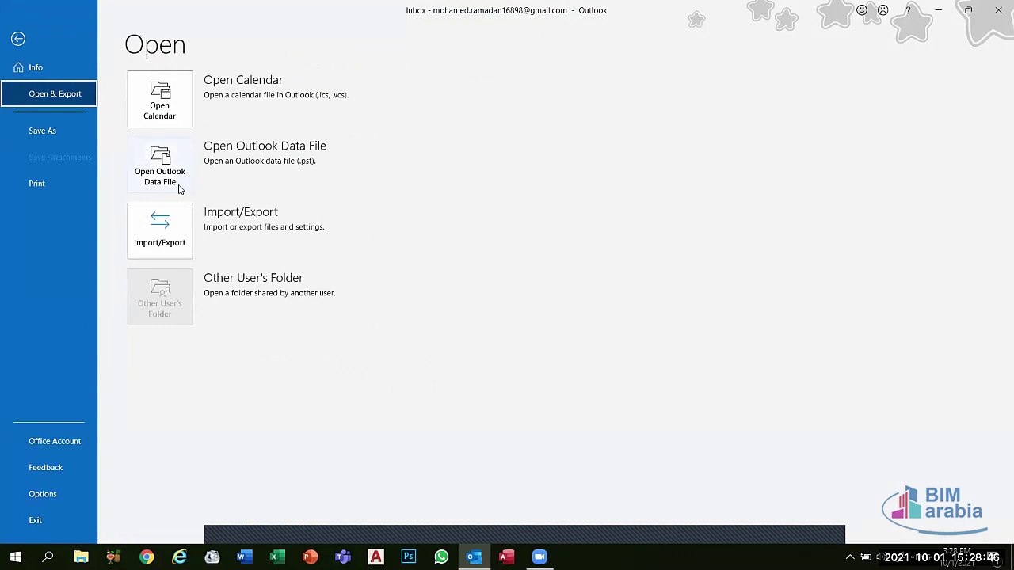
{"action": "left_click", "coordinate": [176, 181]}
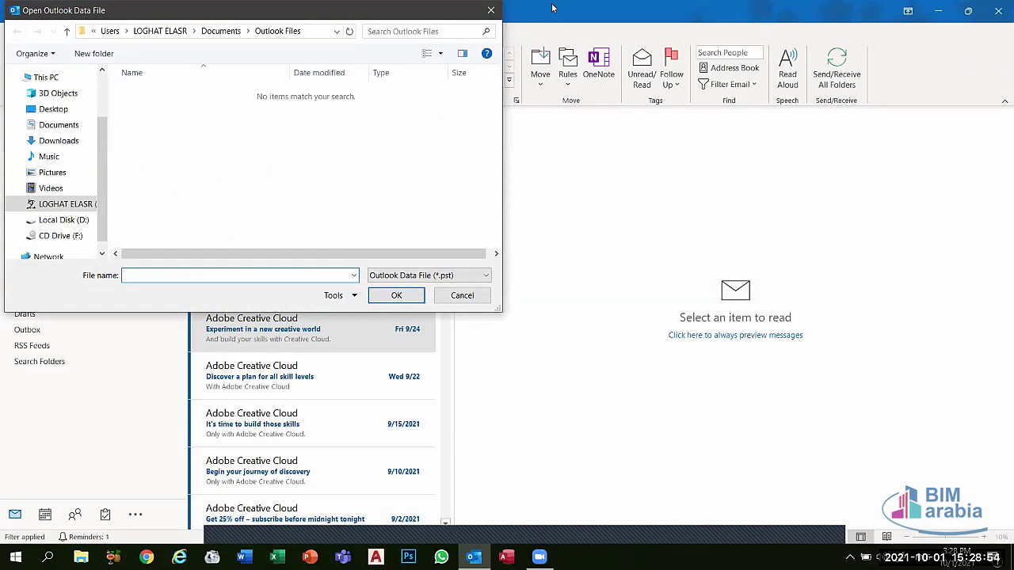
{"action": "left_click", "coordinate": [489, 11]}
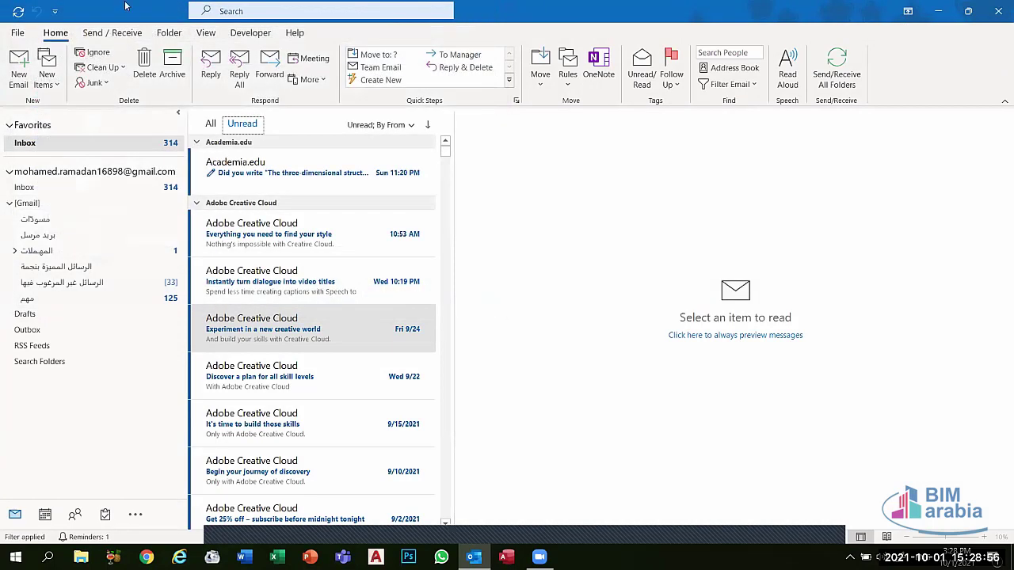
- Start the Import and Export Wizard from File > Open & Export, select Export to a file, then cancel
{"action": "left_click", "coordinate": [17, 33]}
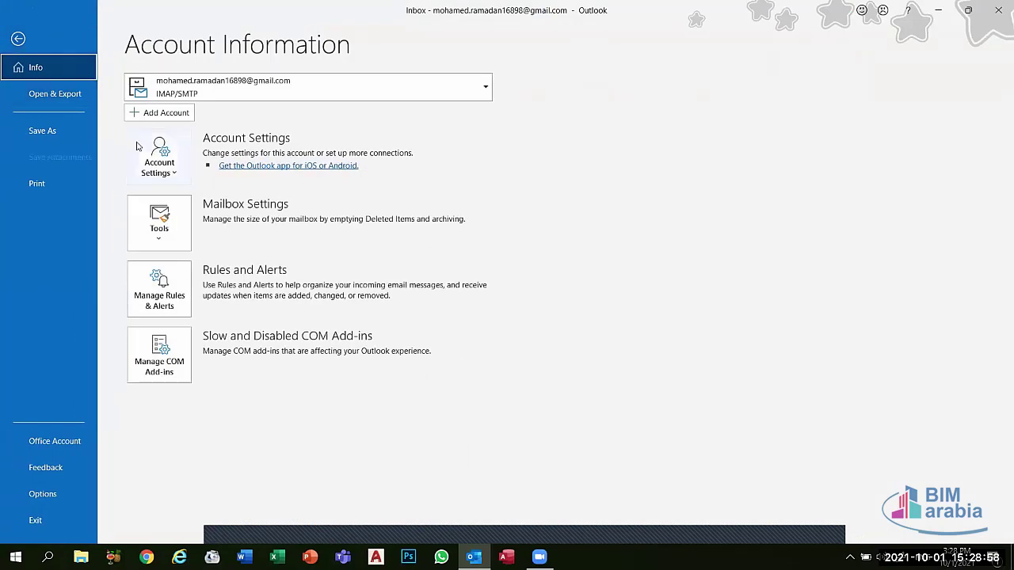
{"action": "left_click", "coordinate": [71, 97]}
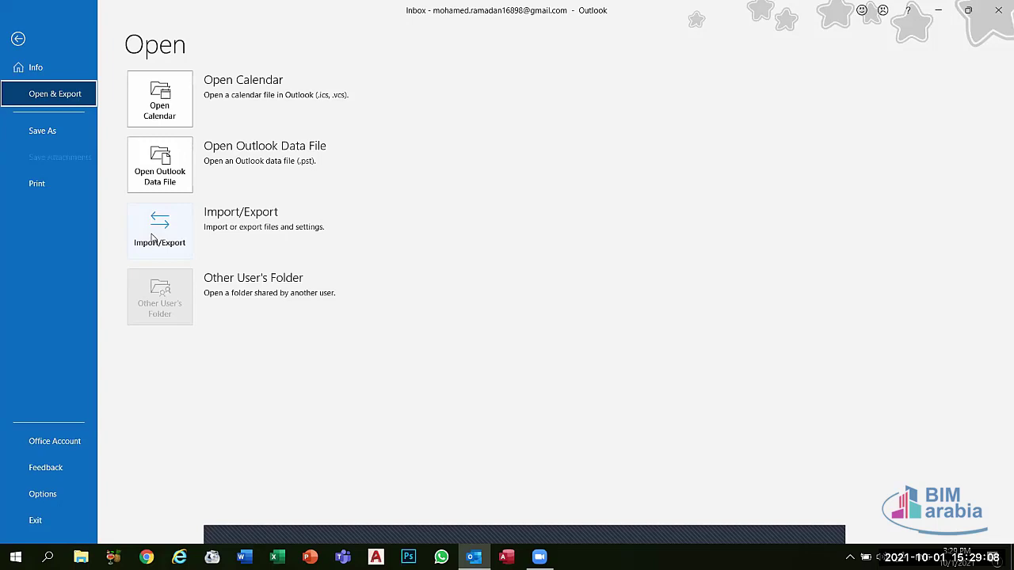
{"action": "left_click", "coordinate": [153, 238]}
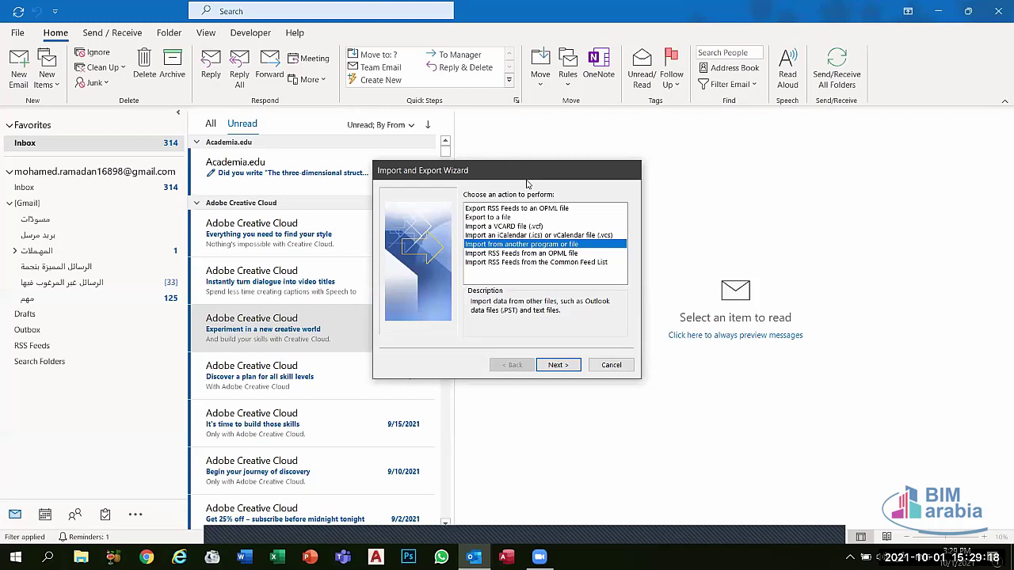
{"action": "left_click_drag", "start_coordinate": [527, 176], "coordinate": [296, 118]}
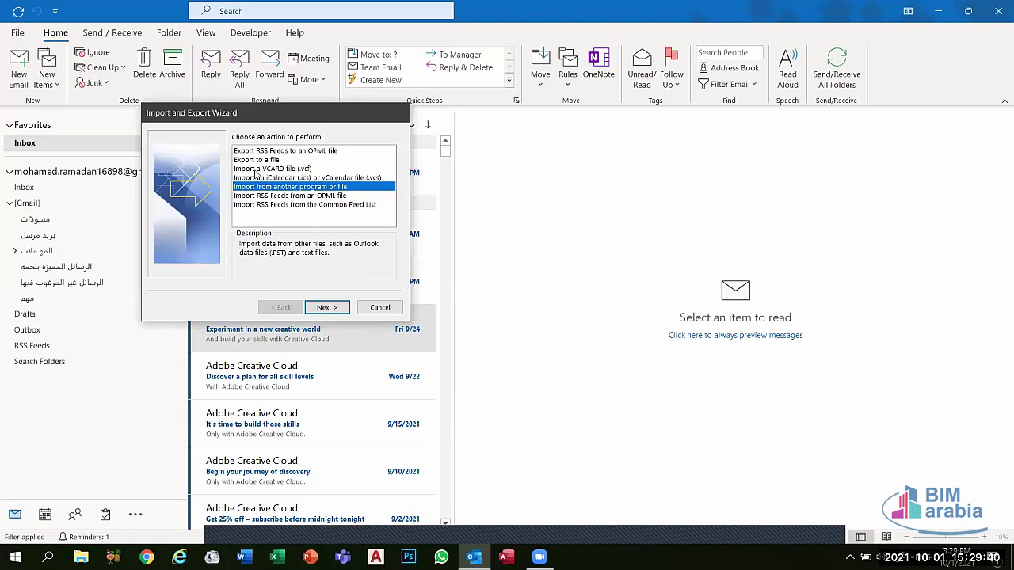
{"action": "left_click", "coordinate": [253, 161]}
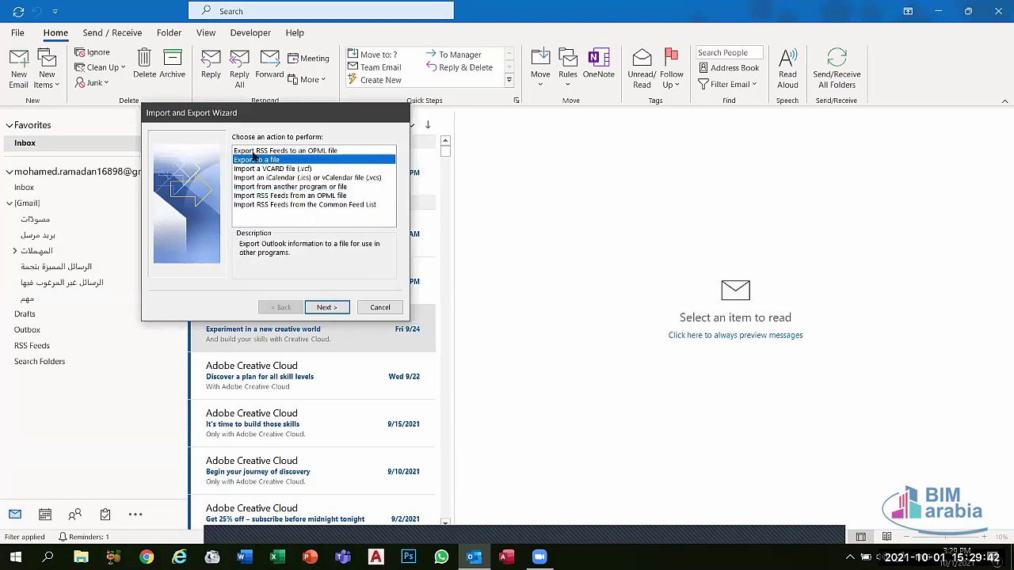
{"action": "left_click", "coordinate": [374, 313]}
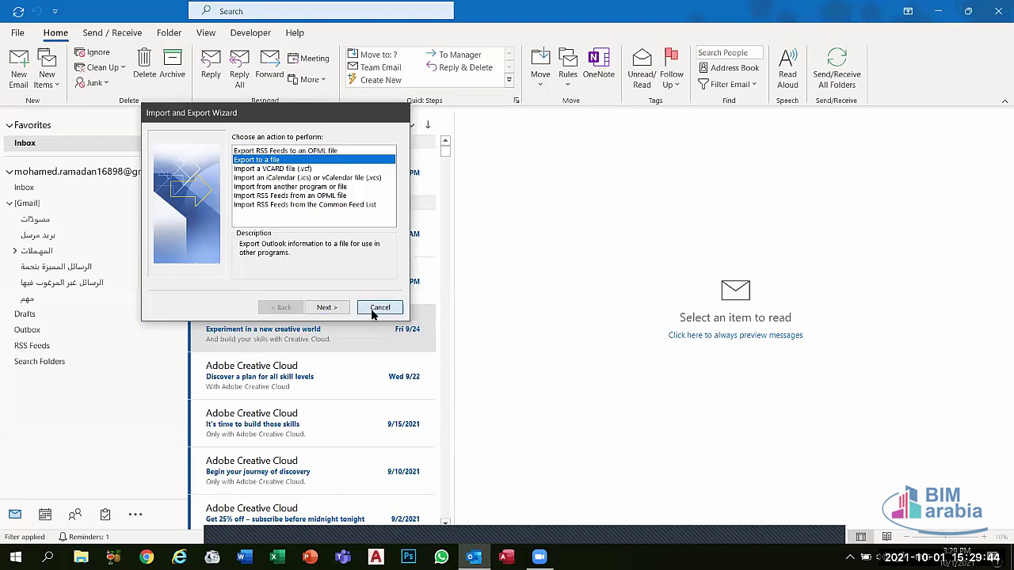
- Review the email's Save As file types, keep Outlook Message Format - Unicode, cancel, and return to File
{"action": "left_click", "coordinate": [17, 33]}
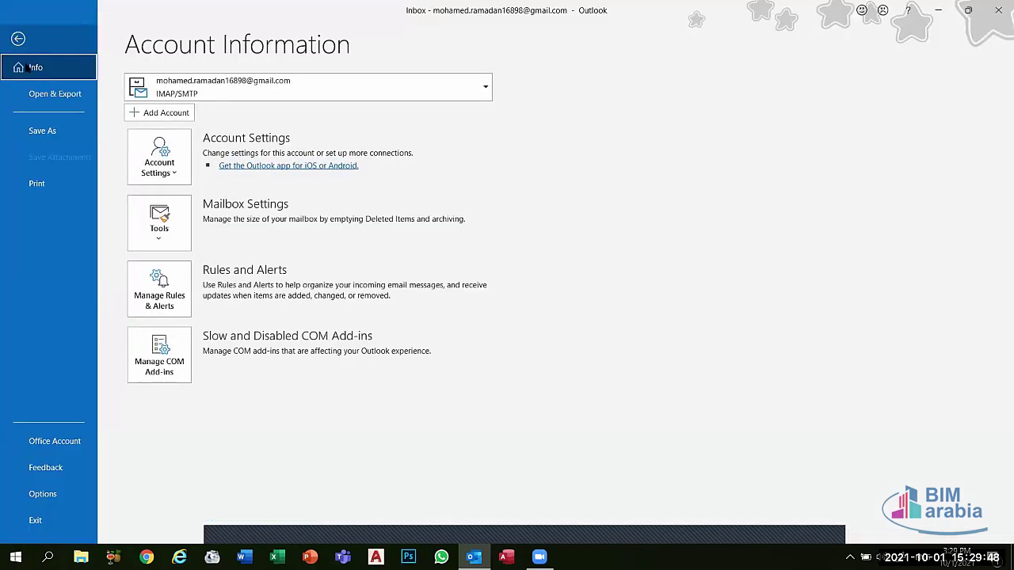
{"action": "left_click", "coordinate": [62, 130]}
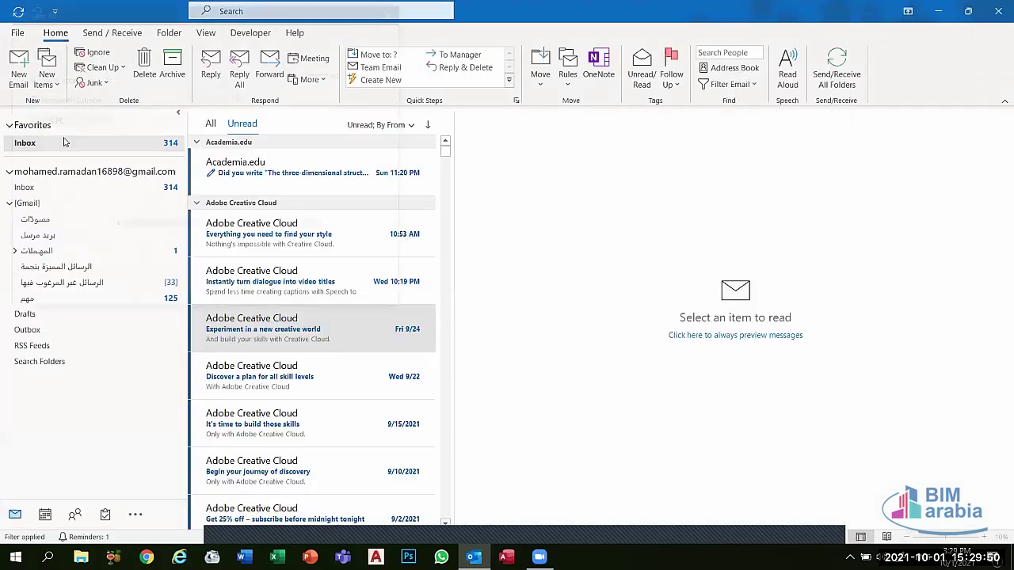
{"action": "left_click", "coordinate": [195, 264]}
{"action": "left_click", "coordinate": [195, 265]}
{"action": "left_click", "coordinate": [195, 264]}
{"action": "left_click", "coordinate": [195, 264]}
{"action": "left_click", "coordinate": [195, 264]}
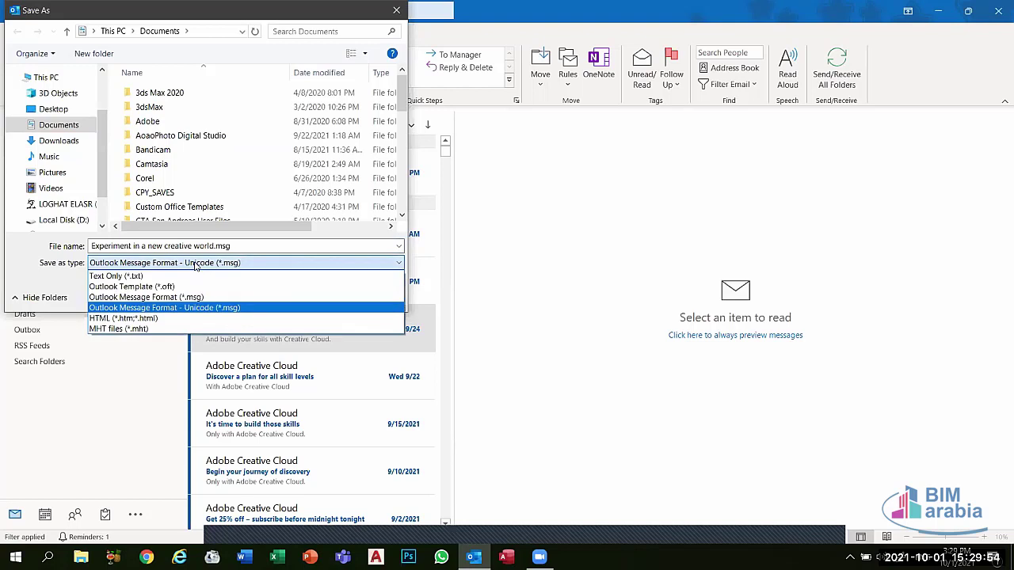
{"action": "left_click", "coordinate": [195, 264]}
{"action": "left_click", "coordinate": [206, 265]}
{"action": "left_click", "coordinate": [226, 267]}
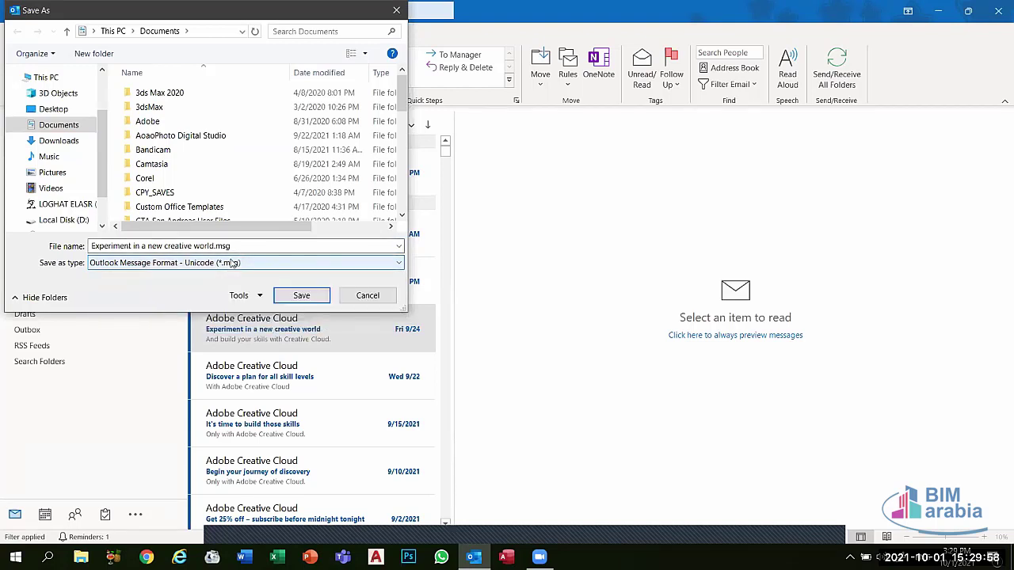
{"action": "left_click", "coordinate": [357, 296]}
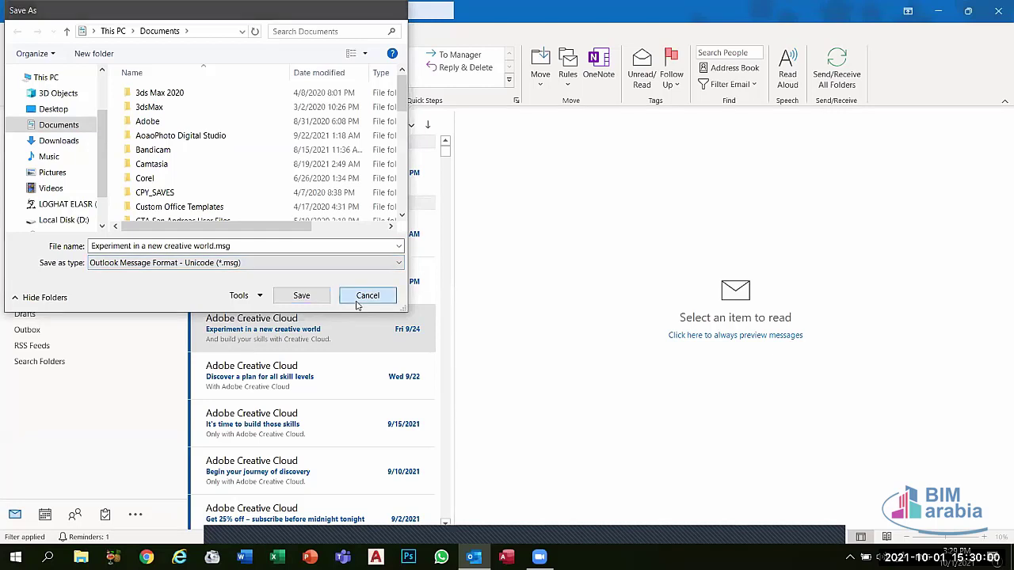
{"action": "left_click", "coordinate": [13, 32]}
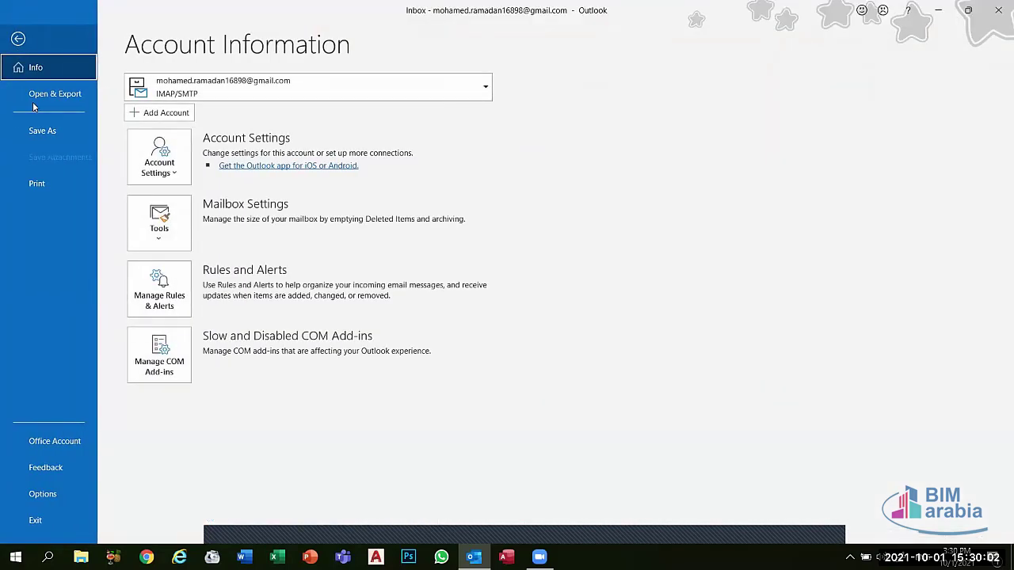
- Preview the email for printing, trying Table Style before returning to Memo Style
{"action": "left_click", "coordinate": [56, 180]}
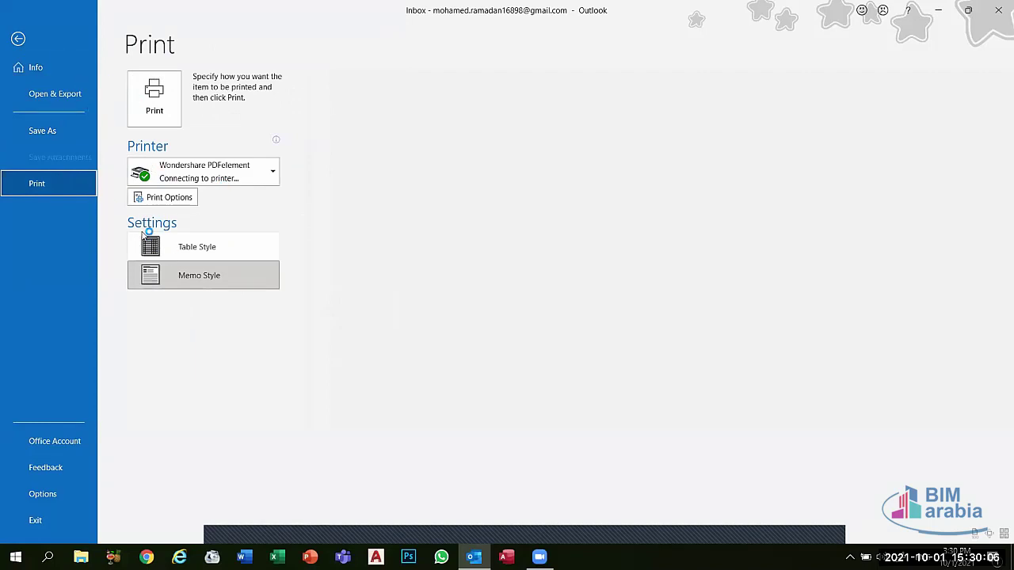
{"action": "left_click", "coordinate": [208, 275]}
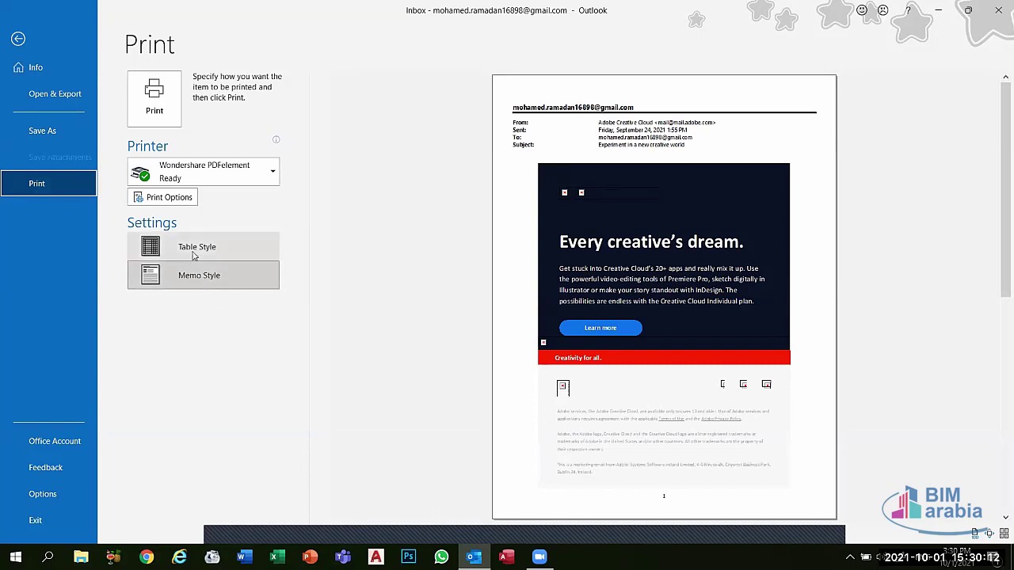
{"action": "left_click", "coordinate": [191, 251]}
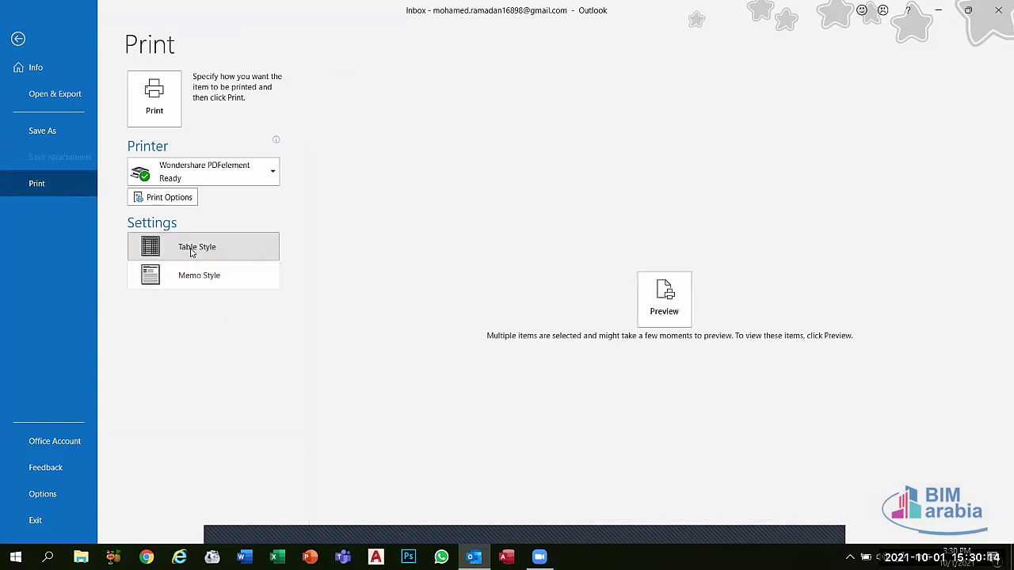
{"action": "left_click", "coordinate": [195, 269]}
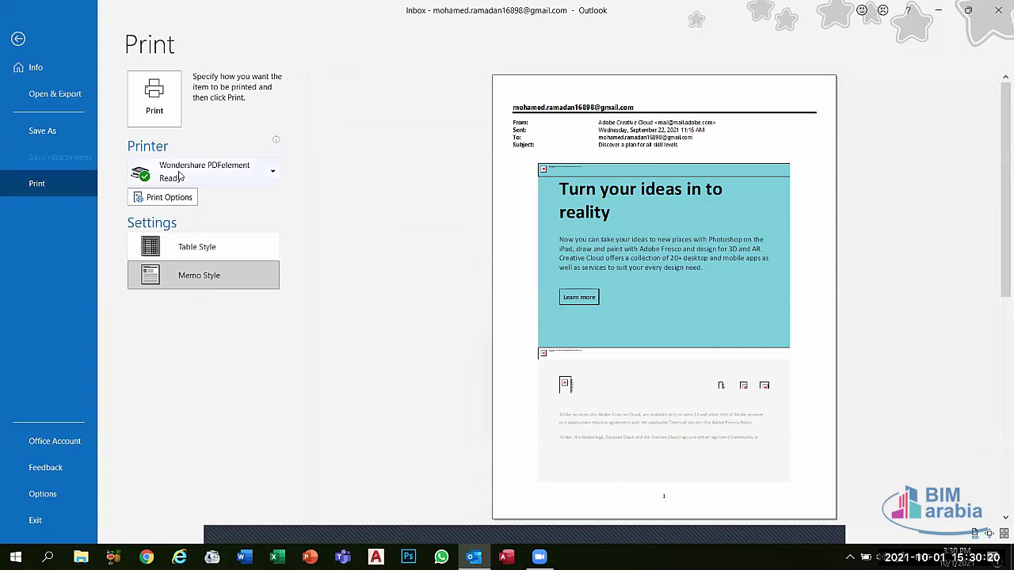
{"action": "mouse_move", "coordinate": [172, 173]}
{"action": "left_click", "coordinate": [169, 198]}
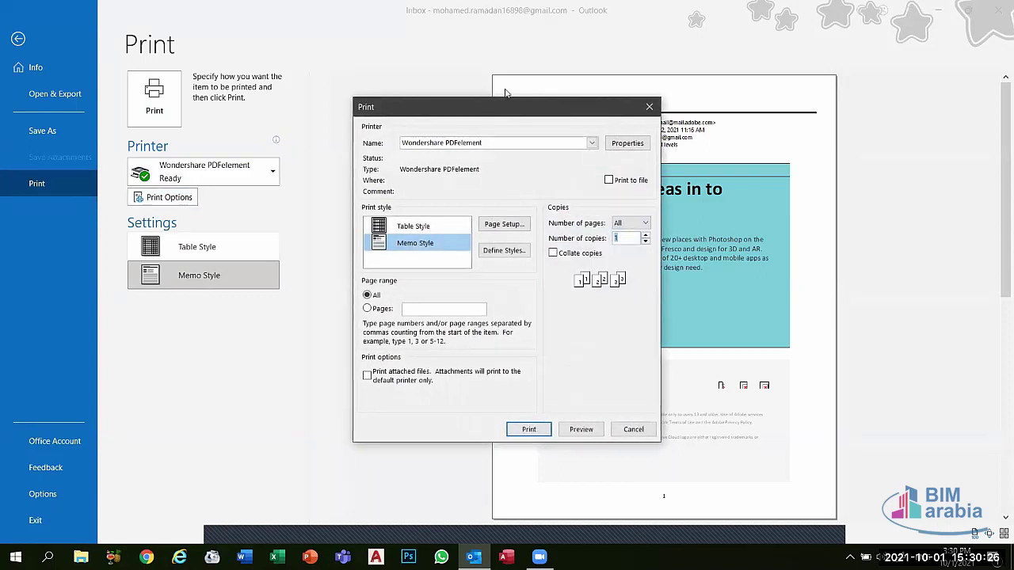
{"action": "left_click_drag", "start_coordinate": [499, 107], "coordinate": [404, 95]}
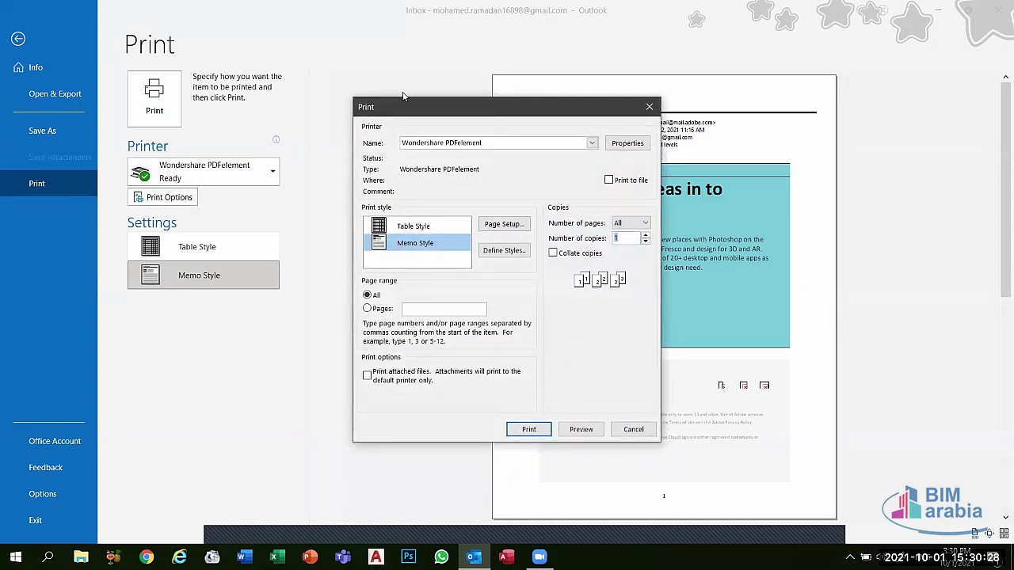
{"action": "left_click", "coordinate": [546, 210]}
{"action": "left_click", "coordinate": [527, 222]}
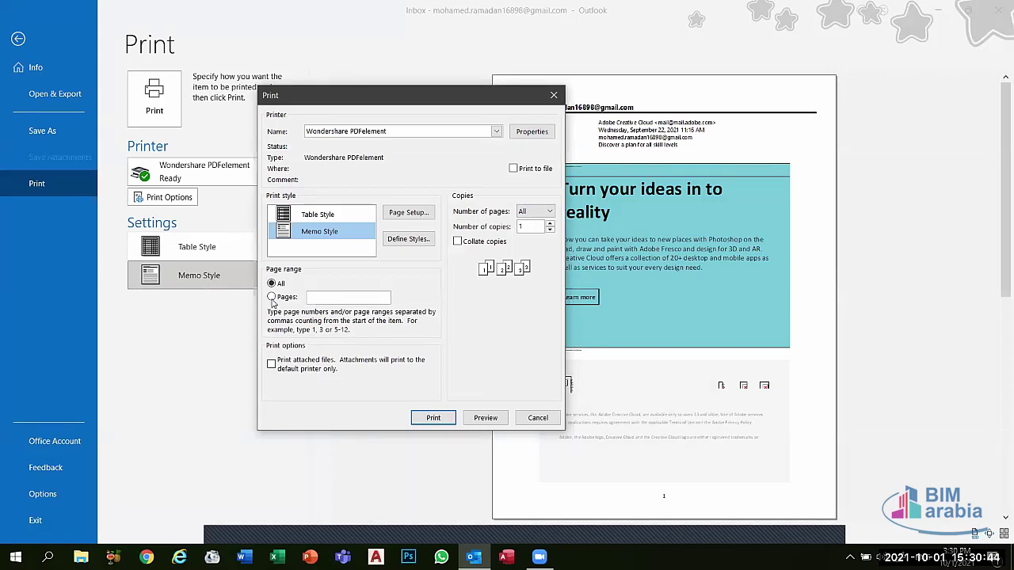
{"action": "left_click", "coordinate": [272, 285]}
{"action": "left_click", "coordinate": [553, 95]}
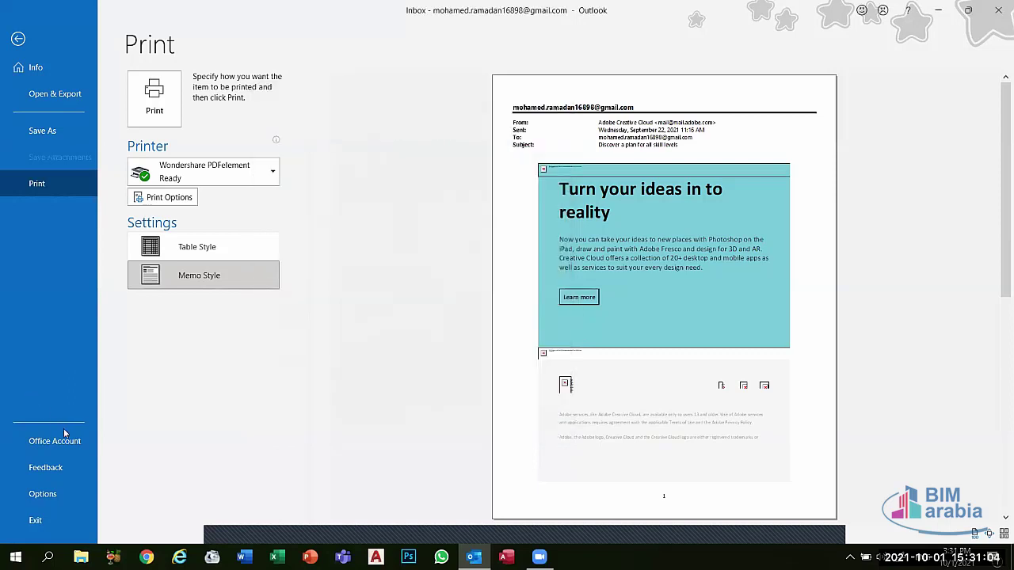
{"action": "left_click", "coordinate": [76, 442]}
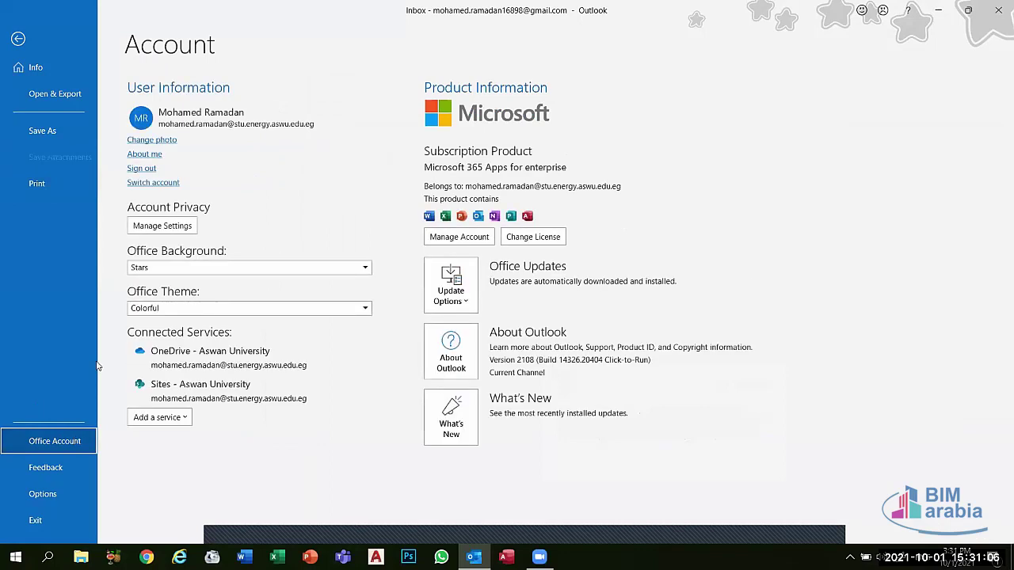
- Try the Dark Gray and Black Office themes, restore Colorful, then view the Feedback page
{"action": "left_click", "coordinate": [157, 308]}
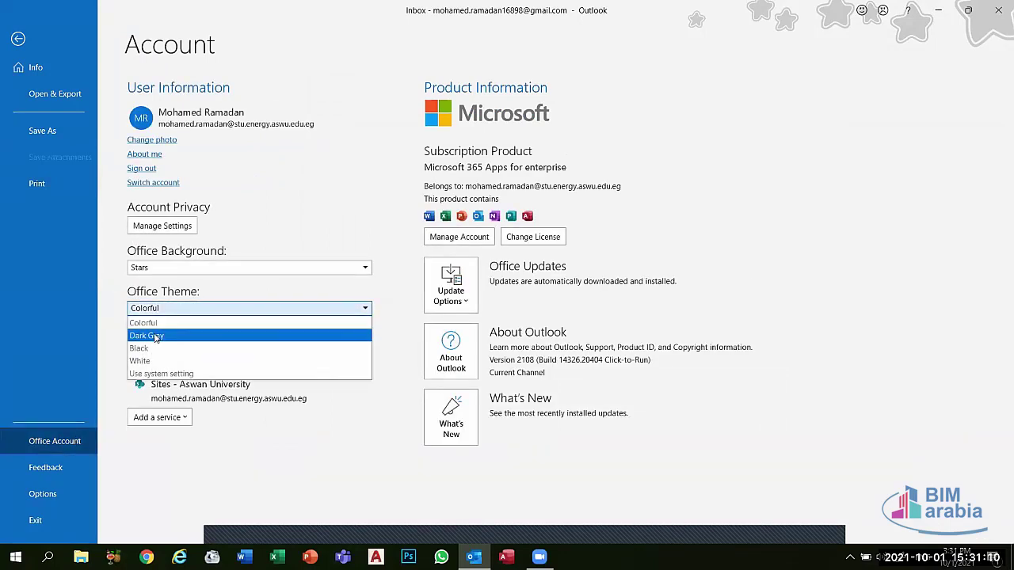
{"action": "left_click", "coordinate": [156, 335]}
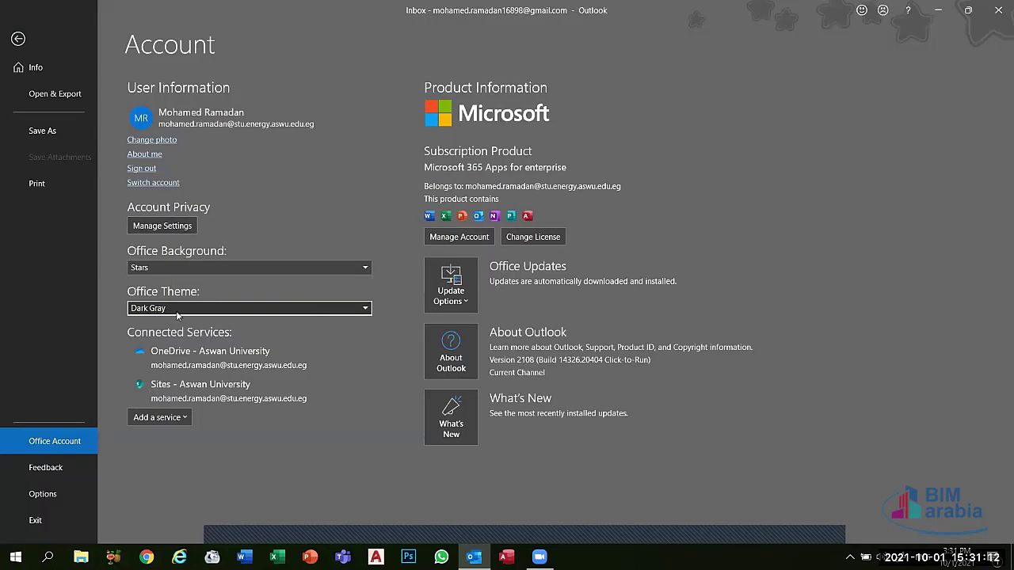
{"action": "left_click", "coordinate": [177, 312]}
{"action": "left_click", "coordinate": [178, 348]}
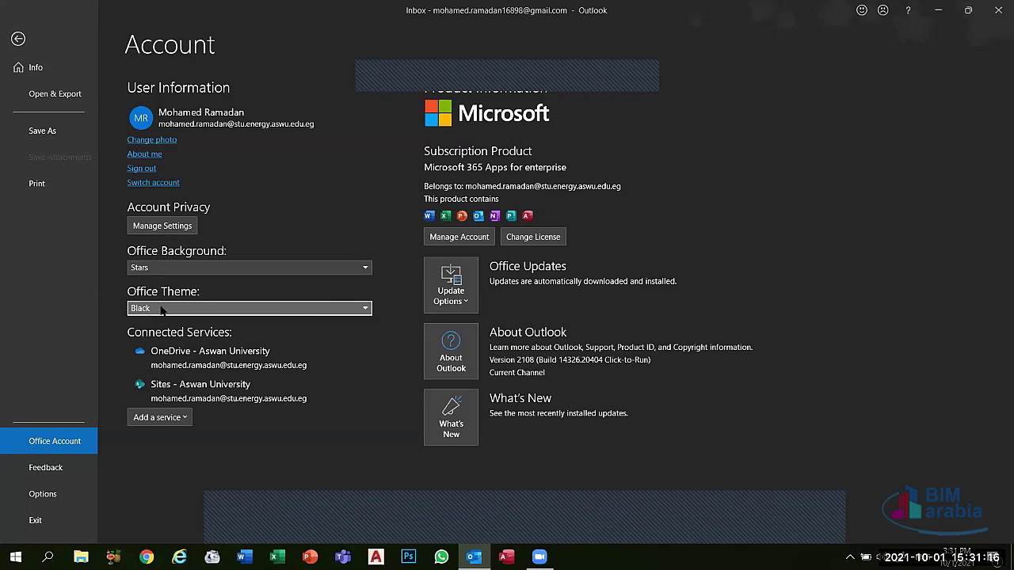
{"action": "left_click", "coordinate": [162, 308]}
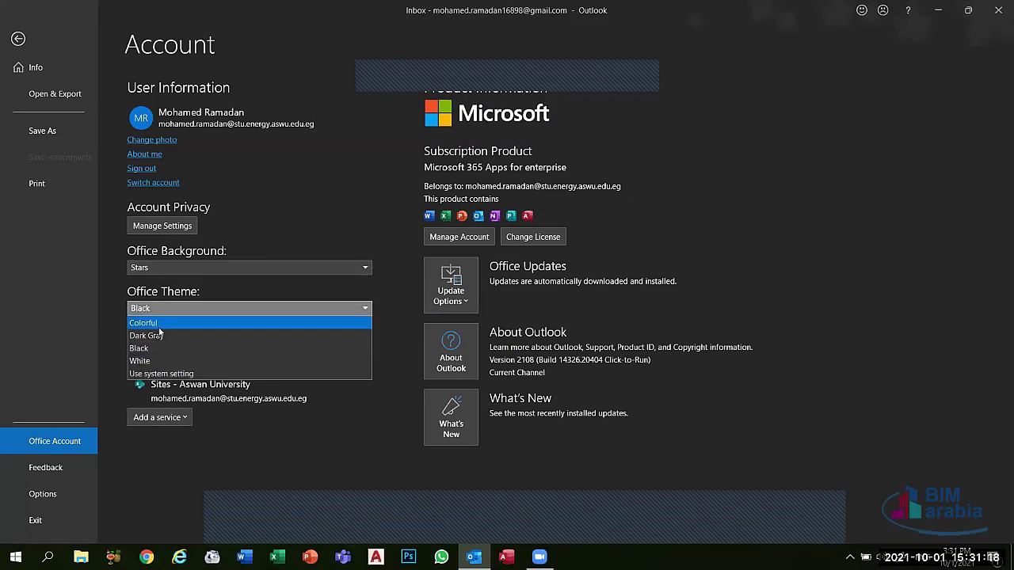
{"action": "left_click", "coordinate": [158, 325]}
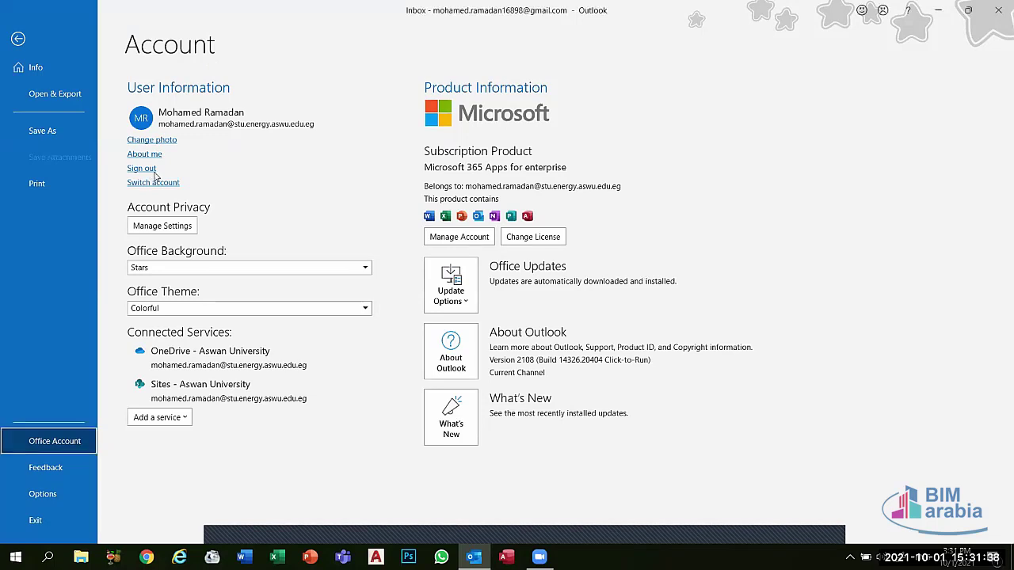
{"action": "left_click", "coordinate": [61, 467]}
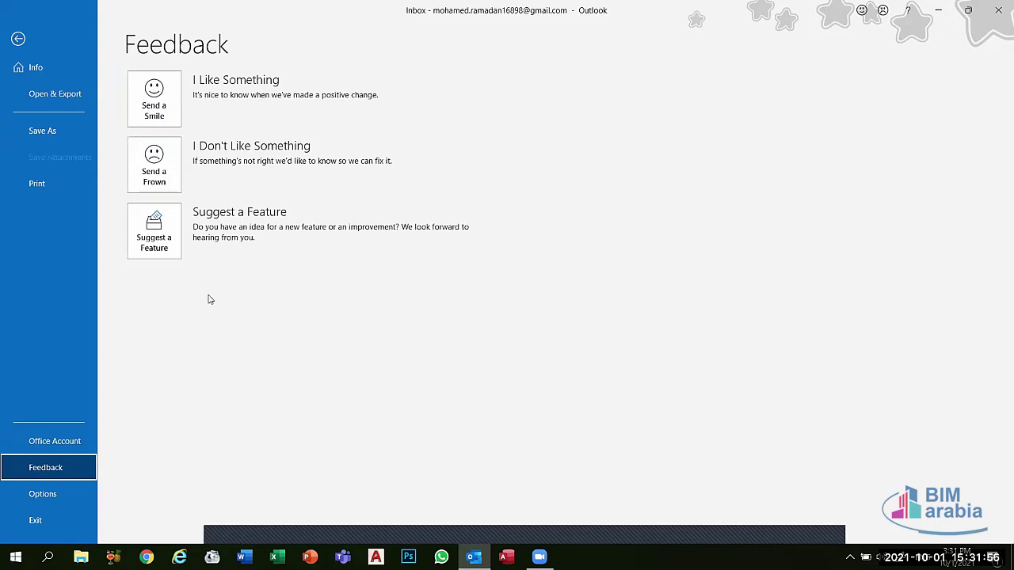
- Open Outlook Options on the General page
{"action": "left_click", "coordinate": [52, 494]}
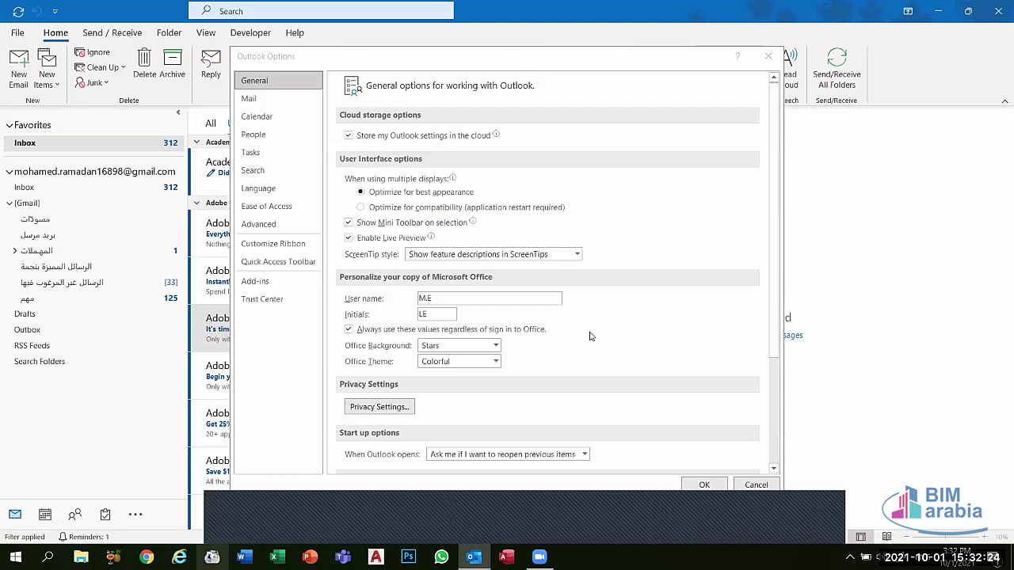
- Browse the Mail and Calendar option pages, then switch to the People contact settings
{"action": "left_click", "coordinate": [733, 278]}
{"action": "scroll", "coordinate": [733, 278], "scroll_direction": "down", "scroll_amount": 2}
{"action": "scroll", "coordinate": [733, 278], "scroll_direction": "up", "scroll_amount": 2}
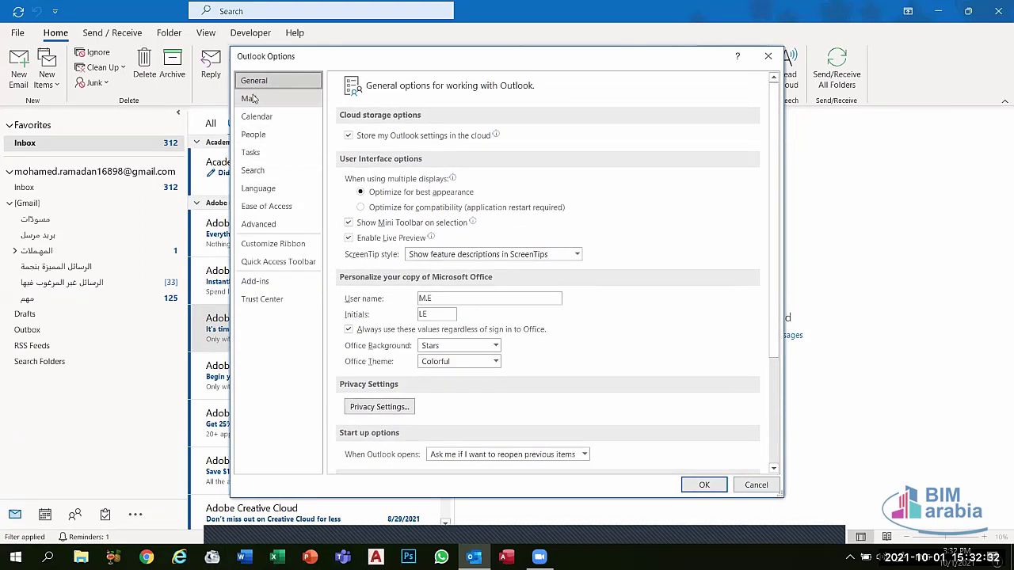
{"action": "left_click", "coordinate": [250, 98]}
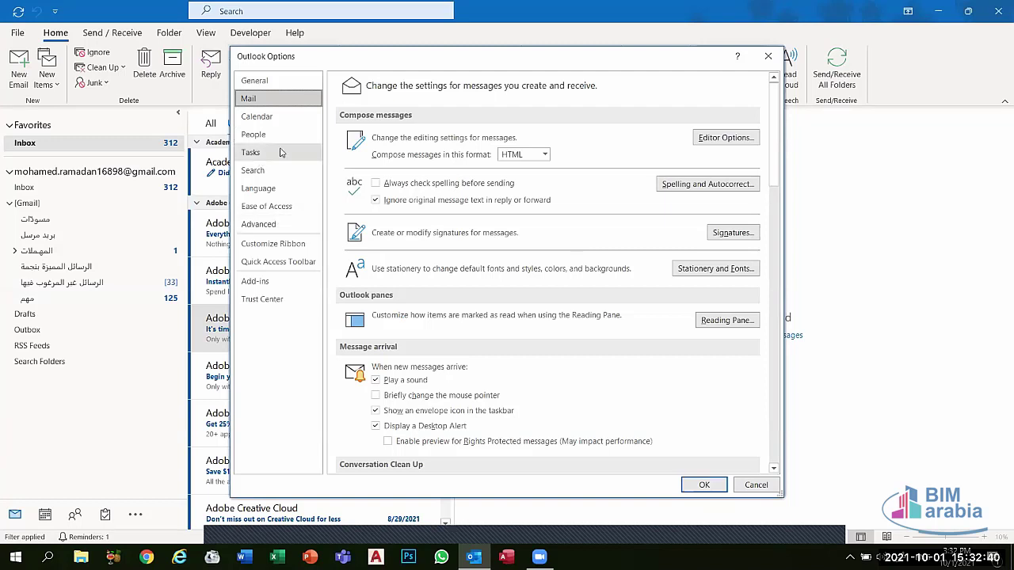
{"action": "left_click", "coordinate": [258, 117]}
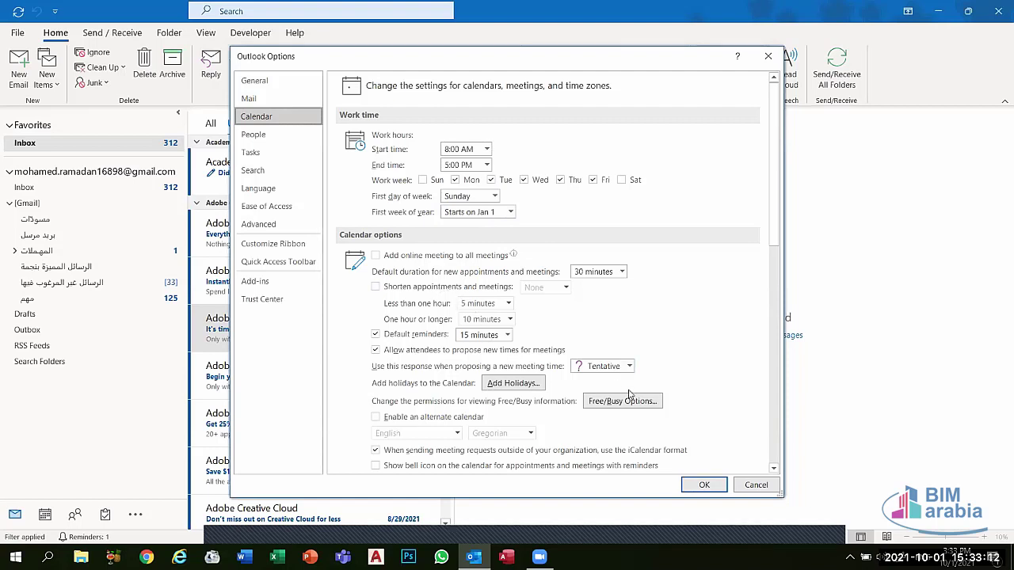
{"action": "left_click_drag", "start_coordinate": [776, 252], "coordinate": [801, 459]}
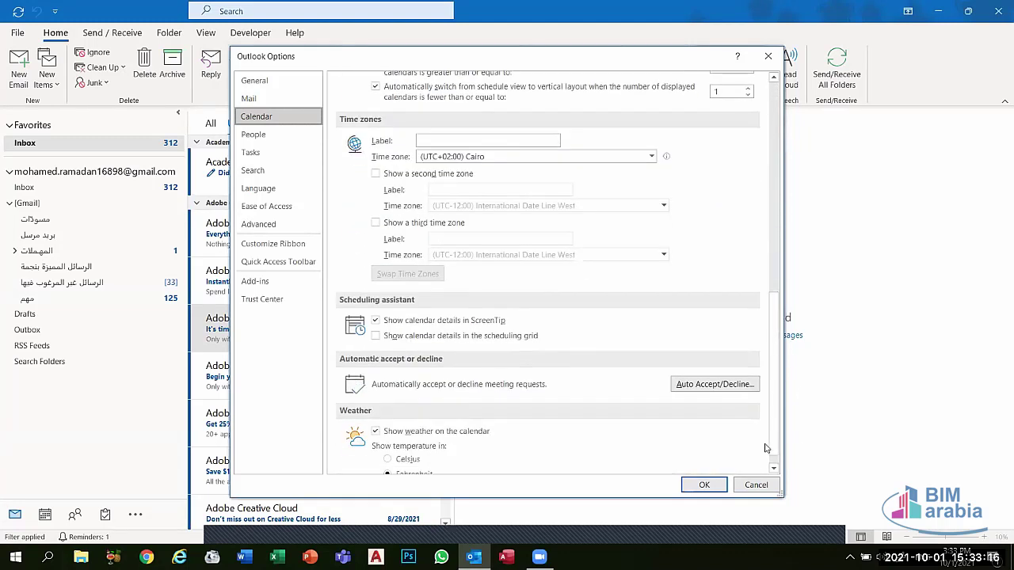
{"action": "left_click", "coordinate": [266, 139]}
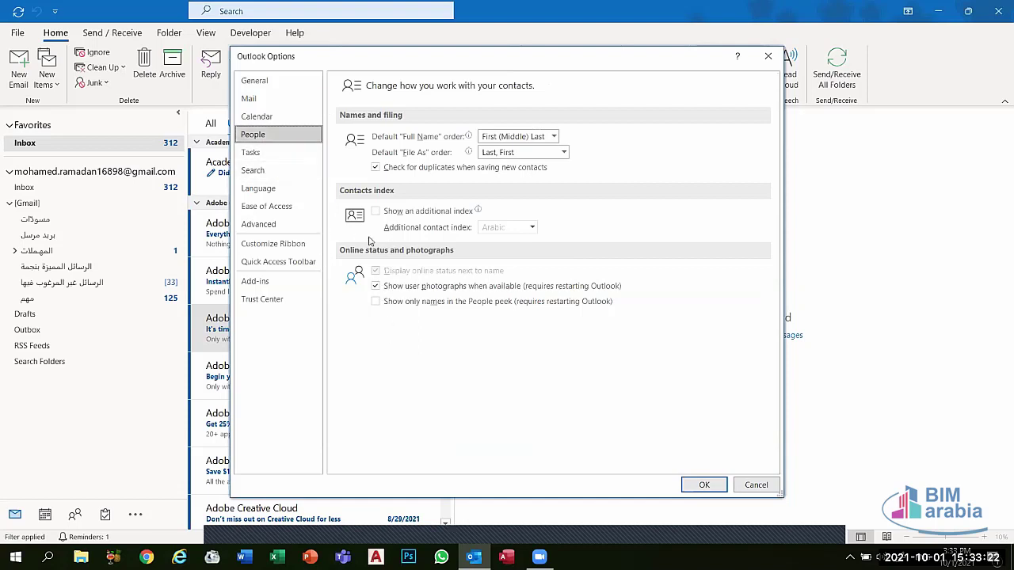
- On the Tasks settings page, set the overdue task colour to red
{"action": "left_click", "coordinate": [266, 153]}
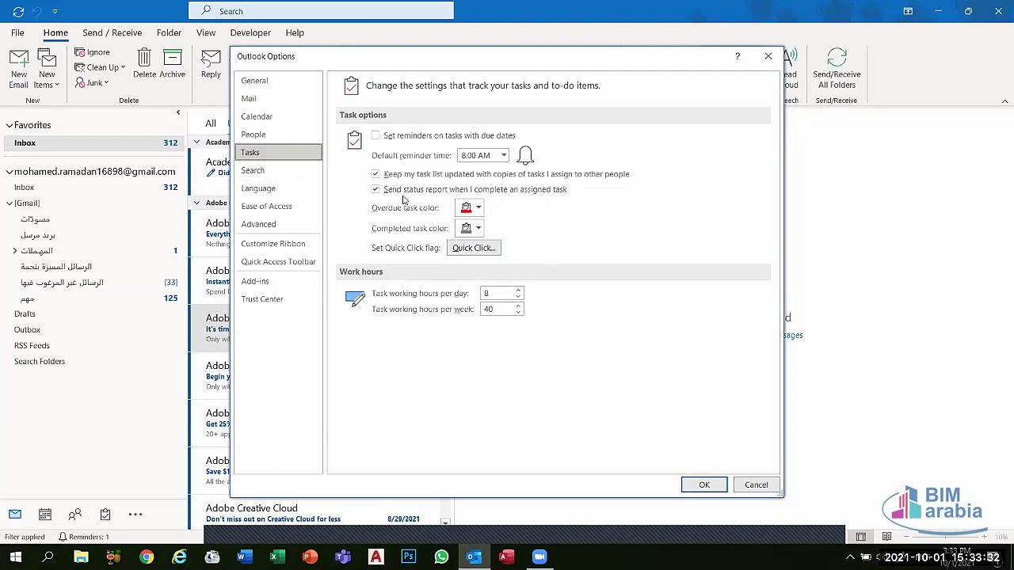
{"action": "left_click", "coordinate": [478, 208]}
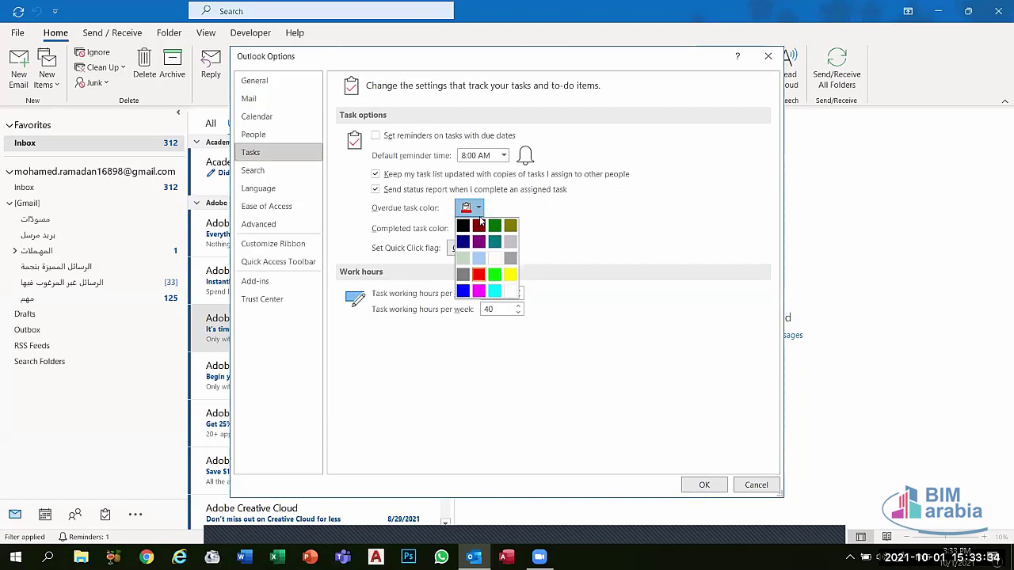
{"action": "left_click", "coordinate": [494, 274]}
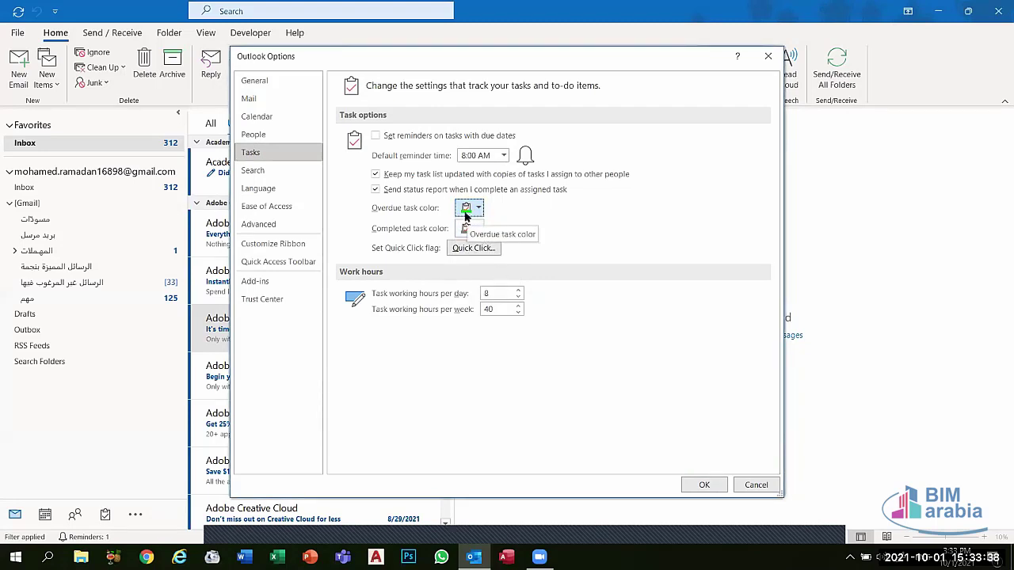
{"action": "left_click", "coordinate": [479, 210]}
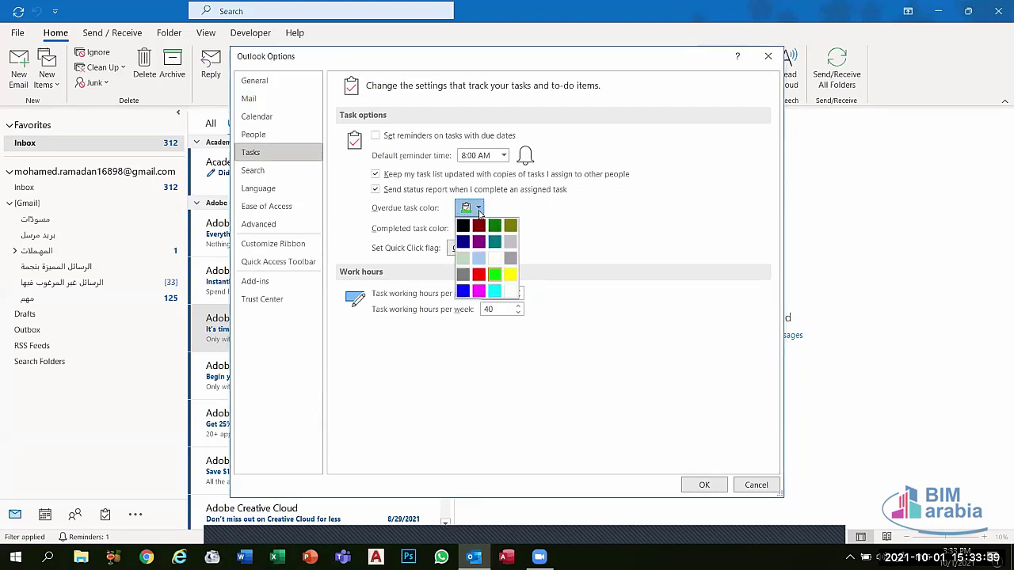
{"action": "left_click", "coordinate": [479, 273]}
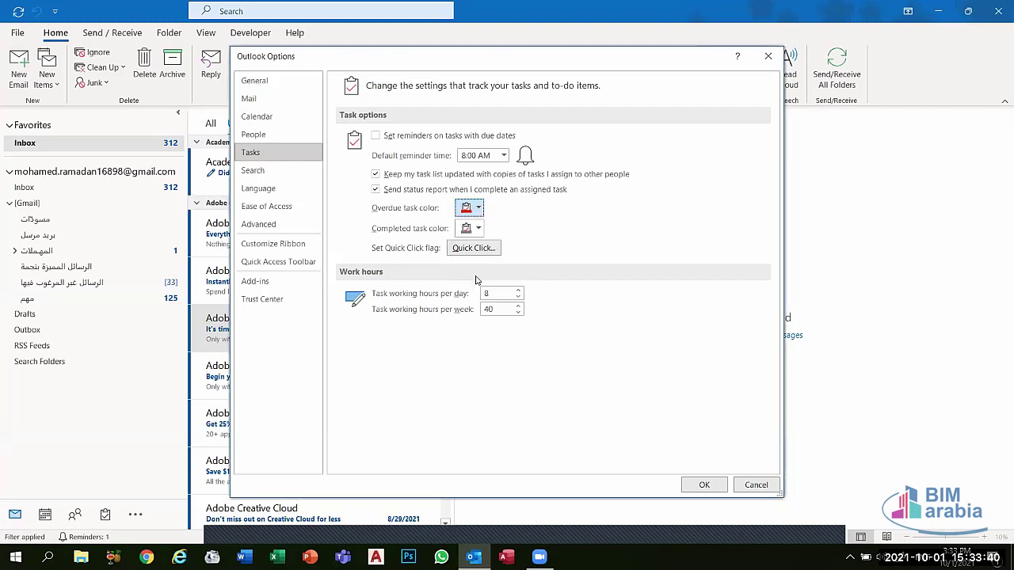
- Browse the Search, Language and Advanced settings, keeping English as the display language, then open Customize Ribbon
{"action": "left_click", "coordinate": [275, 173]}
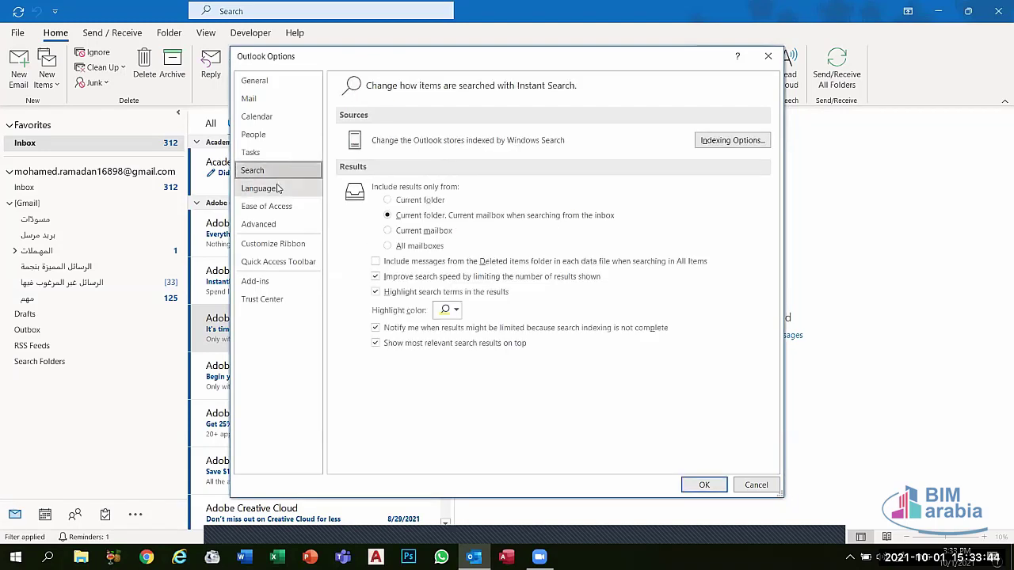
{"action": "left_click", "coordinate": [278, 188]}
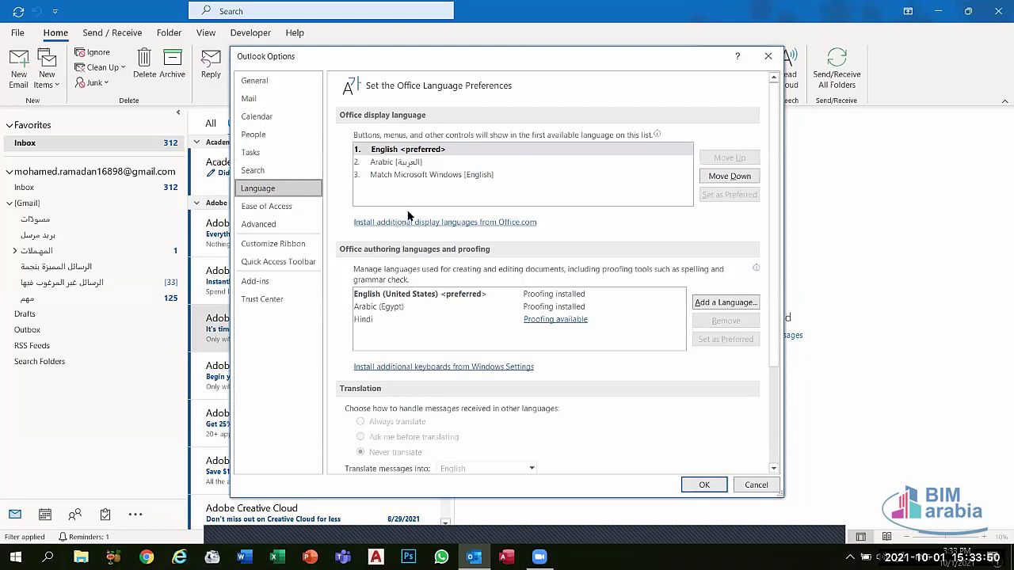
{"action": "left_click", "coordinate": [393, 163]}
{"action": "left_click", "coordinate": [396, 150]}
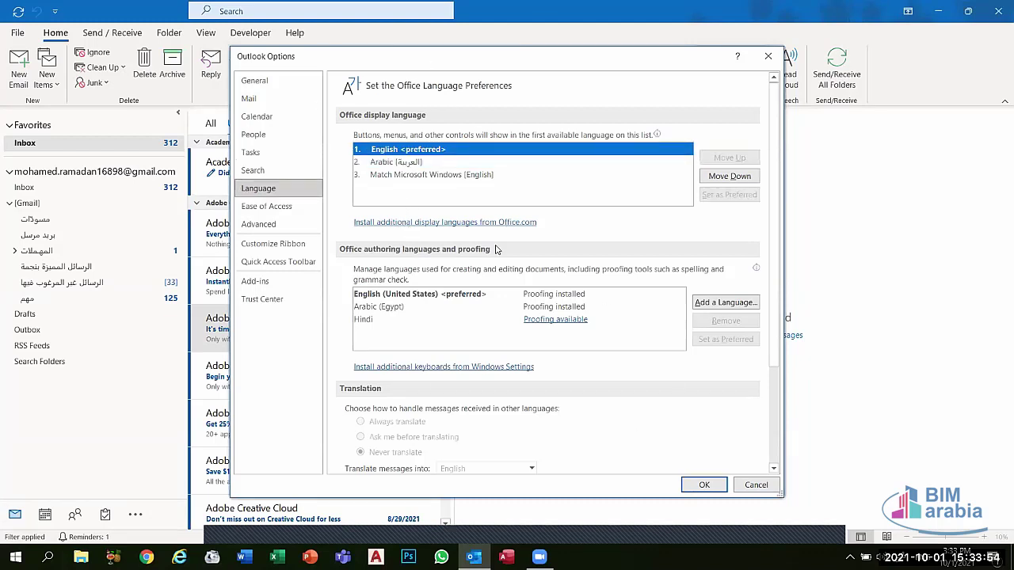
{"action": "left_click", "coordinate": [281, 225]}
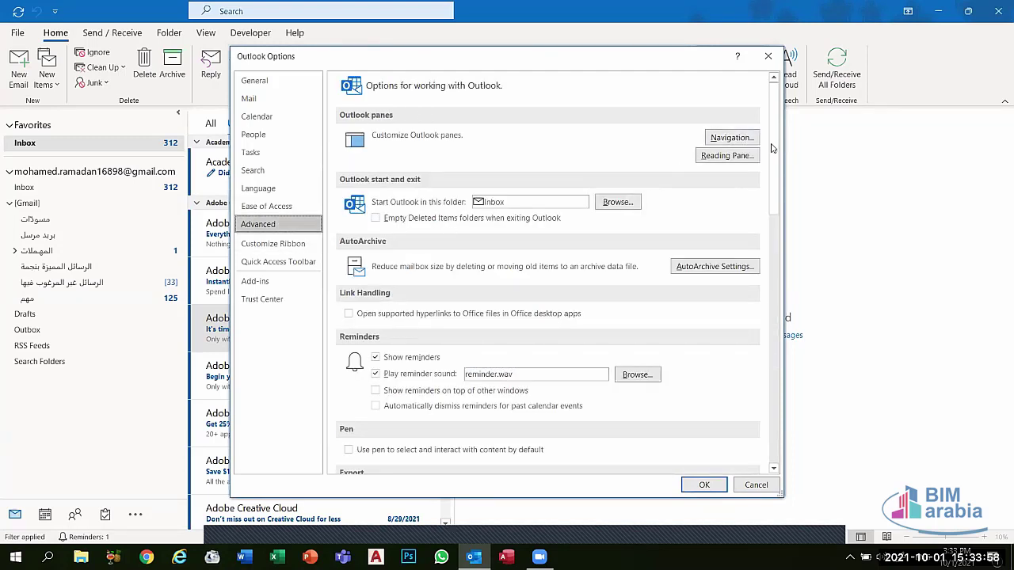
{"action": "left_click_drag", "start_coordinate": [776, 241], "coordinate": [793, 405]}
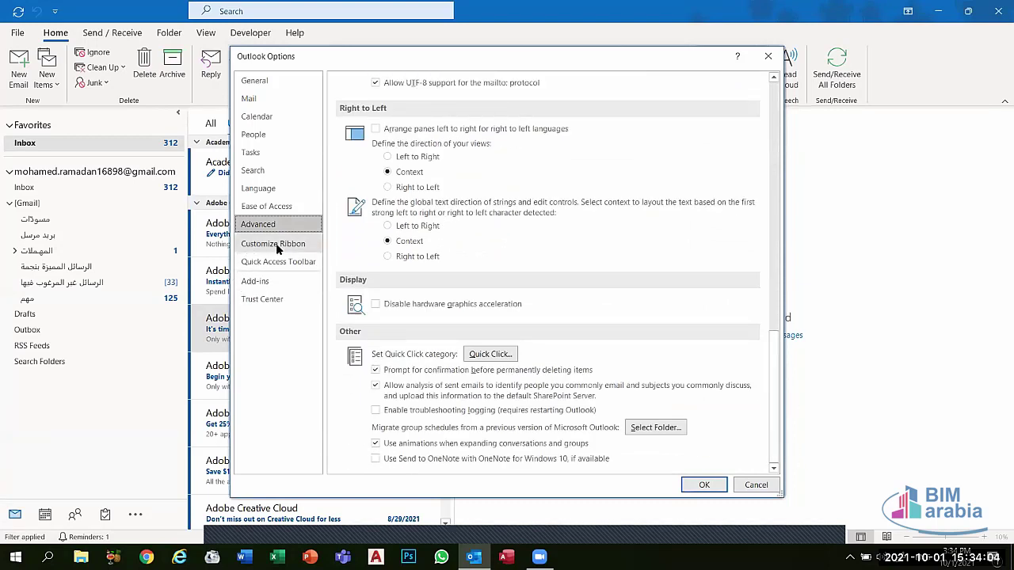
{"action": "left_click", "coordinate": [278, 249]}
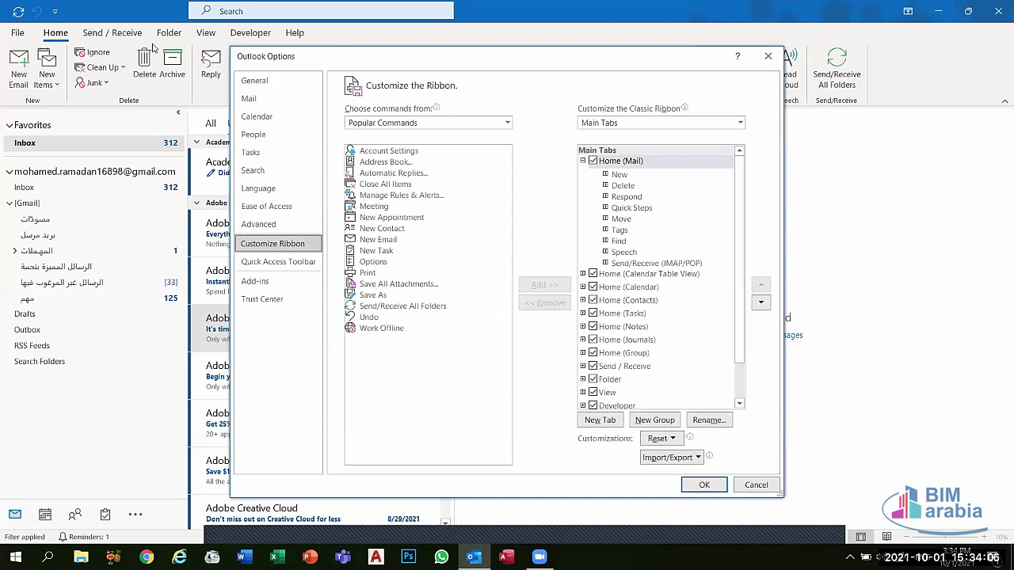
- Enable the Home (Contacts) tab in the ribbon tabs list
{"action": "left_click", "coordinate": [595, 302]}
{"action": "left_click", "coordinate": [593, 301]}
{"action": "left_click_drag", "start_coordinate": [741, 248], "coordinate": [741, 283]}
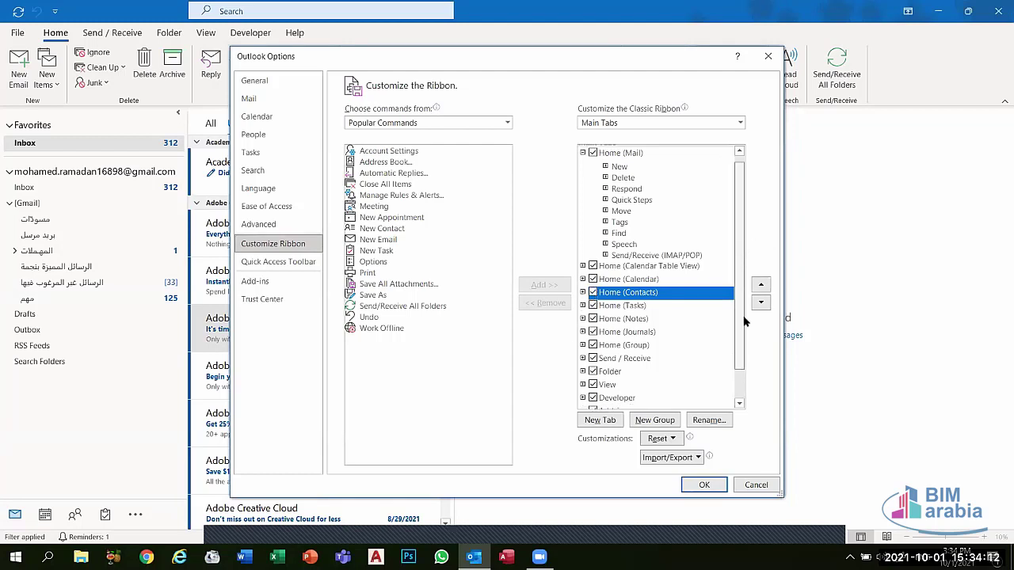
- Add the New Email command to the Quick Access Toolbar and save the options with OK
{"action": "left_click", "coordinate": [277, 262]}
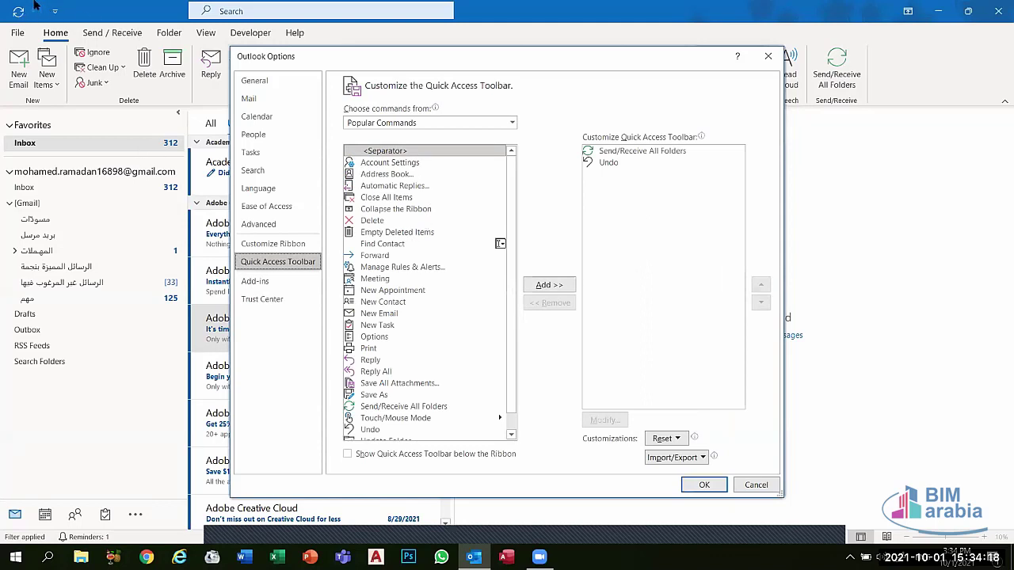
{"action": "left_click", "coordinate": [378, 314]}
{"action": "left_click", "coordinate": [536, 287]}
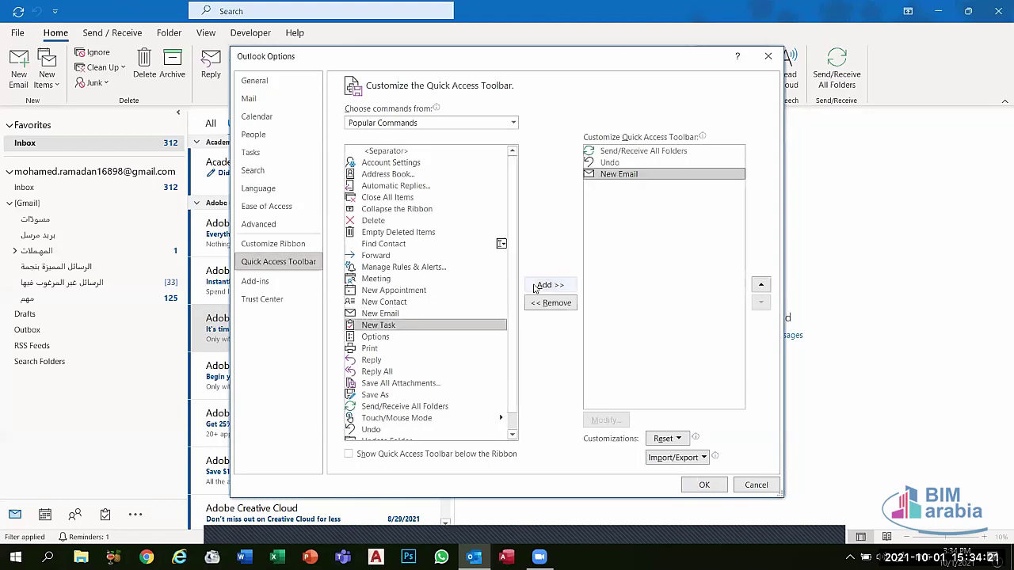
{"action": "left_click", "coordinate": [615, 178]}
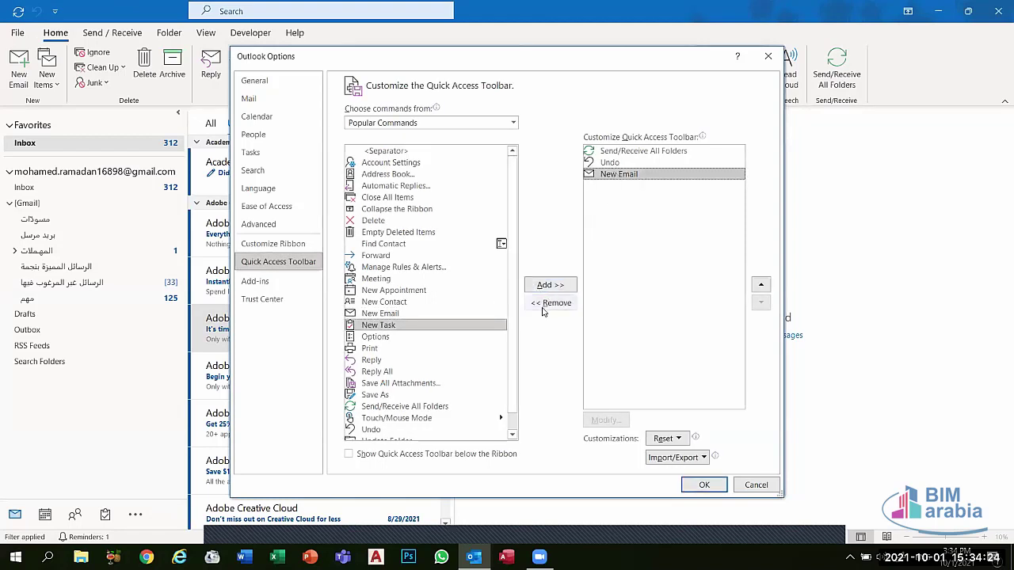
{"action": "left_click", "coordinate": [701, 486]}
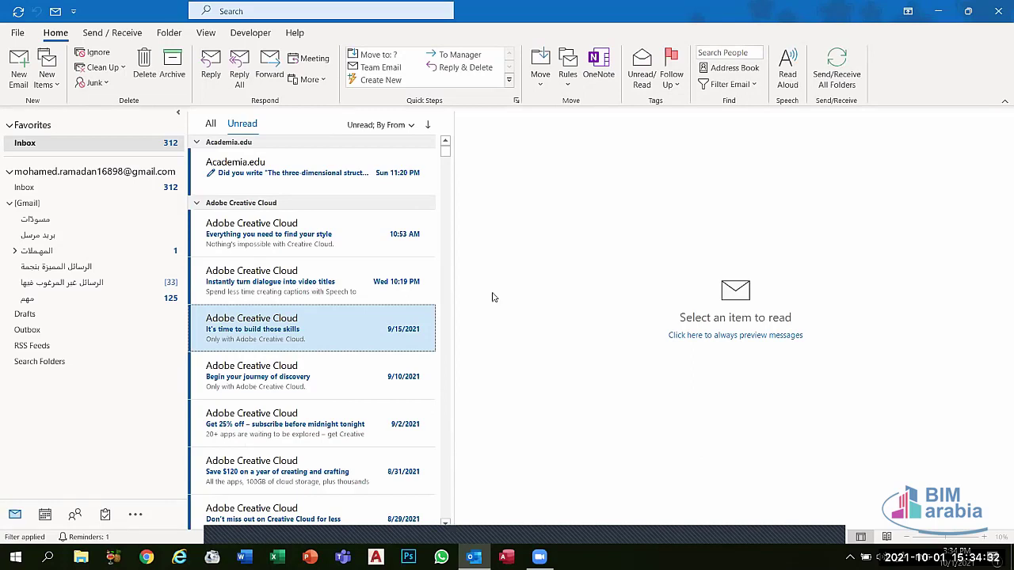
{"action": "left_click", "coordinate": [16, 35]}
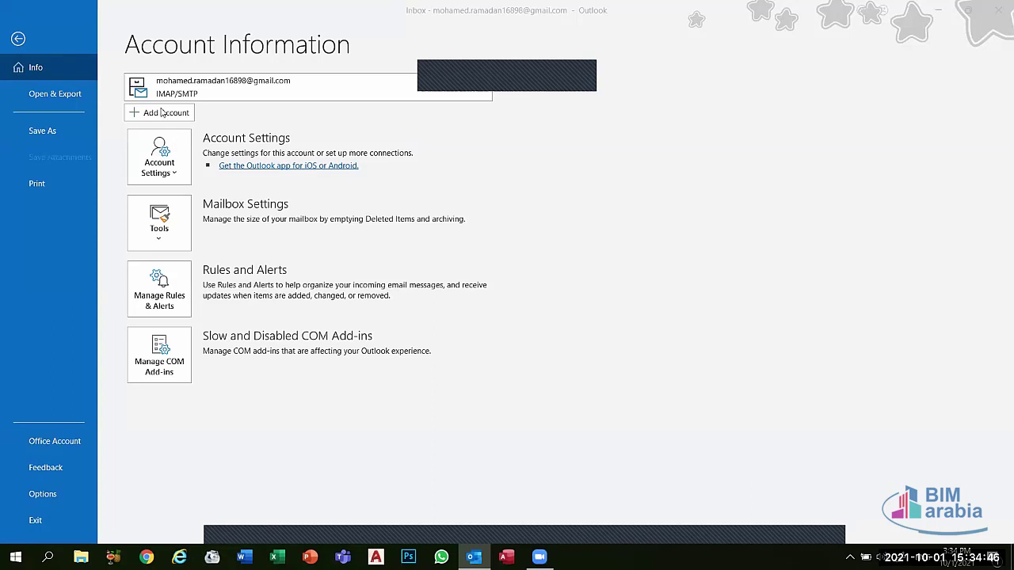
{"action": "left_click", "coordinate": [15, 46]}
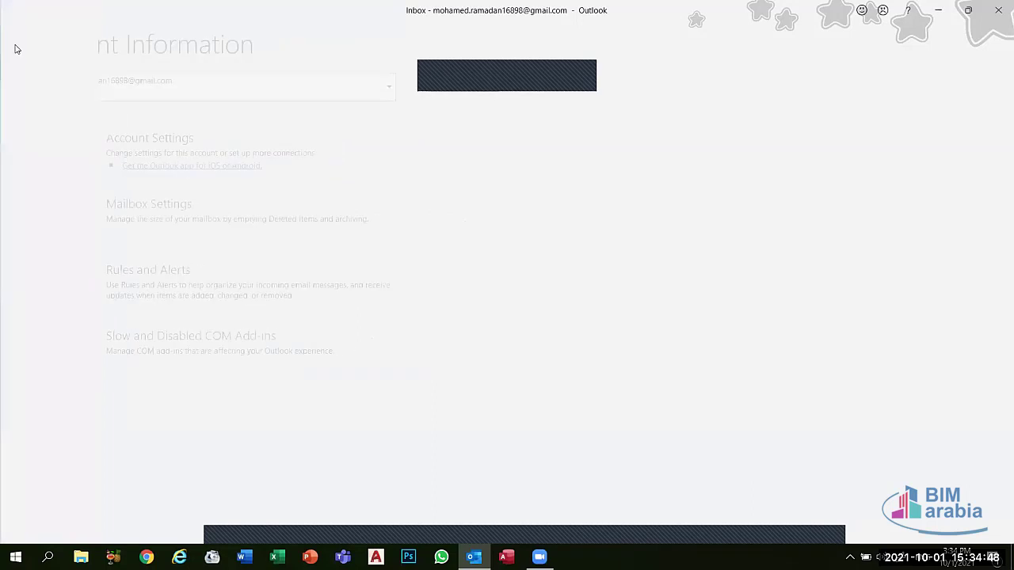
{"action": "left_click", "coordinate": [19, 33]}
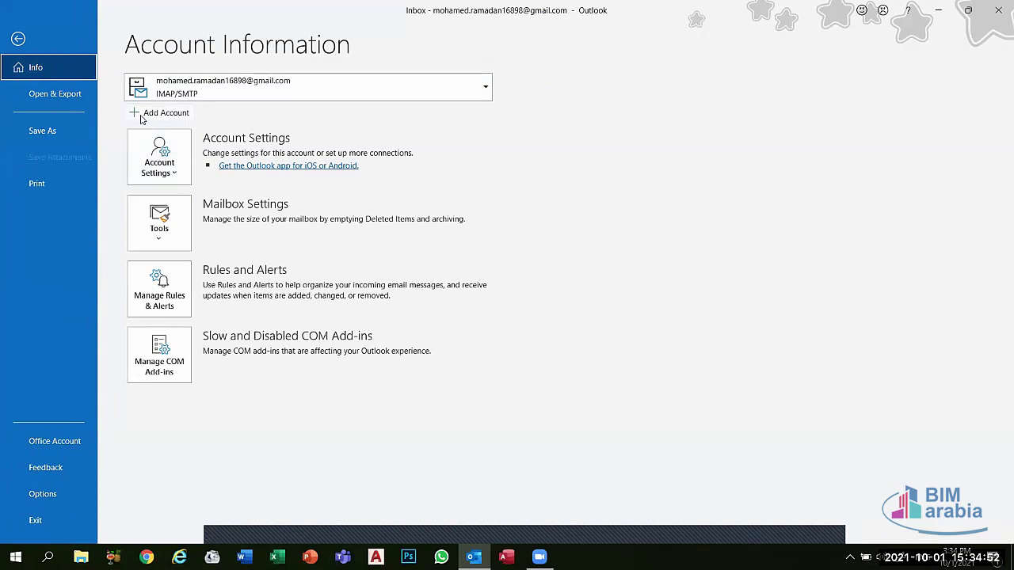
{"action": "left_click", "coordinate": [18, 39]}
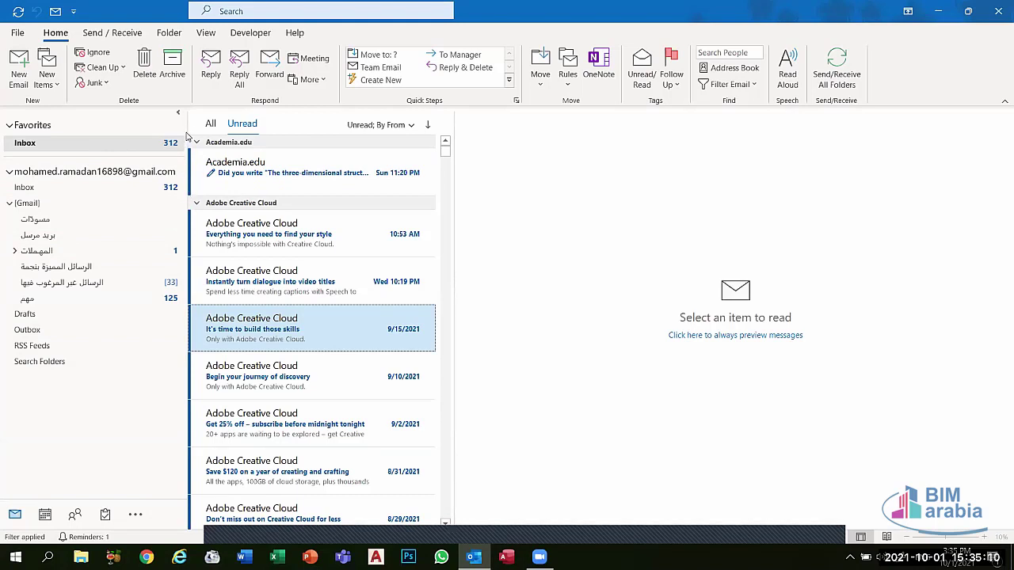
- Drag the folder pane and message list borders wider and back, leaving the folder pane slightly narrower
{"action": "mouse_move", "coordinate": [187, 130]}
{"action": "left_mouse_down"}
{"action": "mouse_move", "coordinate": [450, 184]}
{"action": "mouse_move", "coordinate": [126, 223]}
{"action": "left_mouse_up"}
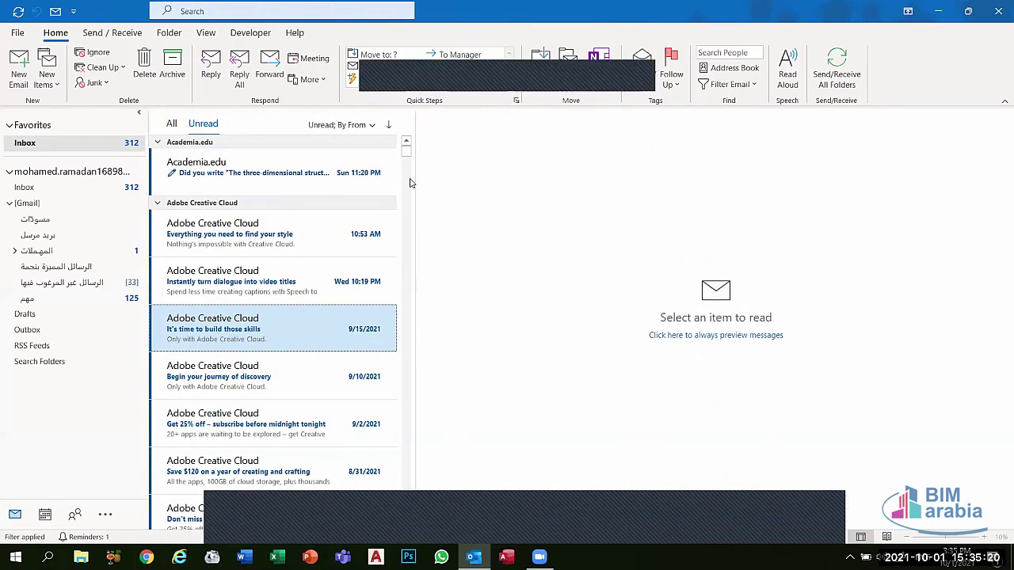
{"action": "left_click_drag", "start_coordinate": [414, 181], "coordinate": [512, 192]}
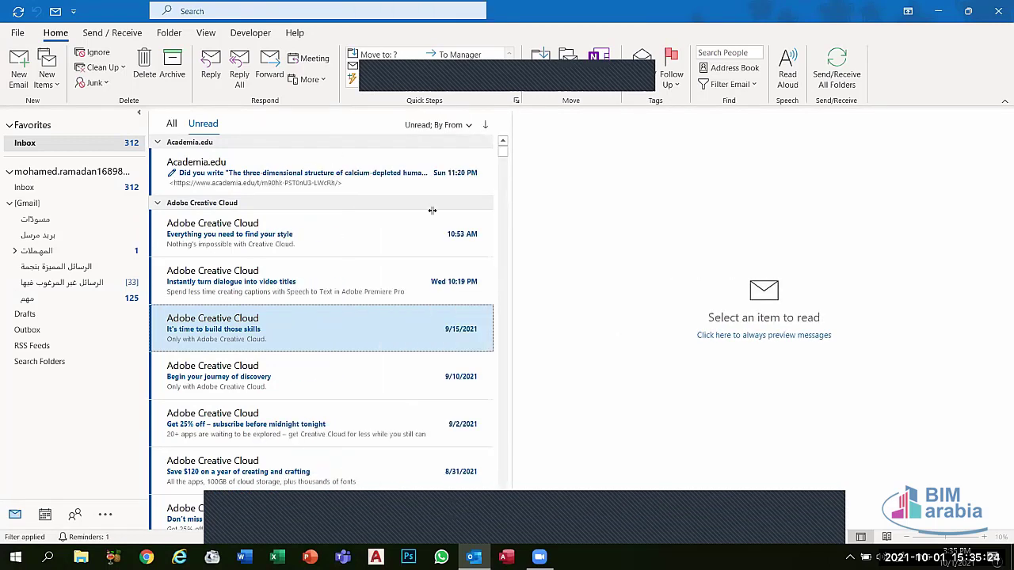
{"action": "left_click_drag", "start_coordinate": [431, 210], "coordinate": [419, 210]}
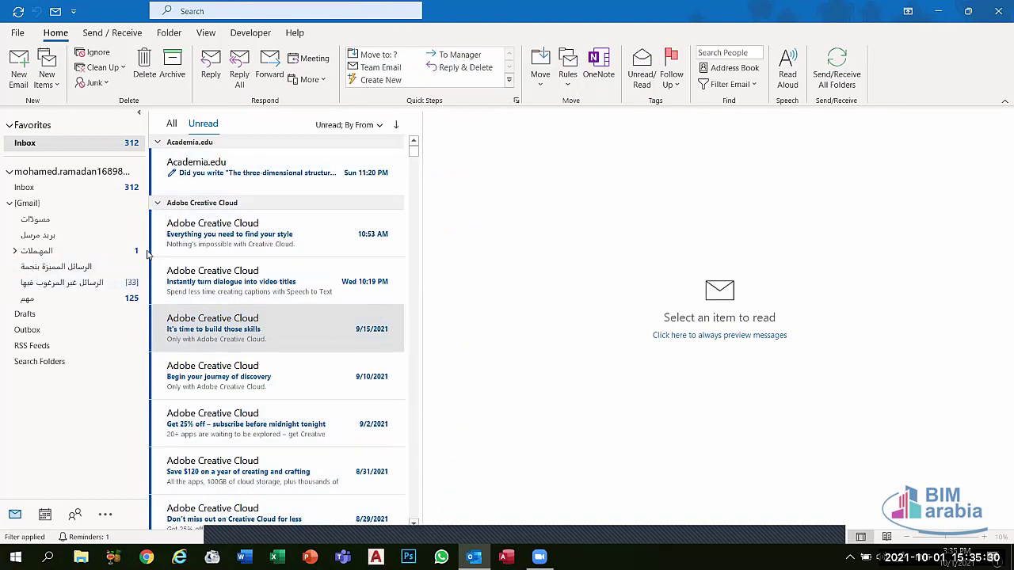
{"action": "mouse_move", "coordinate": [147, 251]}
{"action": "left_mouse_down"}
{"action": "mouse_move", "coordinate": [187, 246]}
{"action": "mouse_move", "coordinate": [175, 246]}
{"action": "left_mouse_up"}
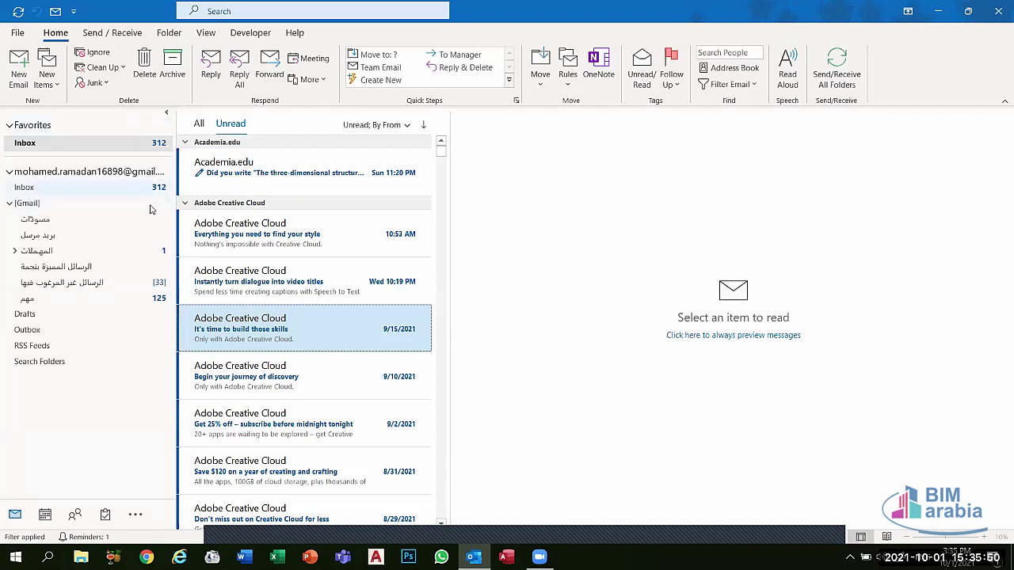
- Expand المهملات under [Gmail] and delete its محمد subfolder with all contents
{"action": "left_click", "coordinate": [8, 204]}
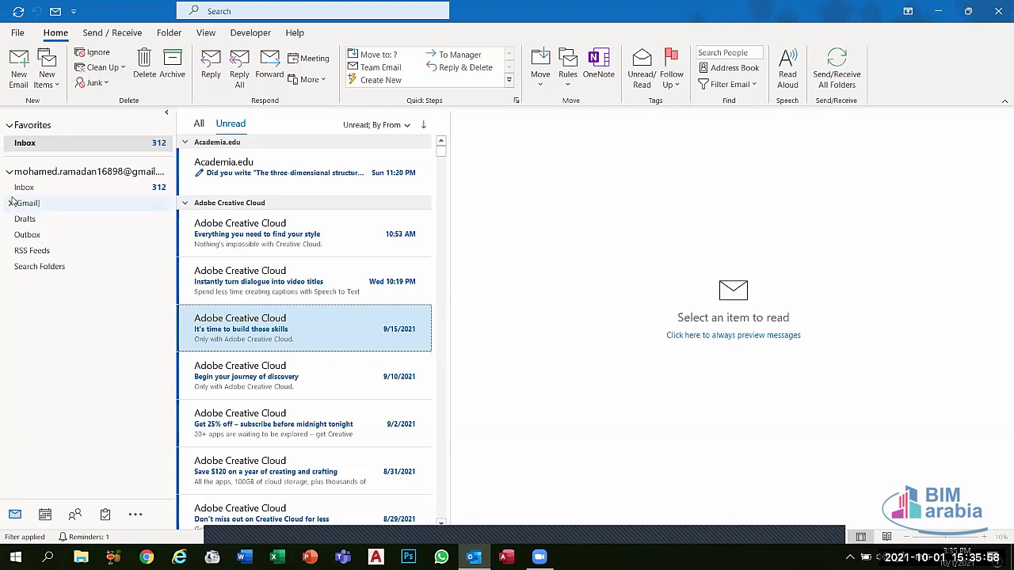
{"action": "left_click", "coordinate": [9, 203]}
{"action": "left_click", "coordinate": [15, 251]}
{"action": "left_click", "coordinate": [36, 267]}
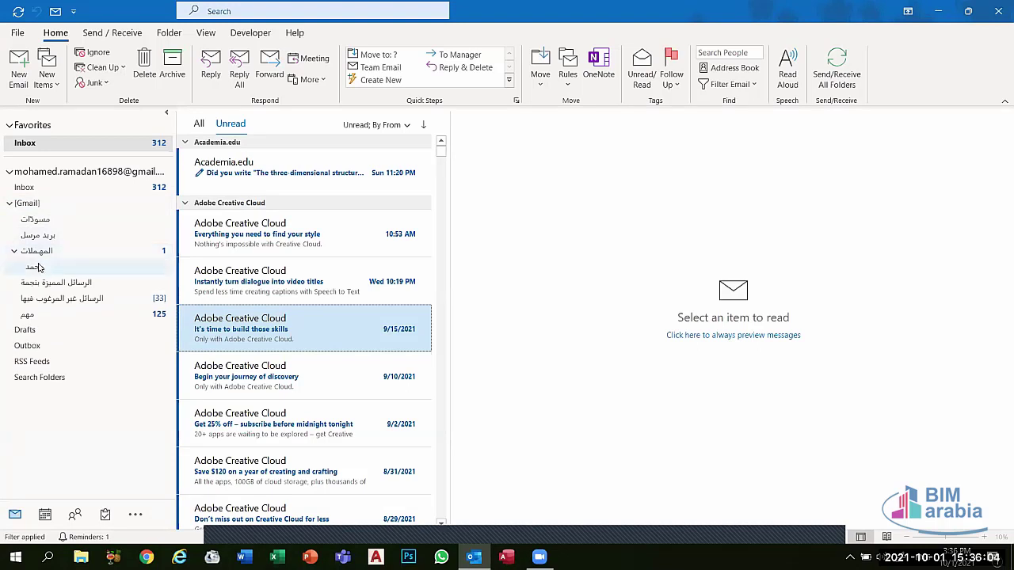
{"action": "right_click", "coordinate": [39, 268]}
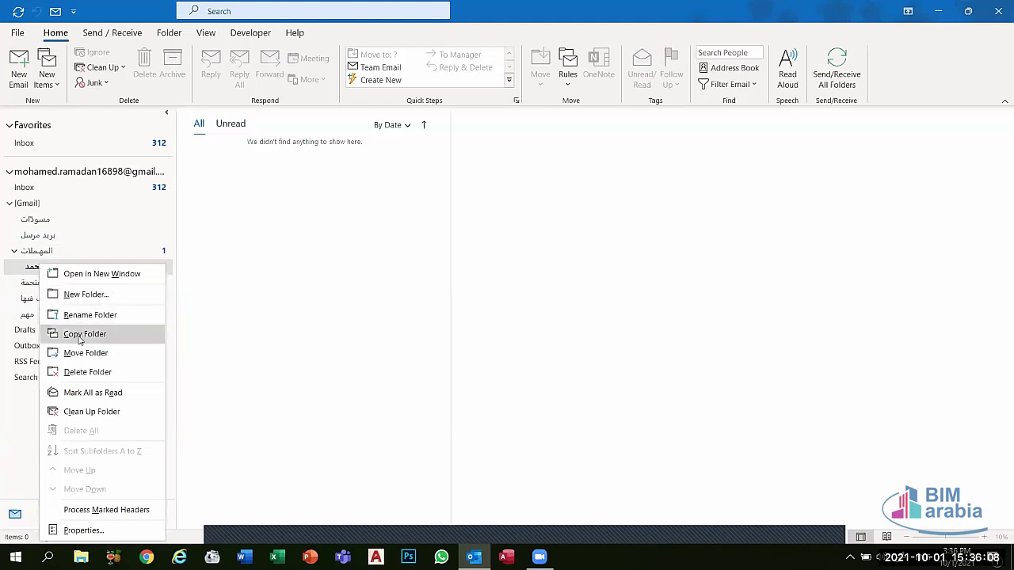
{"action": "left_click", "coordinate": [87, 372]}
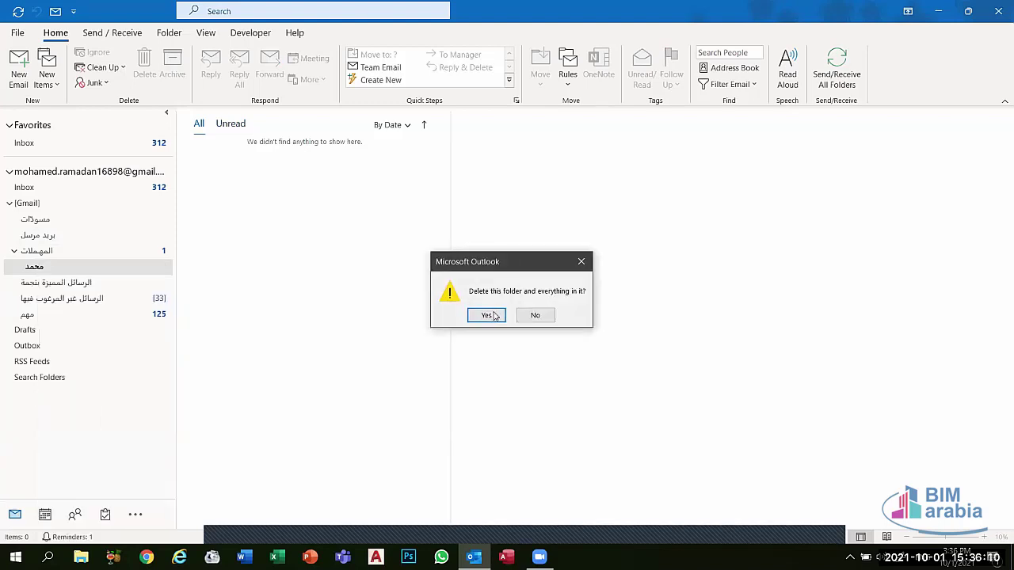
{"action": "left_click", "coordinate": [486, 316]}
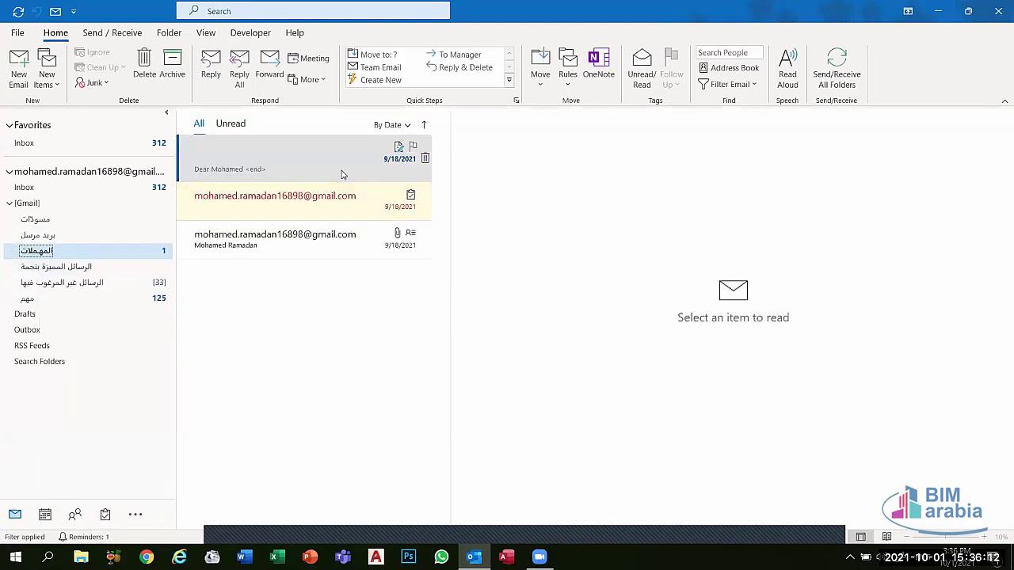
- Browse the Sent, مسودات drafts, Trash, Starred and Junk folders in turn
{"action": "left_click", "coordinate": [38, 237]}
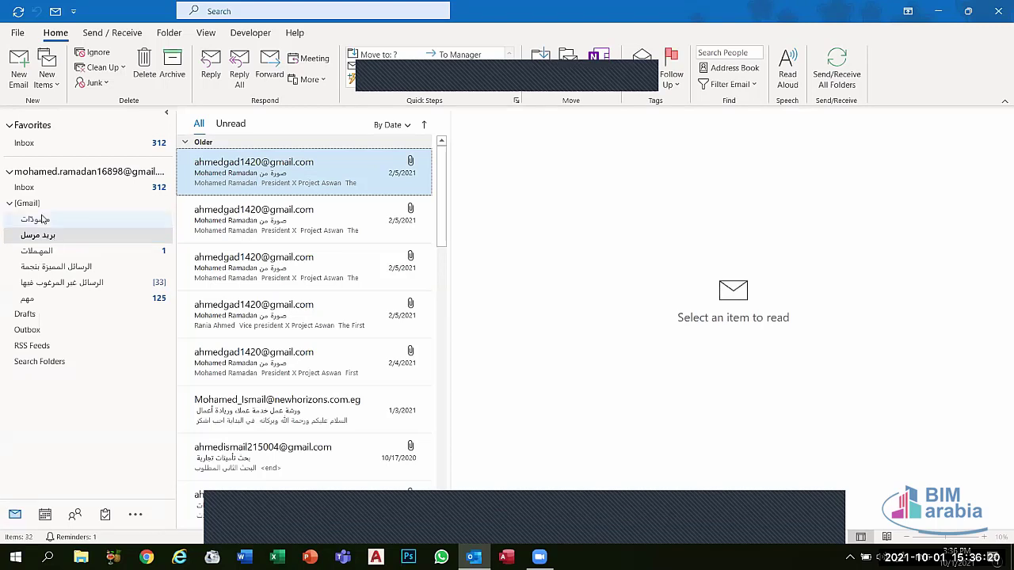
{"action": "left_click", "coordinate": [45, 220]}
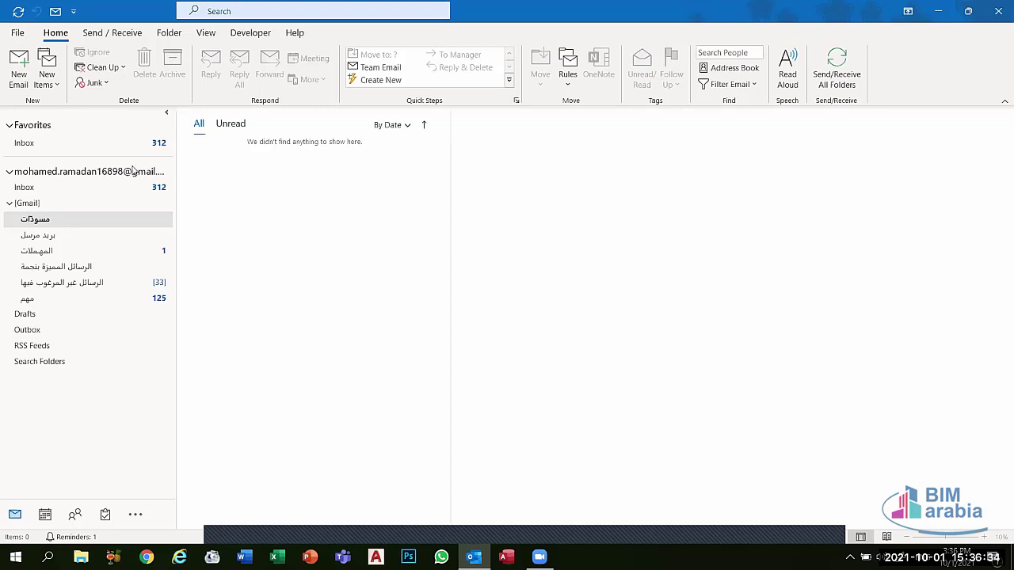
{"action": "left_click", "coordinate": [54, 255]}
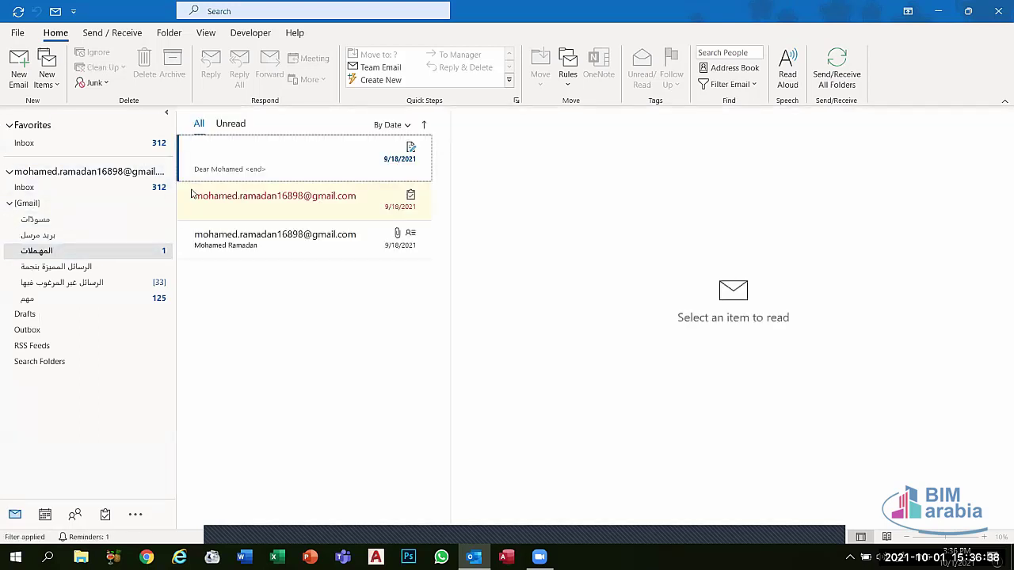
{"action": "left_click", "coordinate": [62, 270]}
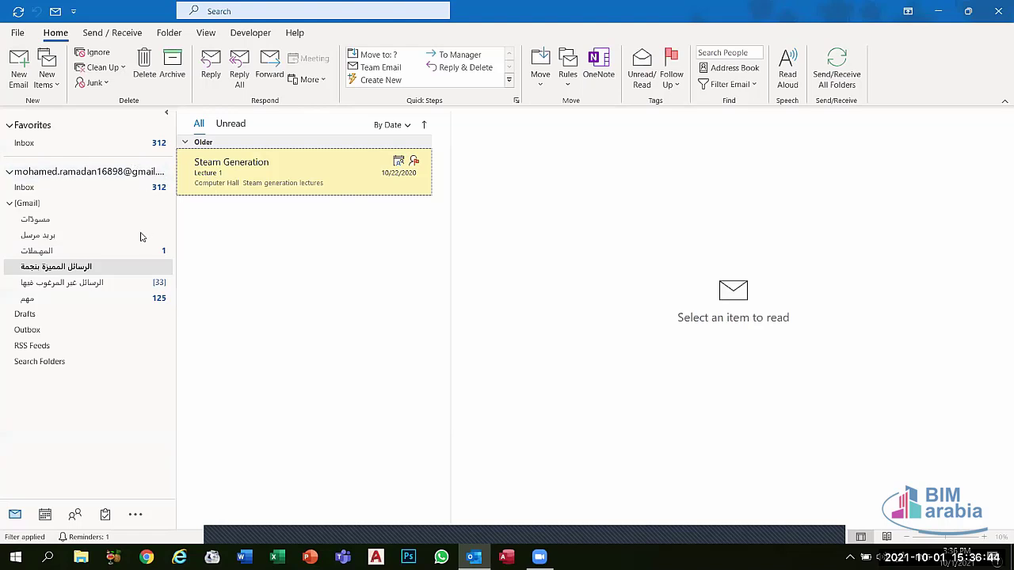
{"action": "left_click", "coordinate": [94, 287]}
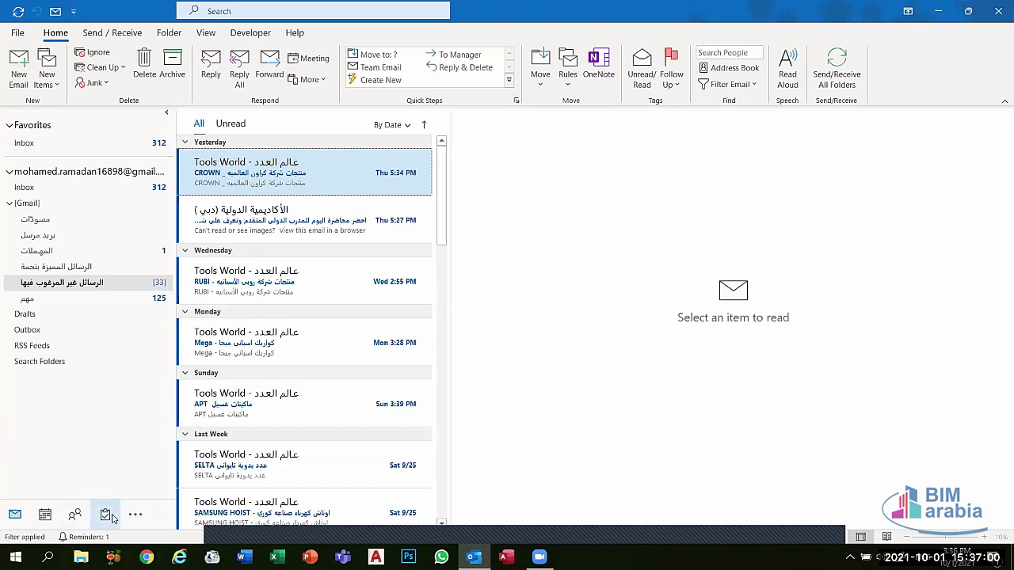
{"action": "mouse_move", "coordinate": [104, 515]}
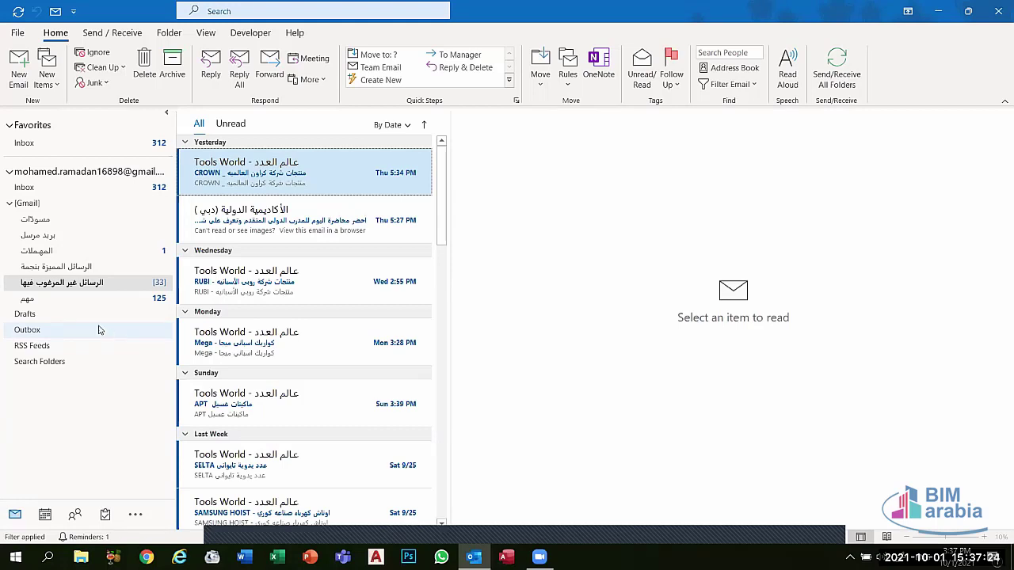
- Continue through مهم, Drafts, Outbox, RSS Feeds and Inbox, ending on the Sent folder's 32 emails
{"action": "left_click", "coordinate": [80, 305]}
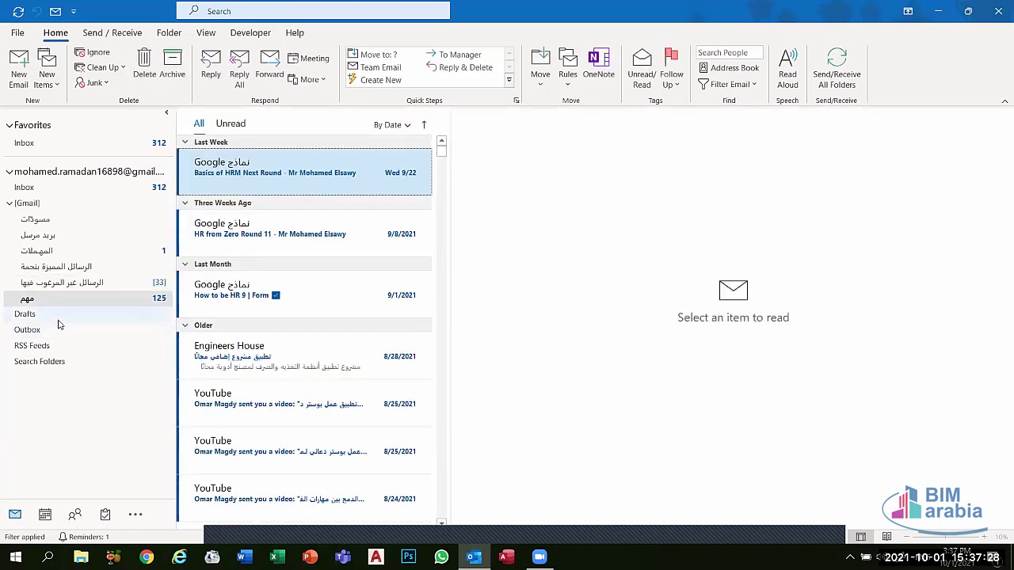
{"action": "left_click", "coordinate": [59, 317]}
{"action": "left_click", "coordinate": [55, 332]}
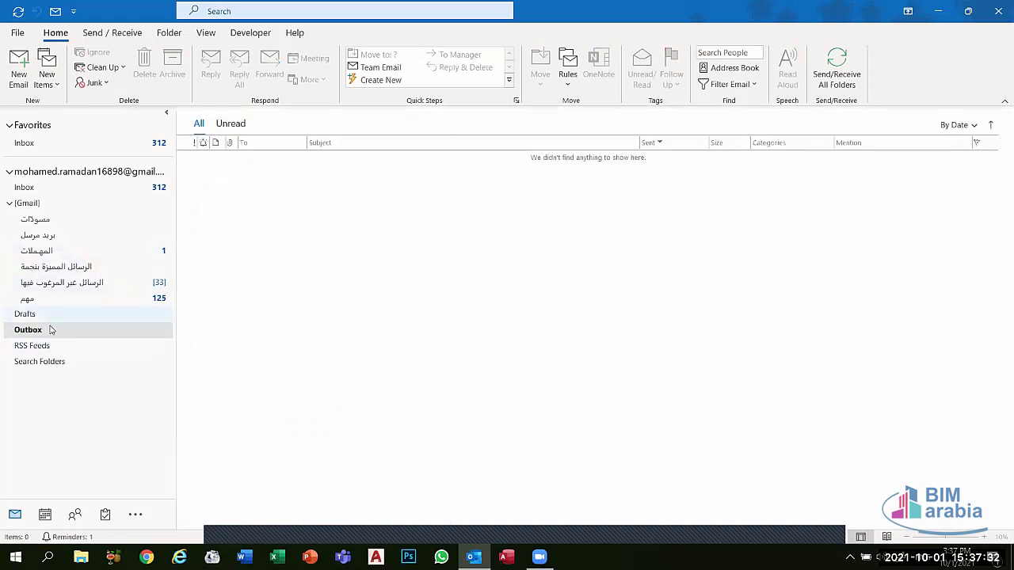
{"action": "left_click", "coordinate": [47, 348]}
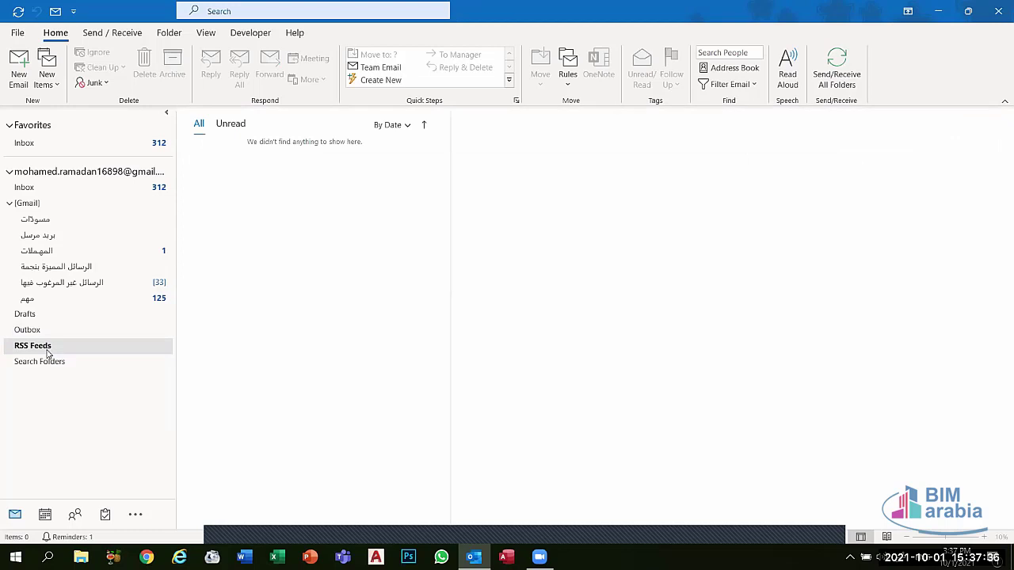
{"action": "left_click", "coordinate": [105, 148]}
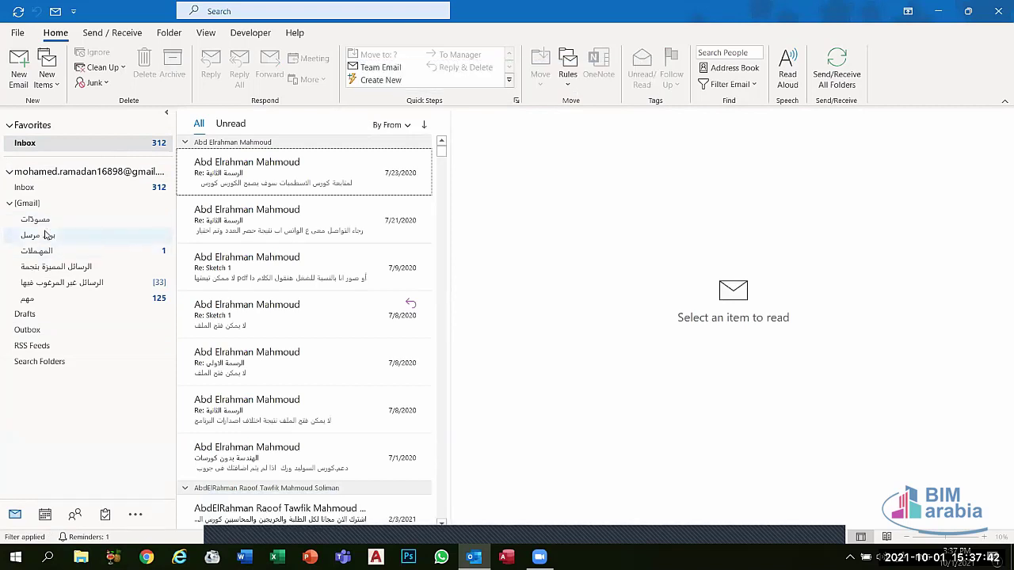
{"action": "left_click", "coordinate": [46, 236]}
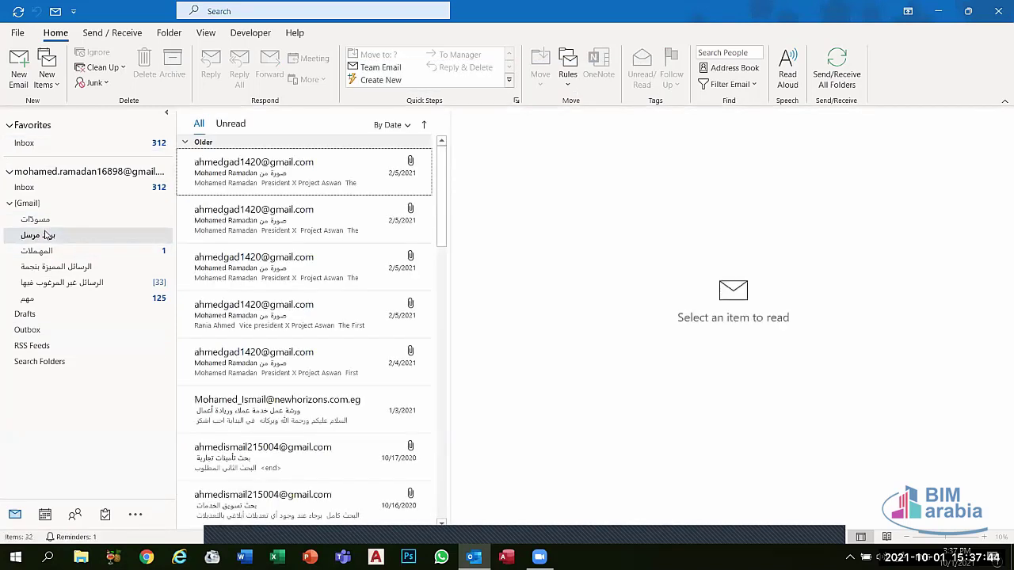
- Switch the folder pane to the full Folders list via the ... navigation button
{"action": "right_click", "coordinate": [46, 235]}
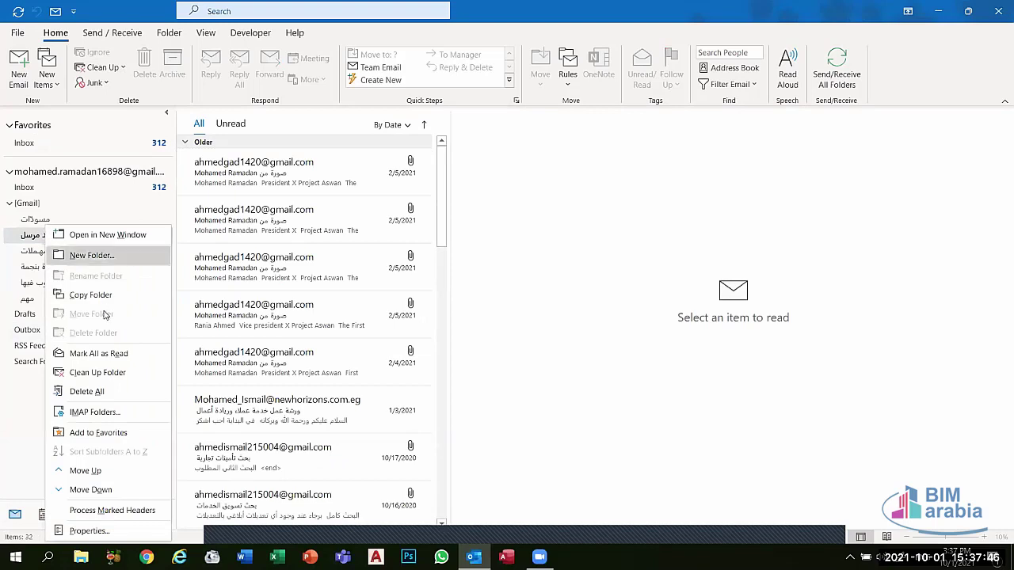
{"action": "left_click", "coordinate": [37, 252]}
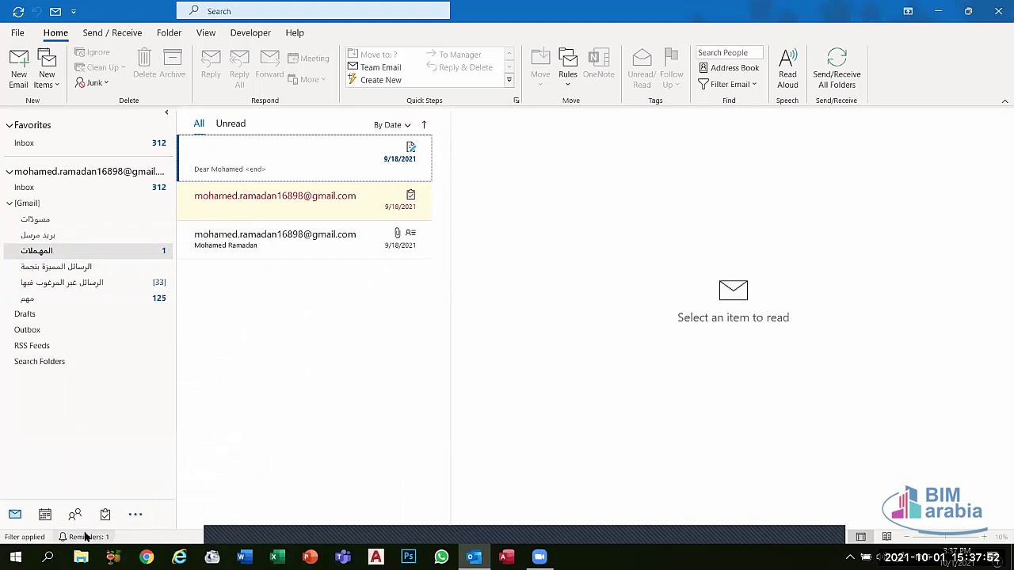
{"action": "mouse_move", "coordinate": [44, 515]}
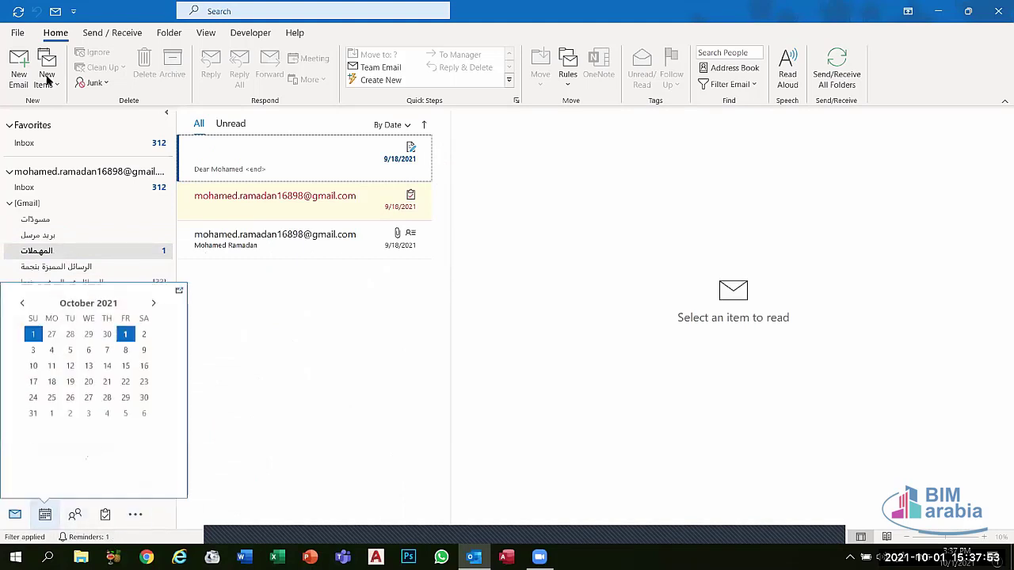
{"action": "left_click", "coordinate": [135, 515]}
{"action": "left_click", "coordinate": [179, 489]}
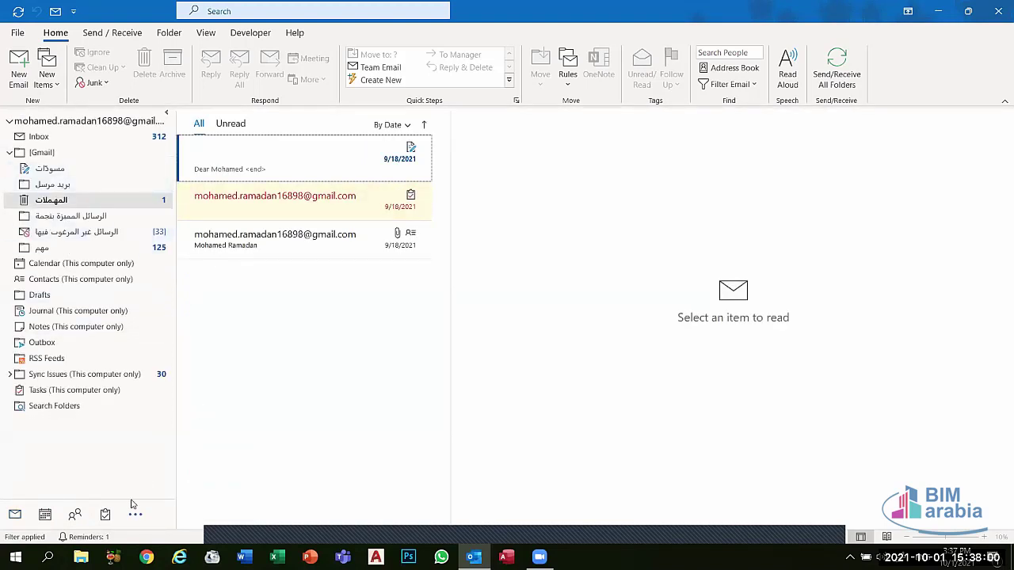
{"action": "left_click", "coordinate": [71, 217]}
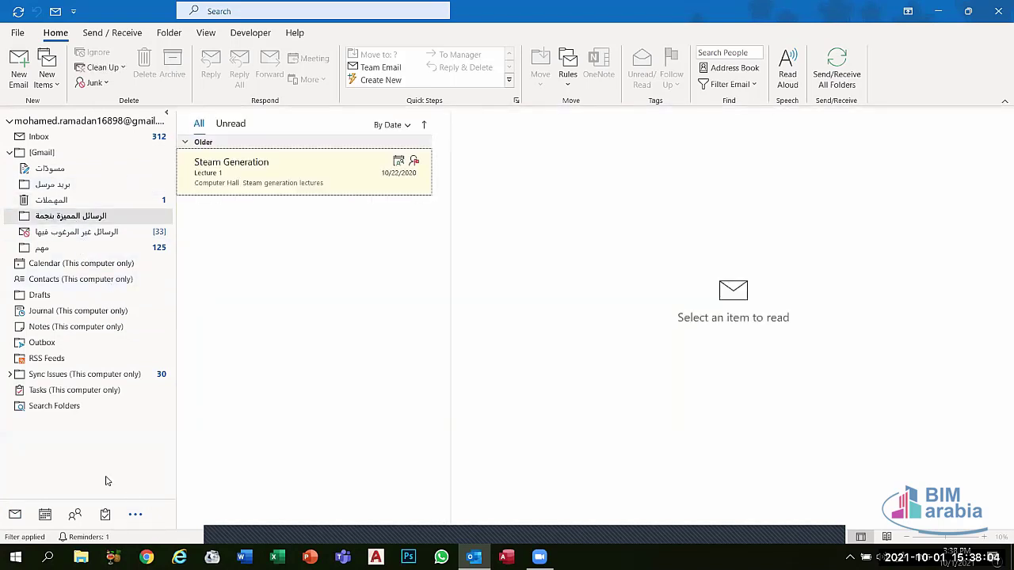
- Collapse and re-expand the [Gmail] folder, then return the pane to the Mail view
{"action": "left_click", "coordinate": [135, 515]}
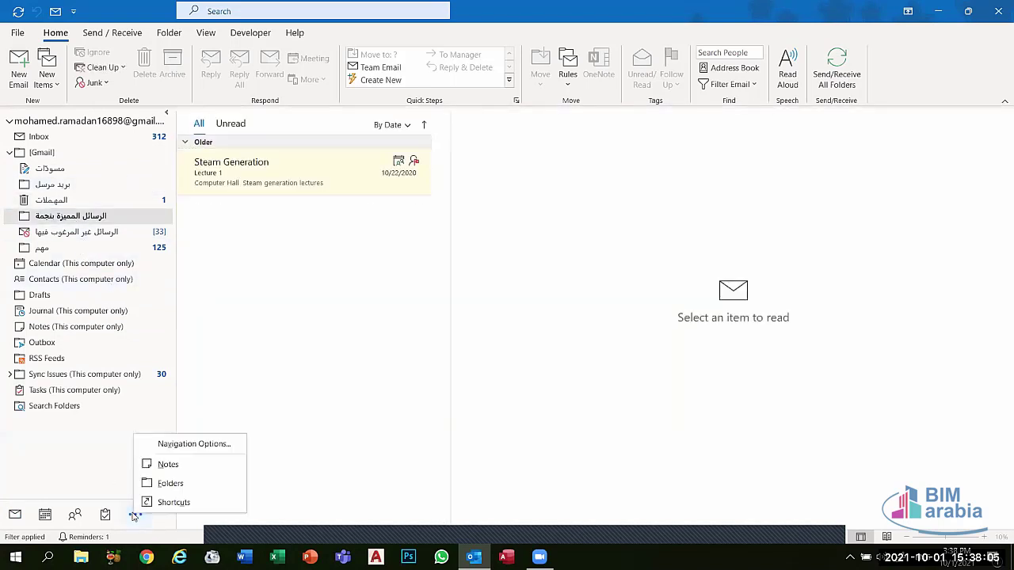
{"action": "left_click", "coordinate": [169, 484]}
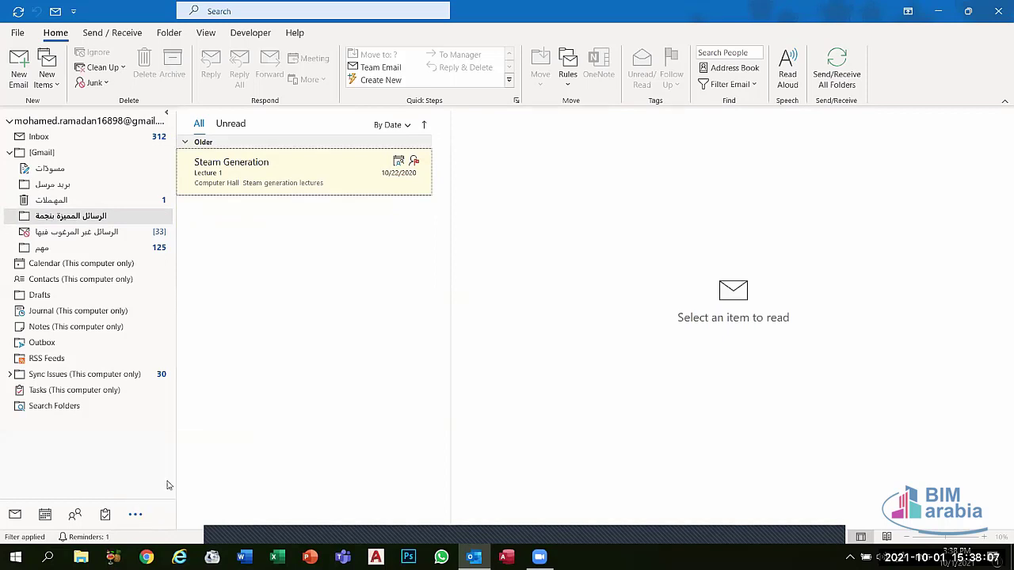
{"action": "left_click", "coordinate": [10, 152]}
{"action": "left_click", "coordinate": [10, 153]}
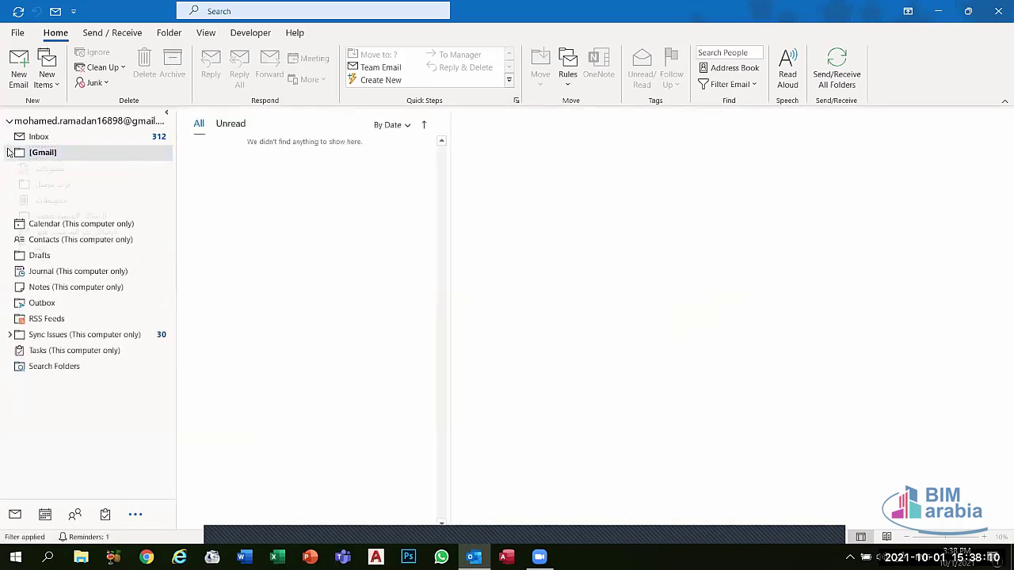
{"action": "left_click", "coordinate": [15, 515]}
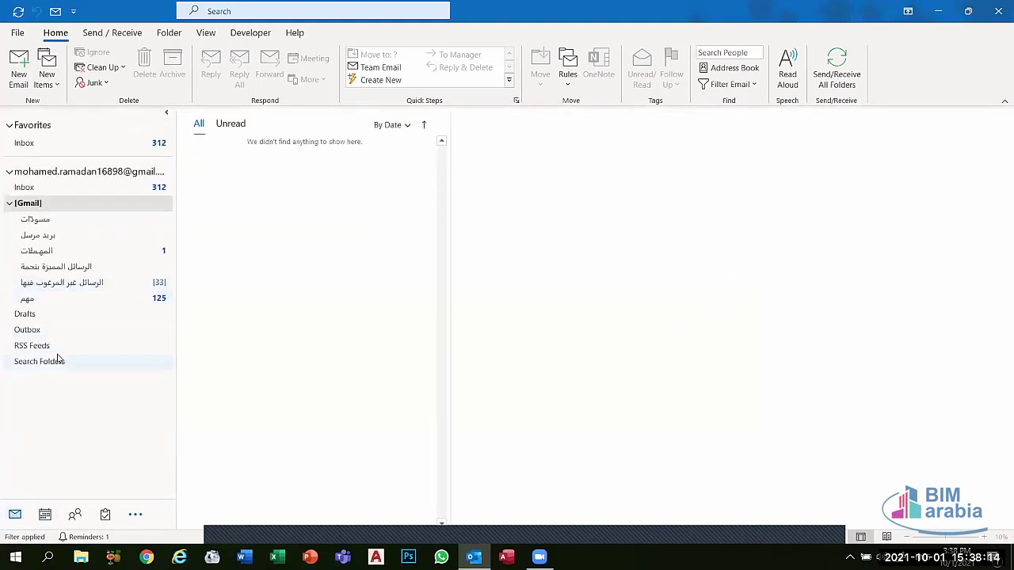
- Create a subfolder named SMS in the starred messages folder and open it
{"action": "right_click", "coordinate": [57, 358]}
{"action": "left_click", "coordinate": [48, 272]}
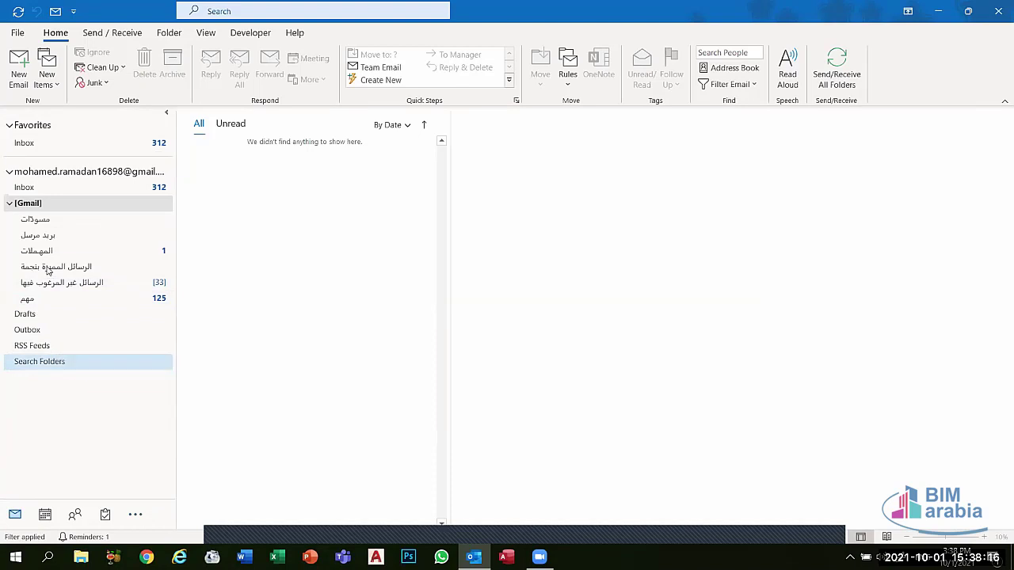
{"action": "right_click", "coordinate": [47, 271]}
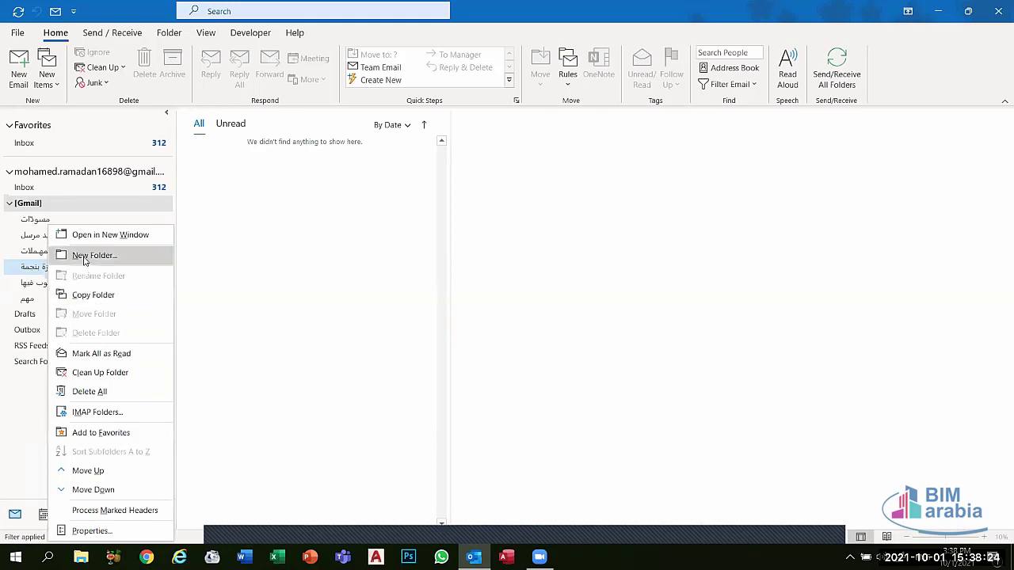
{"action": "left_click", "coordinate": [83, 257]}
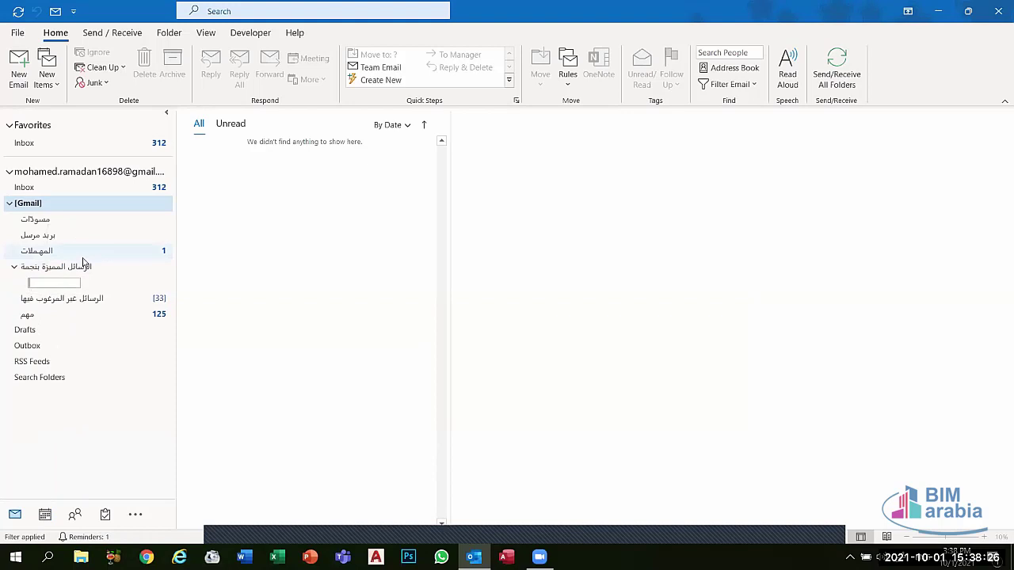
{"action": "type", "text": "LPL"}
{"action": "key", "text": "BackSpace"}
{"action": "key", "text": "BackSpace"}
{"action": "key", "text": "BackSpace"}
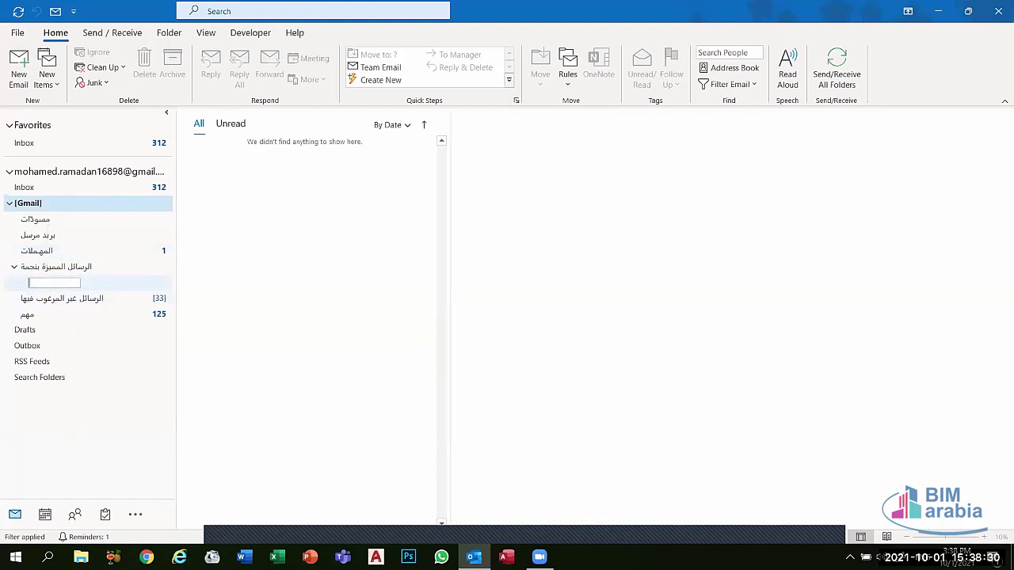
{"action": "type", "text": "MS"}
{"action": "key", "text": "Return"}
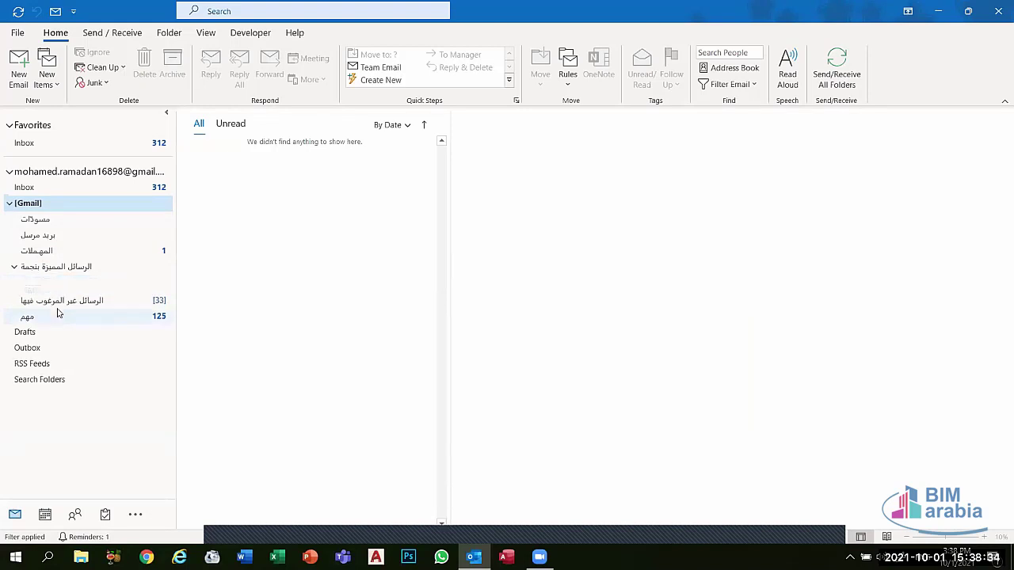
{"action": "left_click", "coordinate": [56, 317]}
{"action": "left_click", "coordinate": [40, 282]}
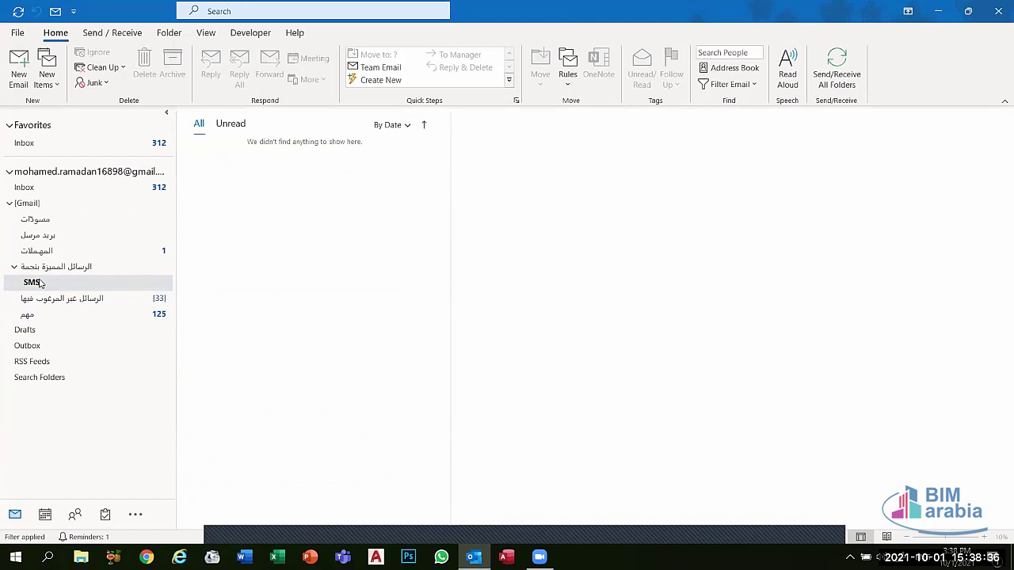
- Cancel a first delete of SMS, then run Clean Up Folder, which removes nothing
{"action": "right_click", "coordinate": [40, 284]}
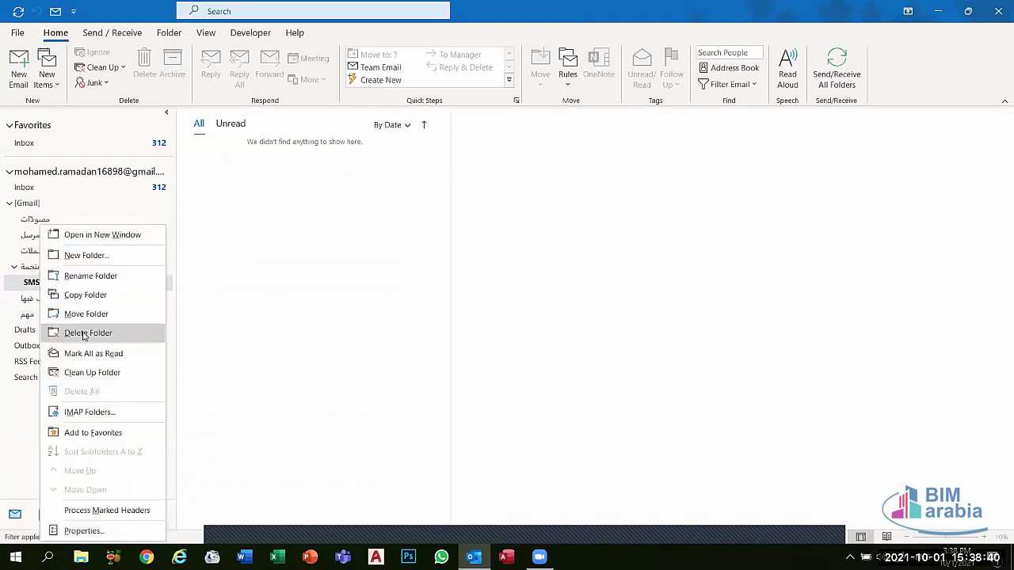
{"action": "left_click", "coordinate": [84, 333]}
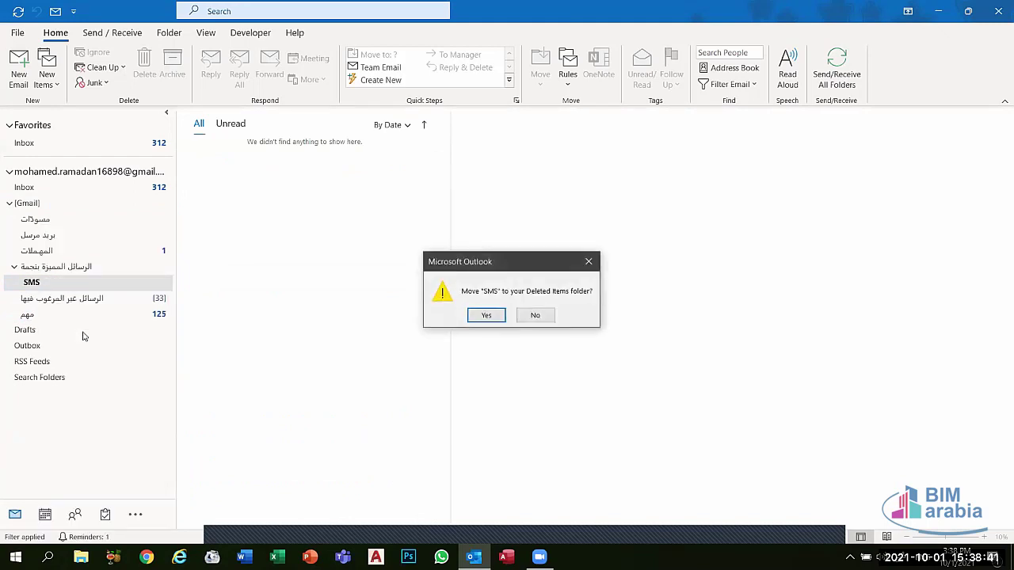
{"action": "left_click", "coordinate": [528, 316]}
{"action": "right_click", "coordinate": [115, 283]}
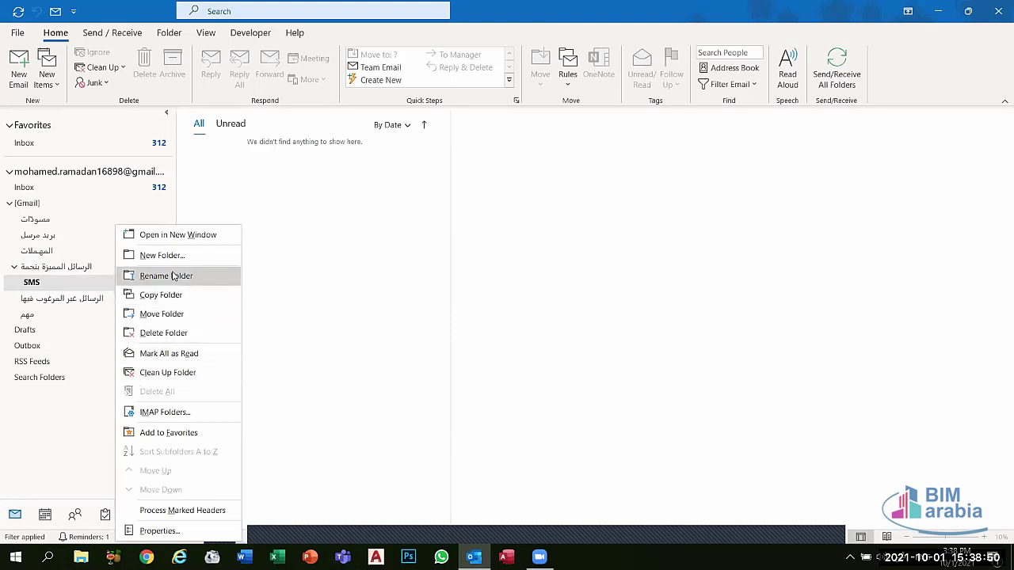
{"action": "left_click", "coordinate": [166, 374]}
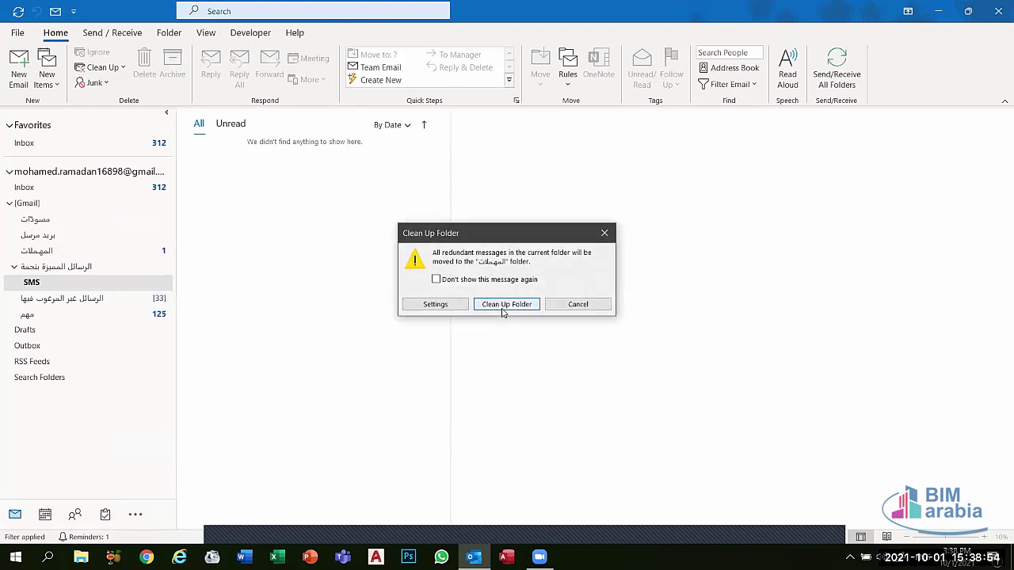
{"action": "left_click", "coordinate": [504, 307]}
{"action": "left_click", "coordinate": [542, 341]}
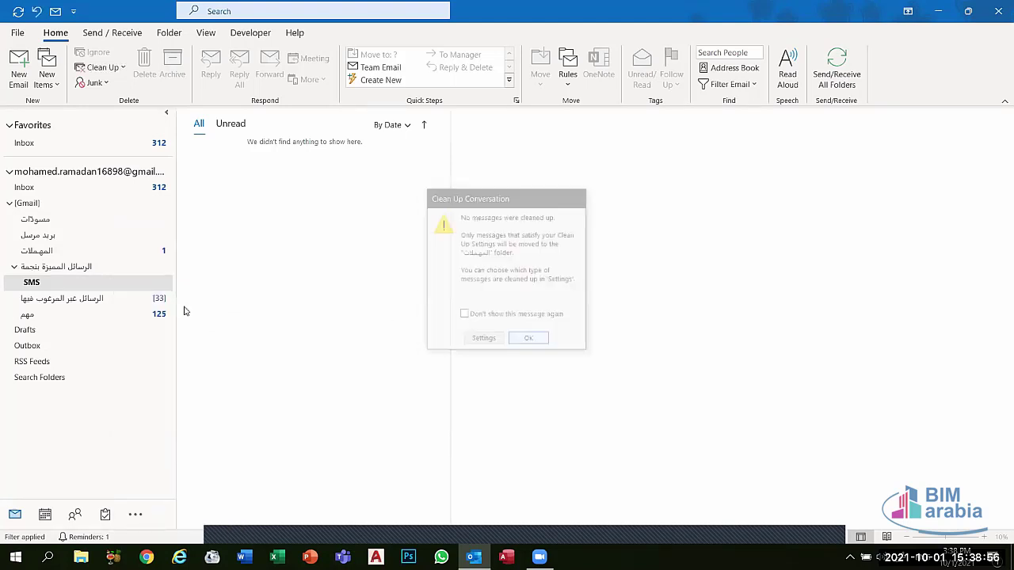
- Delete the SMS folder, confirming its move to deleted items, then open the Inbox
{"action": "right_click", "coordinate": [113, 289]}
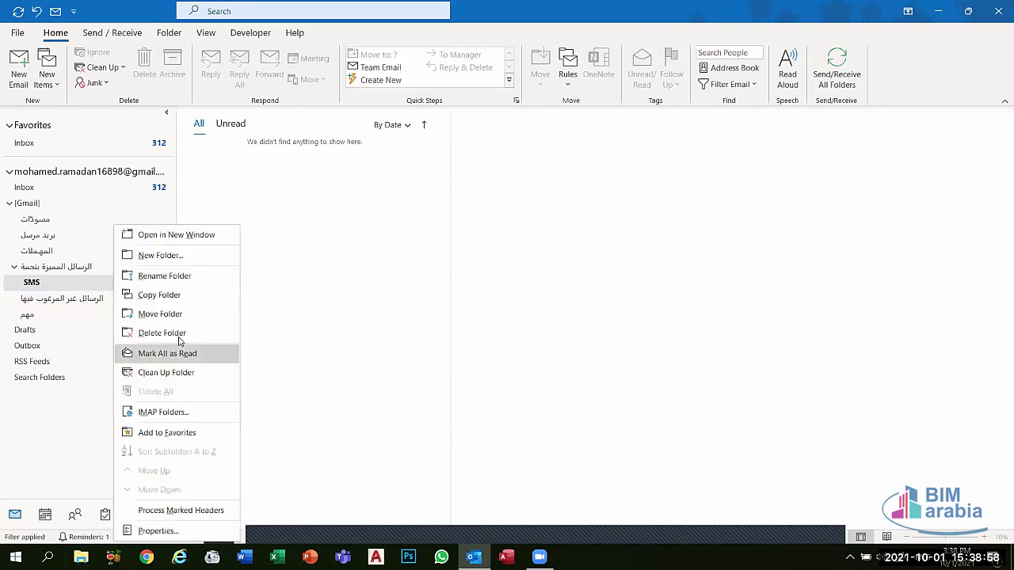
{"action": "left_click", "coordinate": [174, 330]}
{"action": "left_click", "coordinate": [488, 315]}
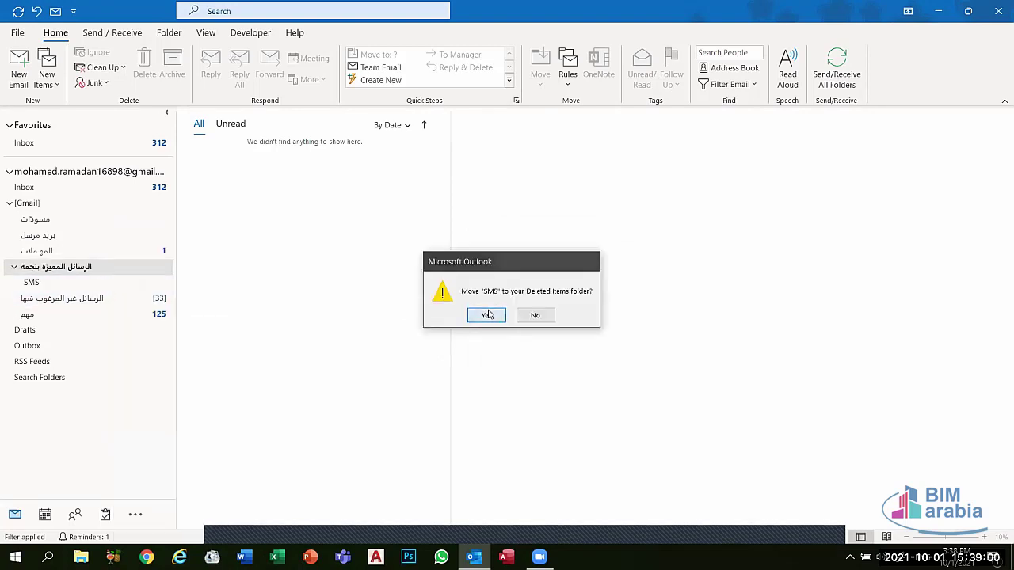
{"action": "left_click", "coordinate": [114, 189]}
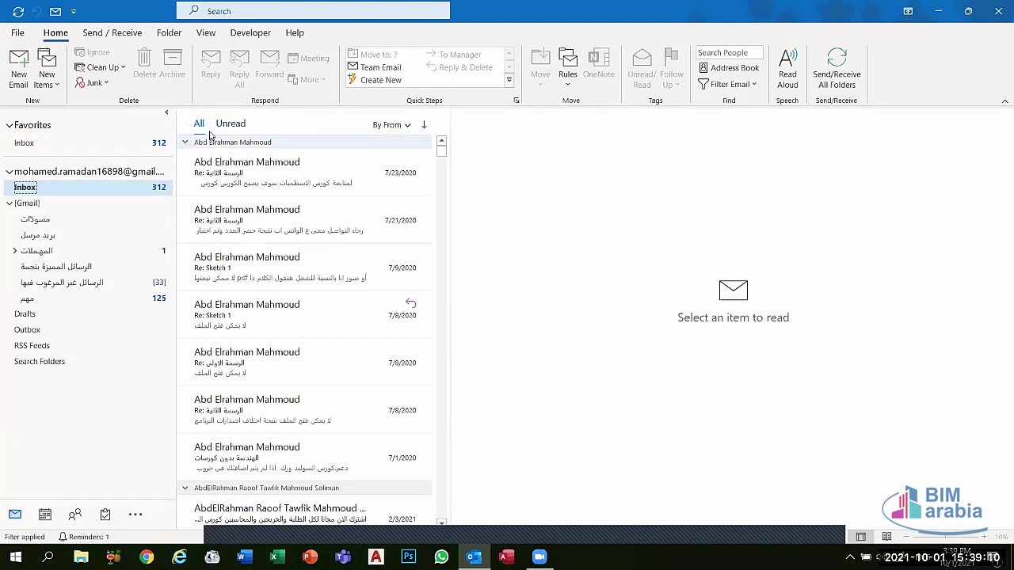
- Filter the Inbox to unread mail and preview the video titles and Academia.edu messages
{"action": "left_click", "coordinate": [229, 127]}
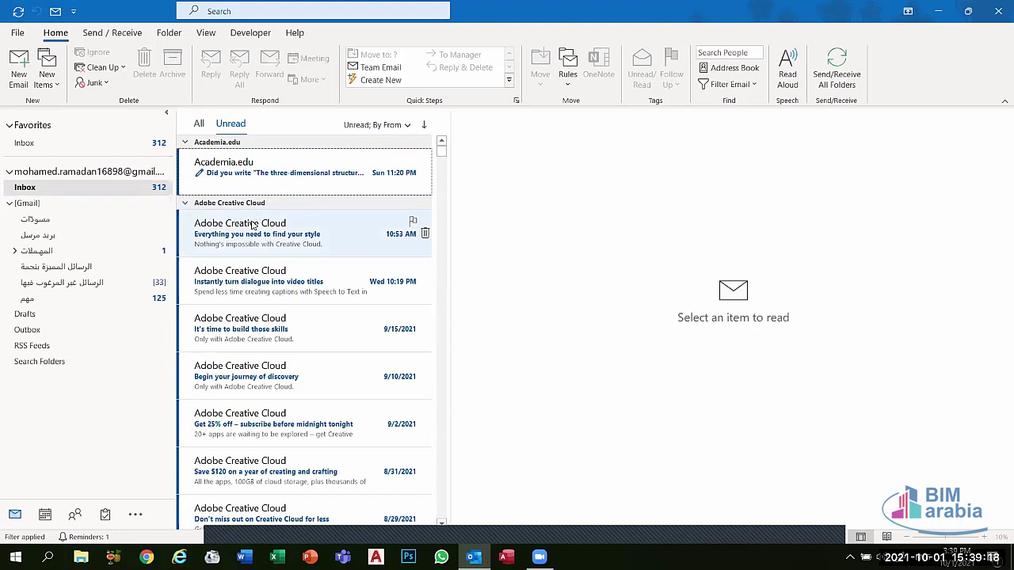
{"action": "left_click", "coordinate": [256, 292]}
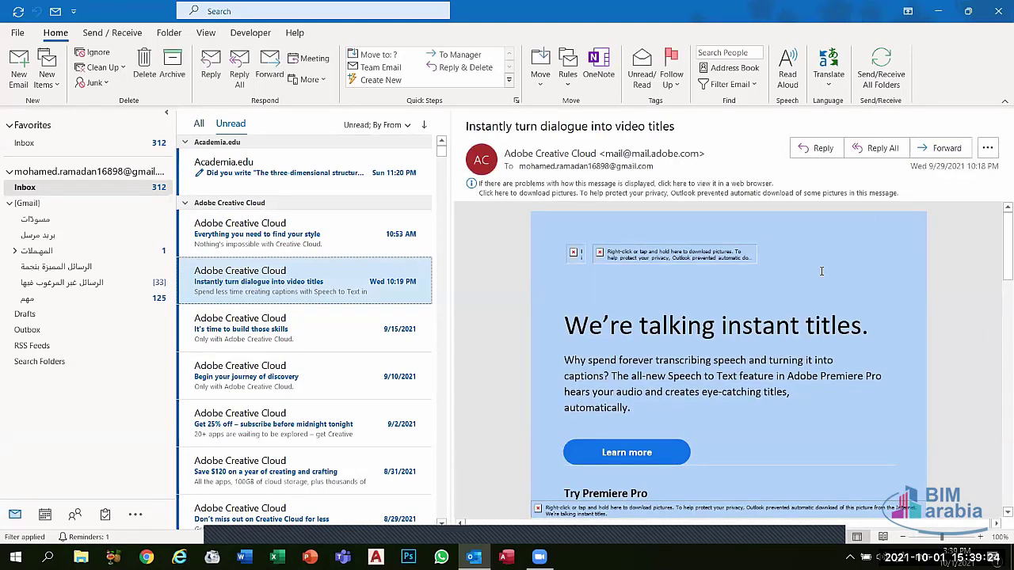
{"action": "left_click", "coordinate": [329, 185]}
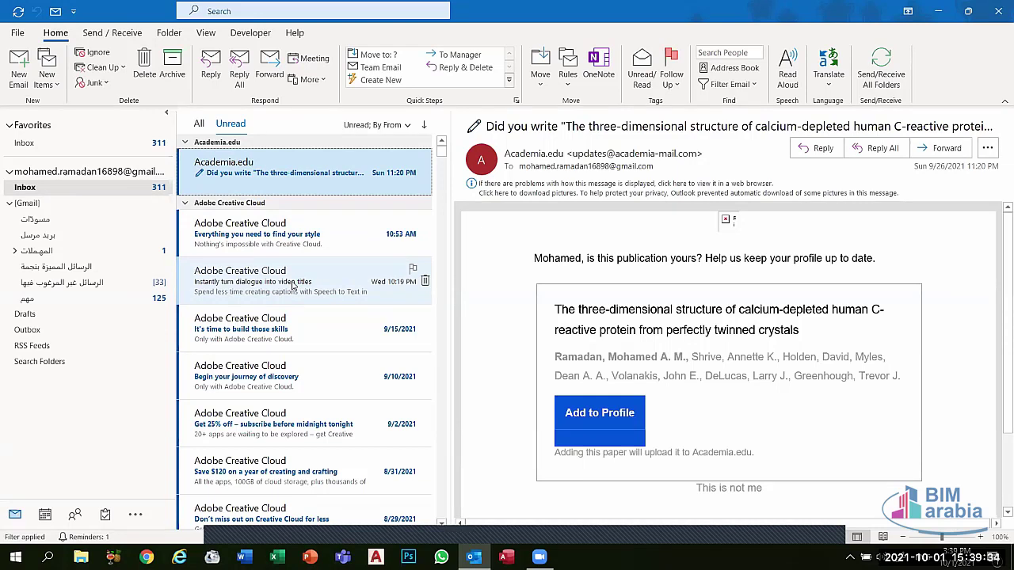
- Mark the video titles email unread, toggle Academia.edu read then unread, and reopen the video titles email
{"action": "right_click", "coordinate": [292, 285]}
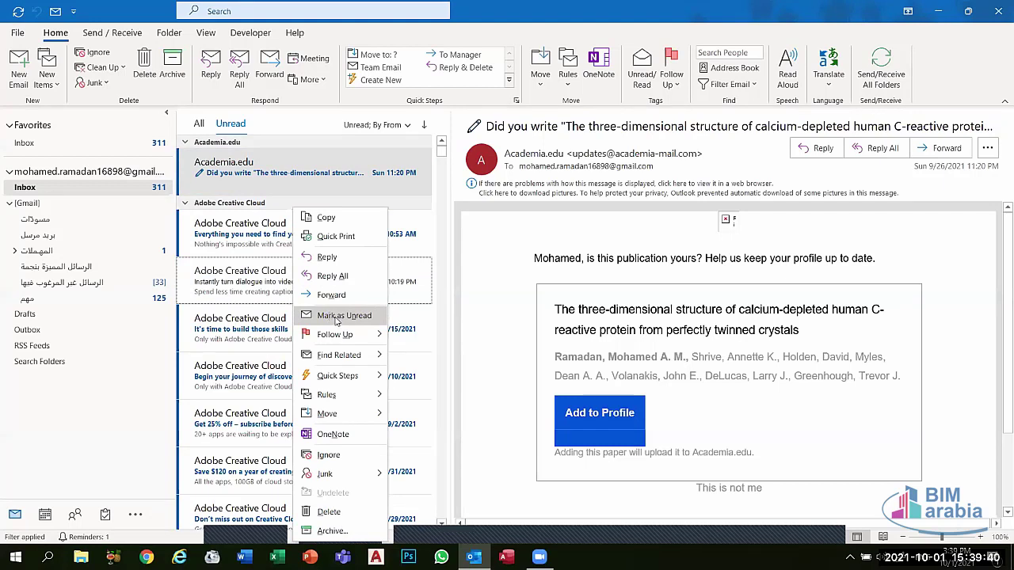
{"action": "left_click", "coordinate": [338, 318]}
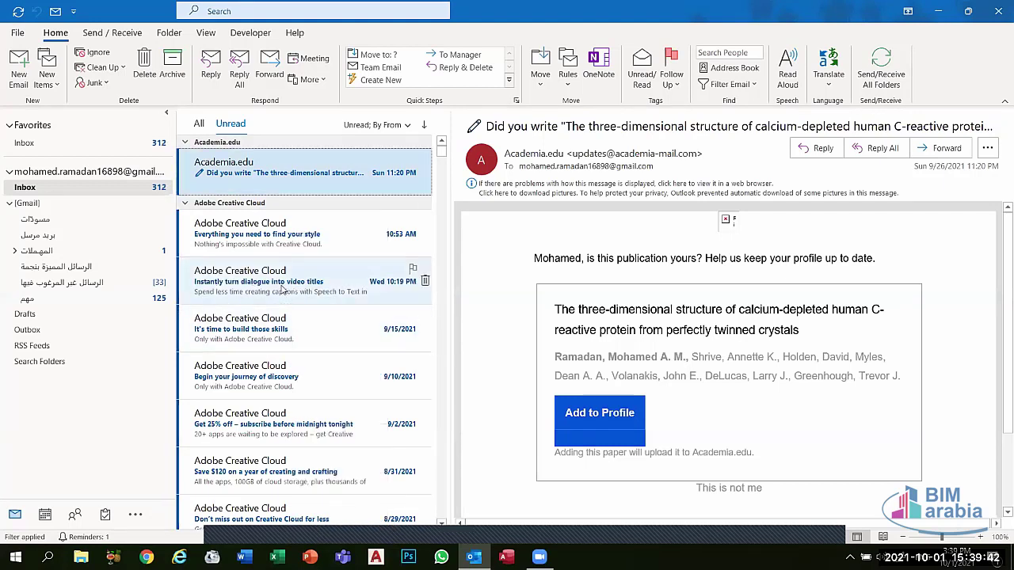
{"action": "right_click", "coordinate": [321, 170]}
{"action": "left_click", "coordinate": [362, 274]}
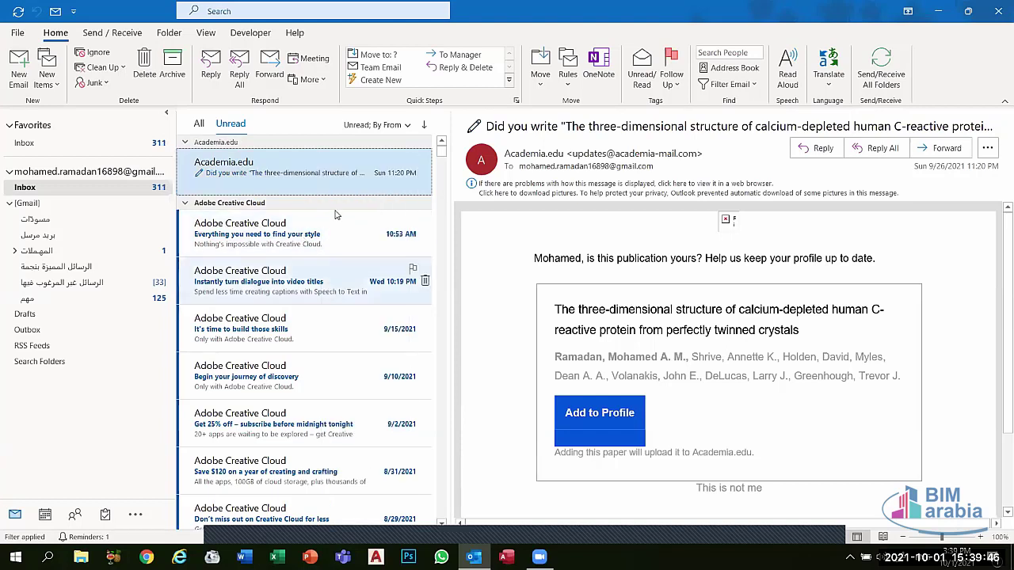
{"action": "right_click", "coordinate": [323, 175]}
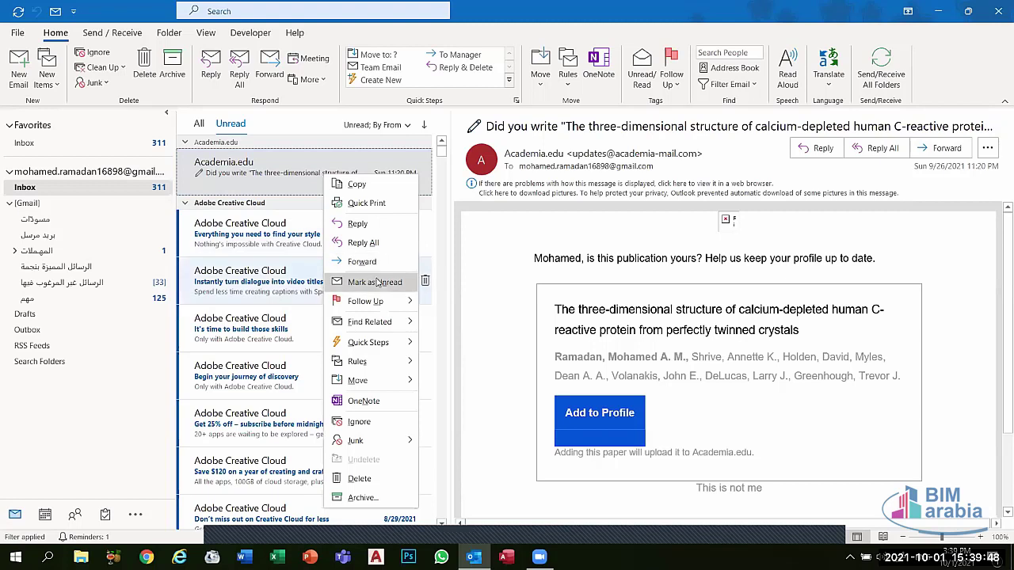
{"action": "left_click", "coordinate": [377, 282]}
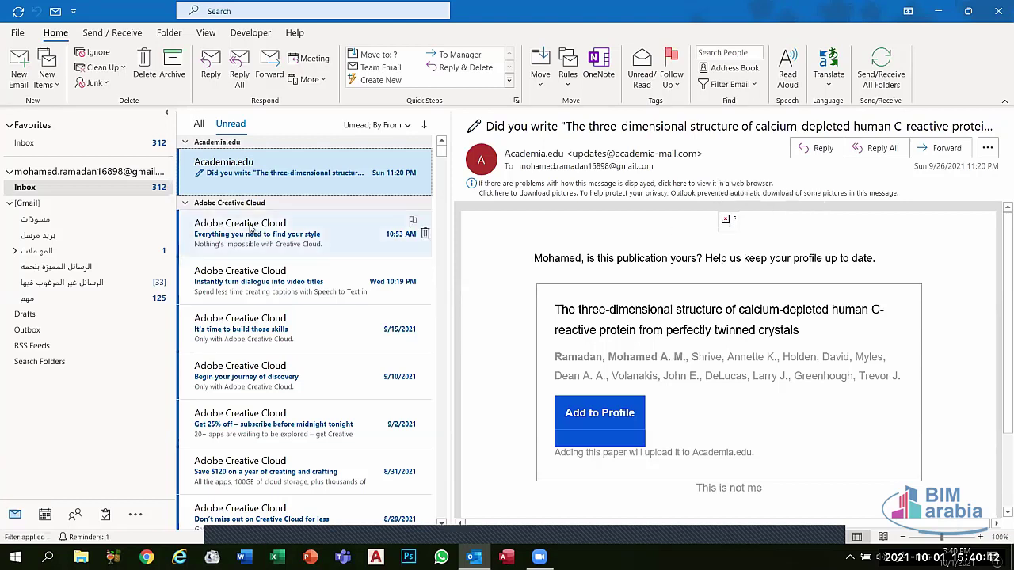
{"action": "left_click", "coordinate": [270, 274]}
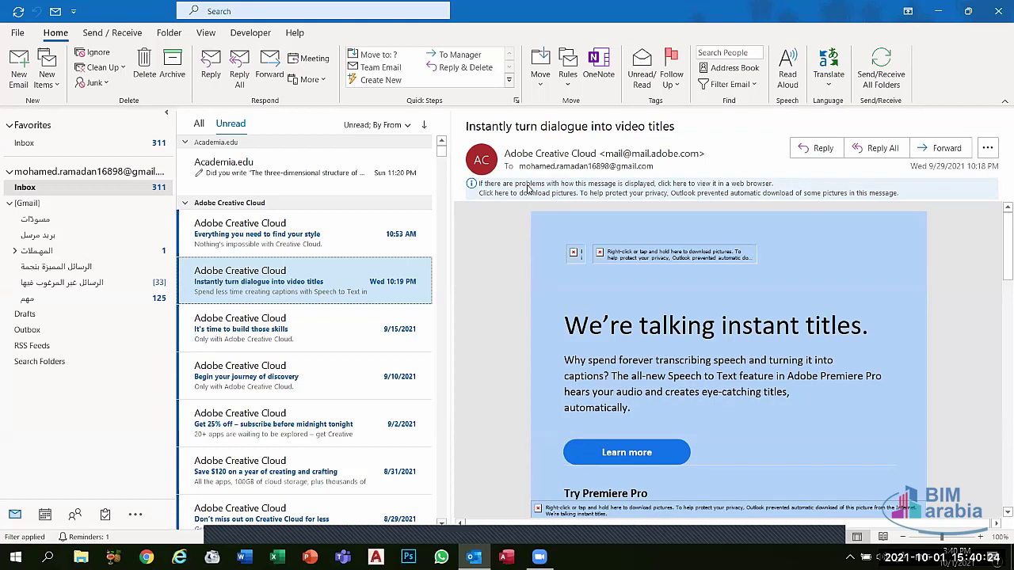
- Download blocked pictures in the video titles email, then in 'It's time to build those skills'
{"action": "left_click", "coordinate": [527, 187]}
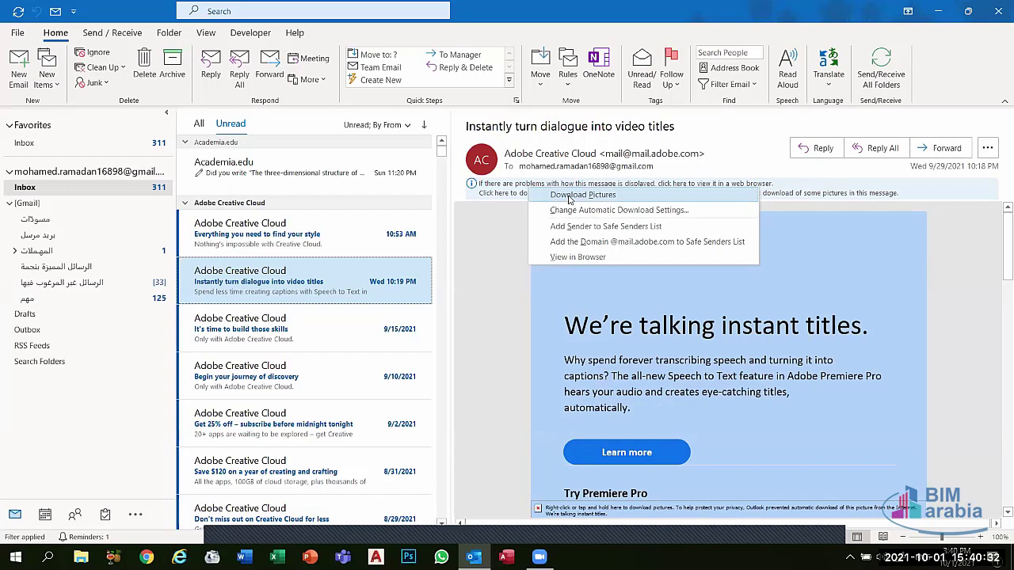
{"action": "left_click", "coordinate": [569, 196]}
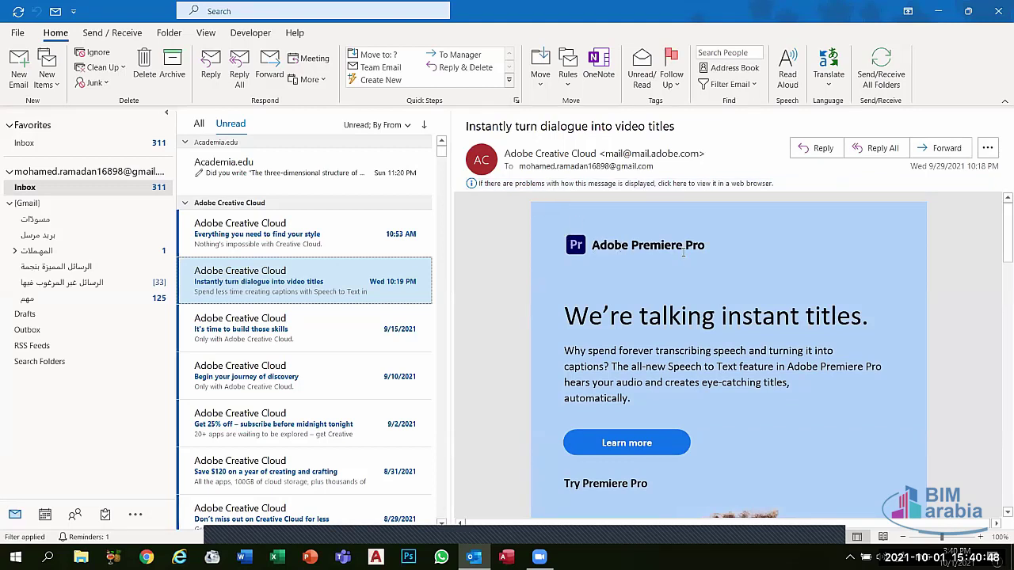
{"action": "left_click", "coordinate": [357, 328]}
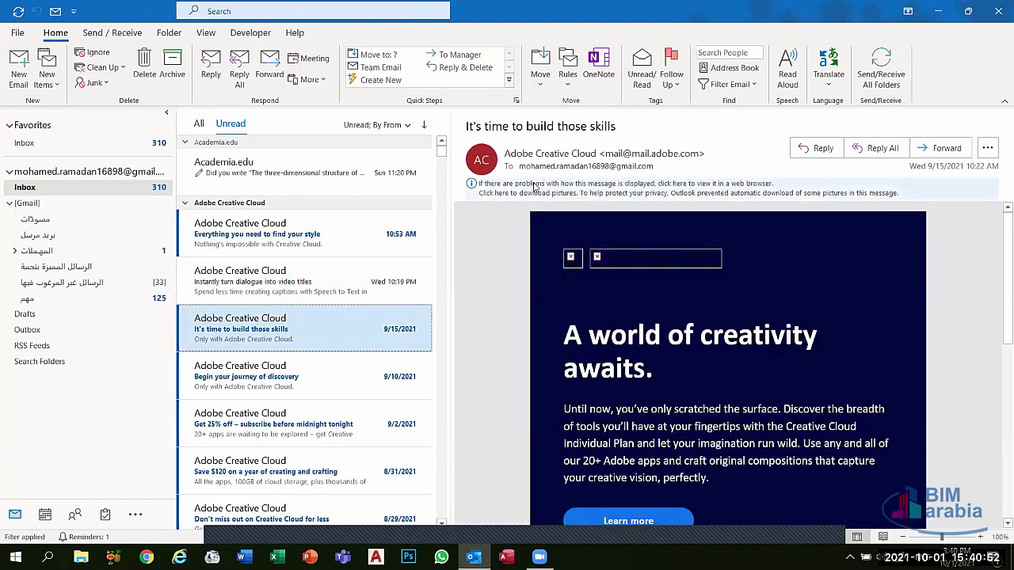
{"action": "left_click", "coordinate": [536, 189]}
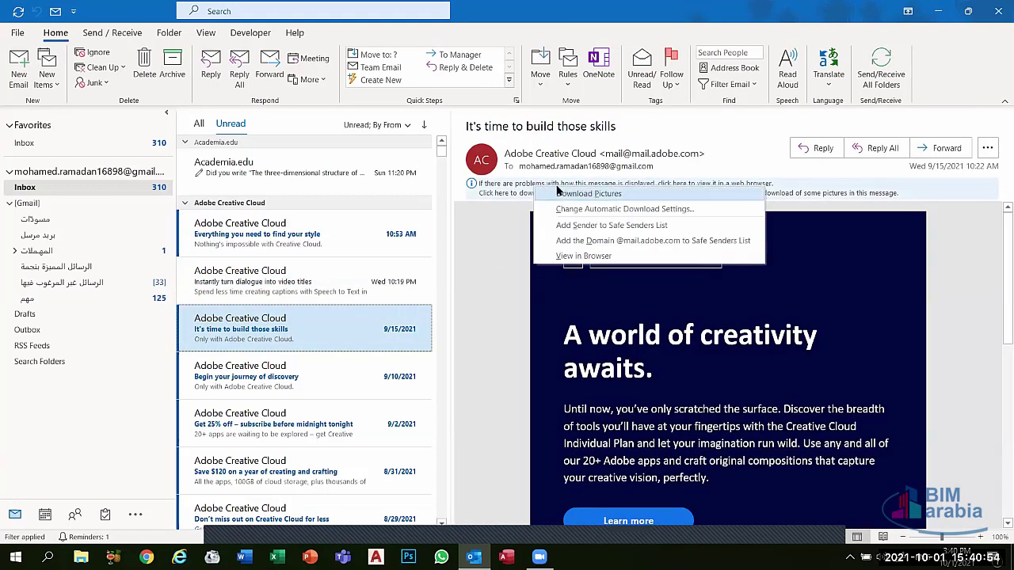
{"action": "left_click", "coordinate": [559, 193]}
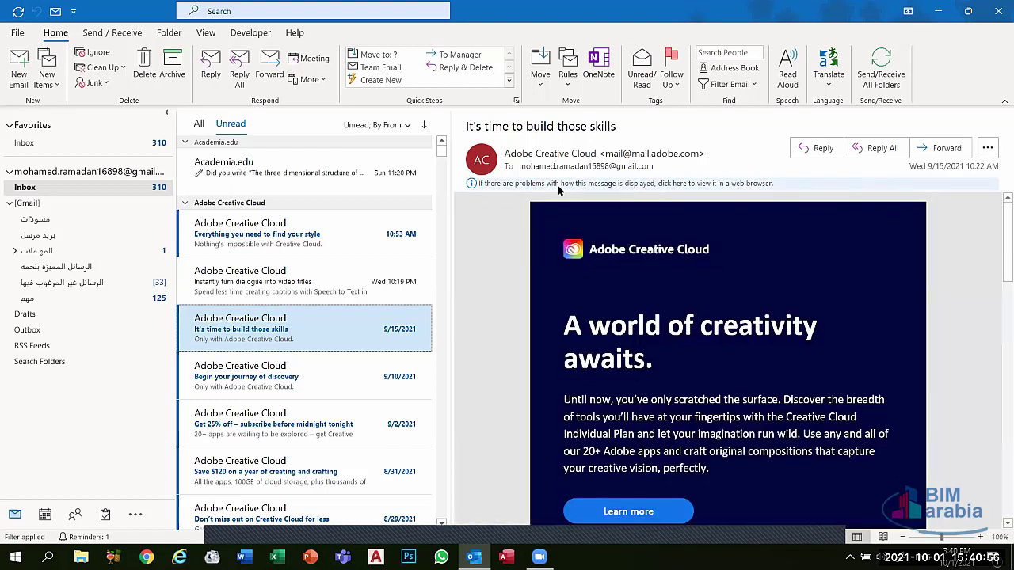
- Start forwarding the Academia.edu message, then close the forward draft without sending
{"action": "right_click", "coordinate": [276, 165]}
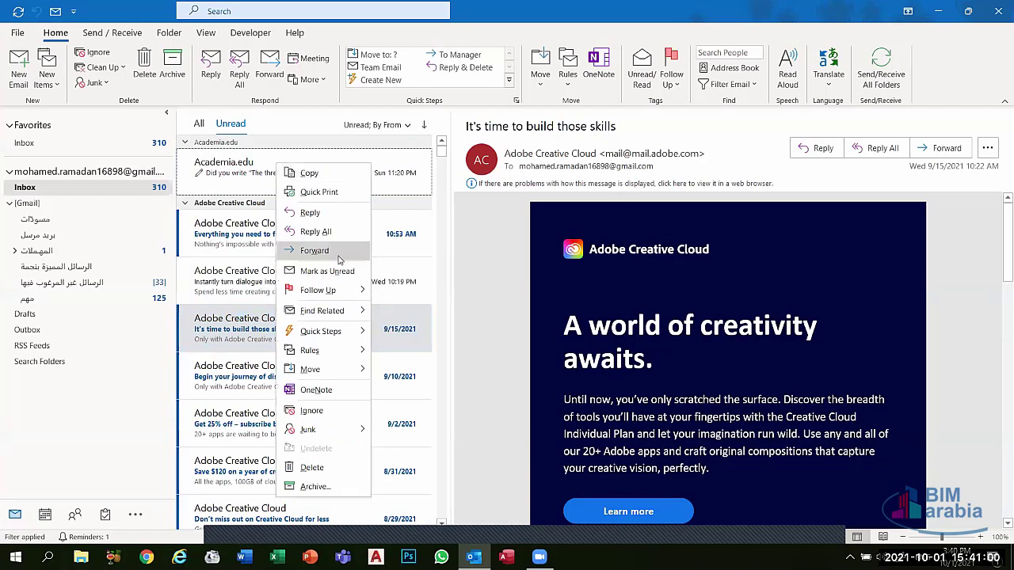
{"action": "key", "text": "Escape"}
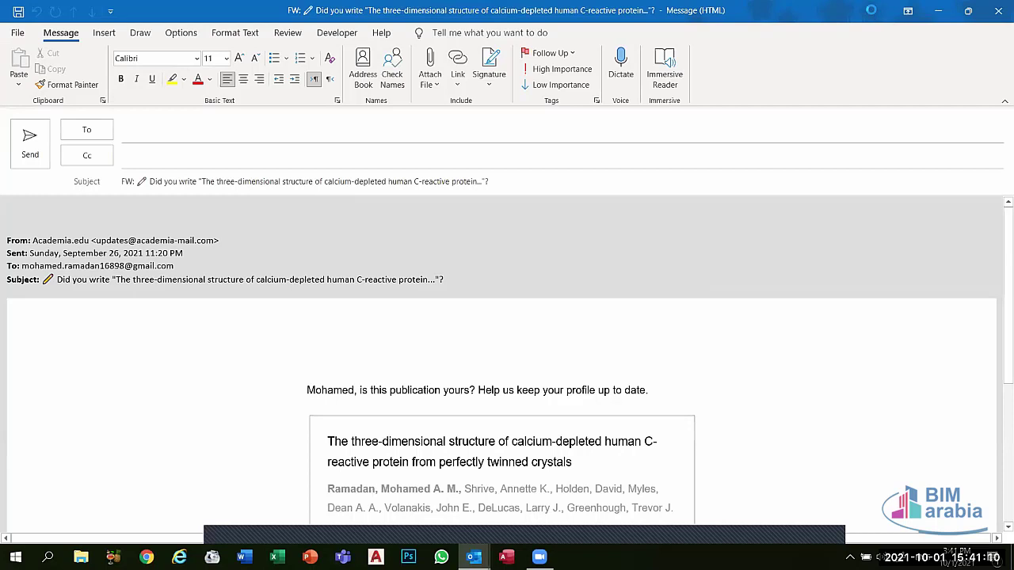
{"action": "key", "text": "Escape"}
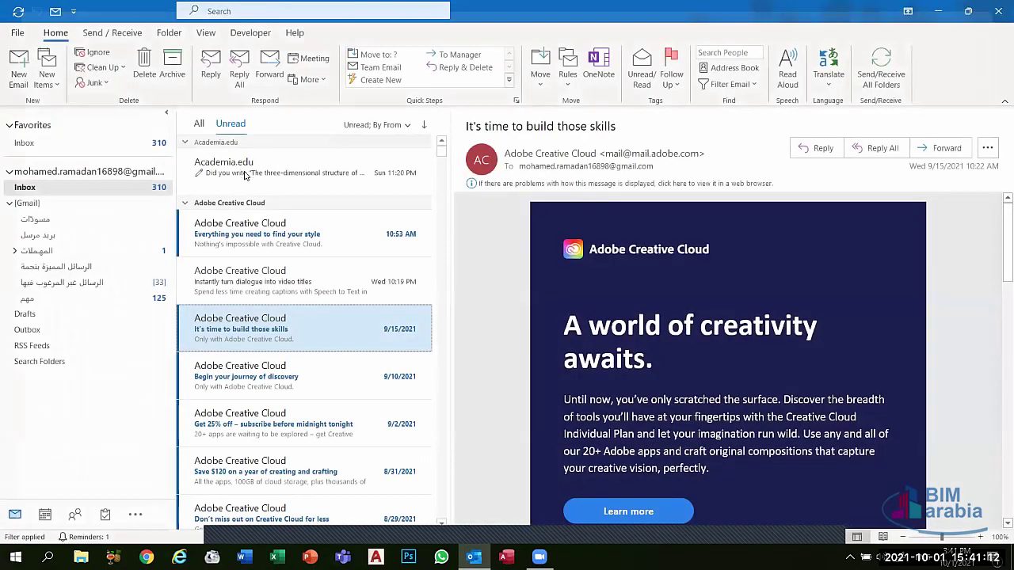
- Mark the Academia.edu and video-titles messages as unread, then open the video-titles message
{"action": "right_click", "coordinate": [246, 175]}
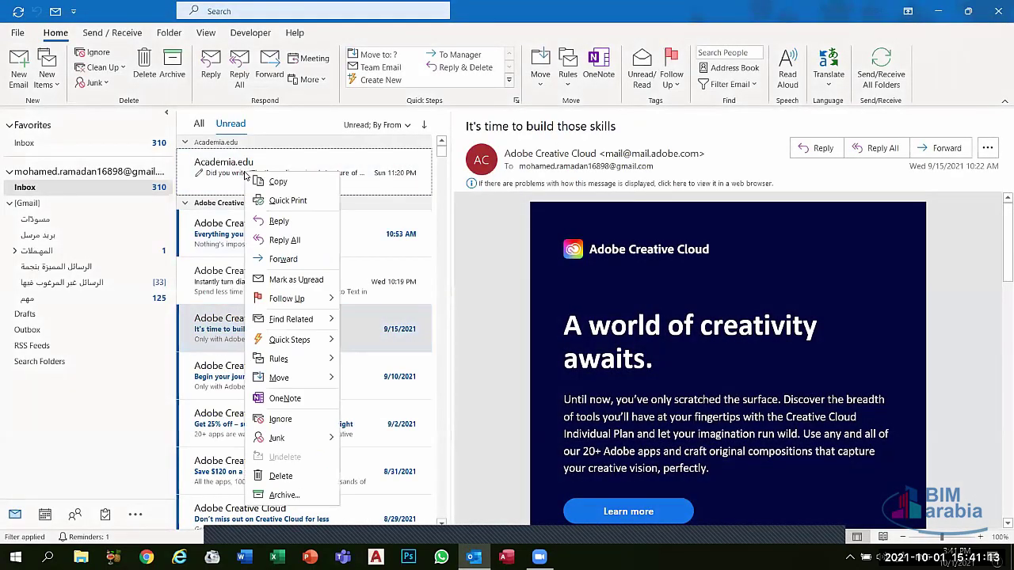
{"action": "left_click", "coordinate": [286, 279]}
{"action": "right_click", "coordinate": [282, 265]}
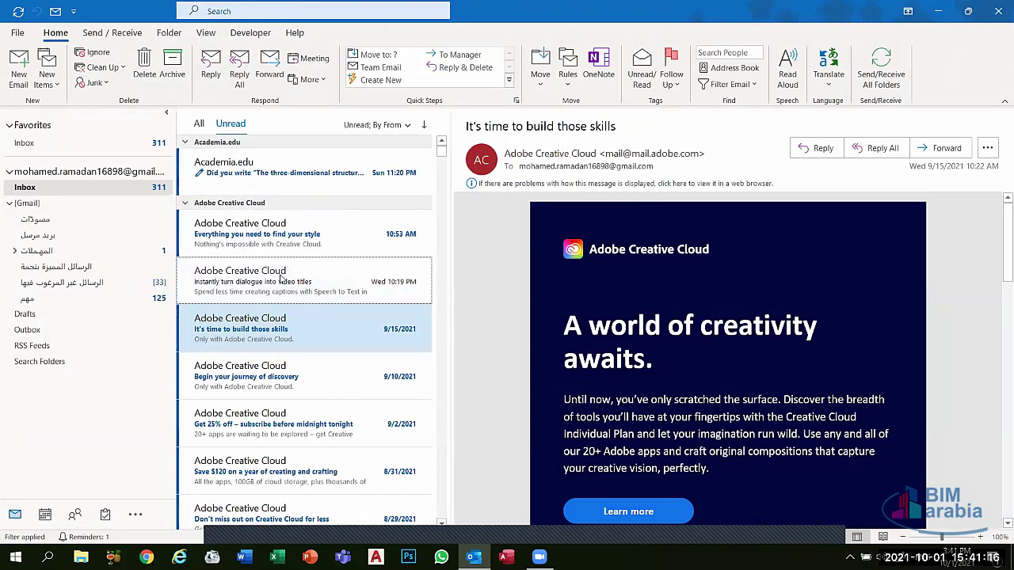
{"action": "left_click", "coordinate": [317, 315]}
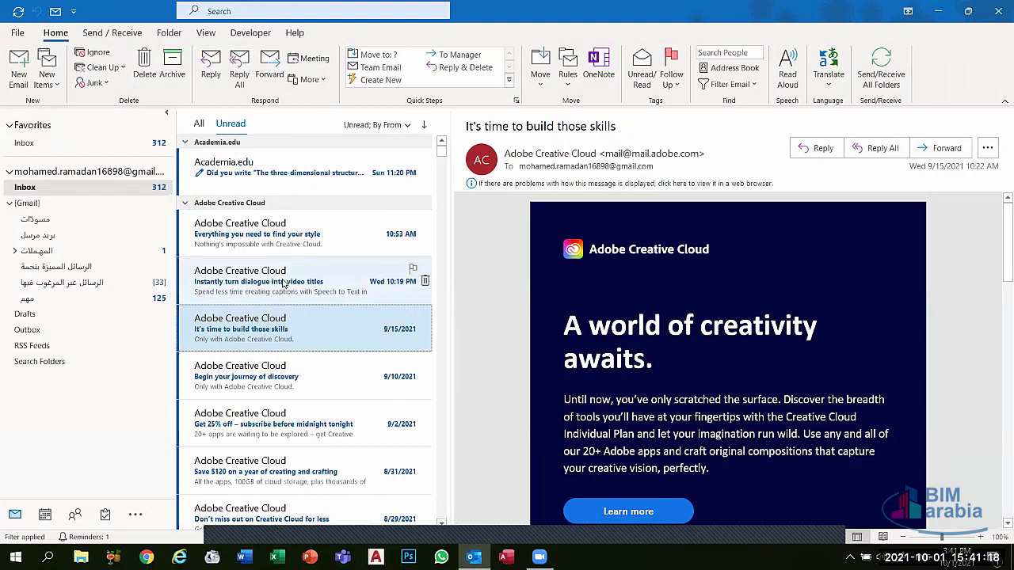
{"action": "left_click", "coordinate": [284, 281]}
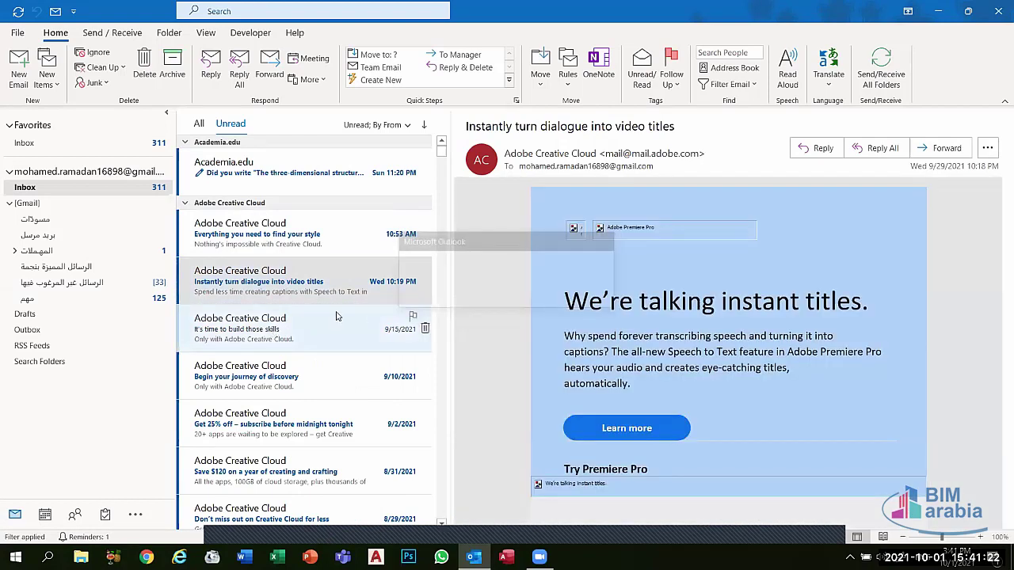
- Mark the 9/15 'It's time to build those skills' message unread, then read again
{"action": "left_click", "coordinate": [325, 309]}
{"action": "right_click", "coordinate": [341, 309]}
{"action": "left_click", "coordinate": [343, 317]}
{"action": "right_click", "coordinate": [344, 320]}
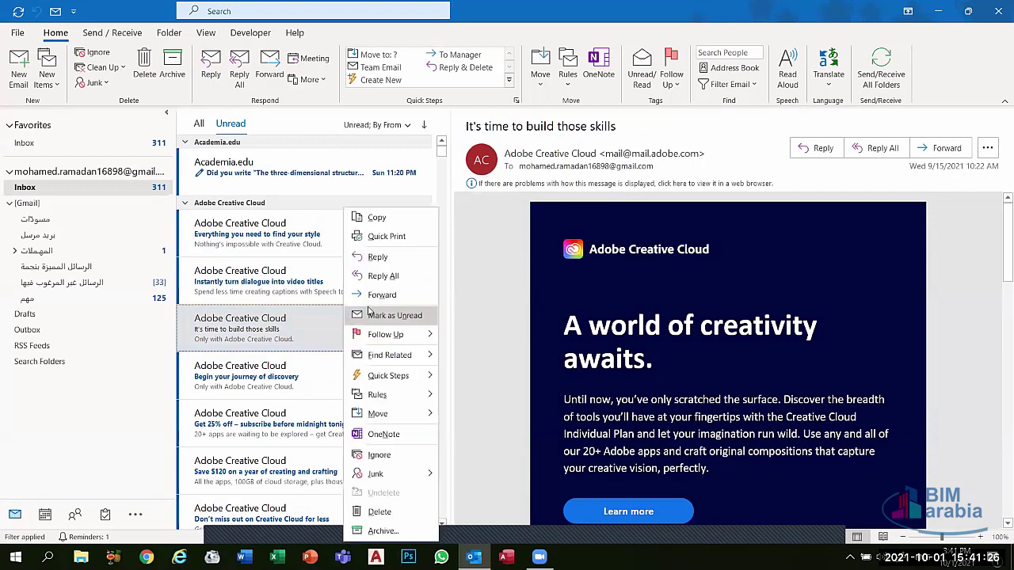
{"action": "left_click", "coordinate": [374, 316]}
{"action": "mouse_move", "coordinate": [424, 328]}
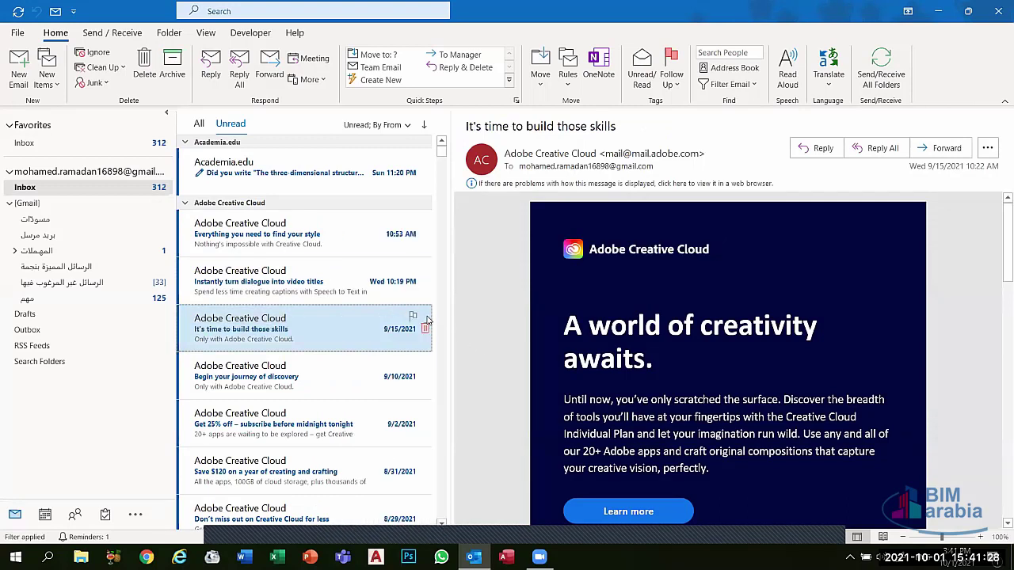
{"action": "left_click", "coordinate": [425, 328]}
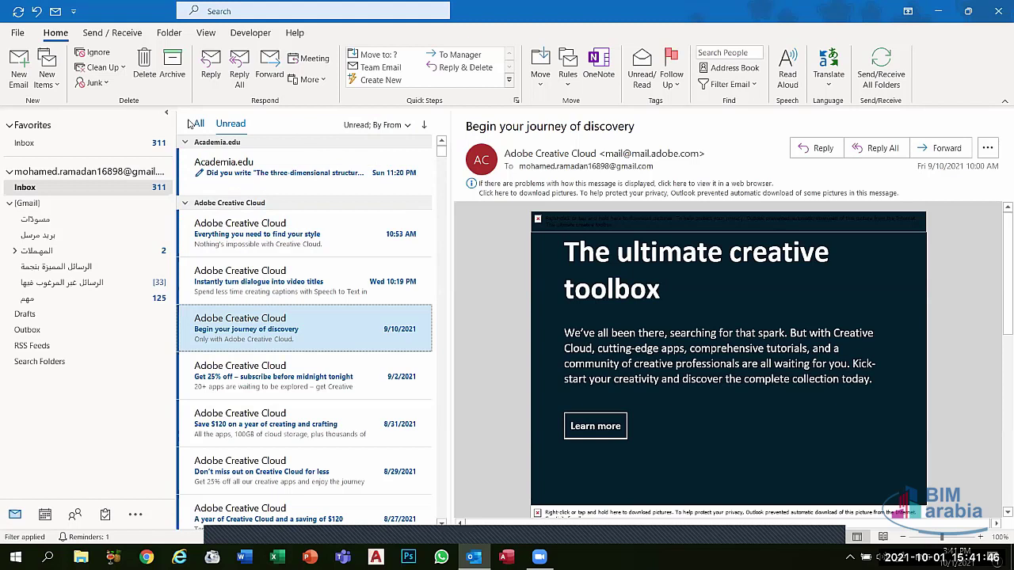
{"action": "left_click", "coordinate": [378, 125]}
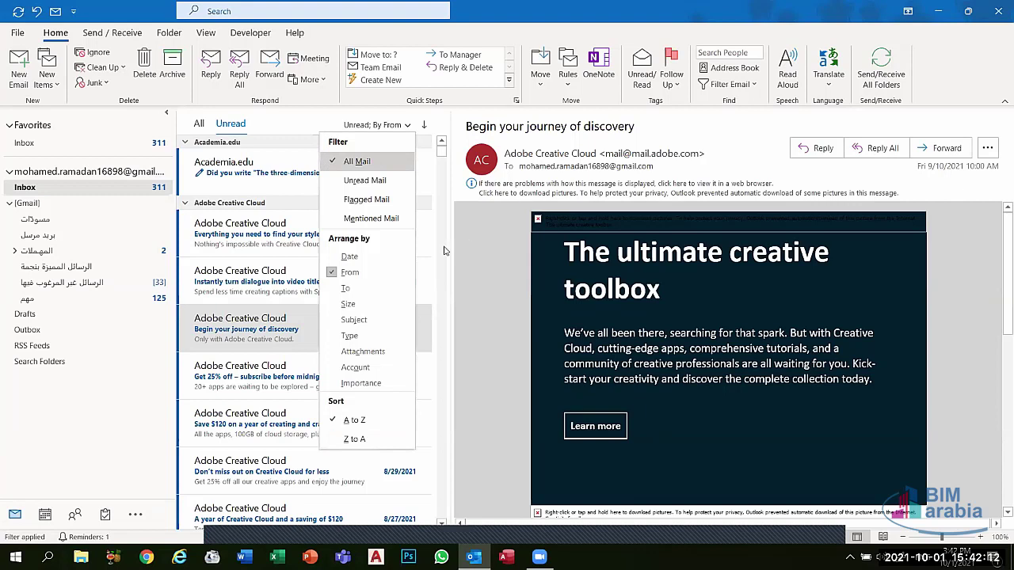
{"action": "scroll", "coordinate": [443, 252], "scroll_direction": "down", "scroll_amount": 5}
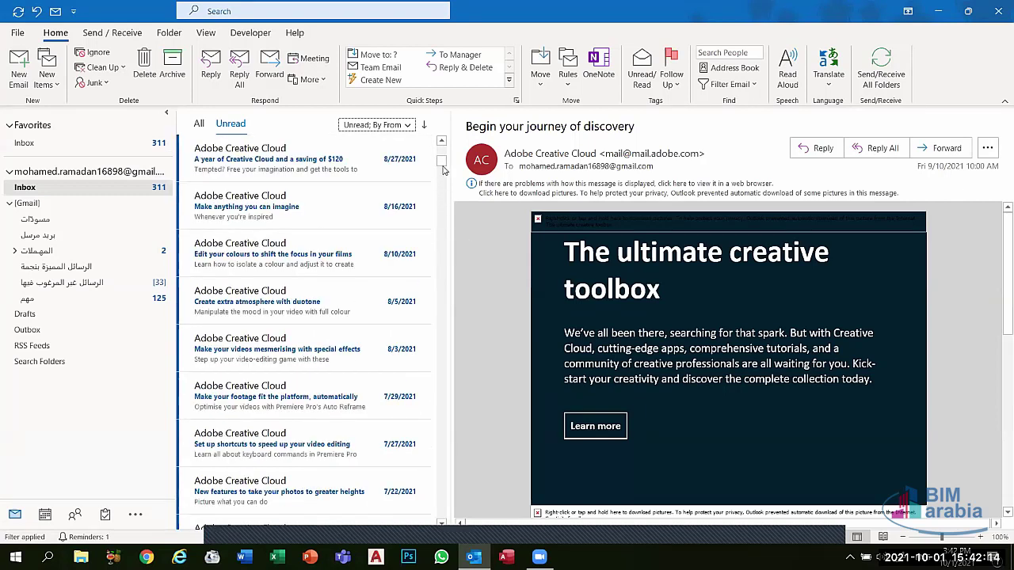
{"action": "scroll", "coordinate": [444, 148], "scroll_direction": "up", "scroll_amount": 5}
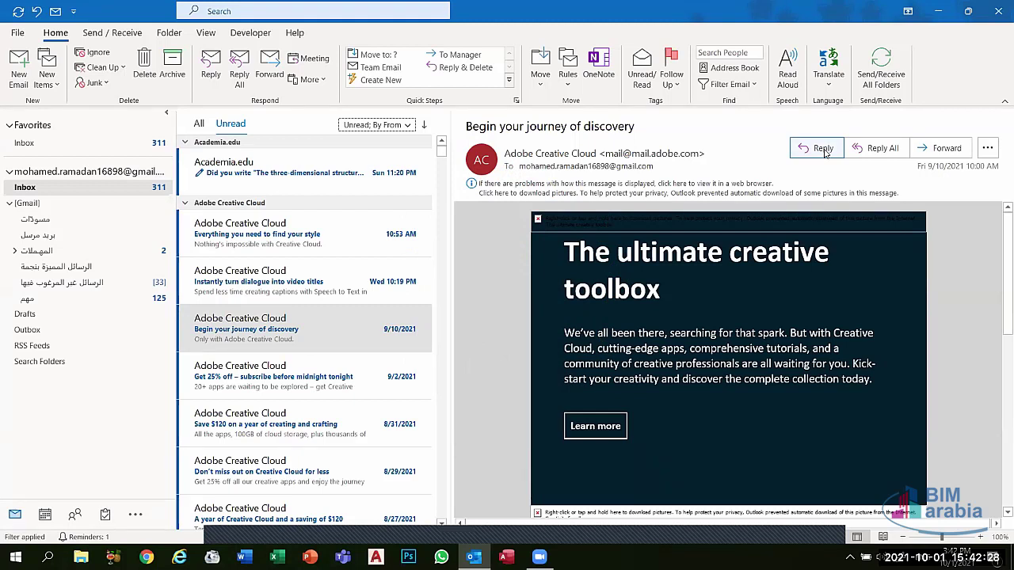
{"action": "left_click", "coordinate": [898, 149]}
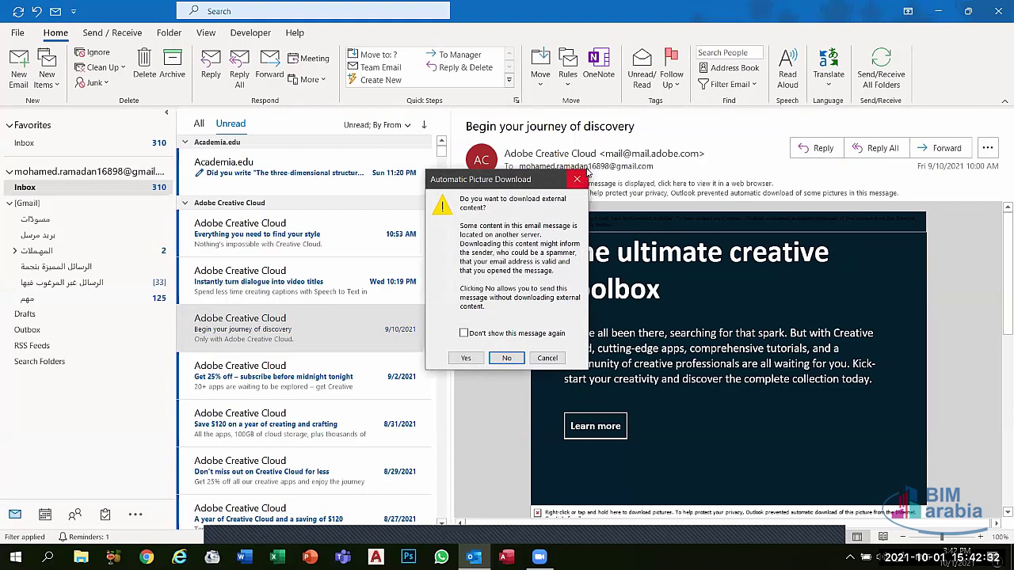
{"action": "left_click", "coordinate": [579, 180]}
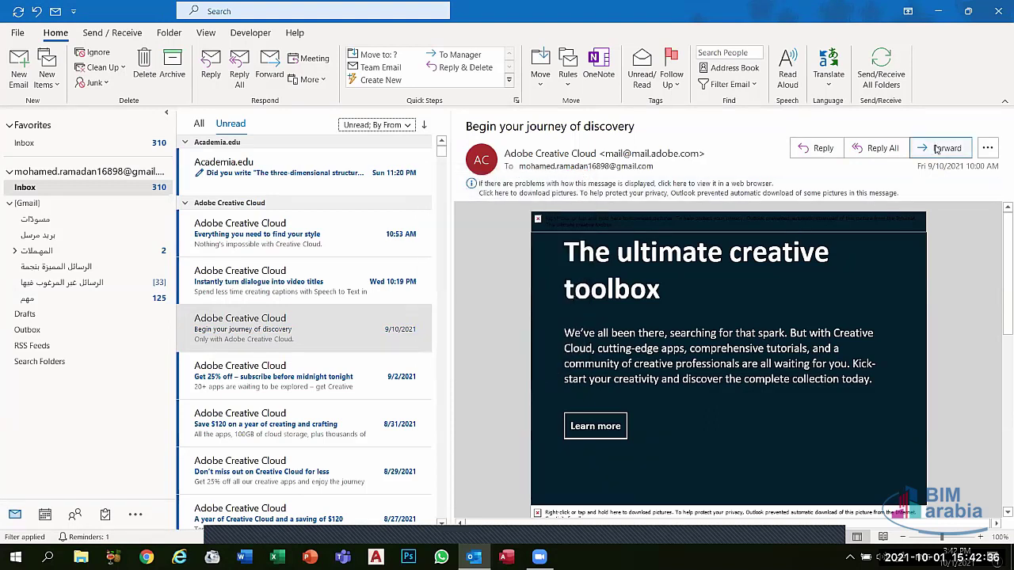
{"action": "left_click", "coordinate": [987, 148]}
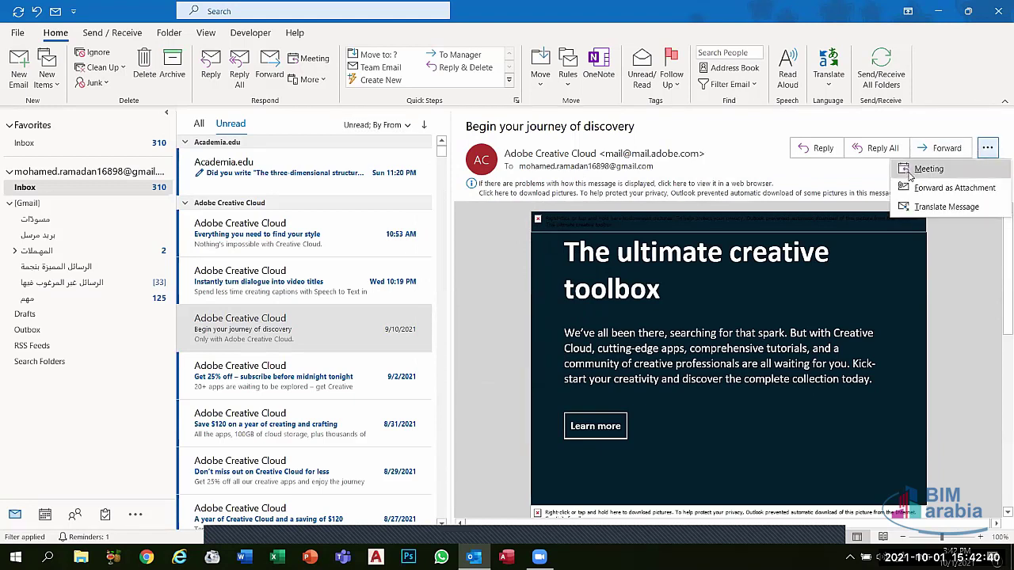
{"action": "left_click", "coordinate": [451, 295]}
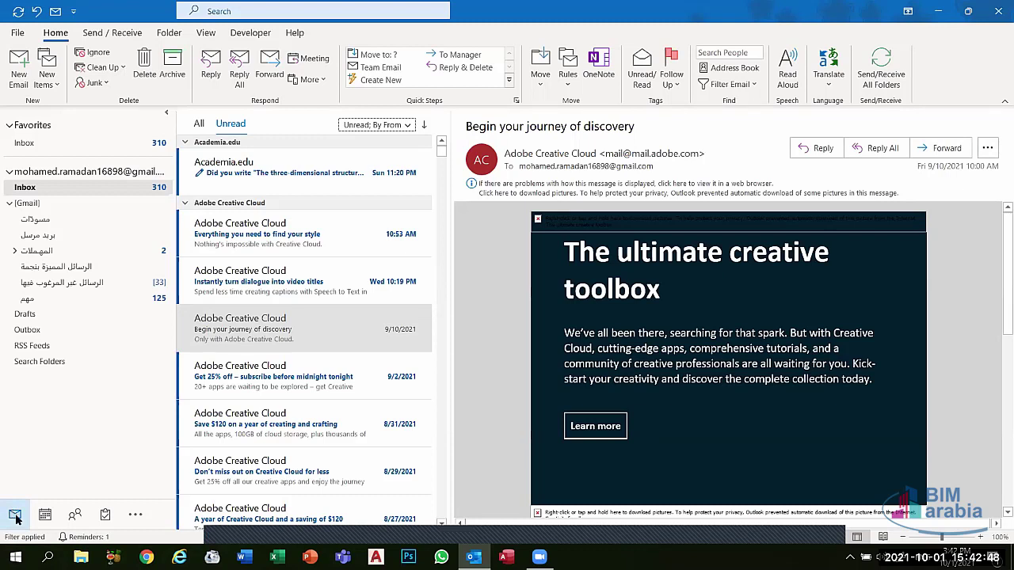
{"action": "left_click", "coordinate": [46, 516]}
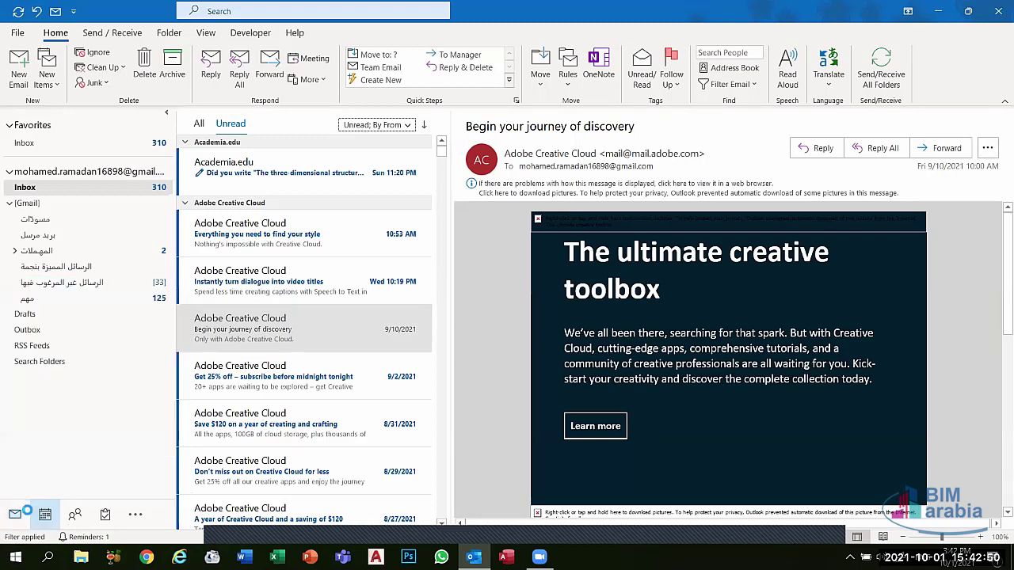
- Go from the Inbox to the Calendar's Day view for Friday, November 12, 2021
{"action": "left_click", "coordinate": [15, 515]}
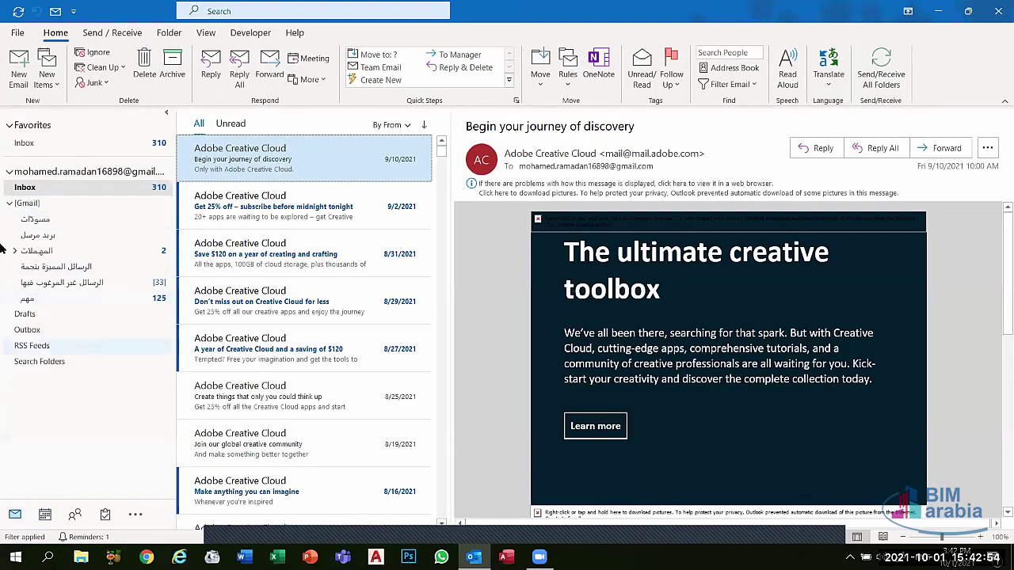
{"action": "left_click", "coordinate": [46, 517]}
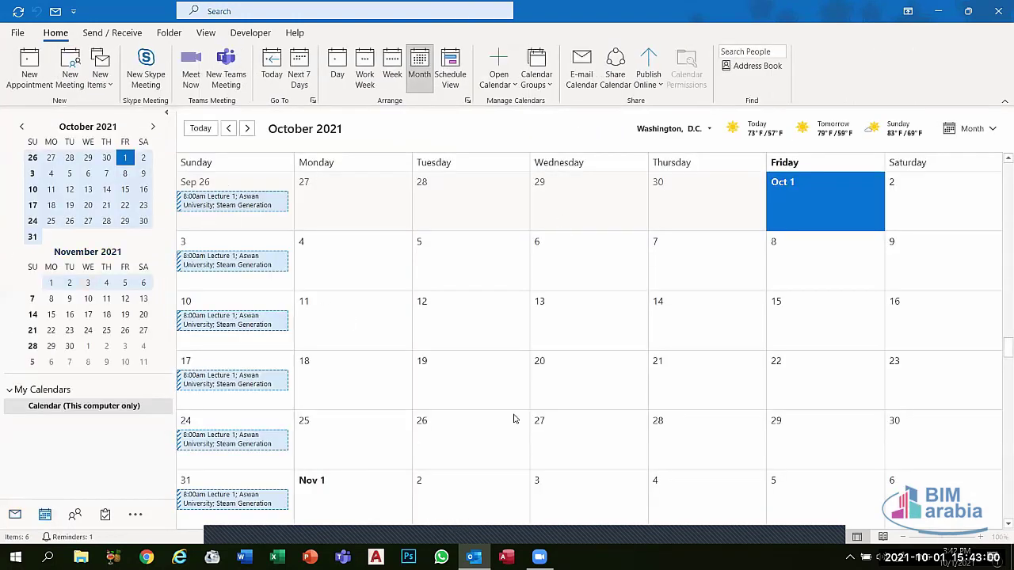
{"action": "mouse_move", "coordinate": [50, 524]}
{"action": "left_click", "coordinate": [125, 300]}
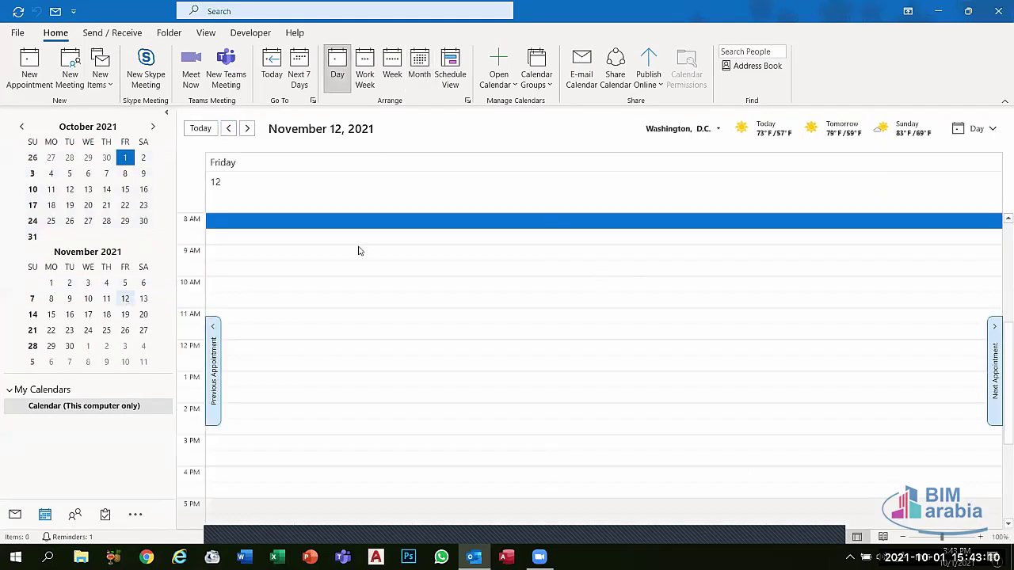
{"action": "left_click", "coordinate": [40, 88]}
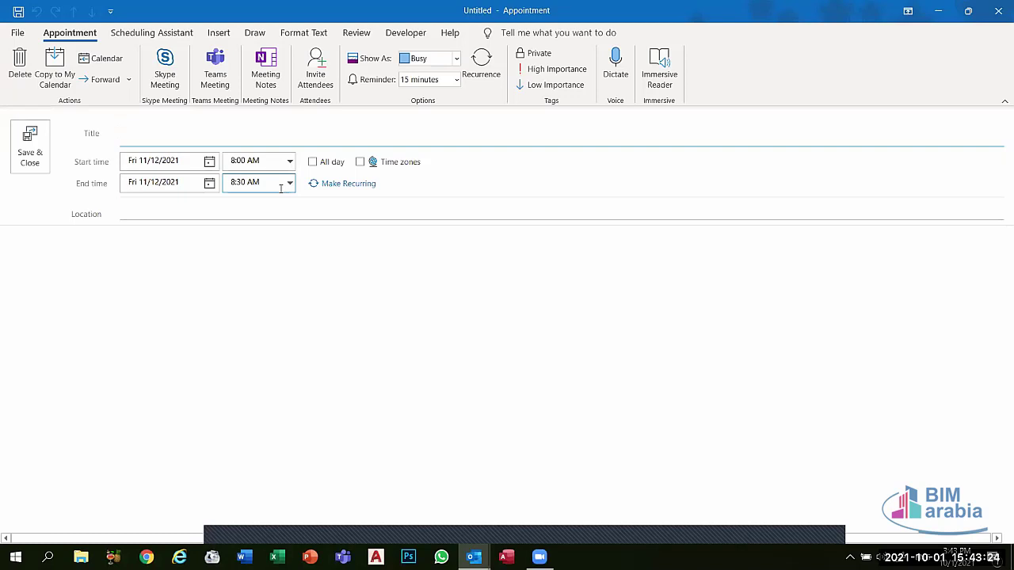
{"action": "left_click", "coordinate": [144, 212]}
{"action": "left_click", "coordinate": [127, 261]}
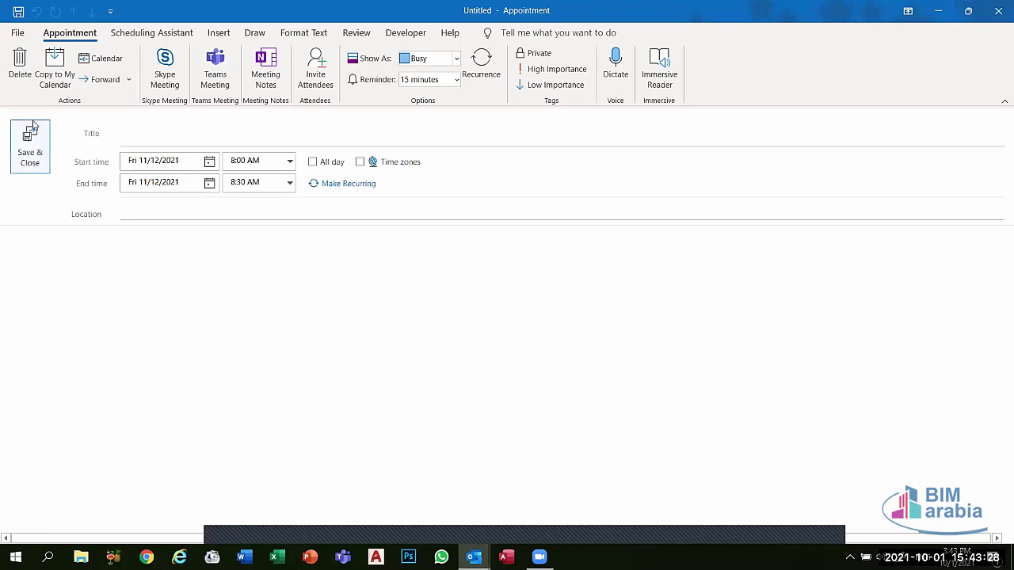
{"action": "left_click", "coordinate": [19, 67]}
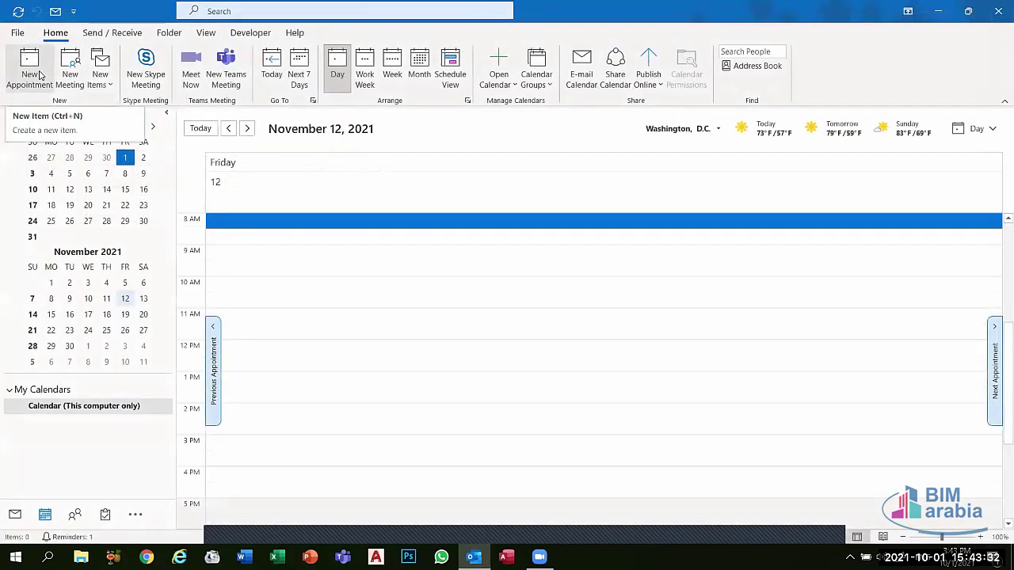
{"action": "left_click", "coordinate": [70, 84]}
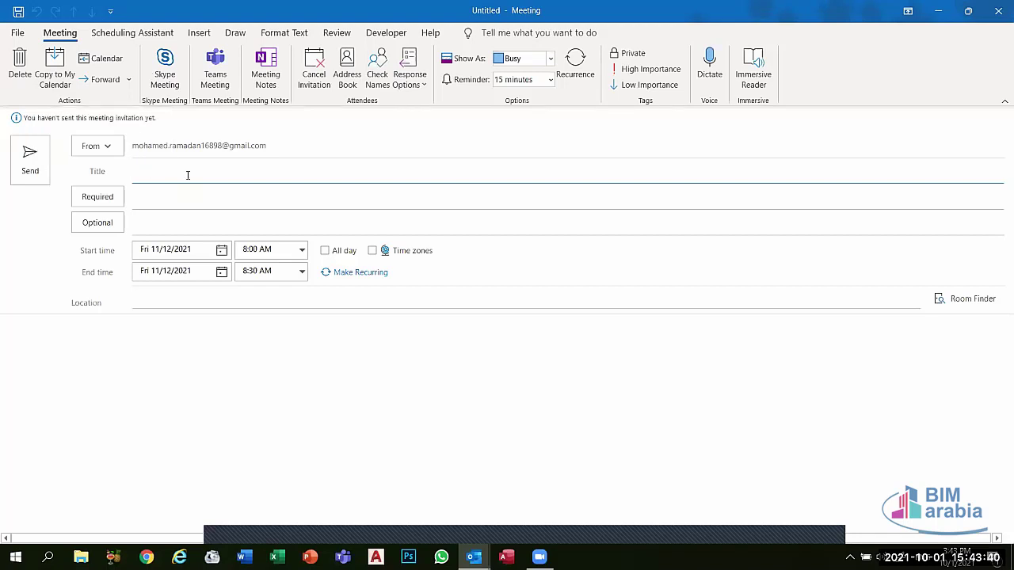
{"action": "left_click", "coordinate": [173, 187]}
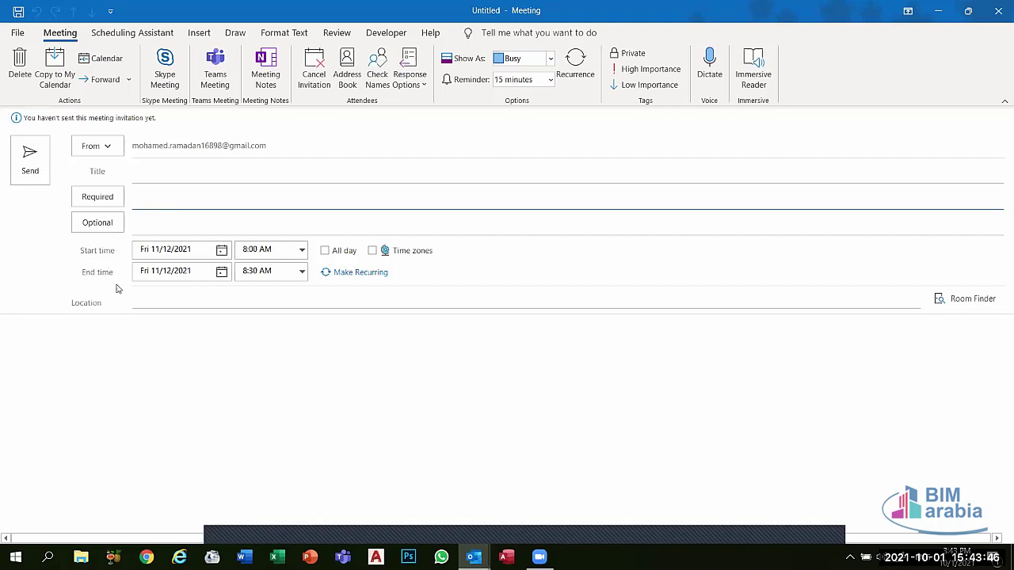
{"action": "left_click", "coordinate": [178, 293]}
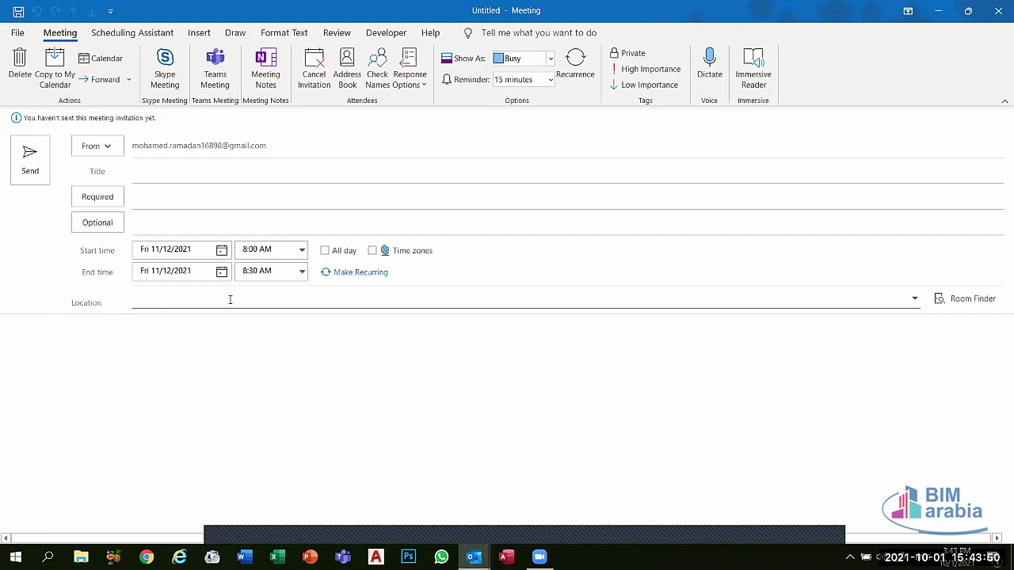
{"action": "left_click", "coordinate": [198, 339]}
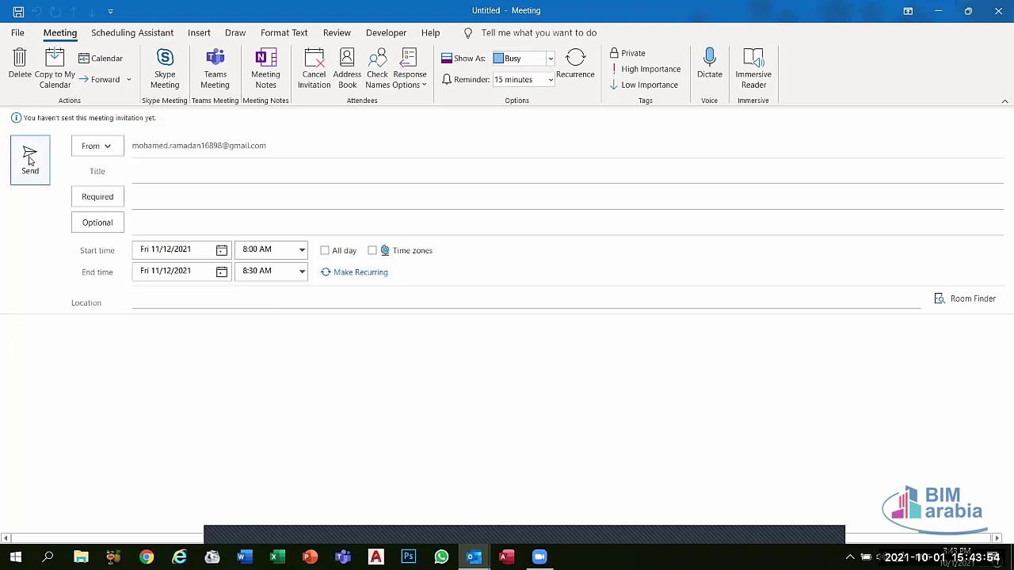
{"action": "left_click", "coordinate": [21, 62]}
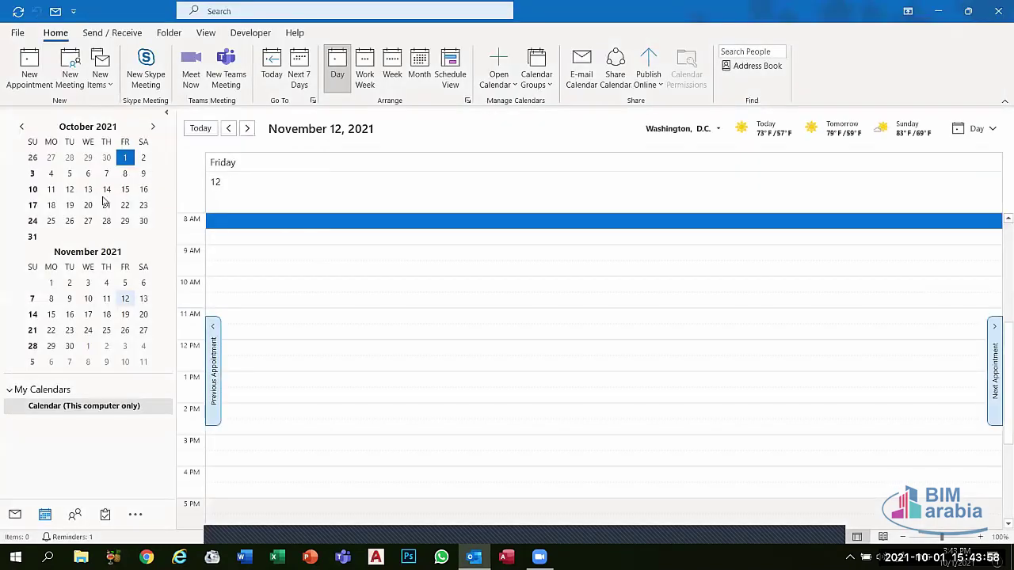
- Show November 26, 2021 and cycle through the Work Week, Week, Day and Month views
{"action": "left_click", "coordinate": [125, 330]}
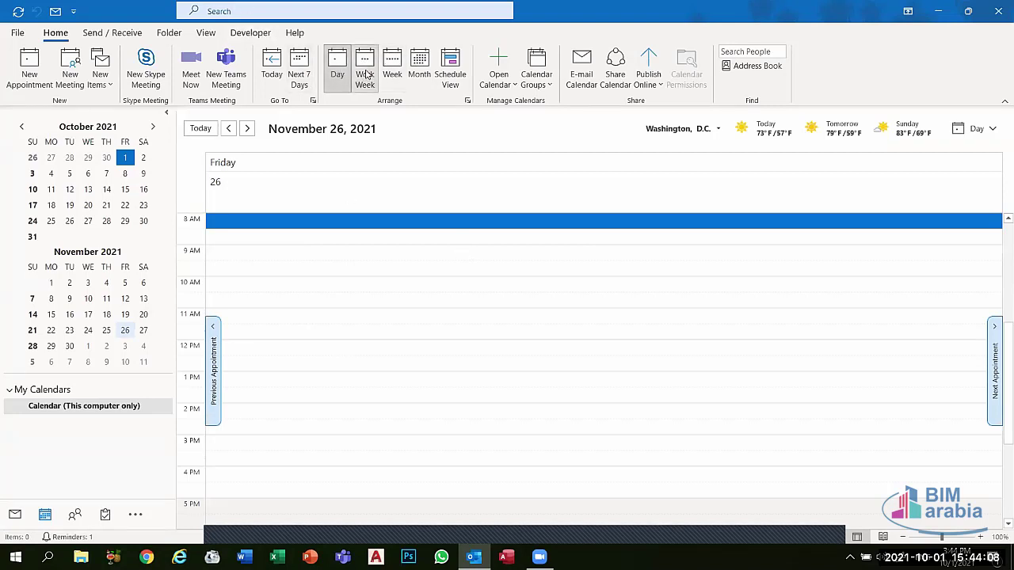
{"action": "left_click", "coordinate": [365, 70]}
{"action": "left_click", "coordinate": [392, 69]}
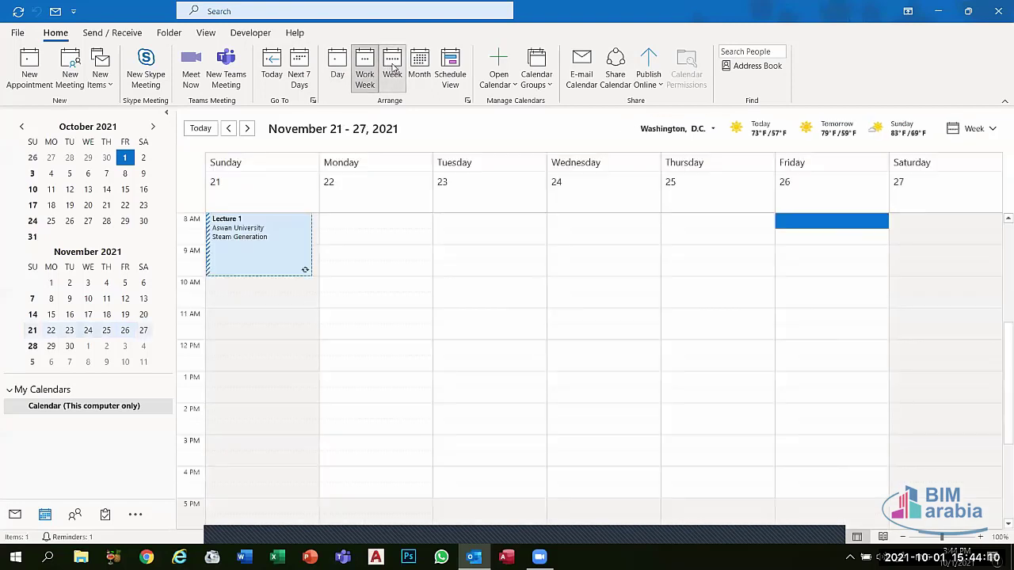
{"action": "left_click", "coordinate": [367, 69]}
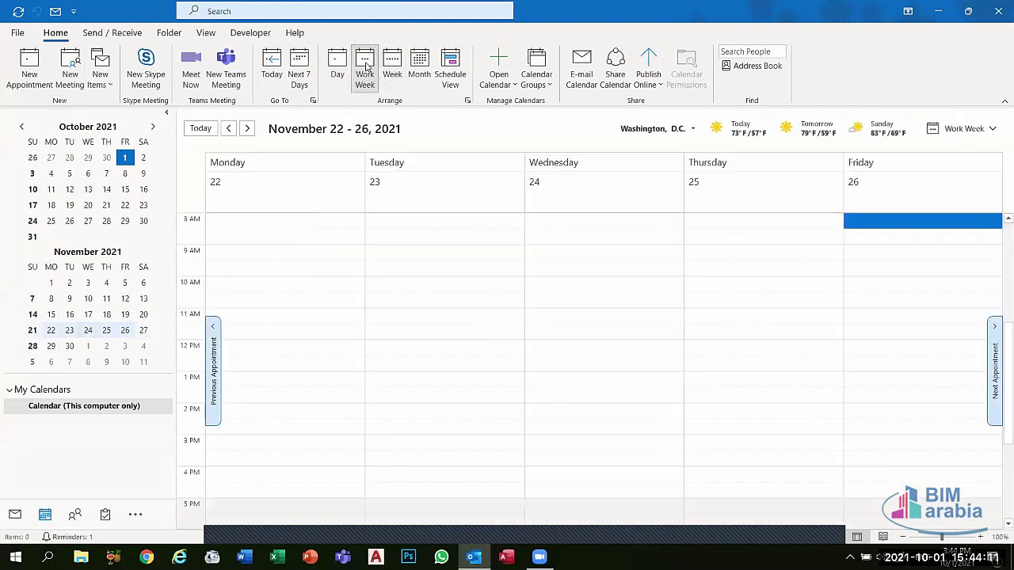
{"action": "left_click", "coordinate": [336, 69]}
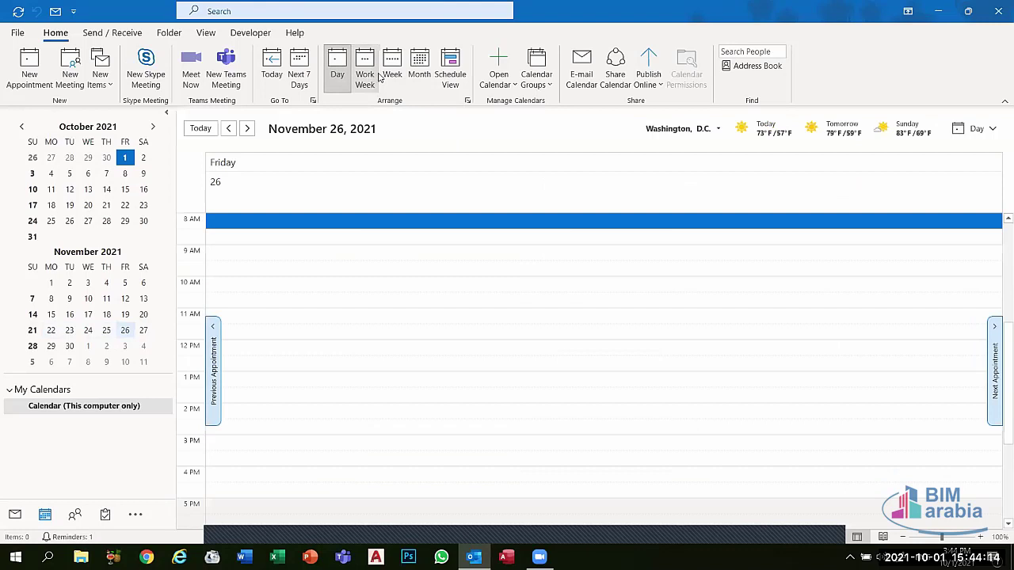
{"action": "left_click", "coordinate": [418, 72]}
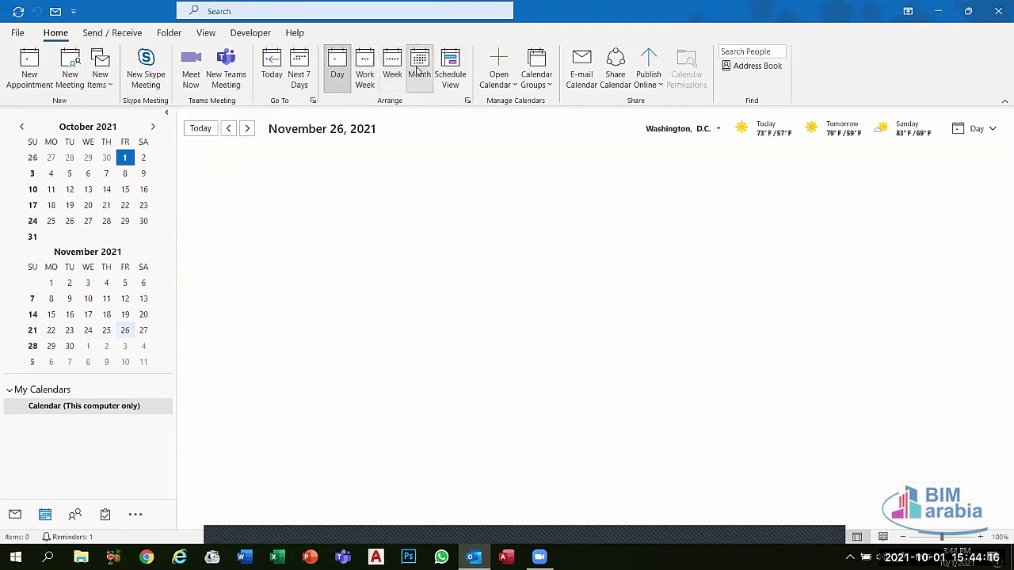
- Switch to Schedule View and show the next 7 days, October 1–7, 2021
{"action": "left_click", "coordinate": [450, 70]}
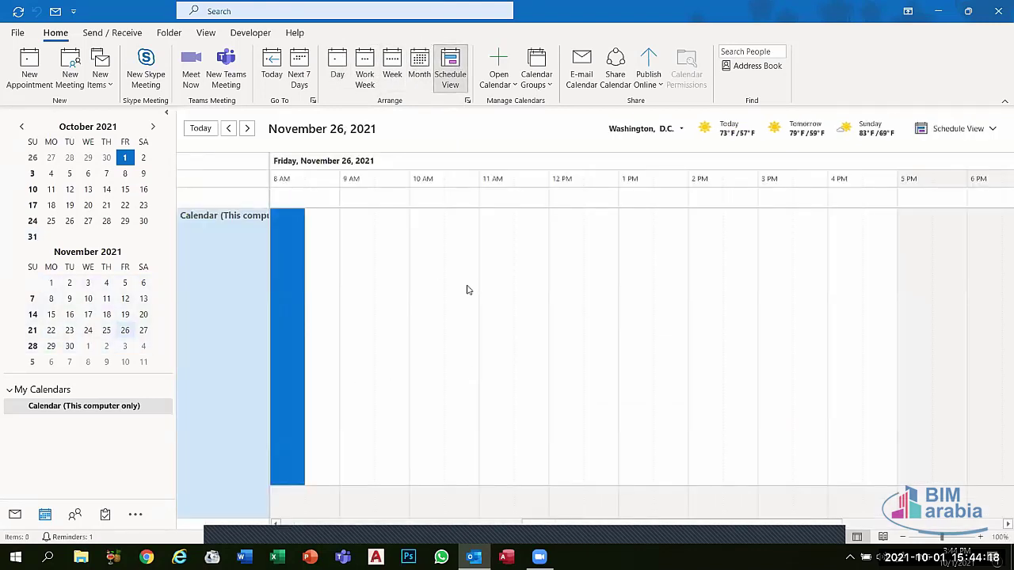
{"action": "left_click", "coordinate": [508, 271]}
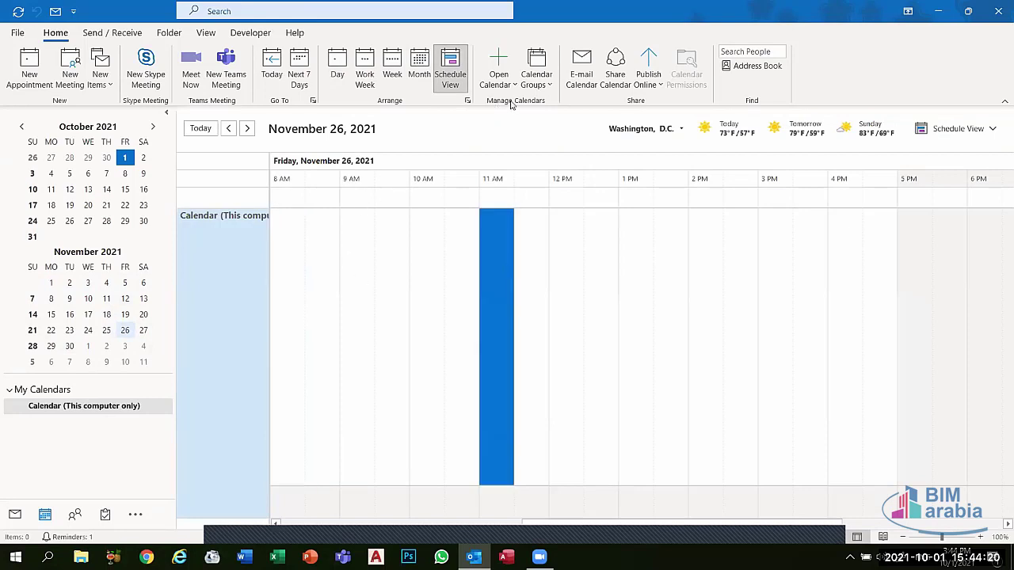
{"action": "left_click", "coordinate": [302, 67]}
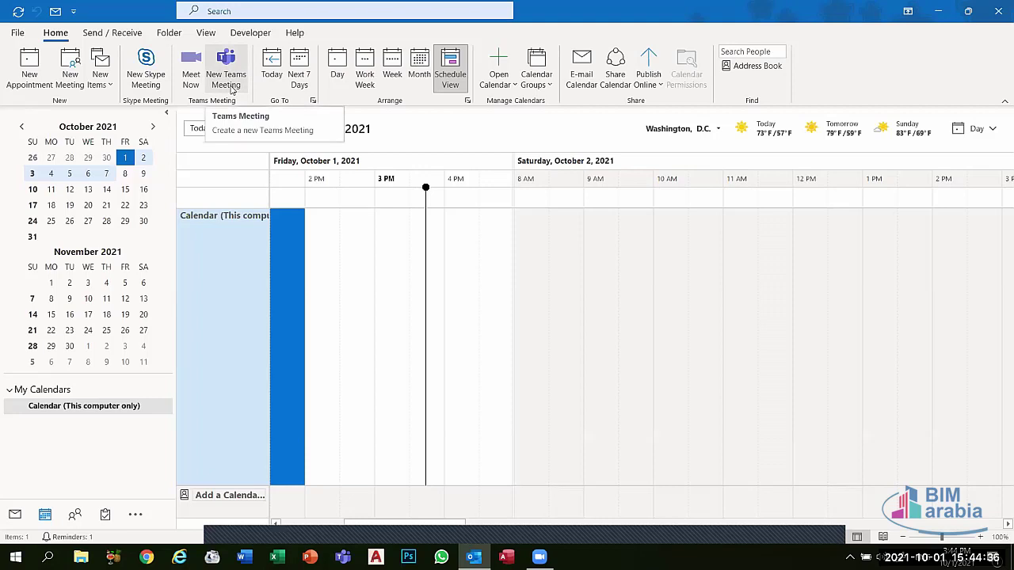
- Cancel the add-calendar address book, then switch to the empty People contacts list
{"action": "left_click", "coordinate": [499, 77]}
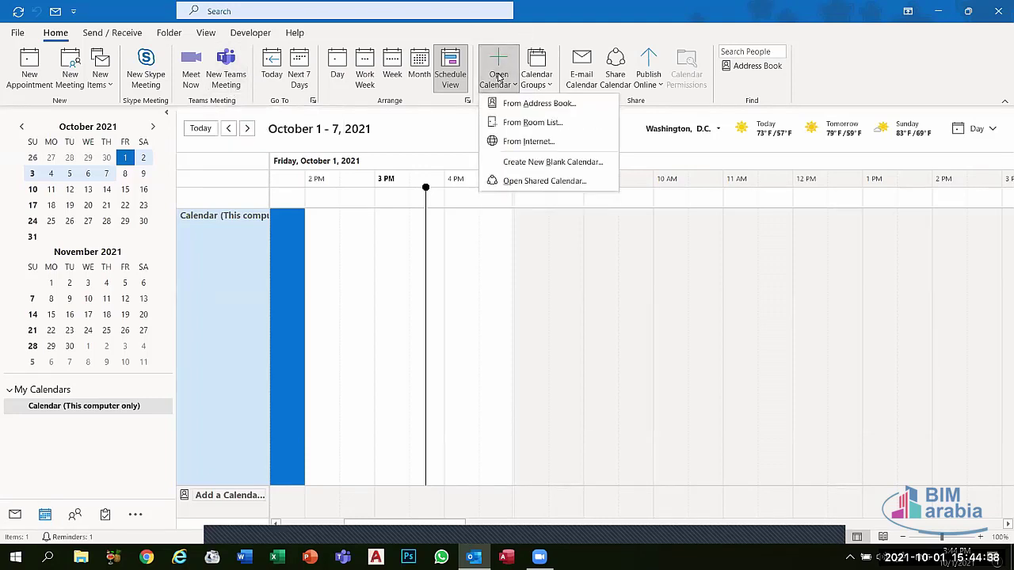
{"action": "left_click", "coordinate": [532, 105]}
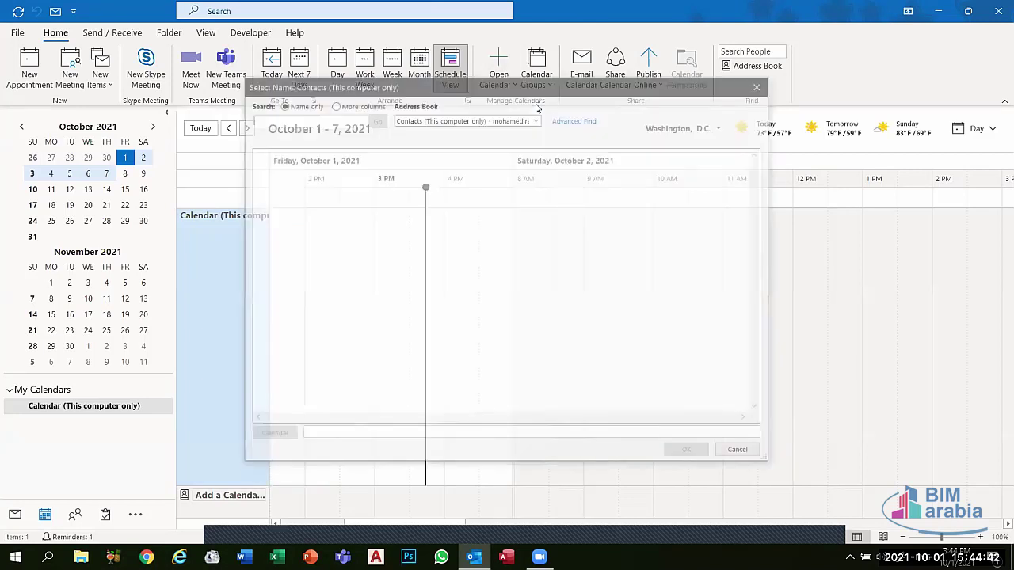
{"action": "left_click", "coordinate": [755, 87]}
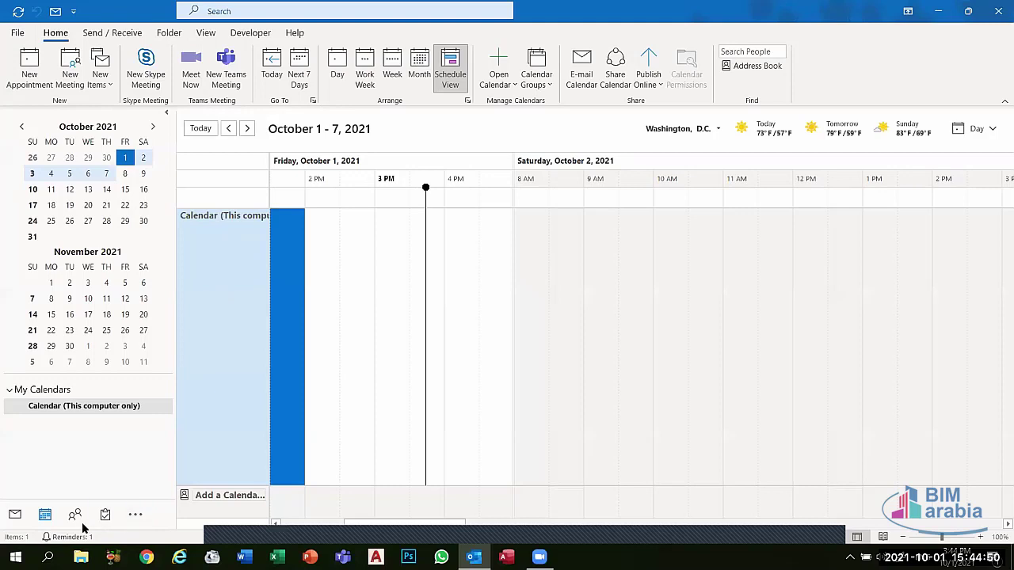
{"action": "mouse_move", "coordinate": [82, 523]}
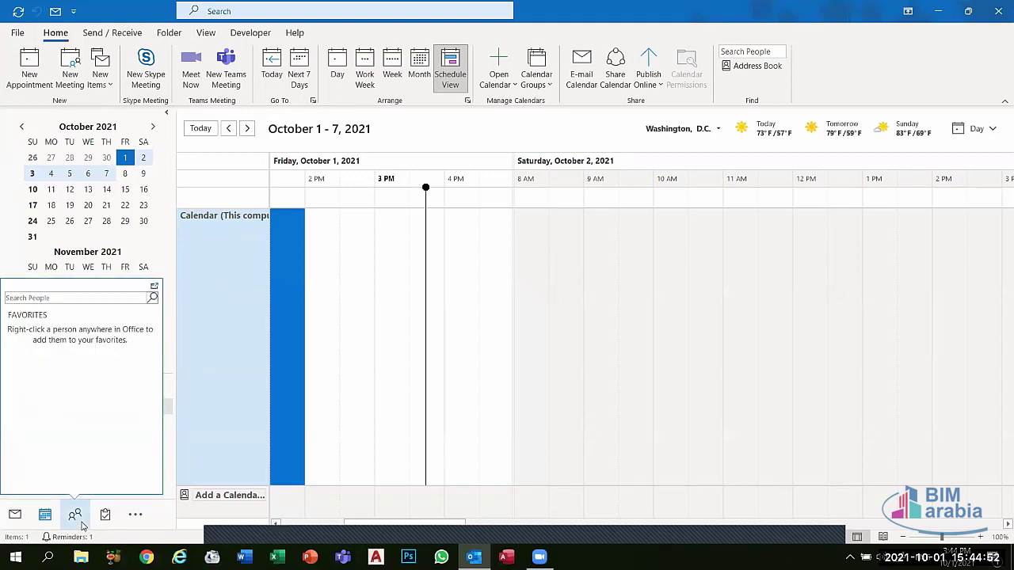
{"action": "left_click", "coordinate": [76, 520]}
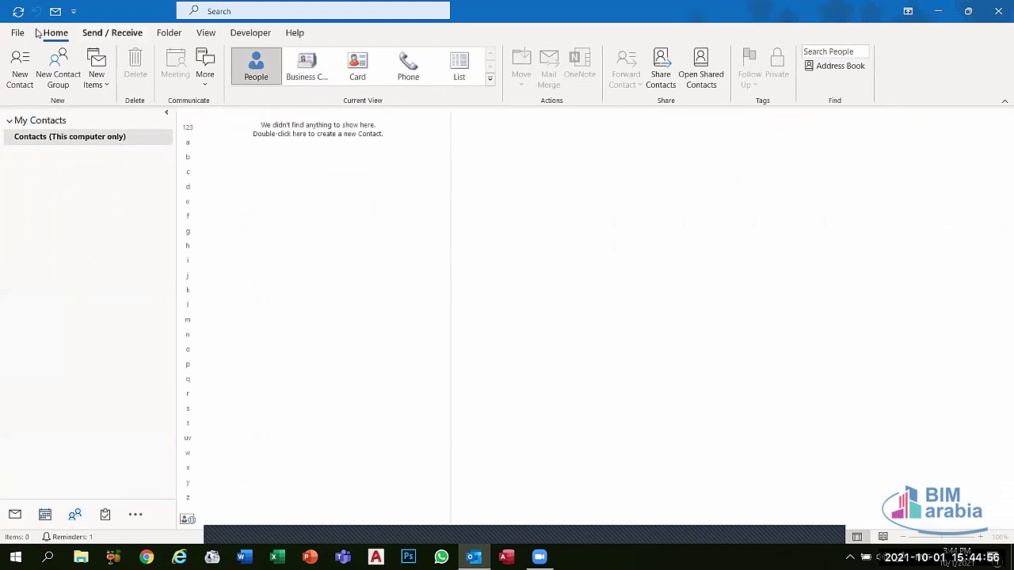
- Start a new contact with the person's full name, company BIM Arabia and job title Instructor
{"action": "left_click", "coordinate": [24, 73]}
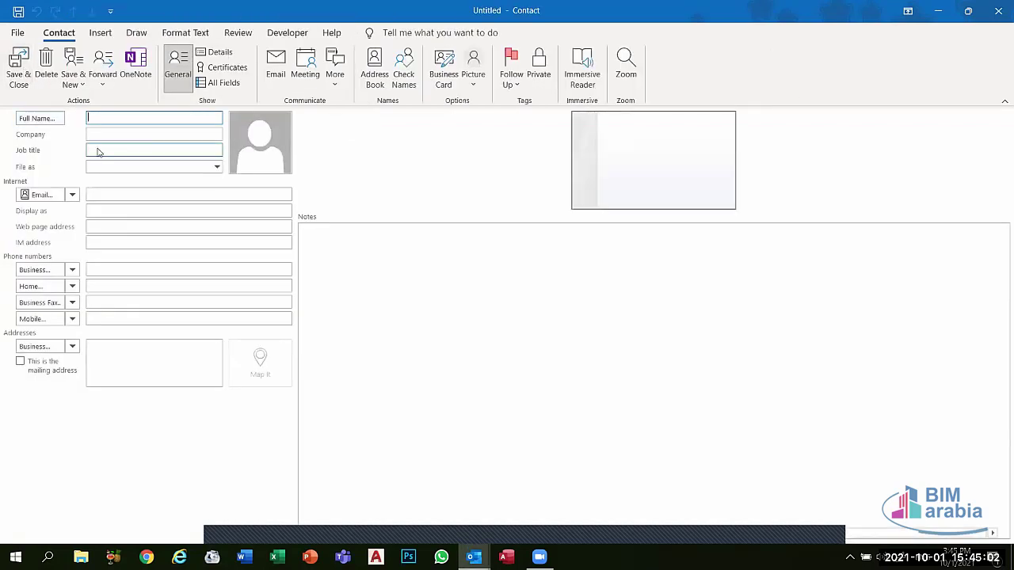
{"action": "type", "text": "Moha"}
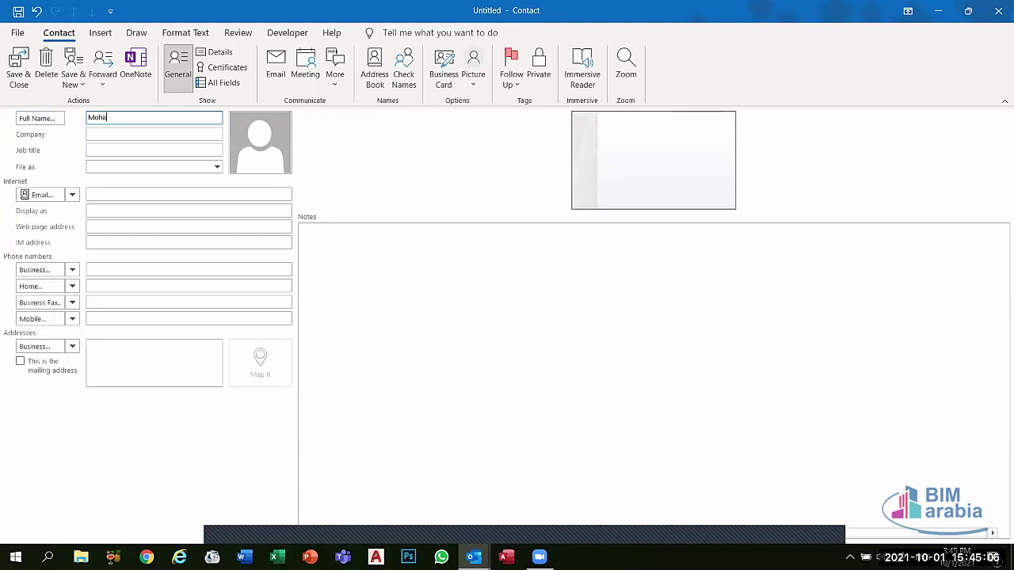
{"action": "type", "text": "med Ramadan"}
{"action": "left_click", "coordinate": [113, 133]}
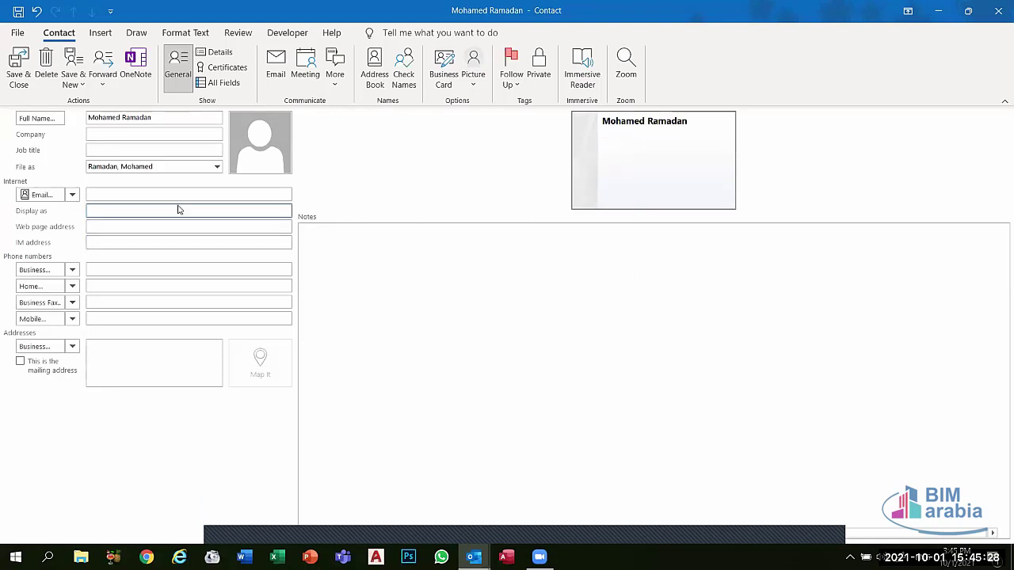
{"action": "left_click", "coordinate": [138, 137]}
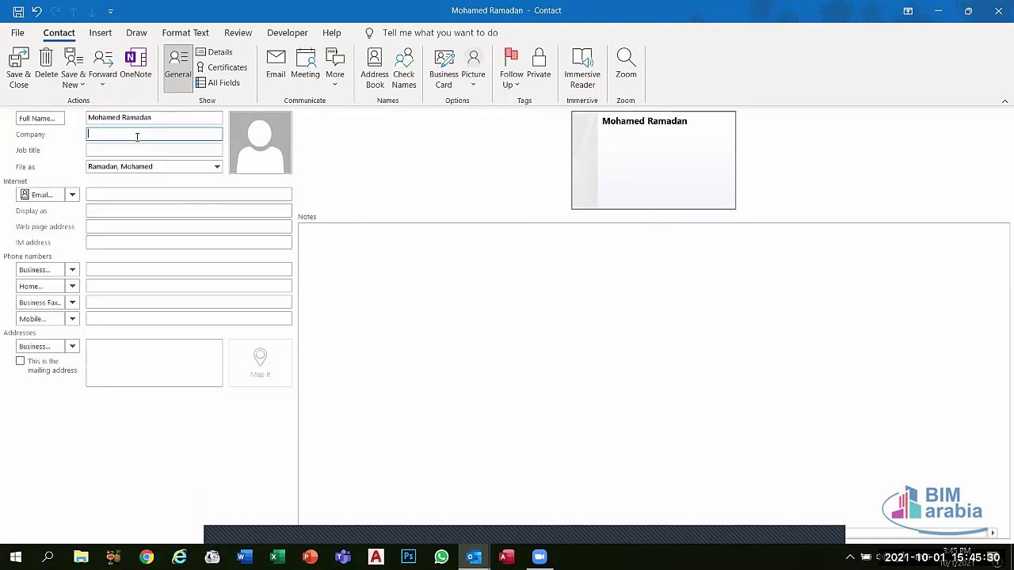
{"action": "type", "text": "BIM Ar"}
{"action": "type", "text": "abi"}
{"action": "type", "text": "a"}
{"action": "left_click", "coordinate": [106, 151]}
{"action": "left_click", "coordinate": [106, 152]}
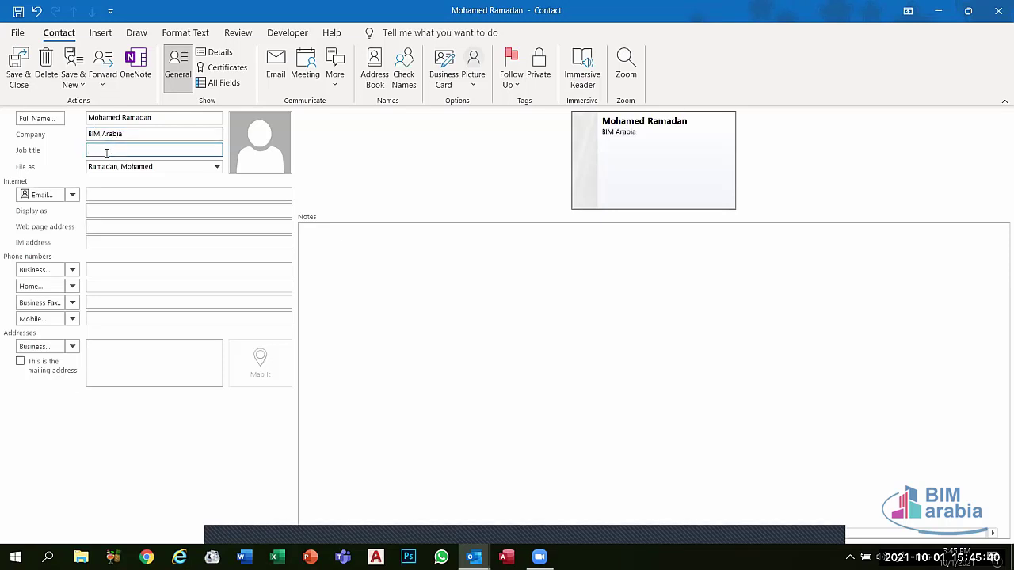
{"action": "type", "text": "Ins"}
{"action": "type", "text": "tructor"}
{"action": "left_click", "coordinate": [85, 196]}
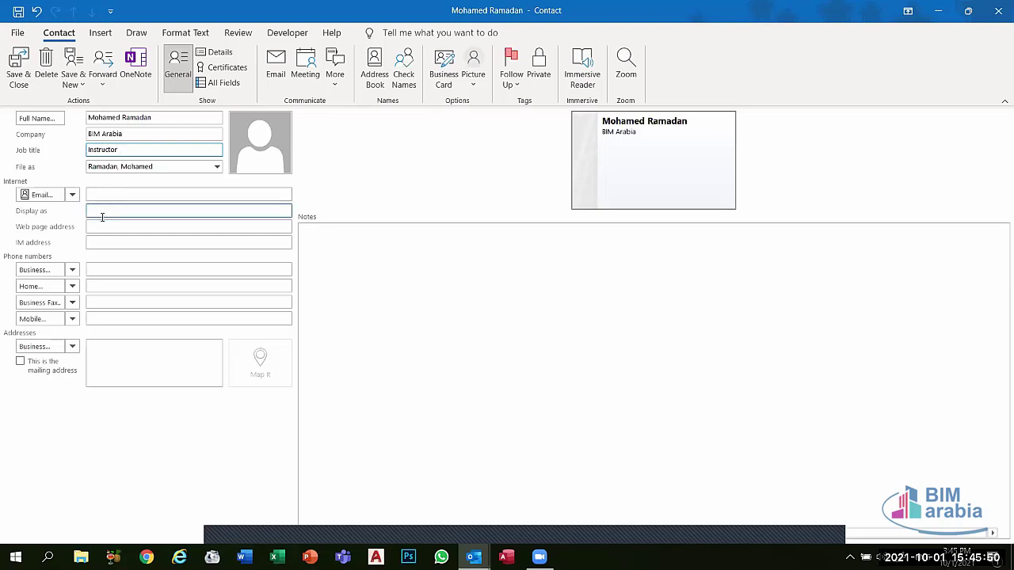
{"action": "left_click", "coordinate": [108, 241]}
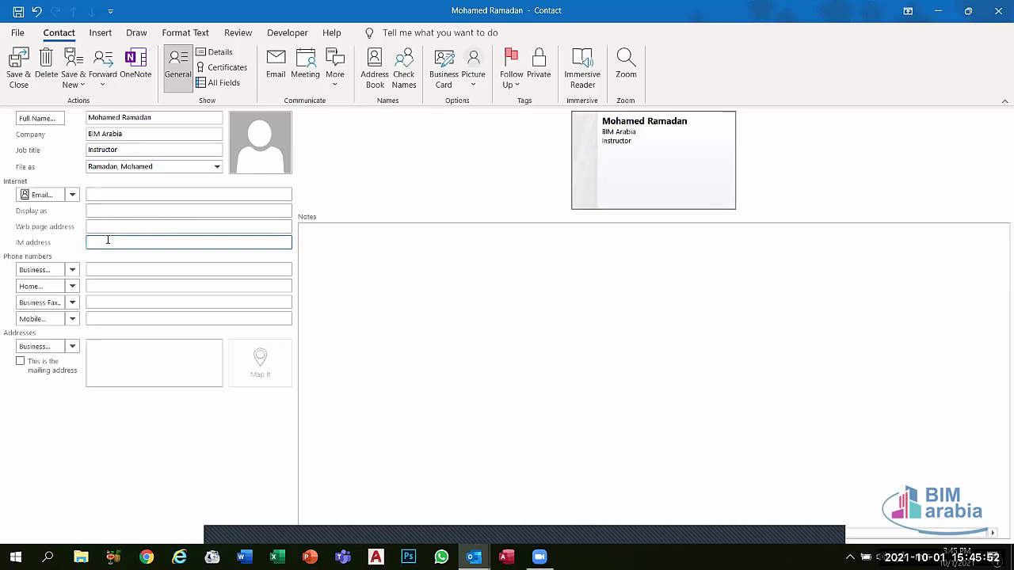
{"action": "left_click", "coordinate": [109, 286]}
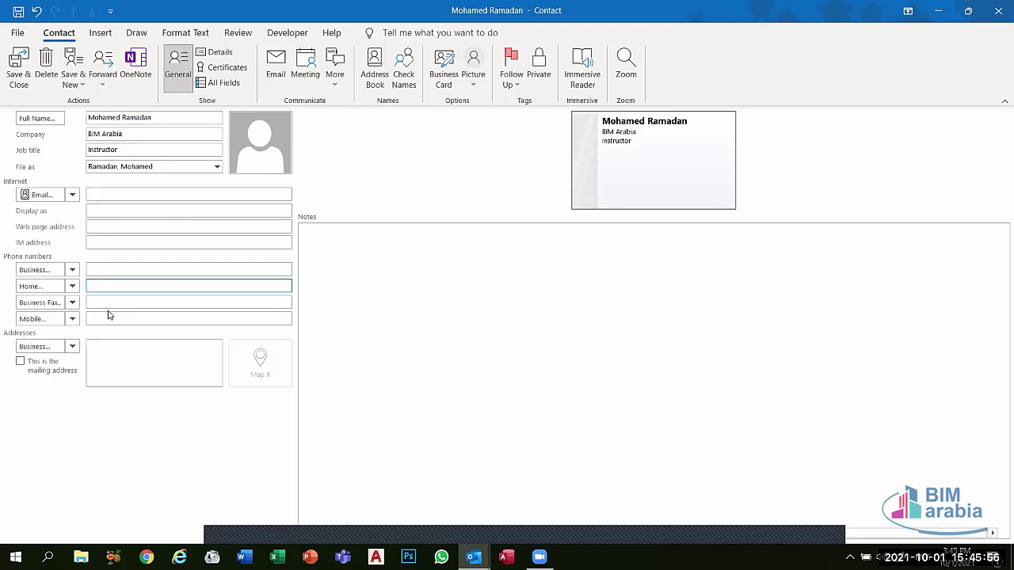
- Set the lakeside landscape image from Screenshots as the contact photo and save the contact
{"action": "left_click", "coordinate": [258, 149]}
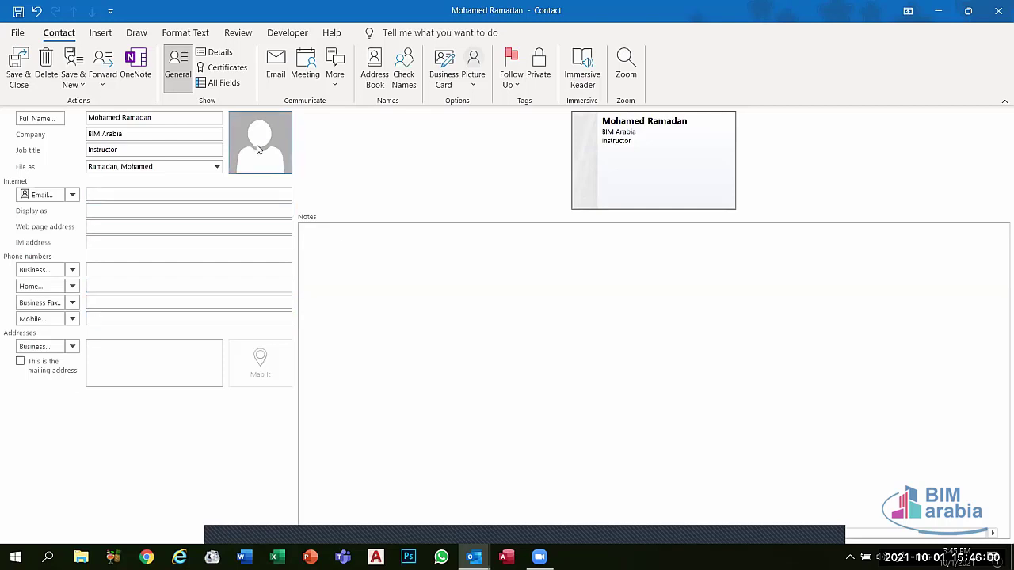
{"action": "double_click", "coordinate": [305, 107]}
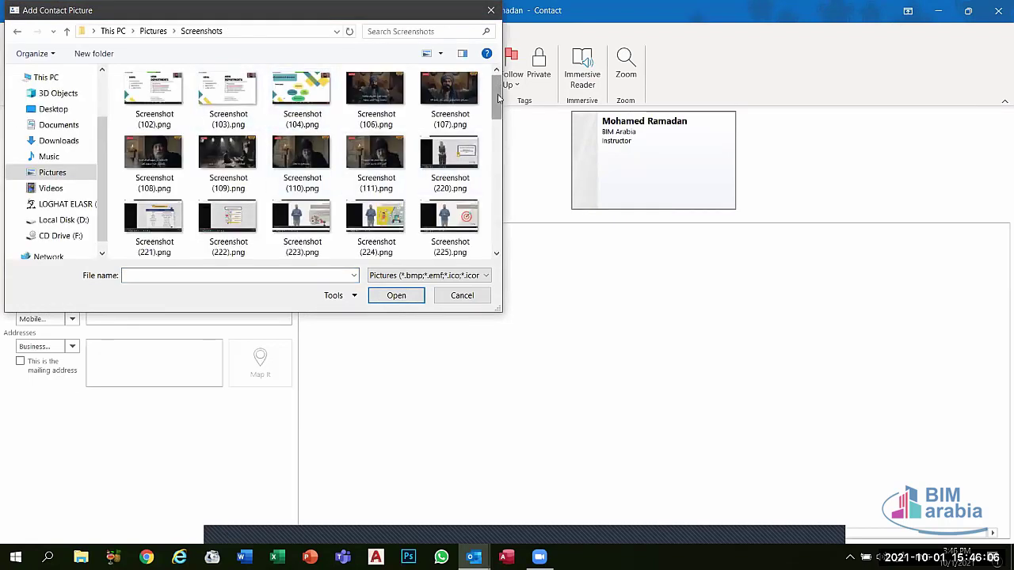
{"action": "scroll", "coordinate": [284, 205], "scroll_direction": "down", "scroll_amount": 3}
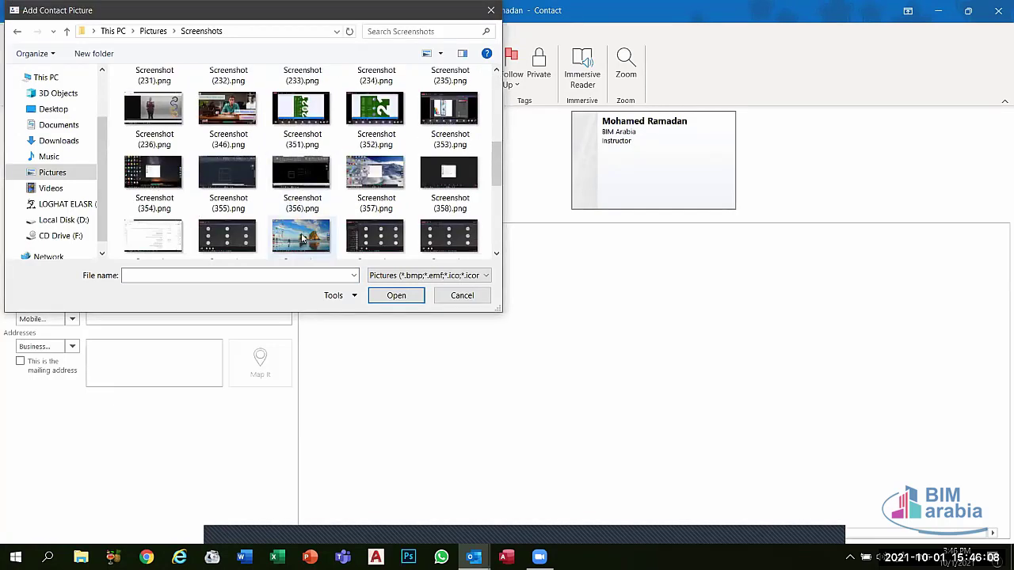
{"action": "left_click", "coordinate": [301, 236]}
{"action": "left_click", "coordinate": [405, 299]}
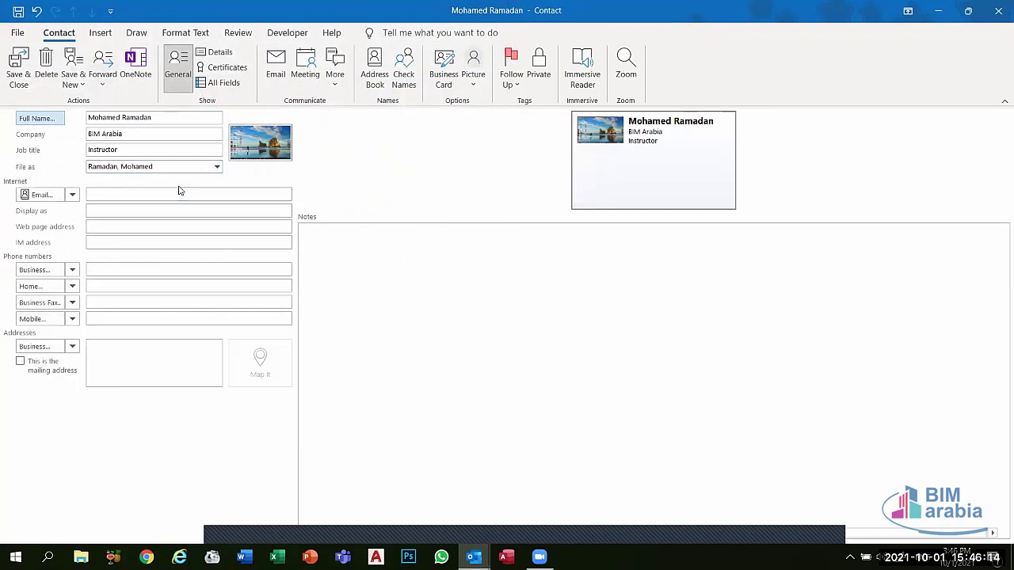
{"action": "left_click", "coordinate": [19, 65]}
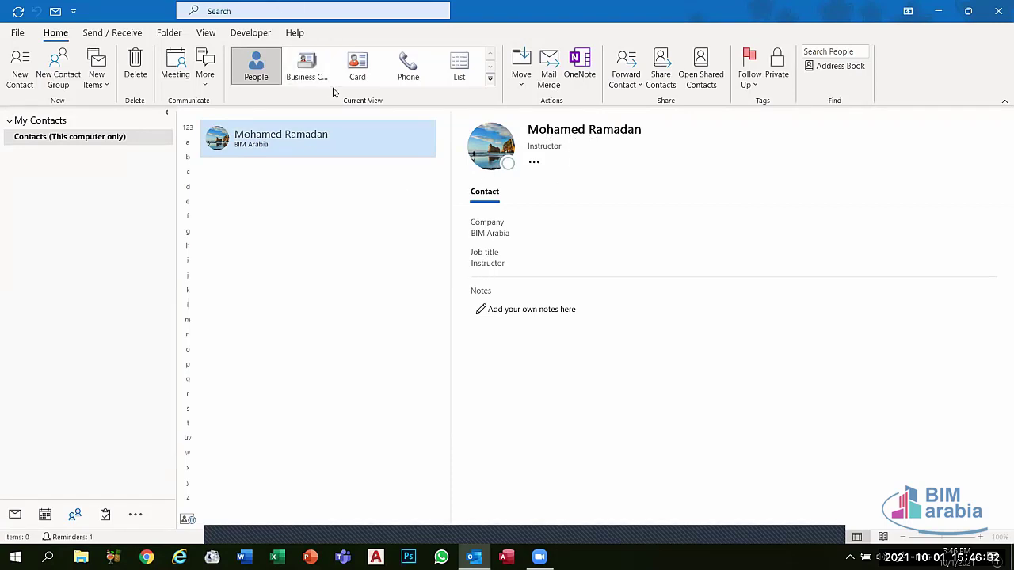
- Cycle the contacts through Business Card, Card, Phone and List views, then back to People
{"action": "left_click", "coordinate": [311, 70]}
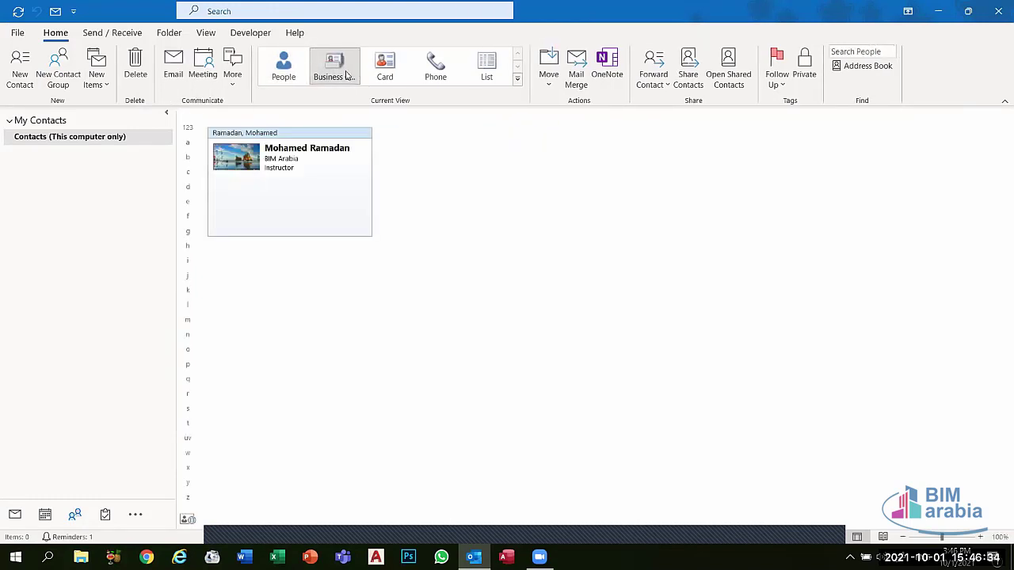
{"action": "left_click", "coordinate": [387, 65]}
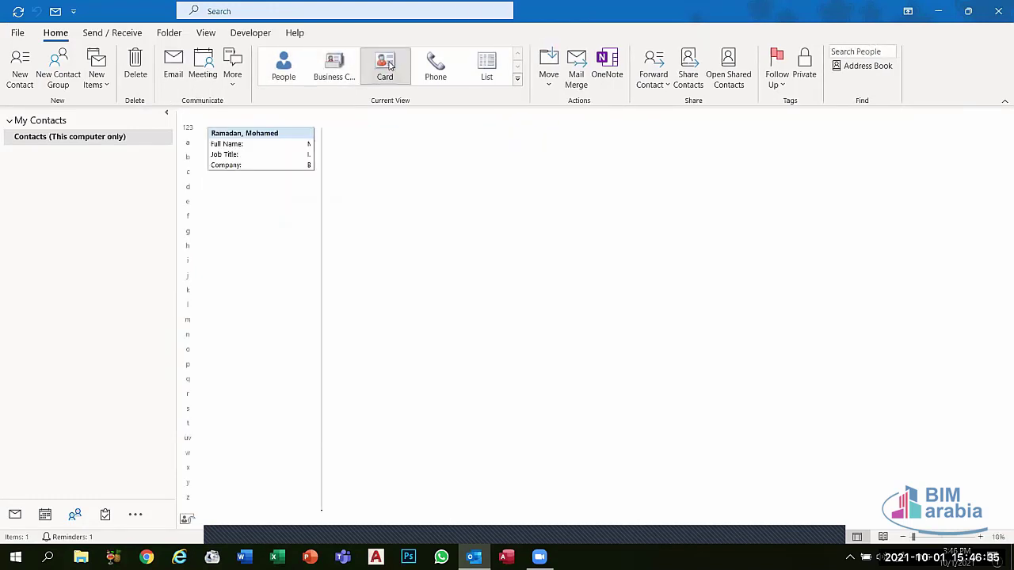
{"action": "left_click", "coordinate": [435, 67]}
{"action": "left_click", "coordinate": [489, 69]}
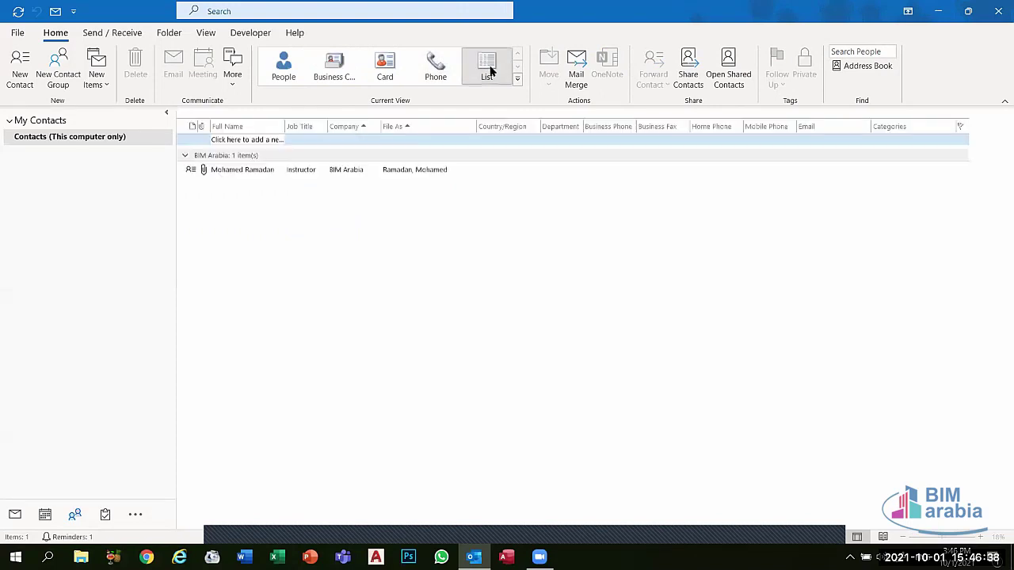
{"action": "left_click", "coordinate": [279, 72]}
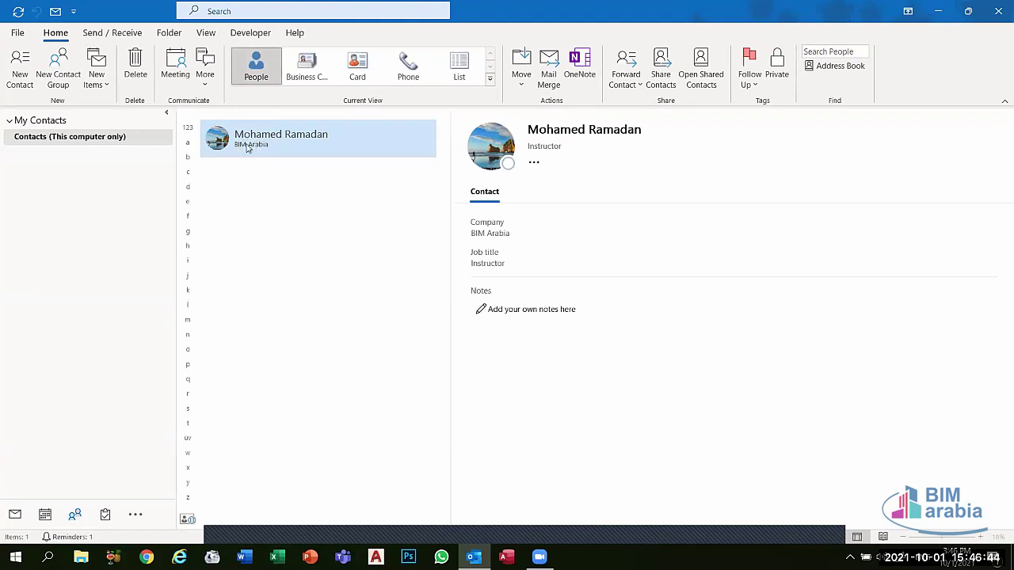
- Create and save a throwaway test contact with placeholder name text
{"action": "left_click", "coordinate": [19, 64]}
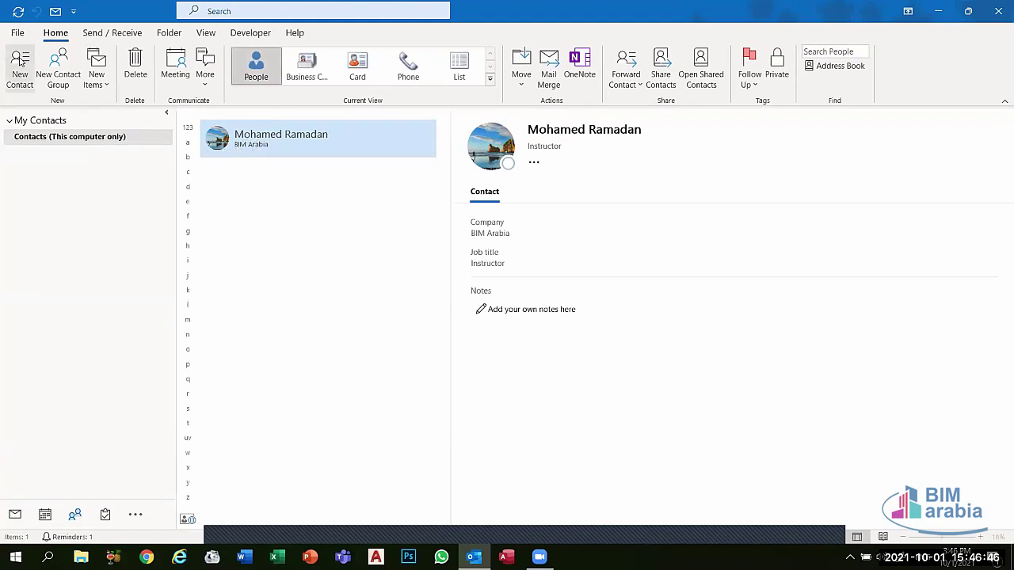
{"action": "type", "text": "hbhjbhjbjhb"}
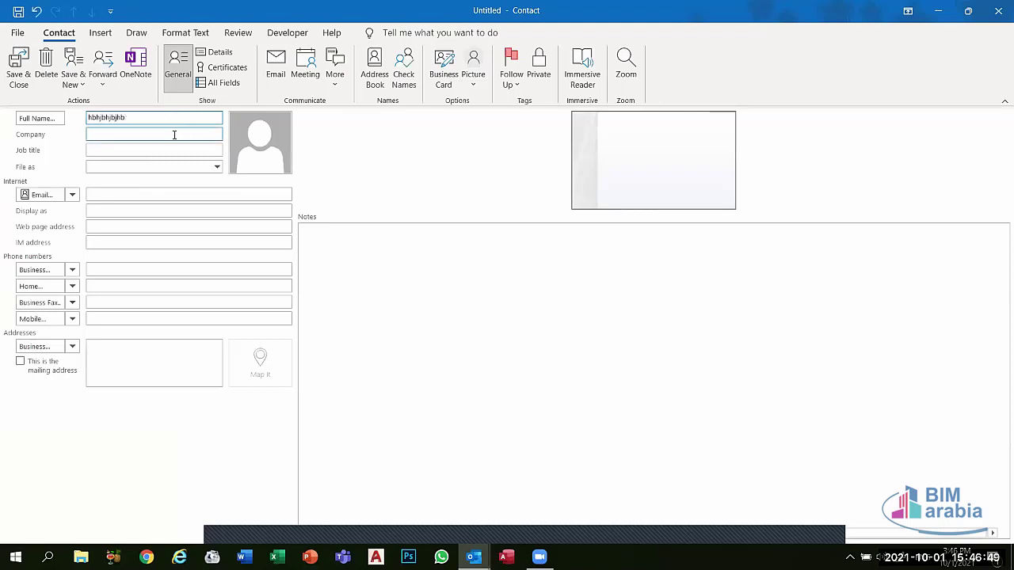
{"action": "left_click", "coordinate": [174, 135]}
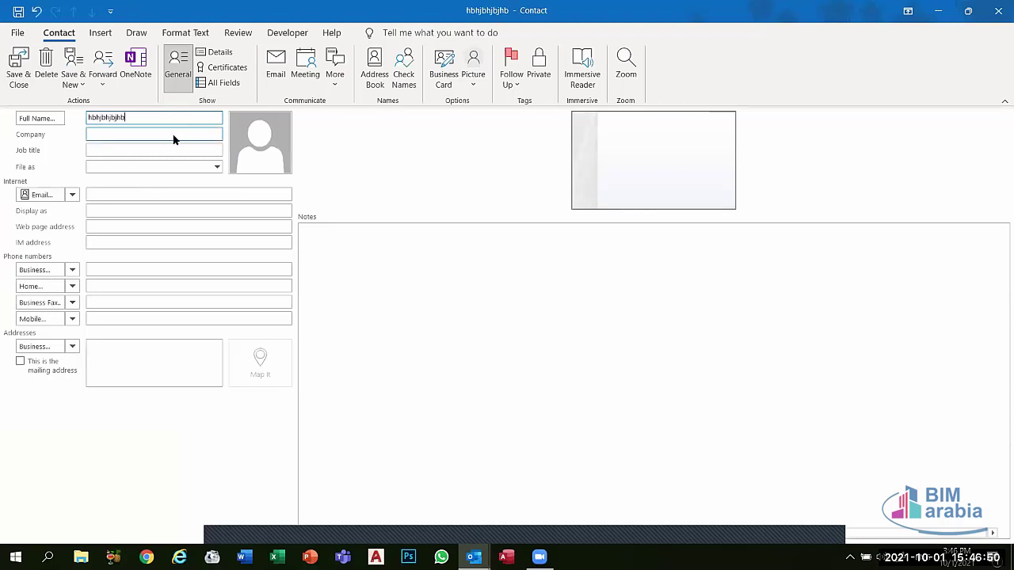
{"action": "type", "text": "bnbvbn"}
{"action": "left_click", "coordinate": [518, 339]}
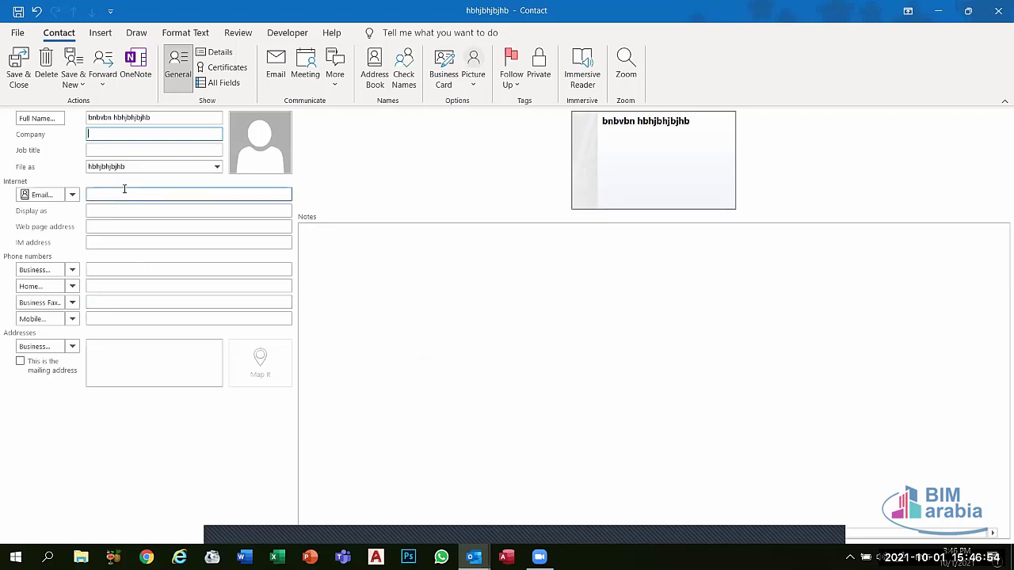
{"action": "left_click", "coordinate": [19, 75]}
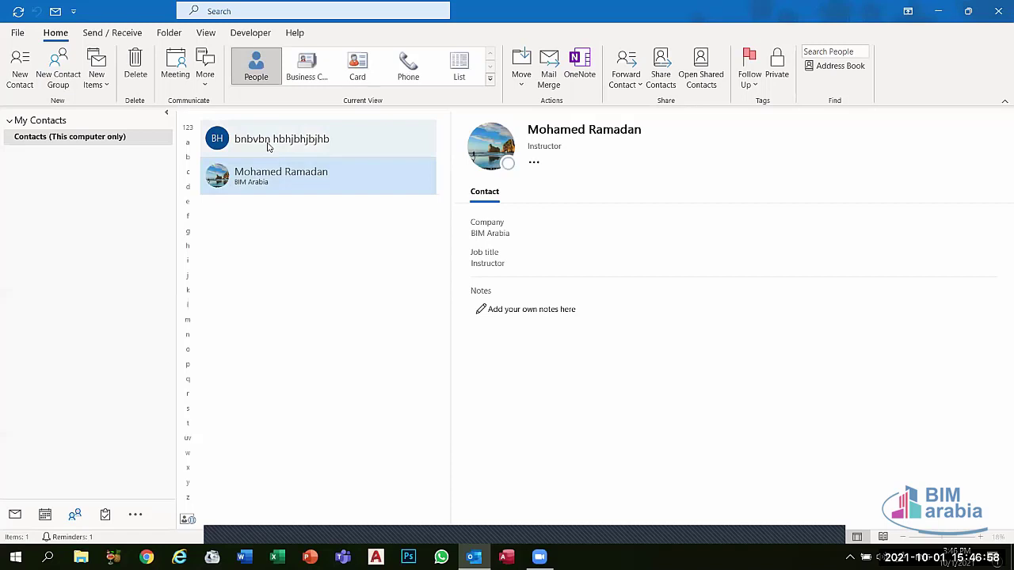
- Delete the test contact and the earlier contact, then switch to the Calendar
{"action": "right_click", "coordinate": [269, 146]}
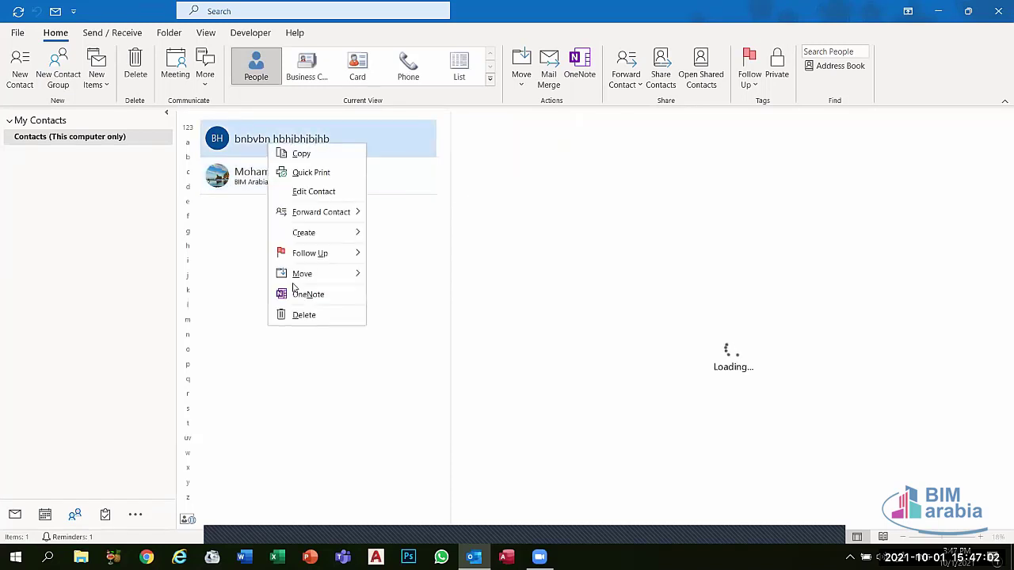
{"action": "left_click", "coordinate": [305, 320]}
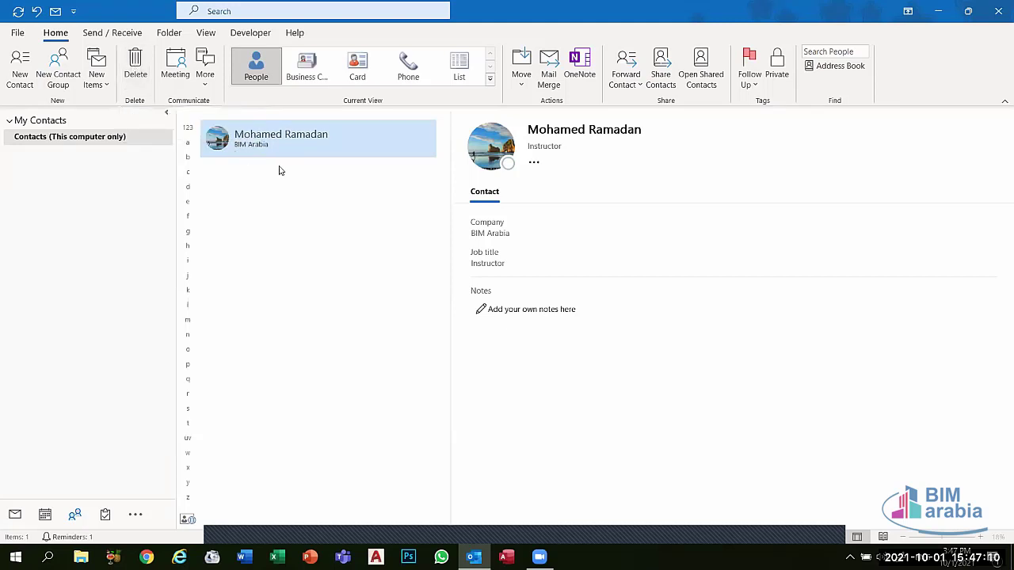
{"action": "left_click", "coordinate": [134, 68]}
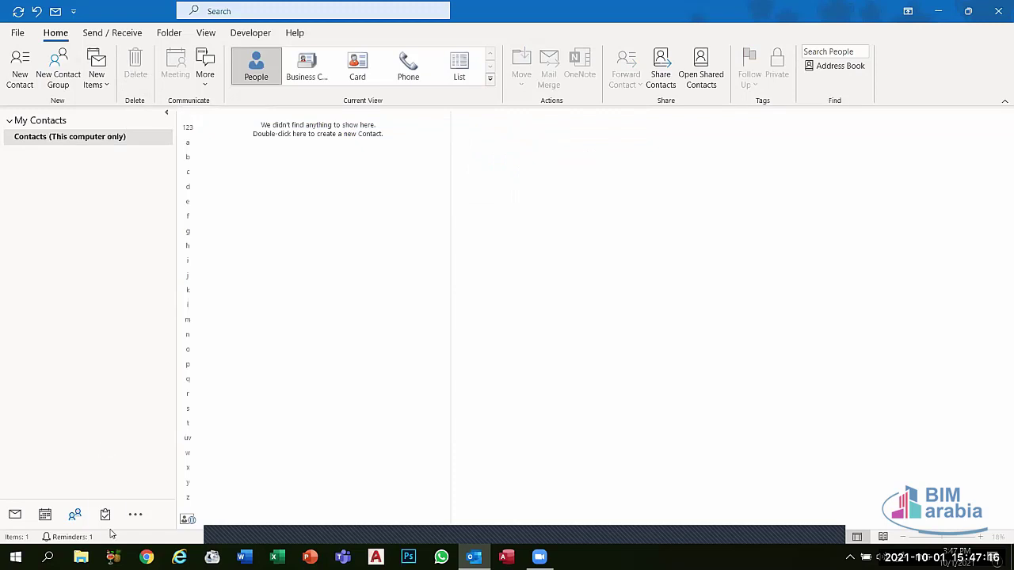
{"action": "left_click", "coordinate": [46, 519]}
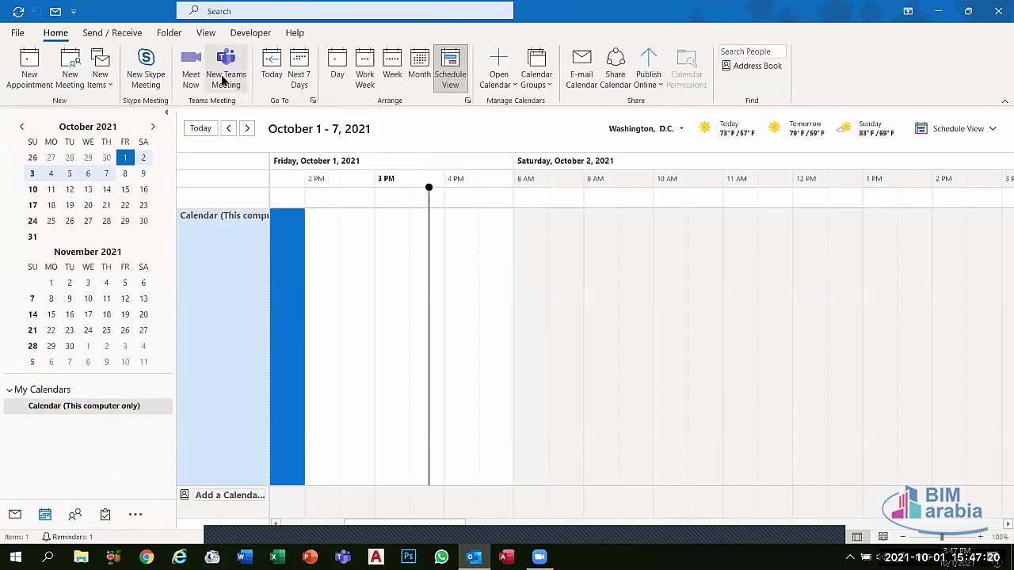
{"action": "left_click", "coordinate": [225, 80]}
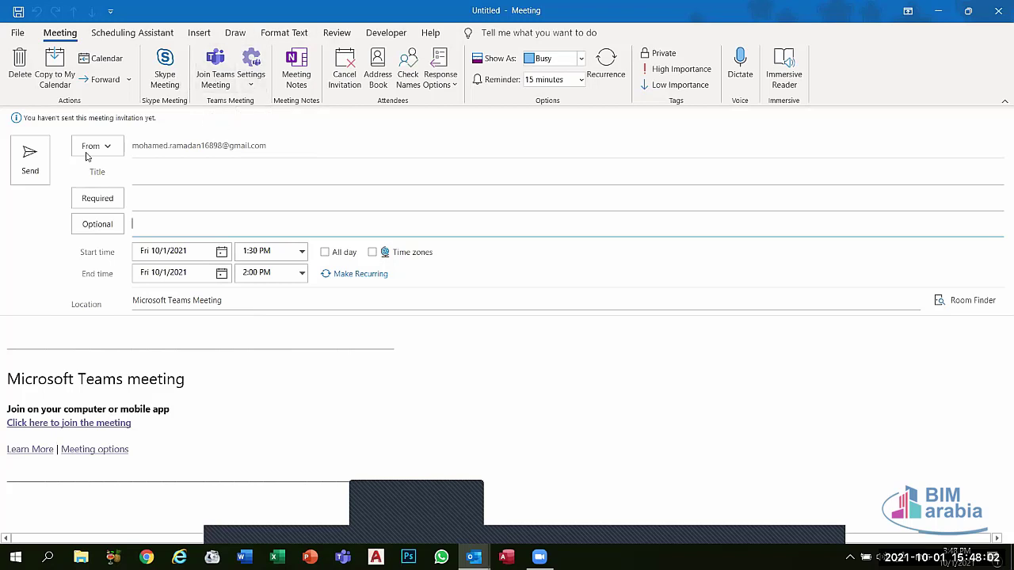
{"action": "left_click", "coordinate": [20, 67]}
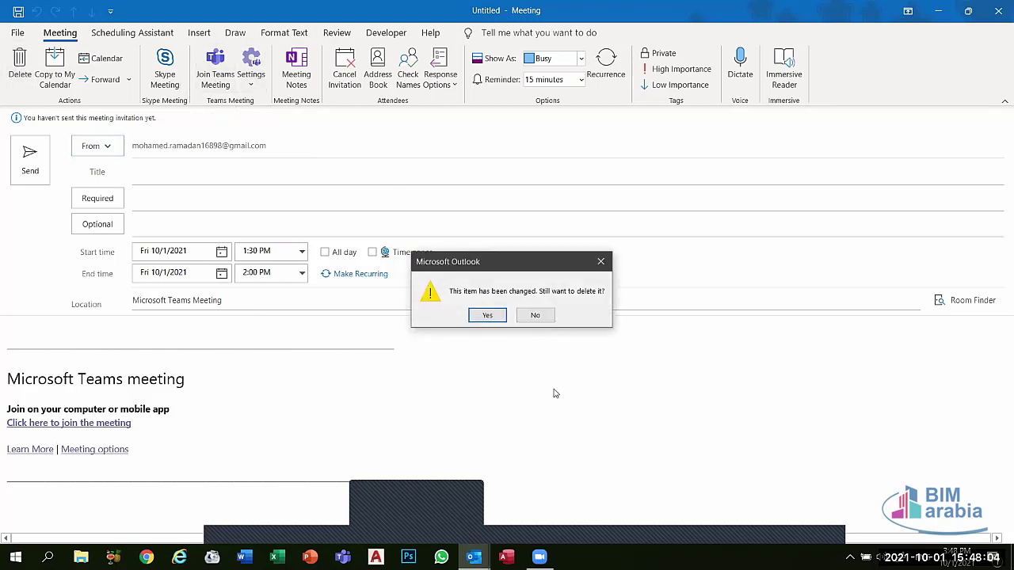
{"action": "left_click", "coordinate": [488, 315]}
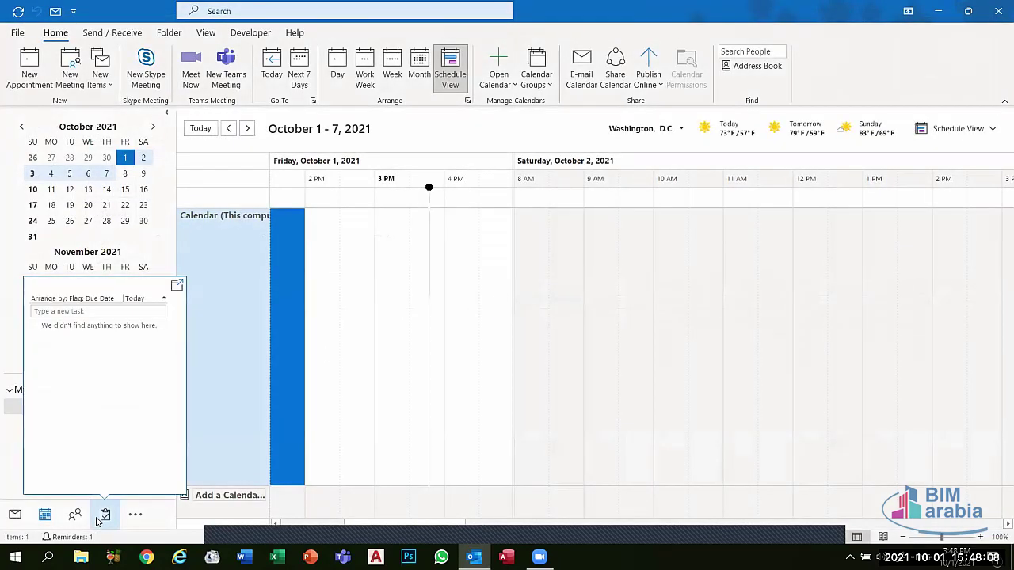
- Open Tasks and start a new task, checking its dates and keeping priority Normal
{"action": "left_click", "coordinate": [98, 521]}
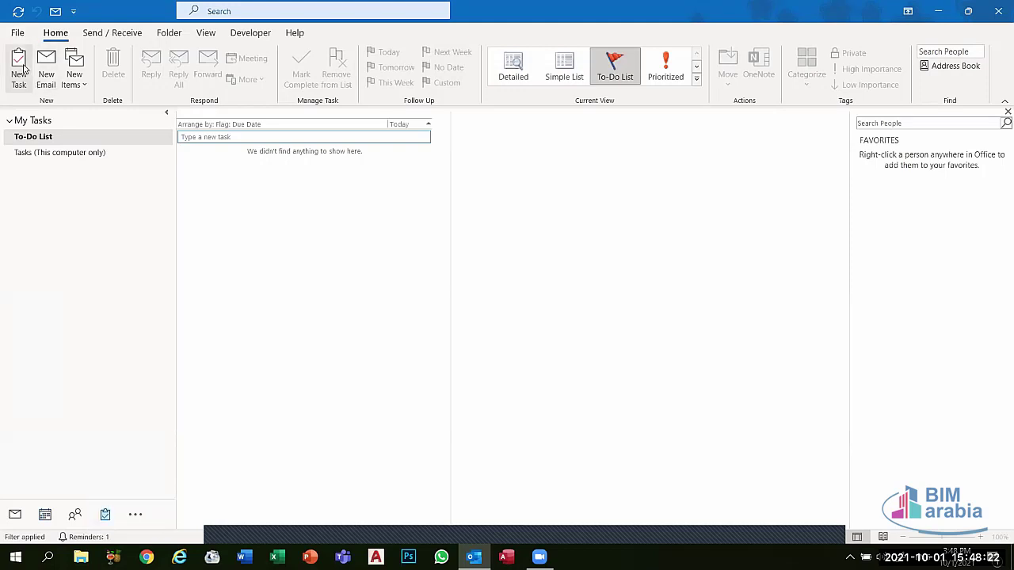
{"action": "left_click", "coordinate": [22, 68]}
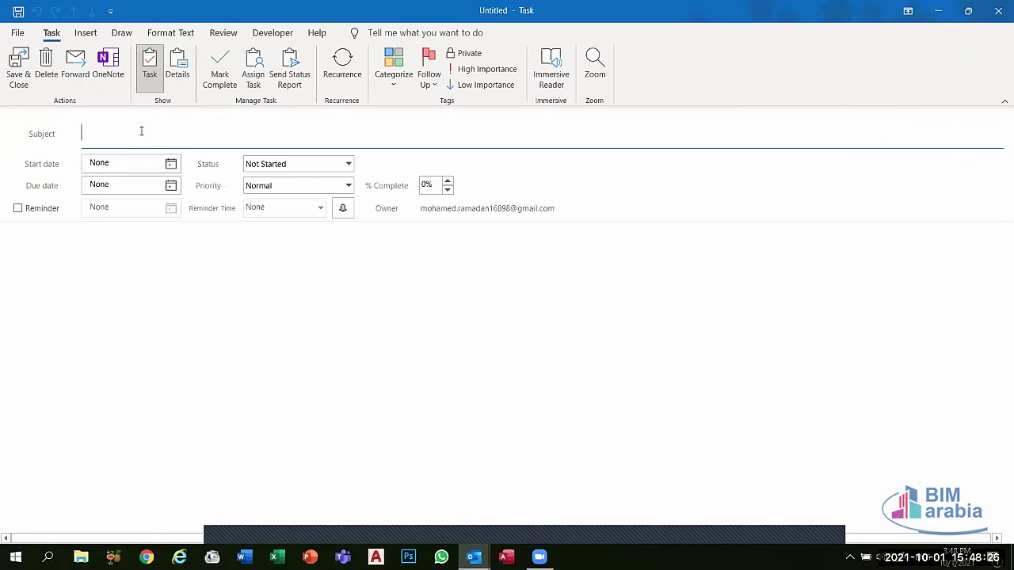
{"action": "left_click", "coordinate": [113, 164]}
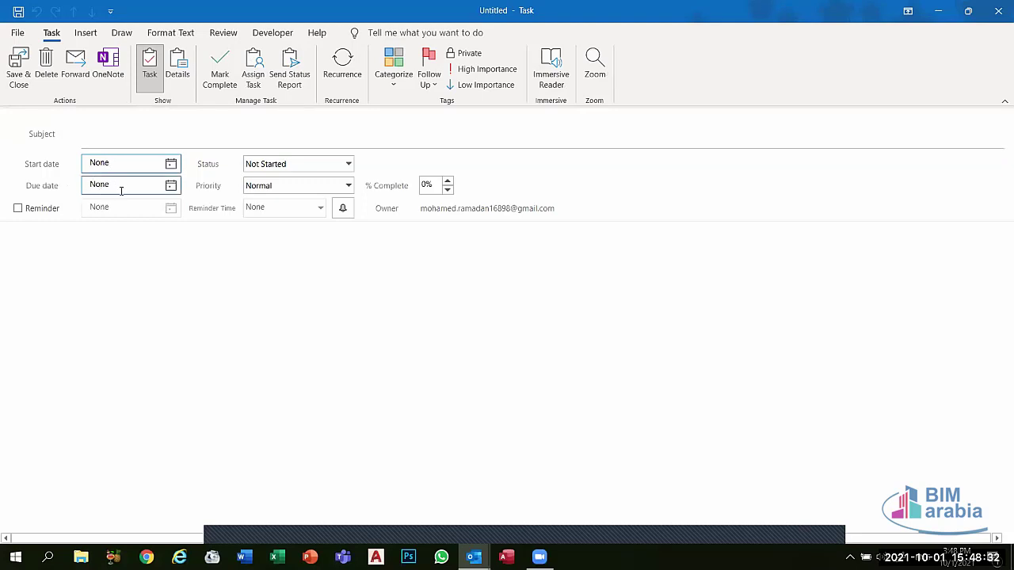
{"action": "left_click", "coordinate": [125, 191]}
{"action": "left_click", "coordinate": [307, 187]}
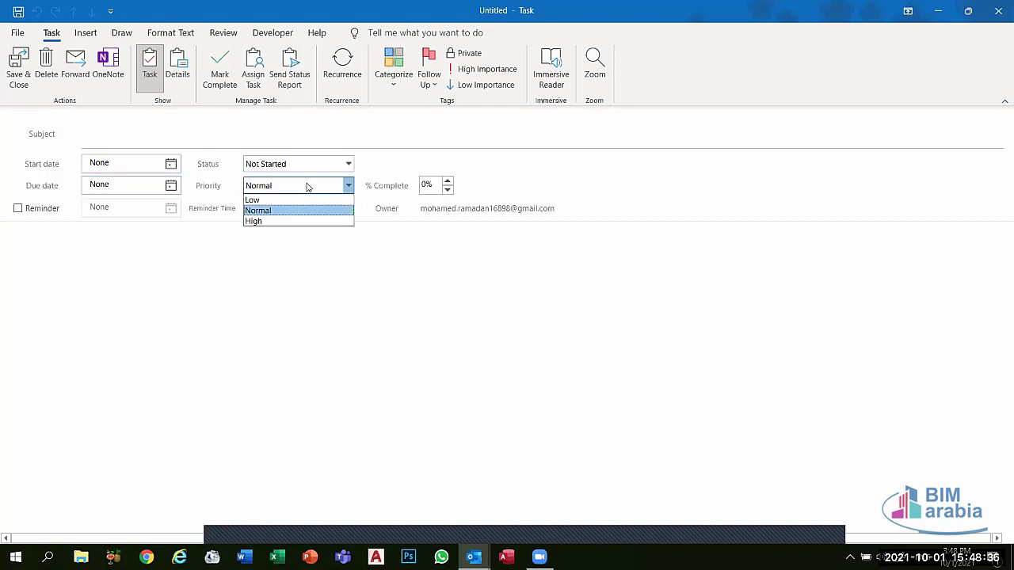
{"action": "left_click", "coordinate": [307, 186]}
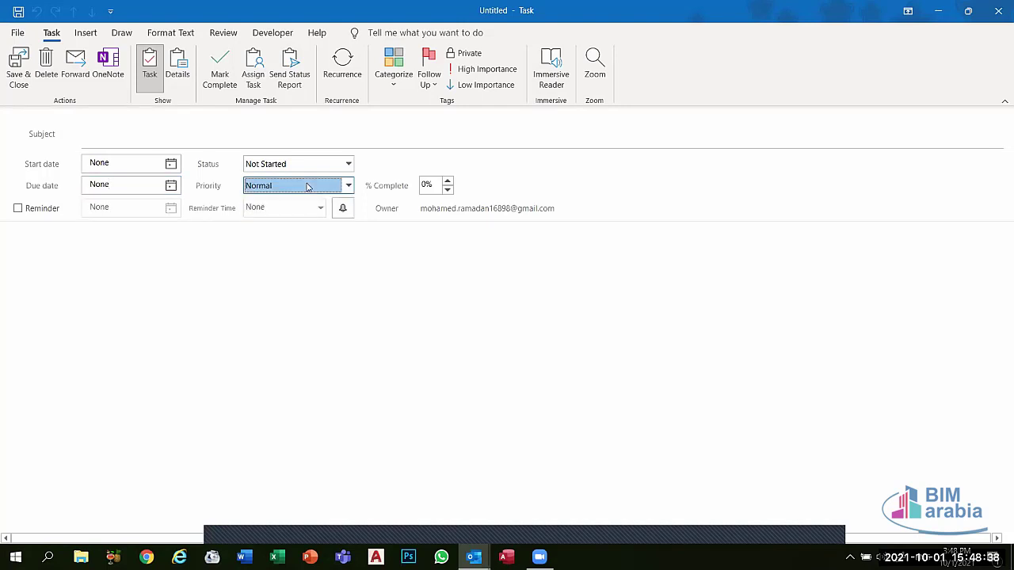
- Toggle % Complete to 100% and back to 0%, keep status Not Started, then discard the task
{"action": "left_click", "coordinate": [448, 182]}
{"action": "left_click", "coordinate": [448, 182]}
{"action": "left_click", "coordinate": [448, 181]}
{"action": "left_click", "coordinate": [448, 181]}
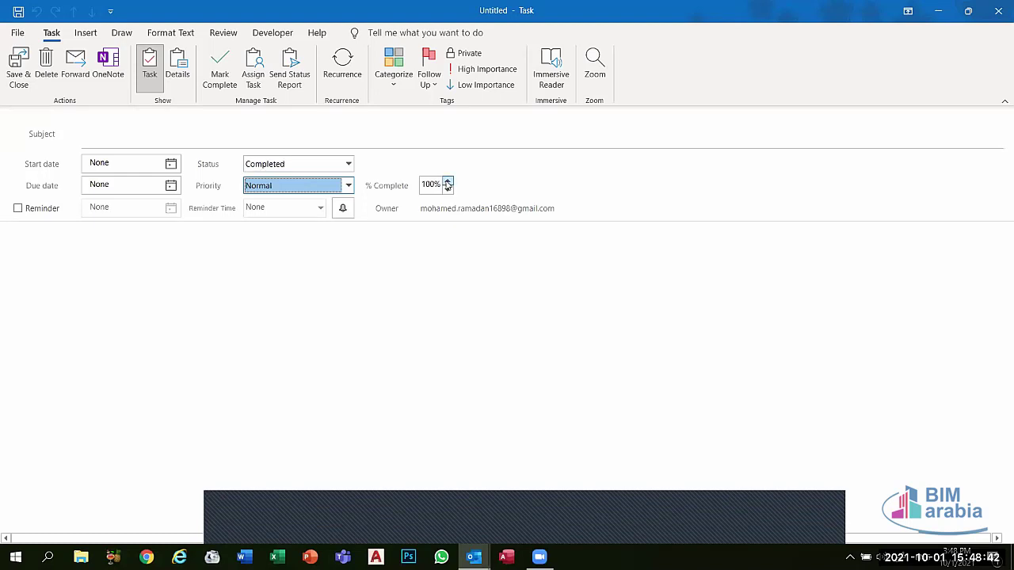
{"action": "left_click", "coordinate": [448, 190]}
{"action": "left_click", "coordinate": [448, 191]}
{"action": "left_click", "coordinate": [448, 190]}
{"action": "left_click", "coordinate": [448, 191]}
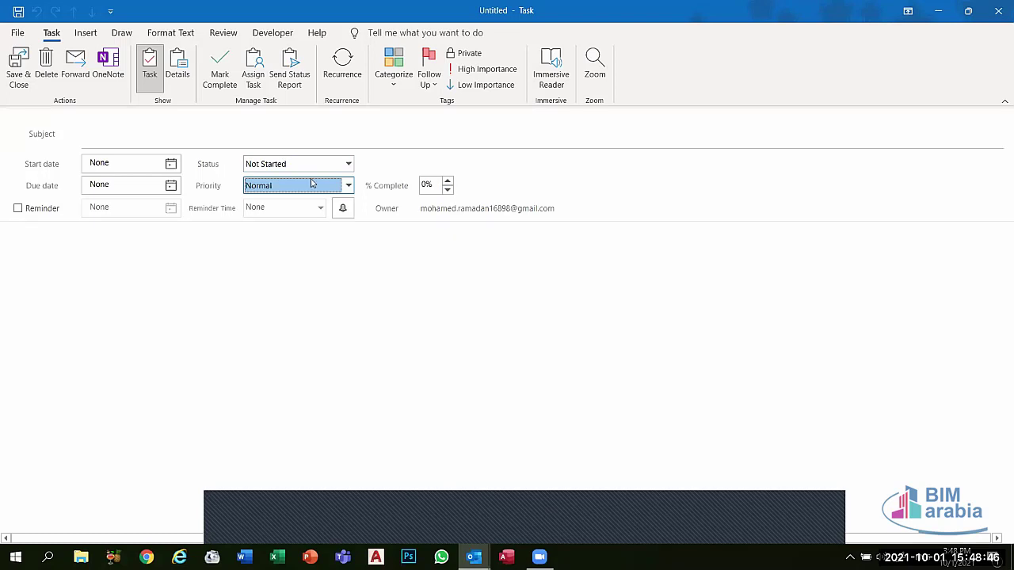
{"action": "left_click", "coordinate": [348, 164]}
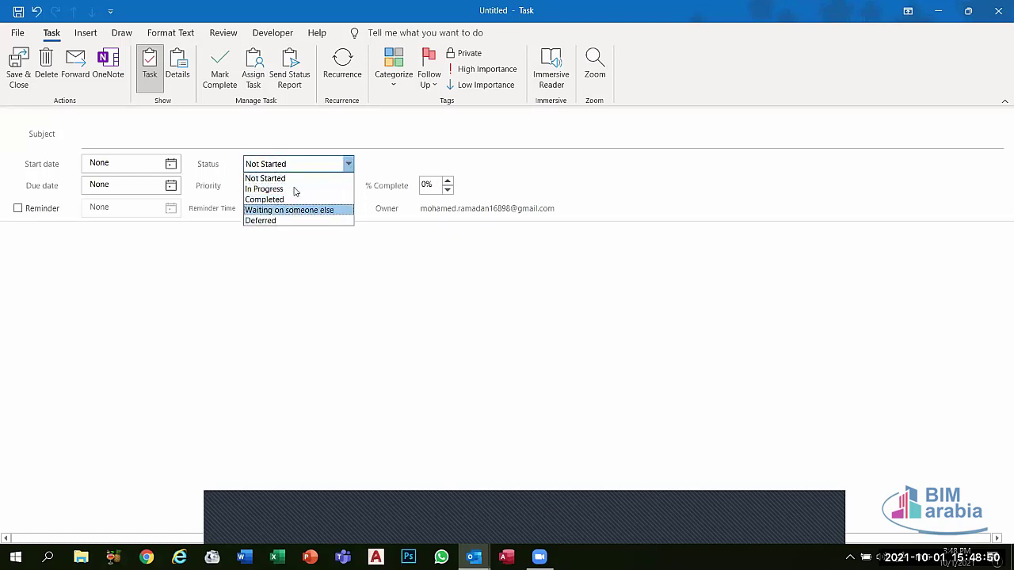
{"action": "left_click", "coordinate": [311, 275]}
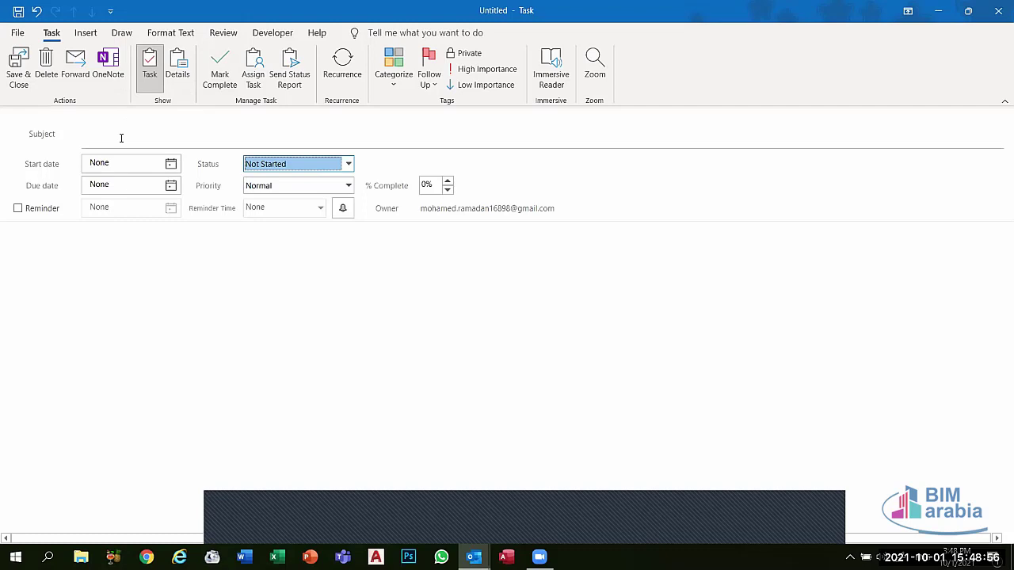
{"action": "left_click", "coordinate": [45, 70]}
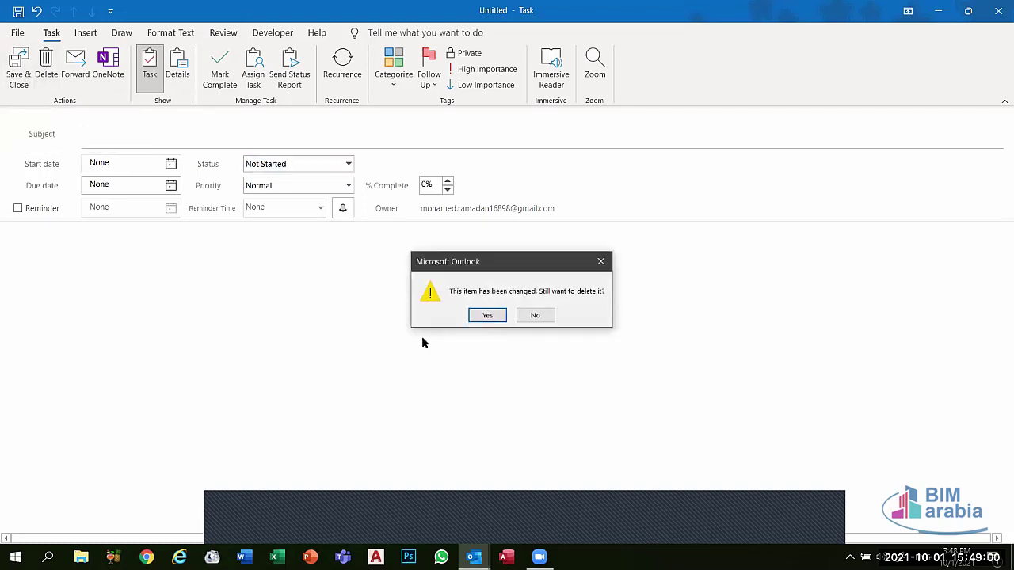
{"action": "left_click", "coordinate": [488, 317]}
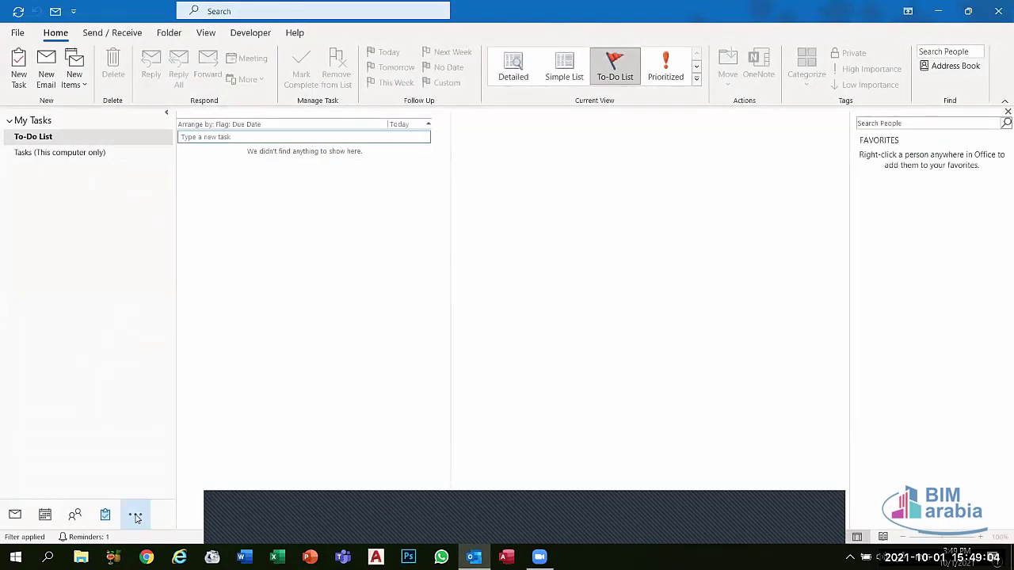
- Open Notes and try the Notes List, Last 7 Days and Icon views
{"action": "left_click", "coordinate": [136, 515]}
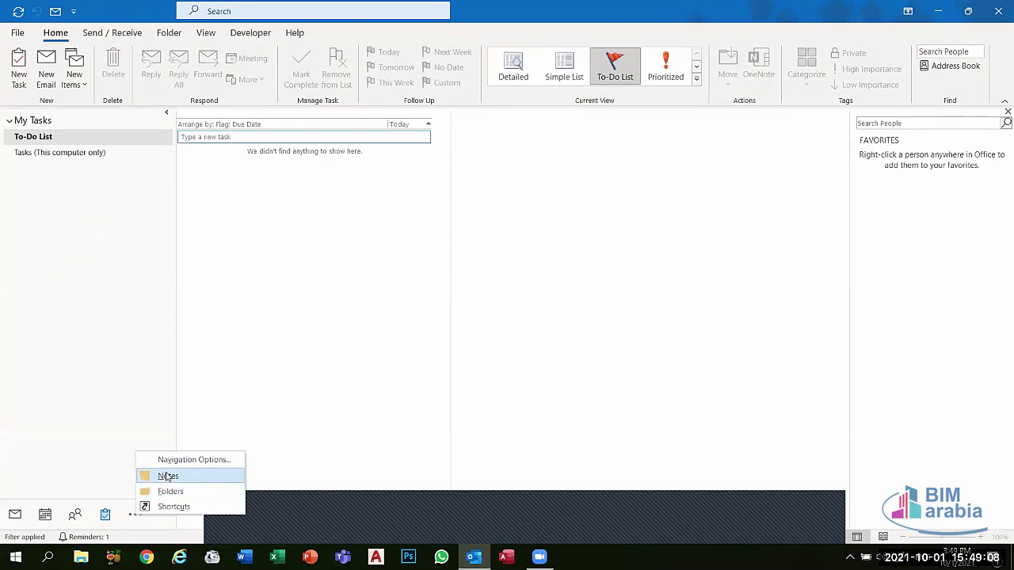
{"action": "left_click", "coordinate": [167, 476]}
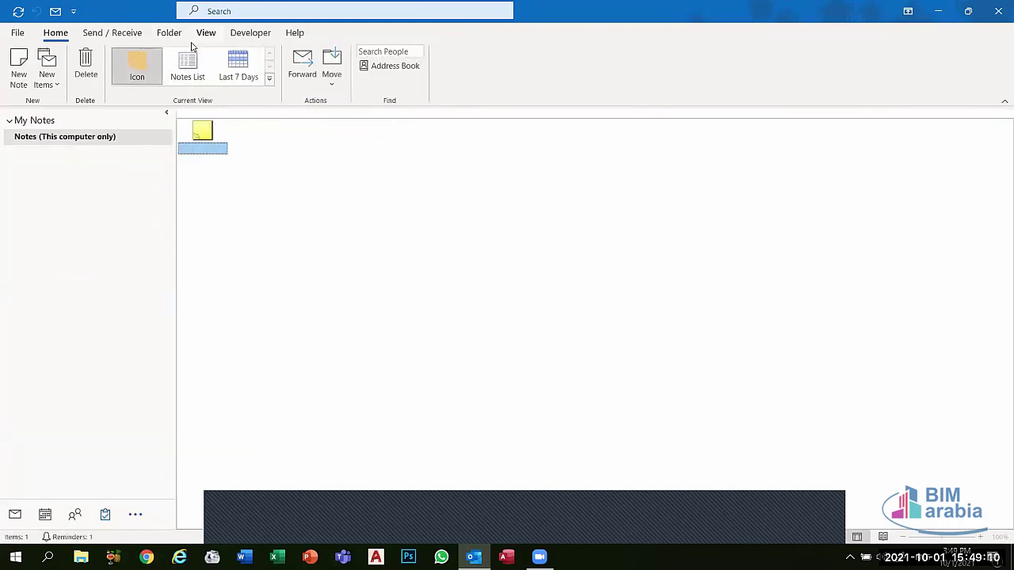
{"action": "left_click", "coordinate": [198, 65]}
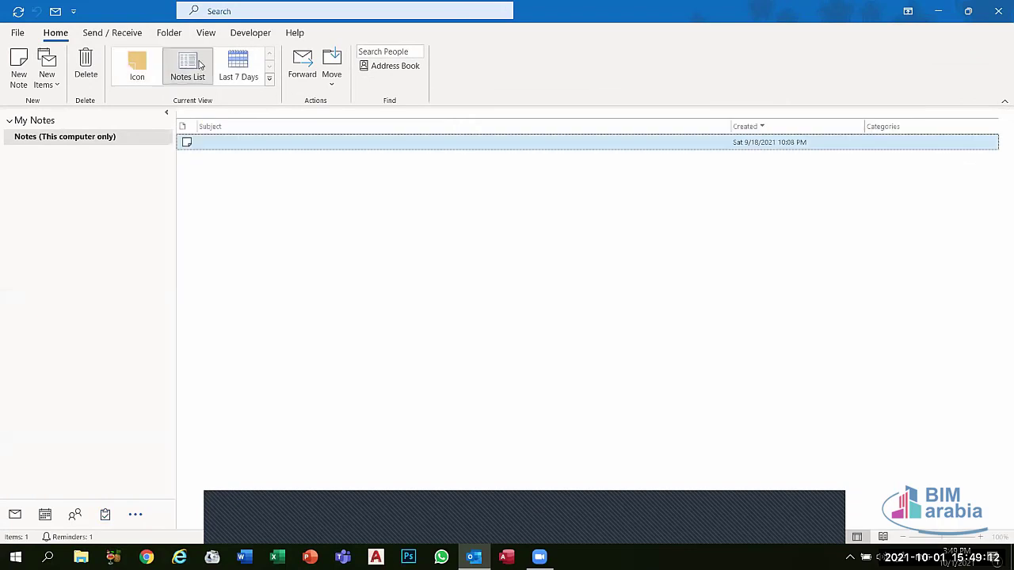
{"action": "left_click", "coordinate": [238, 65]}
{"action": "left_click", "coordinate": [139, 69]}
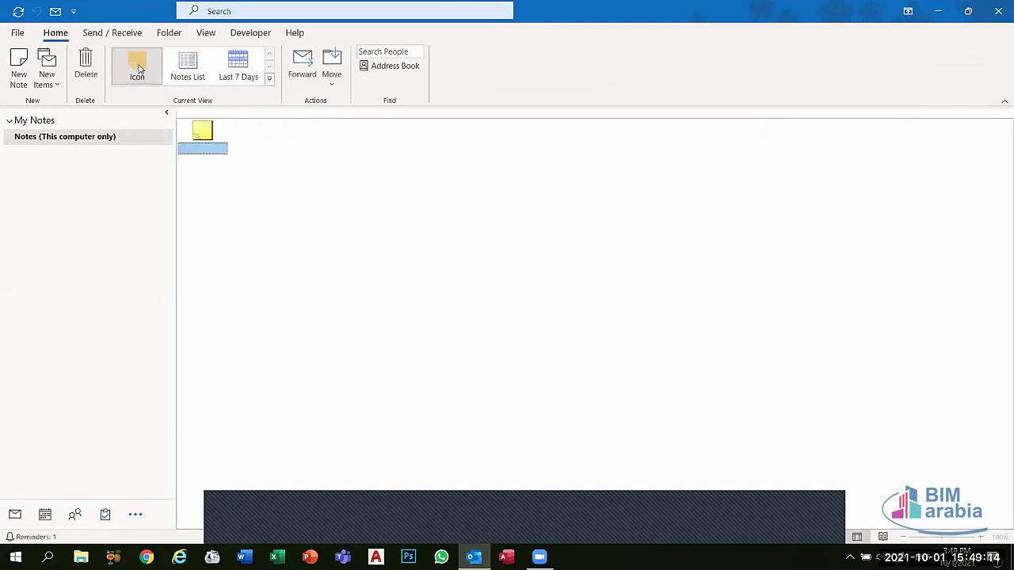
- Write a new note containing a name, then delete it and the older note
{"action": "left_click", "coordinate": [16, 77]}
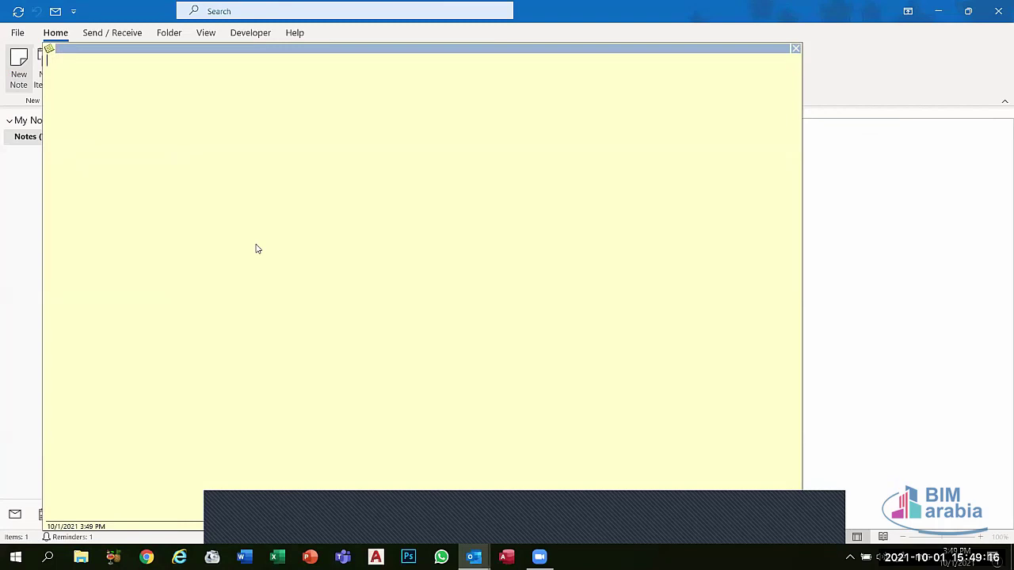
{"action": "type", "text": "mohamed"}
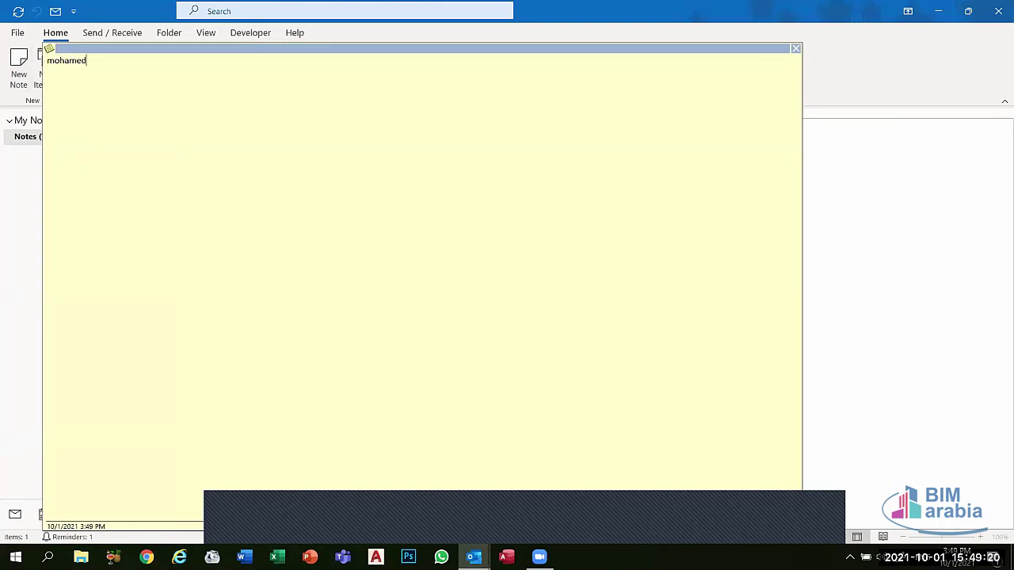
{"action": "left_click", "coordinate": [796, 49]}
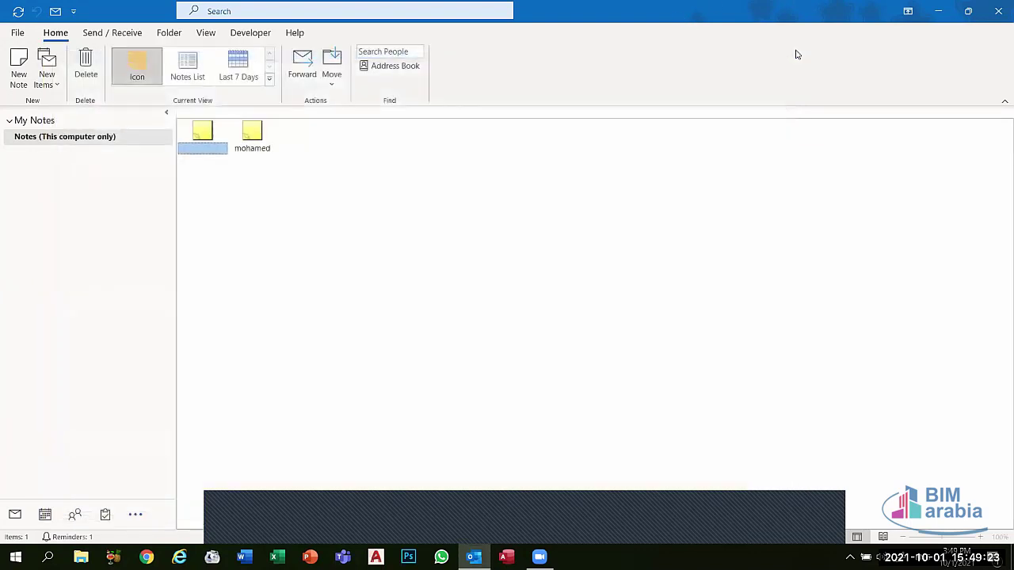
{"action": "left_click", "coordinate": [242, 146]}
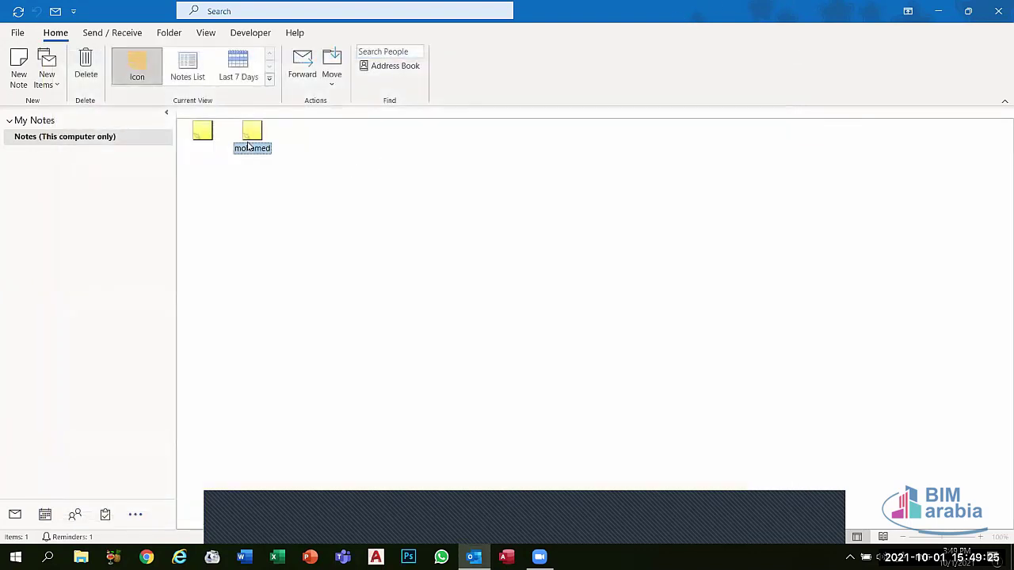
{"action": "left_click", "coordinate": [88, 67]}
{"action": "left_click", "coordinate": [93, 70]}
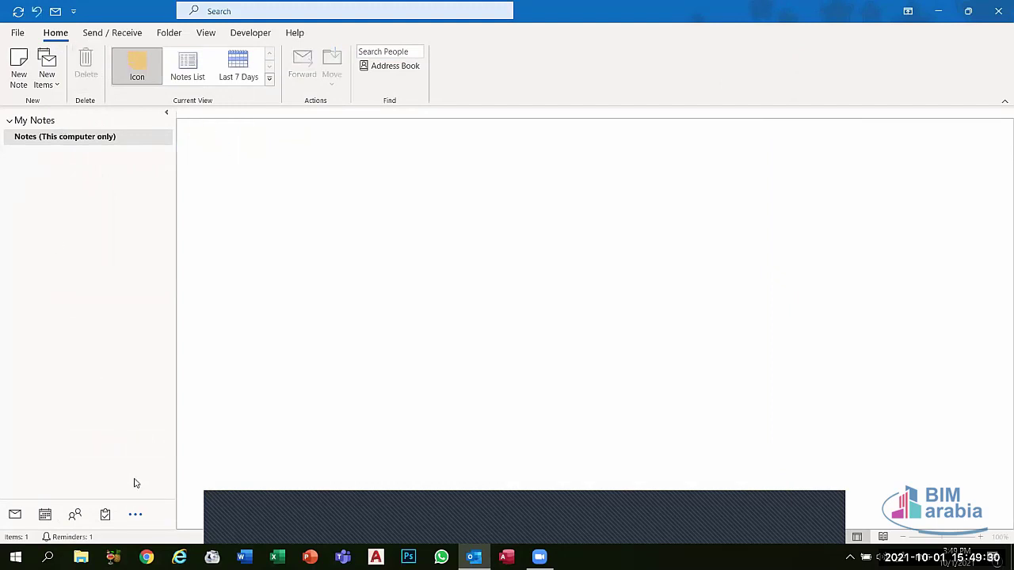
{"action": "left_click", "coordinate": [135, 513]}
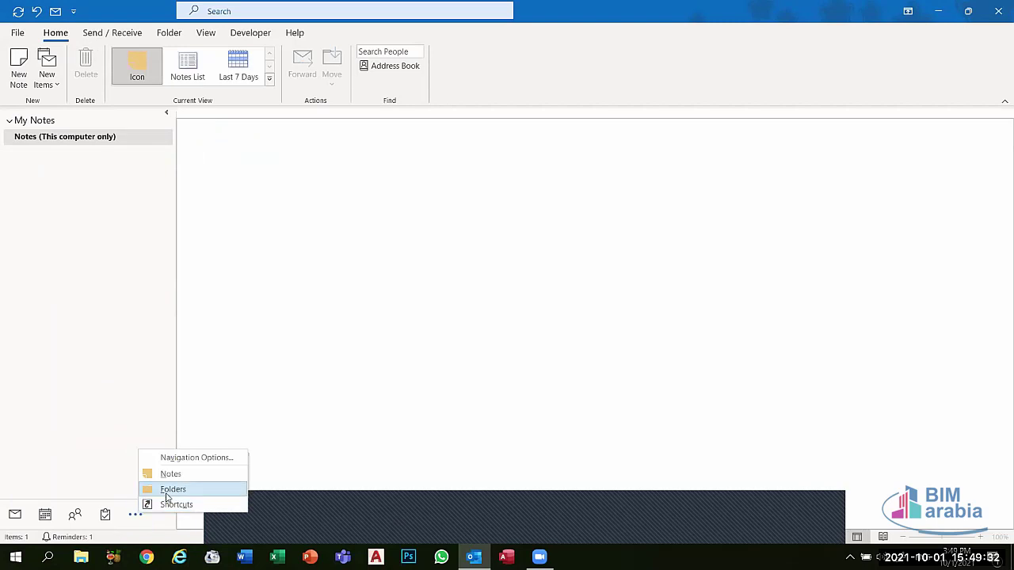
- Show the full folder list, then return to the Inbox mail view
{"action": "left_click", "coordinate": [172, 489]}
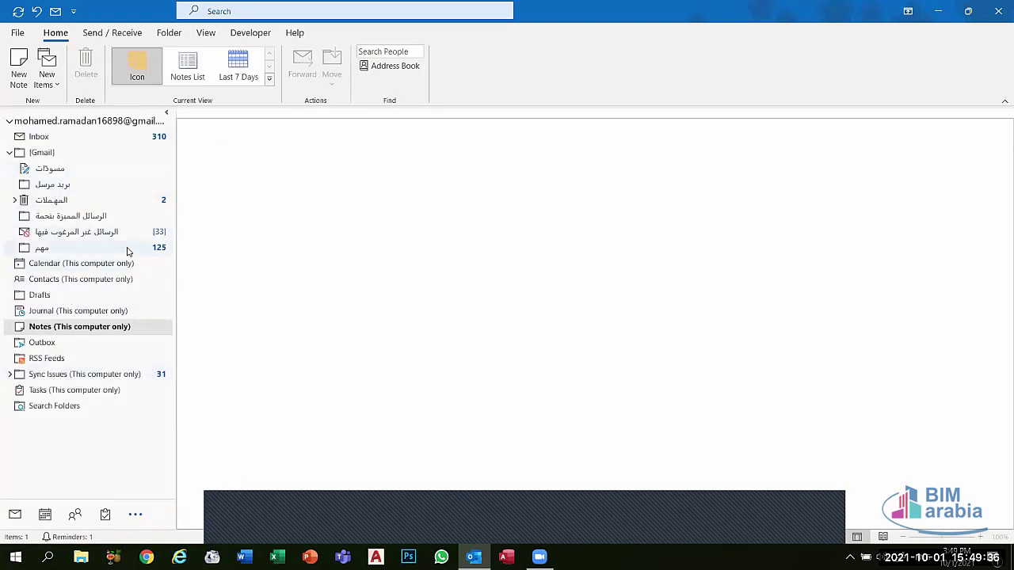
{"action": "left_click", "coordinate": [11, 524]}
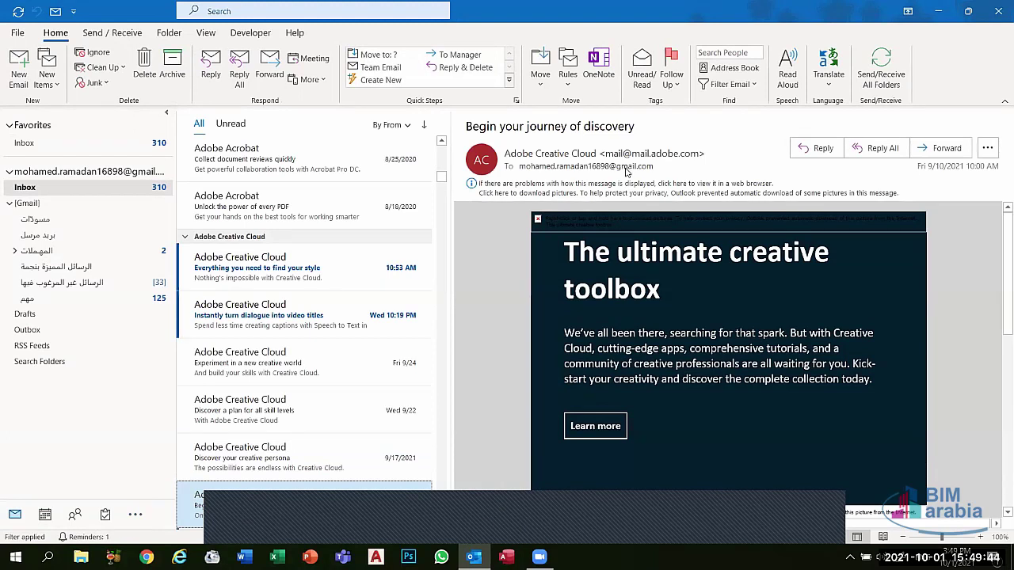
{"action": "mouse_move", "coordinate": [624, 158]}
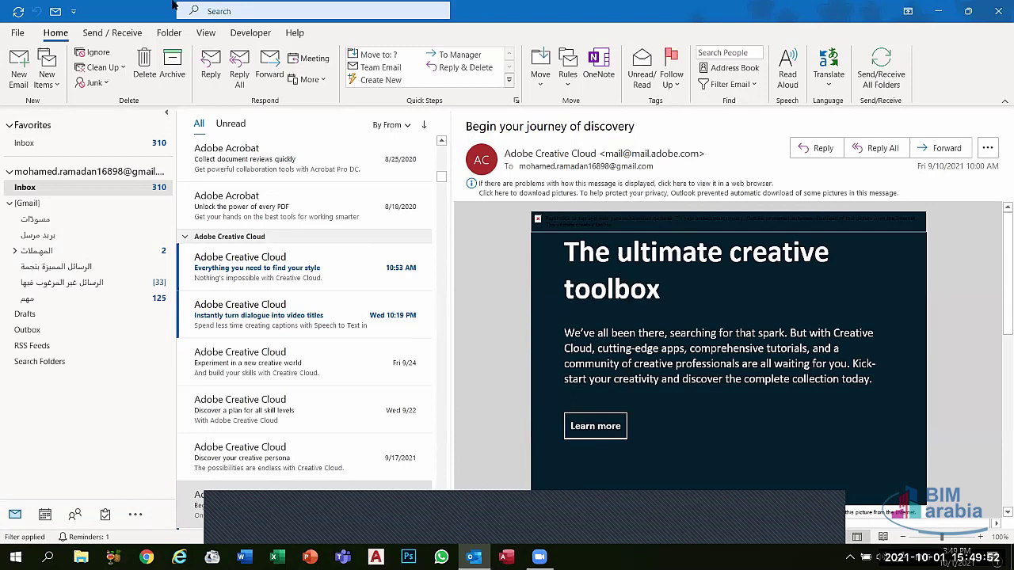
{"action": "left_click", "coordinate": [139, 517]}
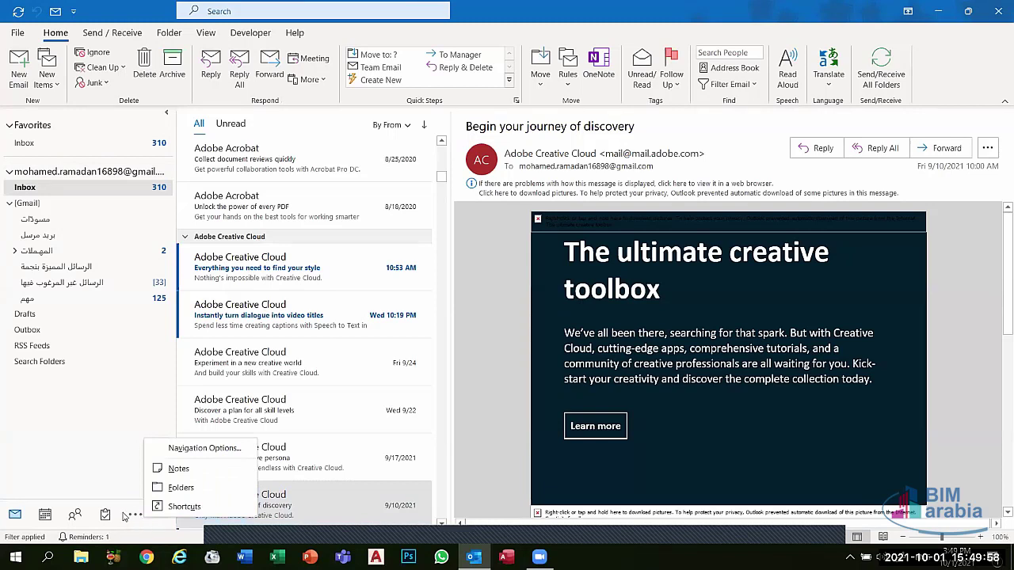
{"action": "mouse_move", "coordinate": [112, 517]}
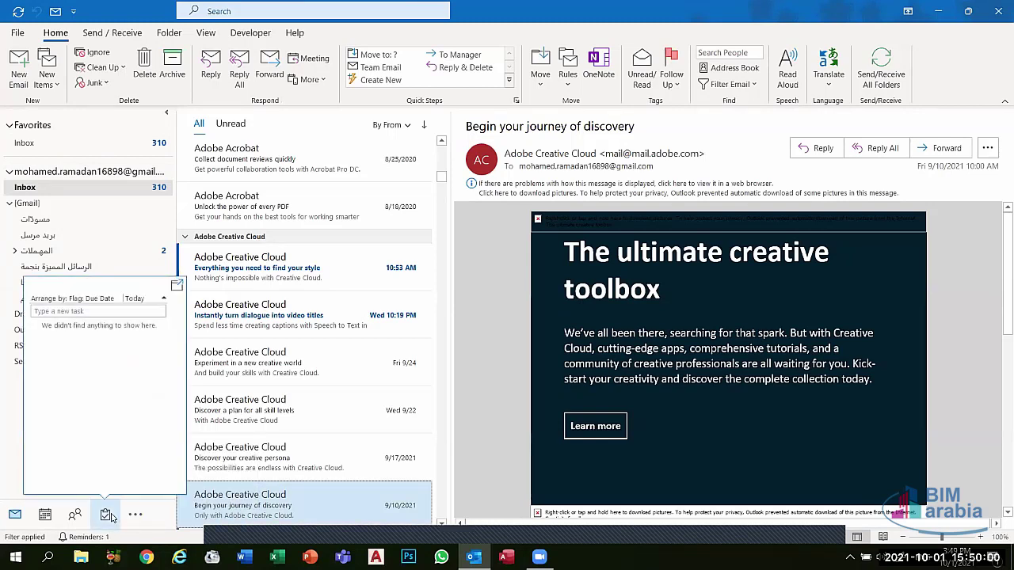
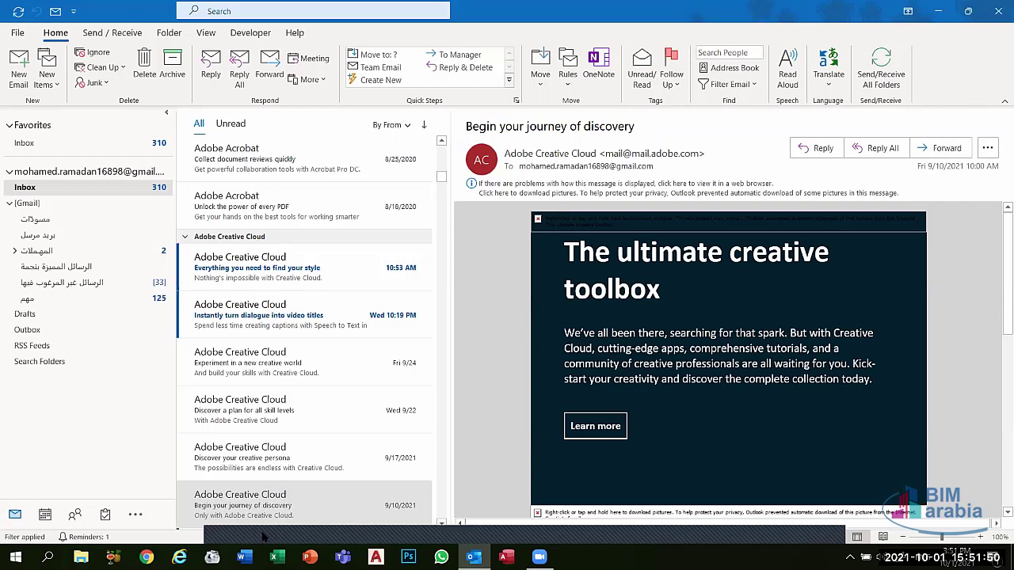
- Switch to the Calendar and pick 22 in the October mini-calendar to show Friday, October 22, 2021
{"action": "left_click", "coordinate": [44, 515]}
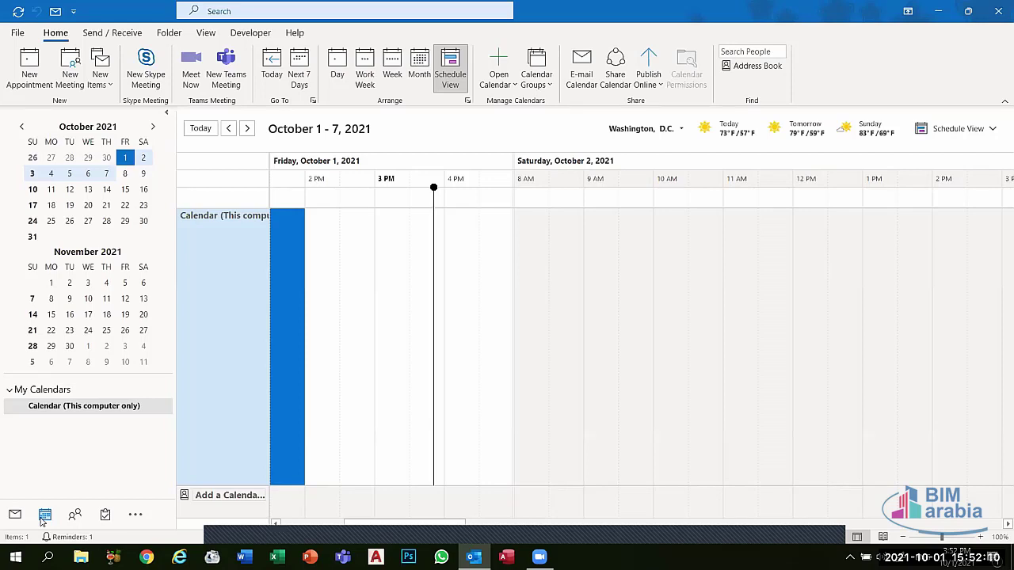
{"action": "mouse_move", "coordinate": [45, 515]}
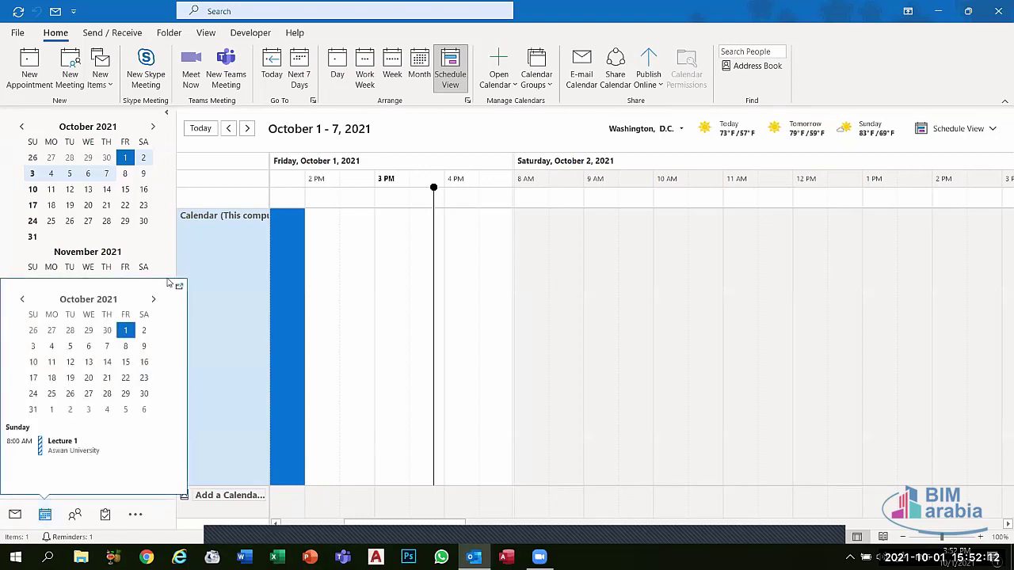
{"action": "left_click", "coordinate": [125, 206]}
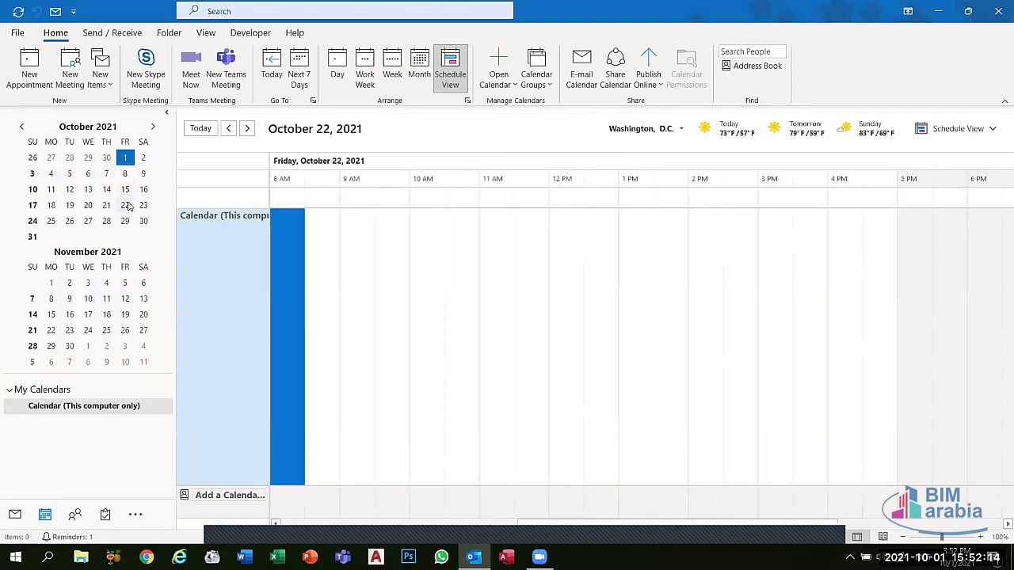
- Create a new Teams meeting for Fri 10/22/2021, 8:00–8:30 AM, and select its Microsoft Teams Meeting location text
{"action": "left_click", "coordinate": [226, 78]}
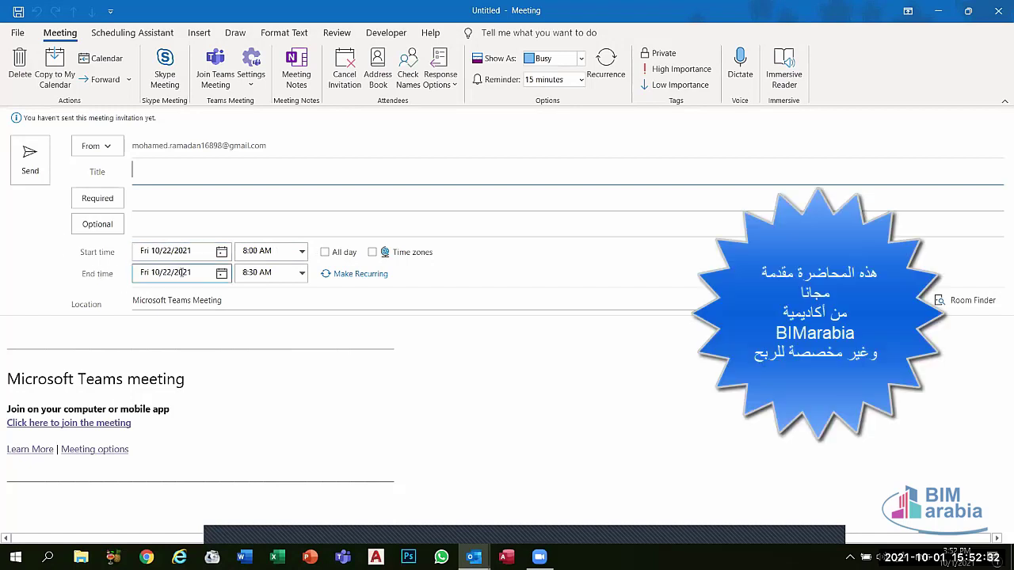
{"action": "left_click", "coordinate": [235, 302]}
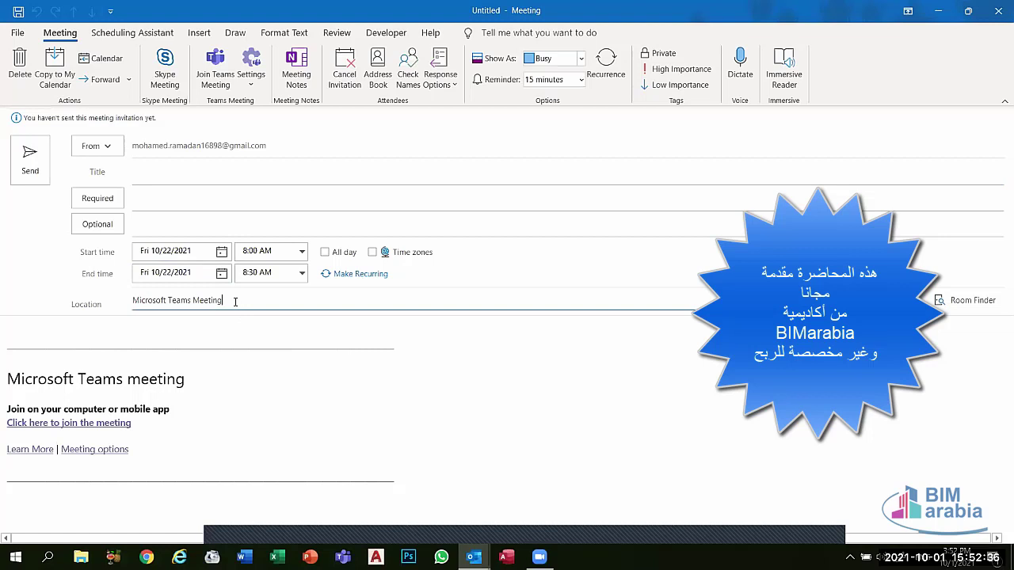
{"action": "left_click_drag", "start_coordinate": [236, 302], "coordinate": [109, 312]}
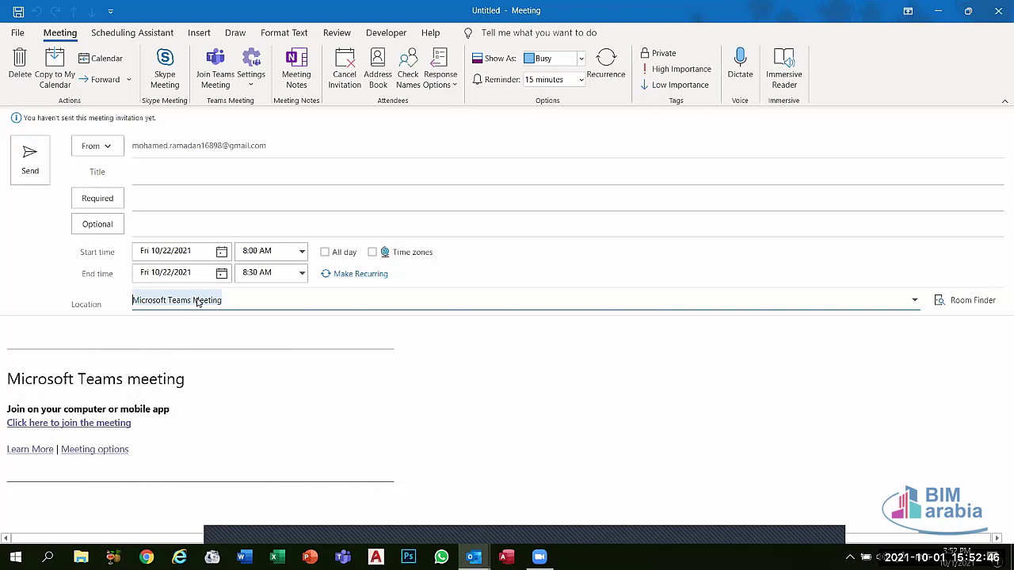
{"action": "left_click", "coordinate": [177, 200]}
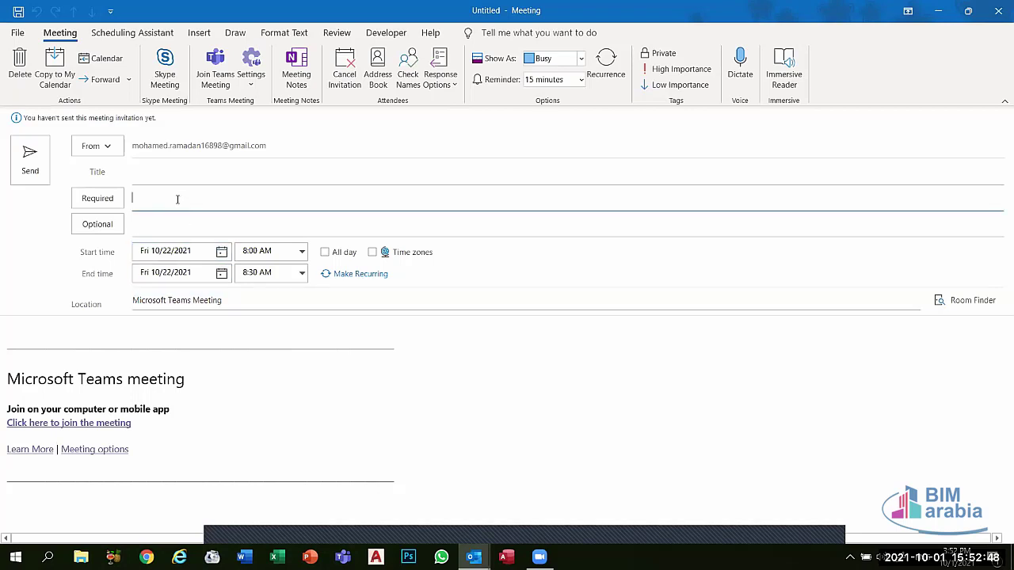
{"action": "left_click", "coordinate": [169, 175]}
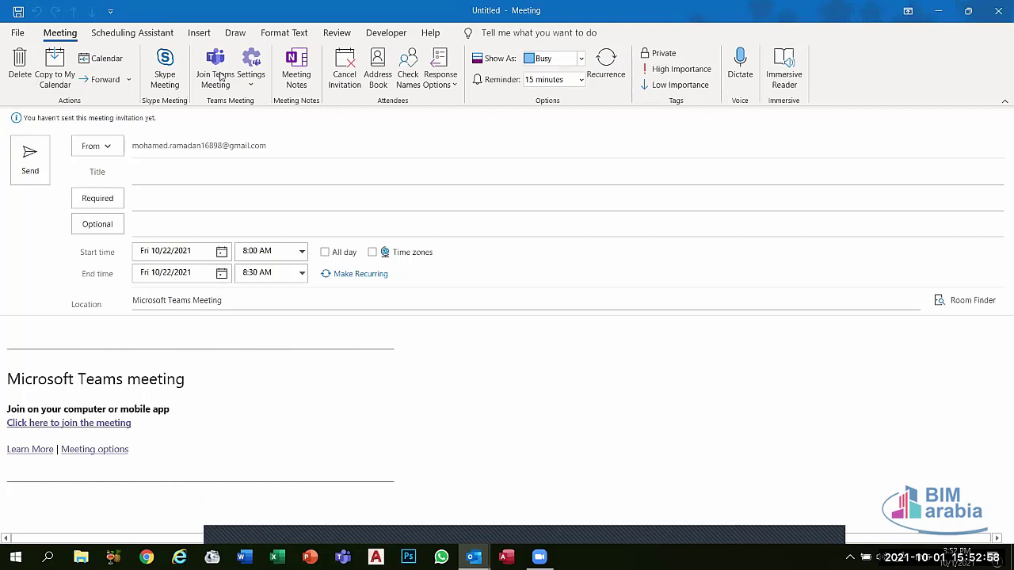
- Join the Teams meeting from the invitation with computer audio and camera off
{"action": "left_click", "coordinate": [221, 75]}
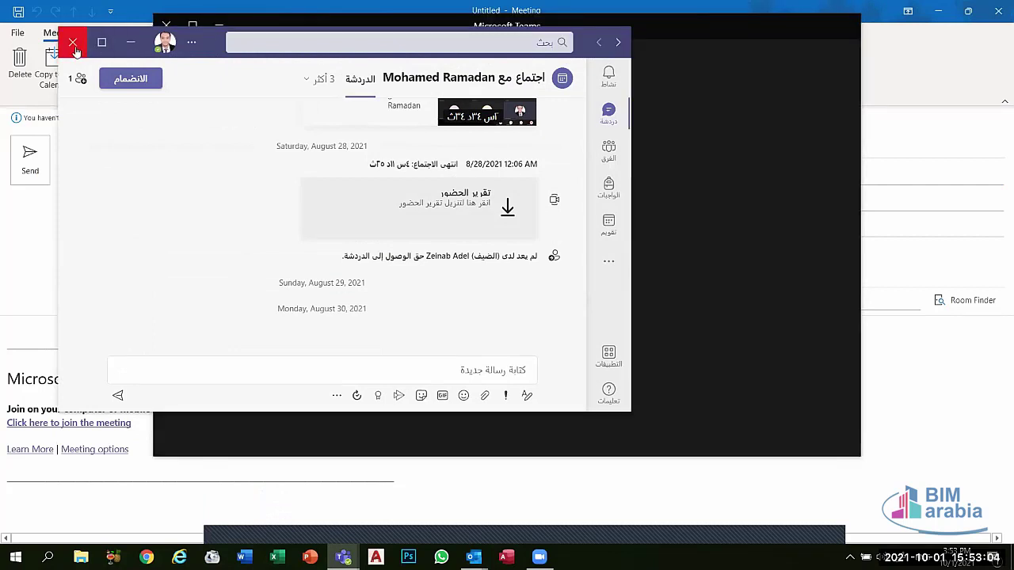
{"action": "left_click", "coordinate": [73, 44]}
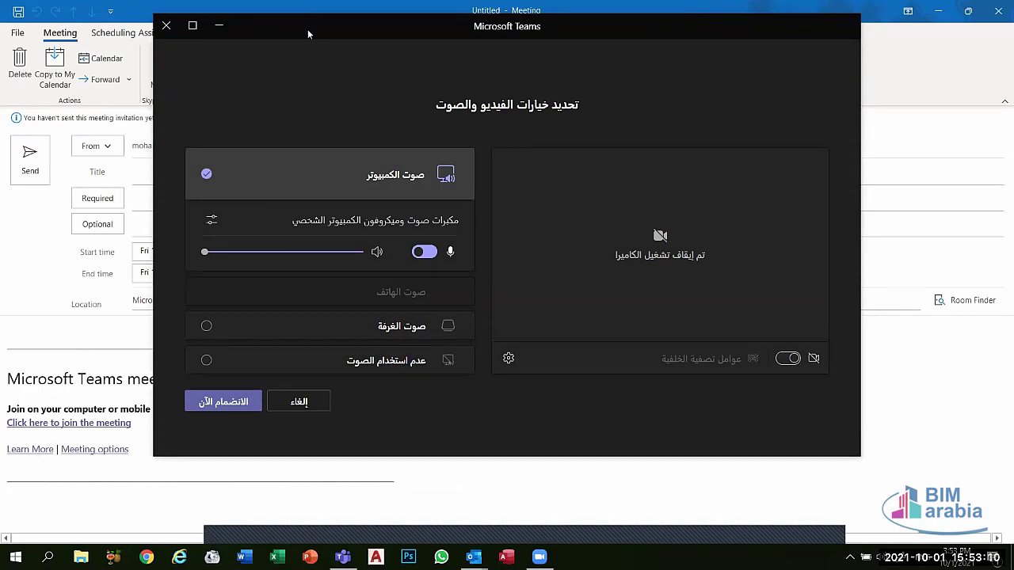
{"action": "left_click_drag", "start_coordinate": [307, 29], "coordinate": [391, 40]}
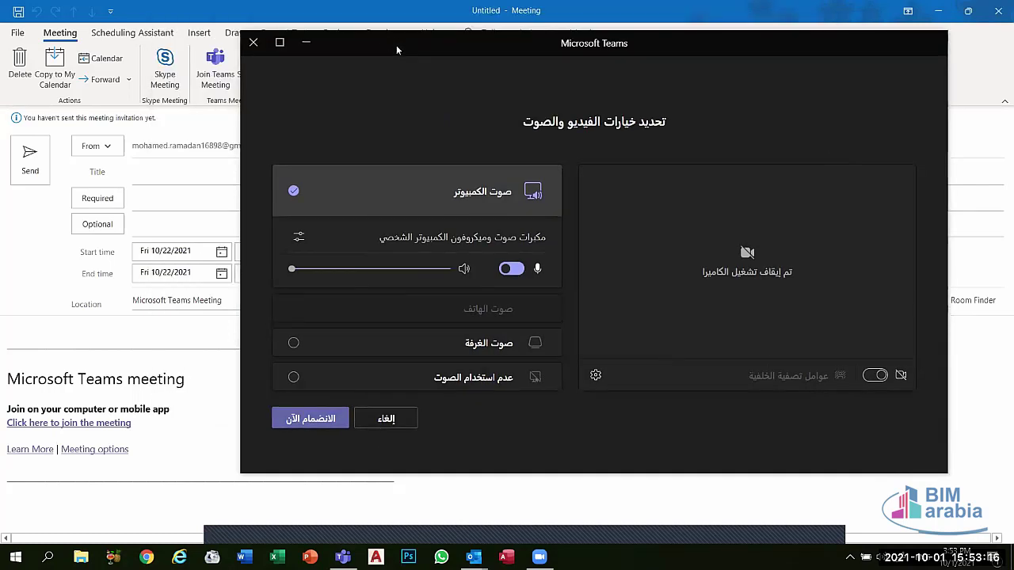
{"action": "left_click_drag", "start_coordinate": [396, 45], "coordinate": [372, 50]}
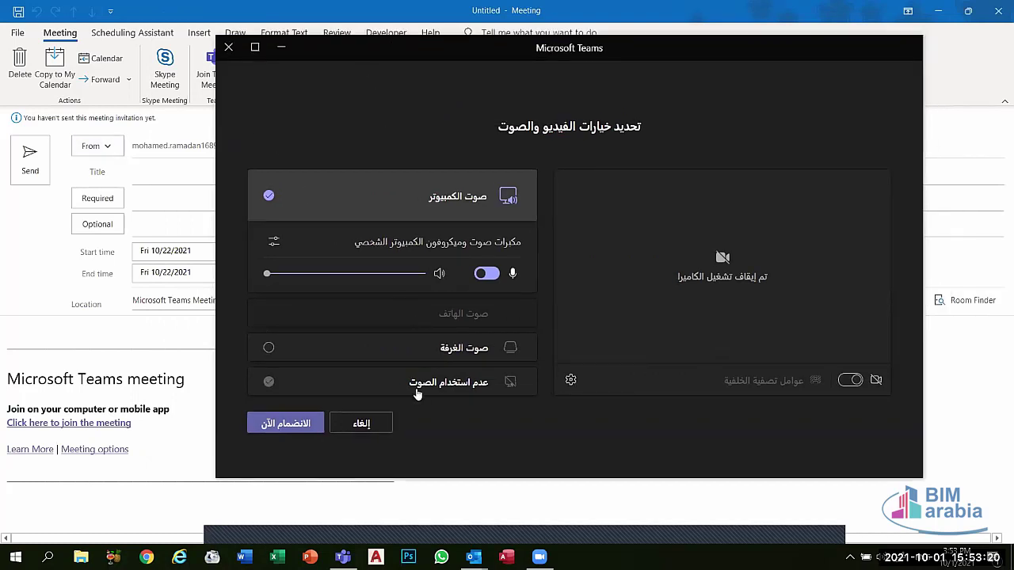
{"action": "left_click", "coordinate": [288, 426]}
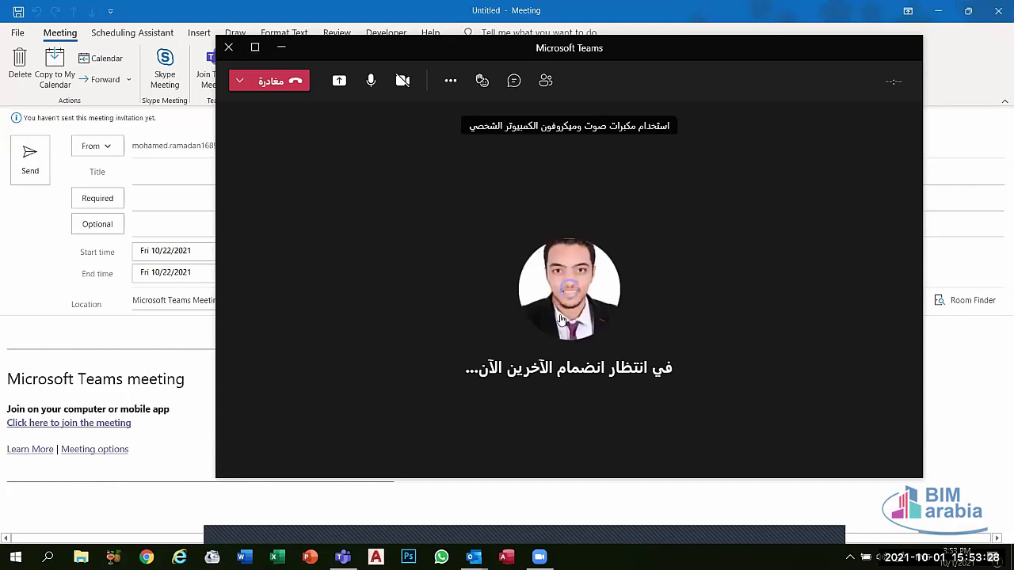
- Show the meeting's Participants list with only the organiser, and try the Reactions tray
{"action": "left_click", "coordinate": [448, 85]}
{"action": "left_click", "coordinate": [449, 85]}
{"action": "left_click", "coordinate": [447, 86]}
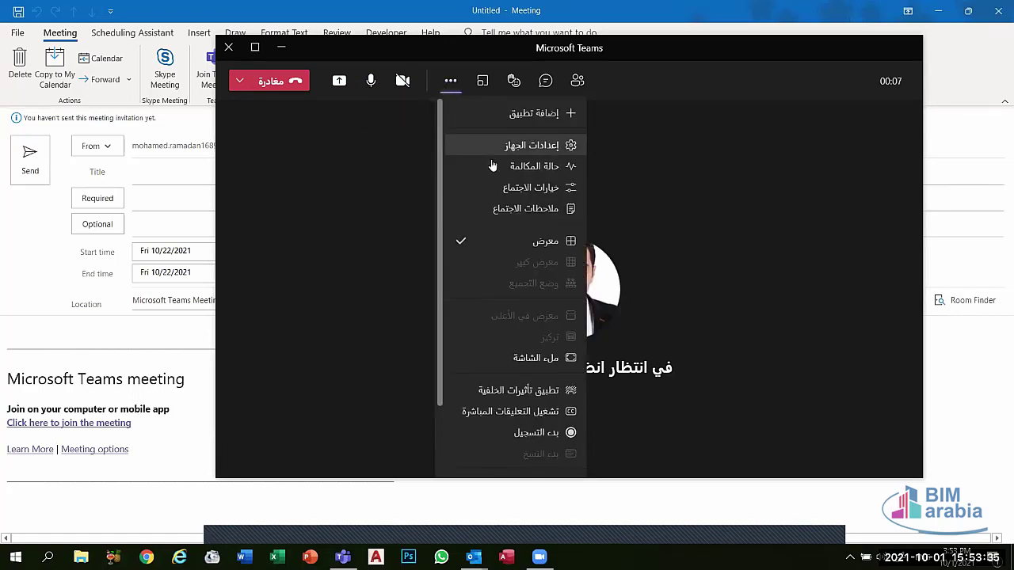
{"action": "left_click", "coordinate": [577, 82]}
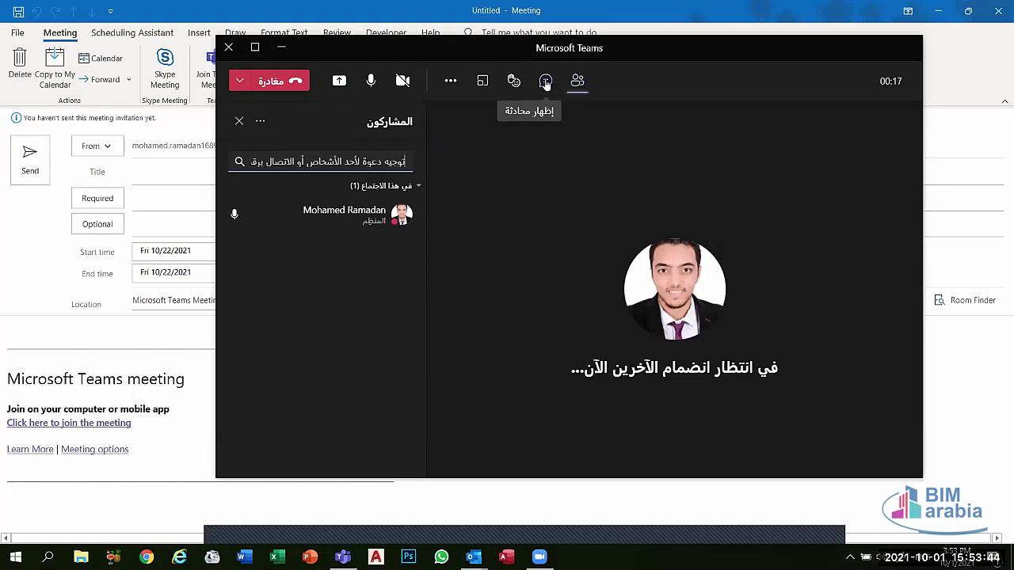
{"action": "left_click", "coordinate": [514, 81]}
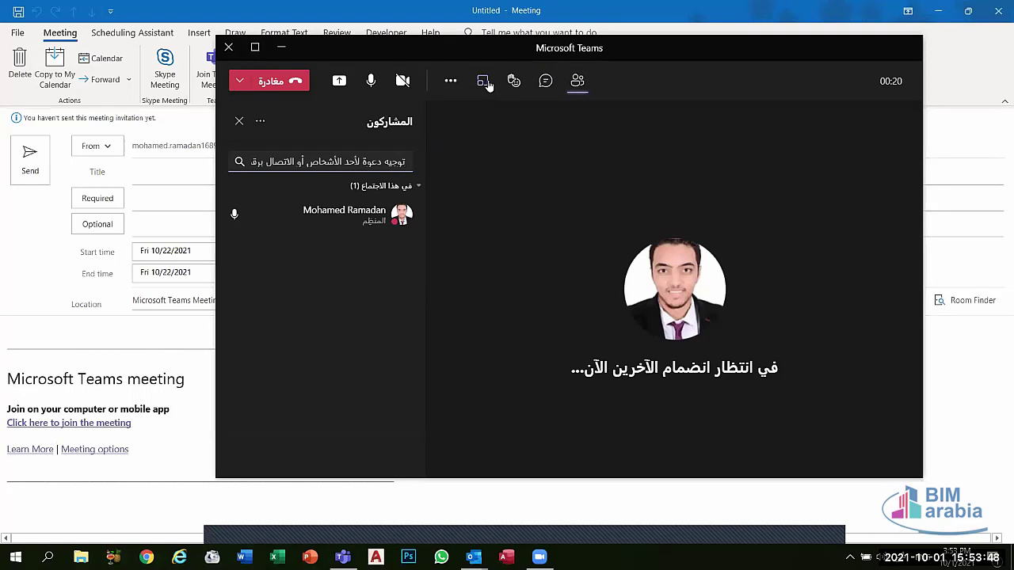
{"action": "left_click", "coordinate": [450, 81]}
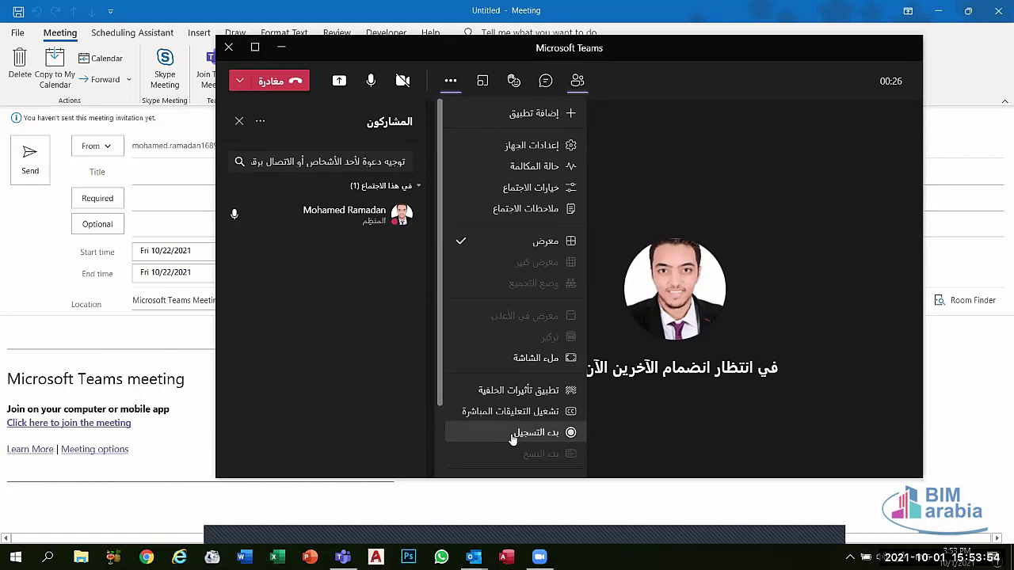
{"action": "left_click", "coordinate": [349, 328]}
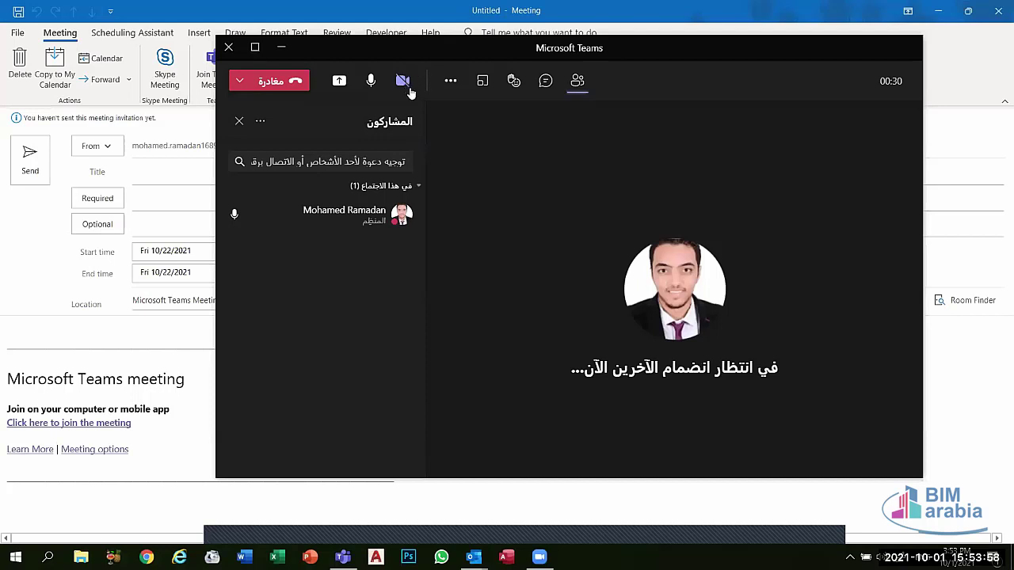
- Review the Share content options: screen, window, Microsoft Whiteboard and PowerPoint Live
{"action": "mouse_move", "coordinate": [411, 93]}
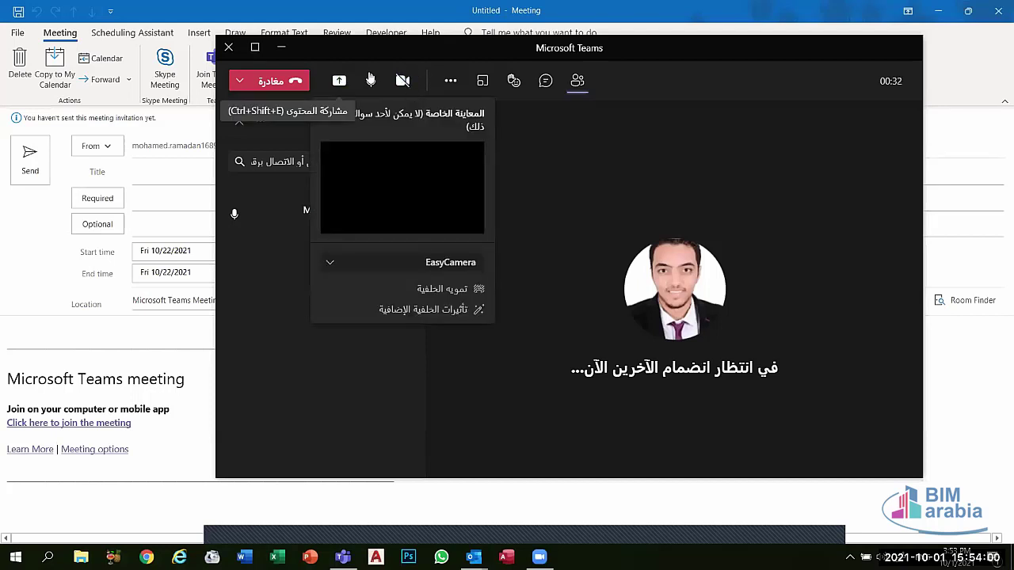
{"action": "left_click", "coordinate": [349, 91]}
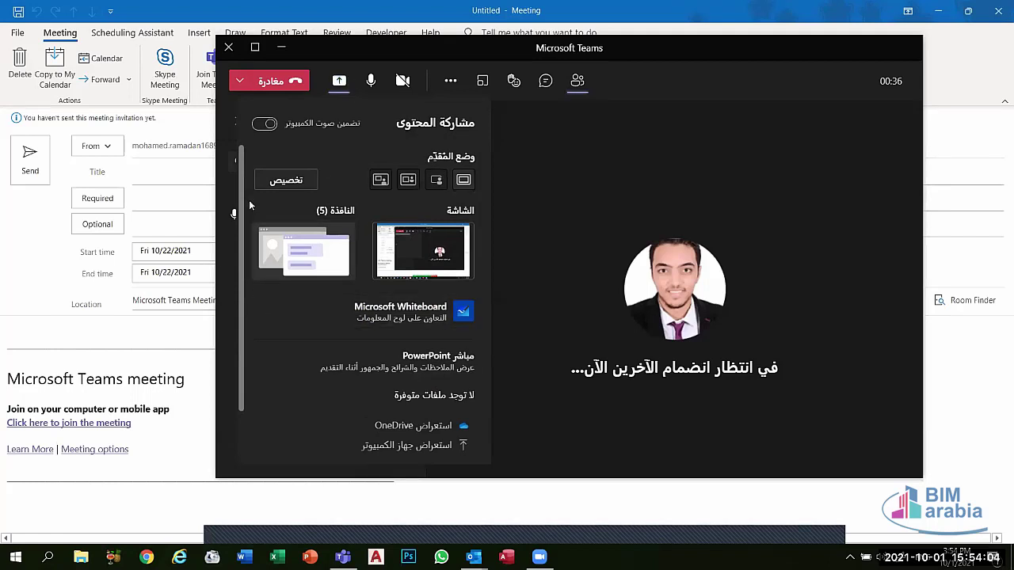
{"action": "scroll", "coordinate": [250, 246], "scroll_direction": "down", "scroll_amount": 2}
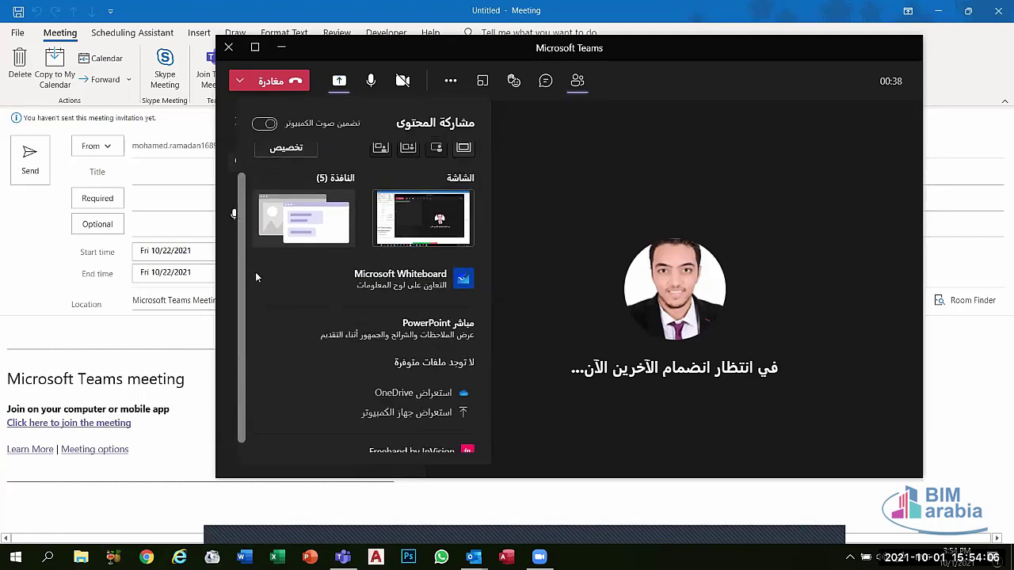
{"action": "scroll", "coordinate": [256, 191], "scroll_direction": "up", "scroll_amount": 2}
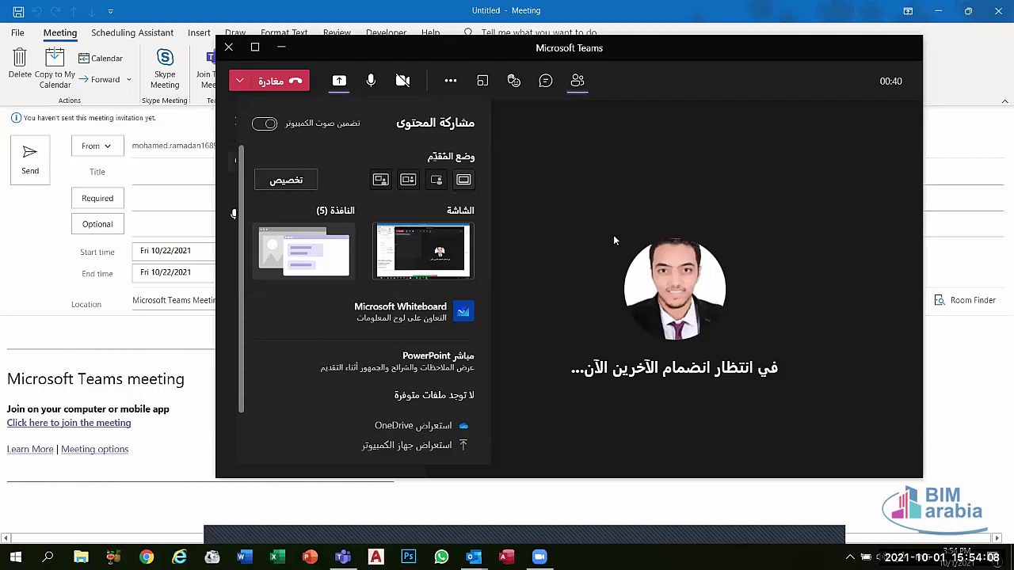
{"action": "left_click", "coordinate": [339, 80]}
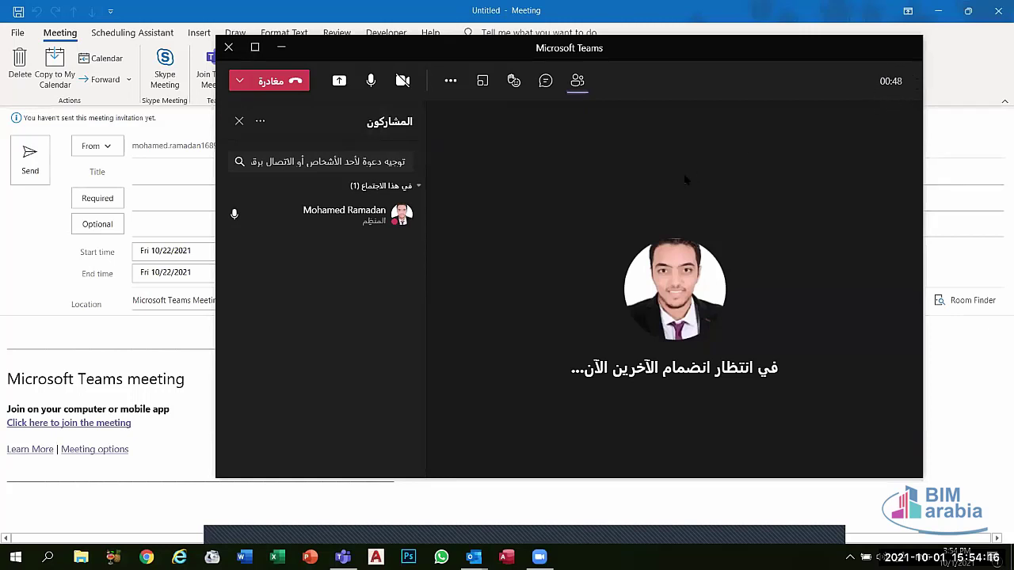
- Leave the meeting, dismiss the call rating, and bring up the meeting's chat thread maximised
{"action": "left_click", "coordinate": [269, 80]}
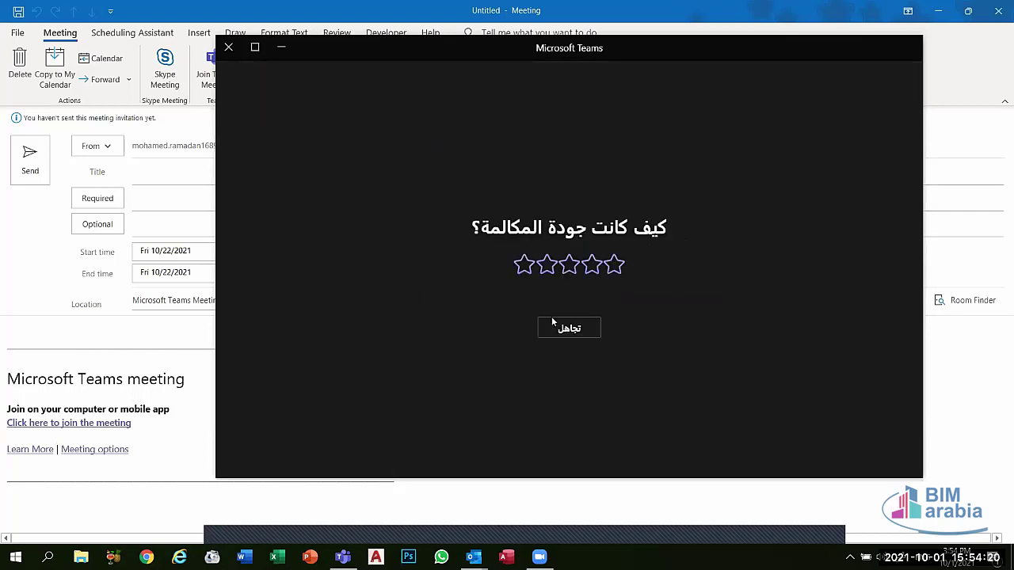
{"action": "left_click", "coordinate": [561, 331]}
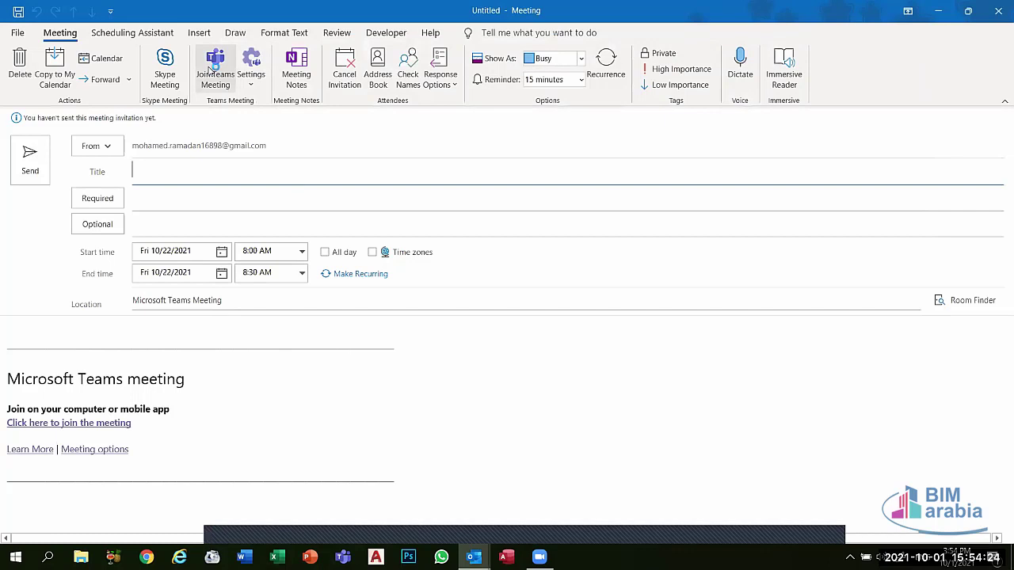
{"action": "left_click", "coordinate": [211, 70]}
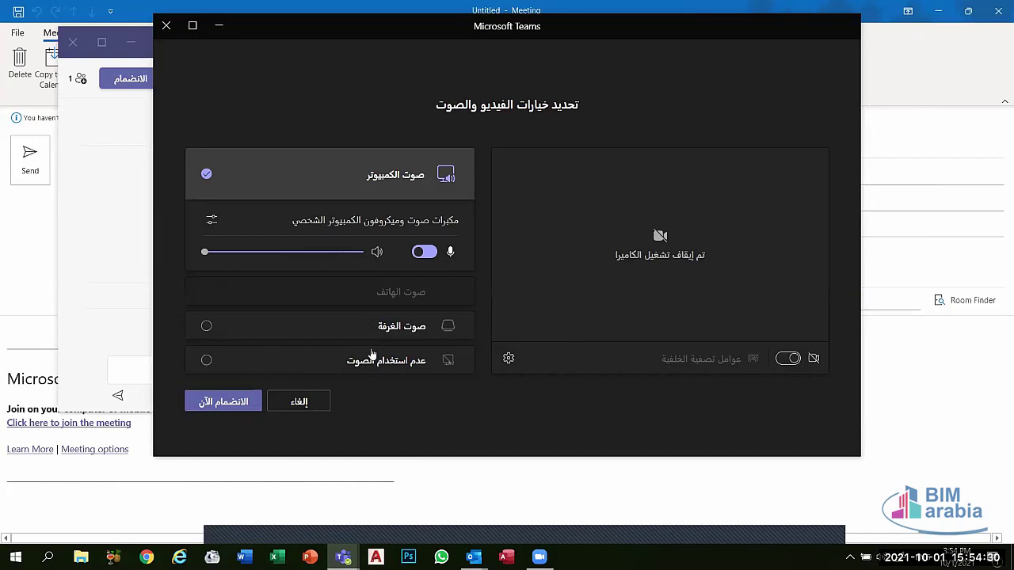
{"action": "left_click", "coordinate": [166, 25]}
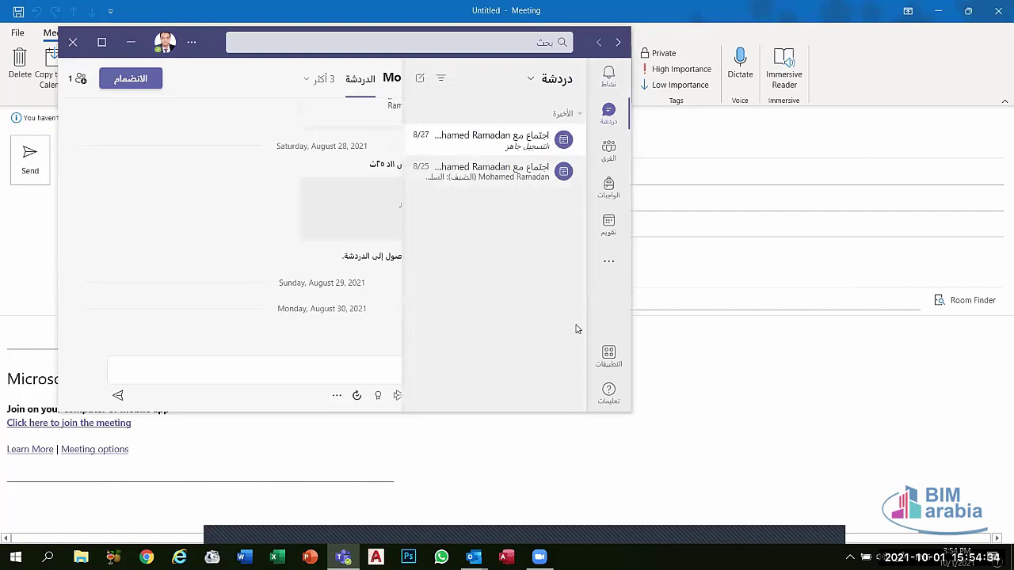
{"action": "left_click", "coordinate": [119, 79]}
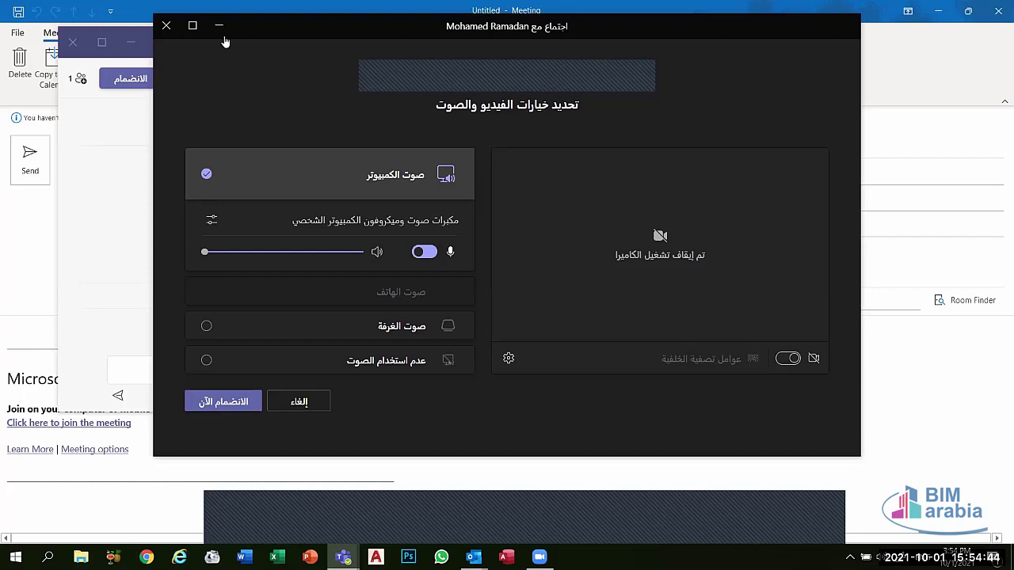
{"action": "left_click", "coordinate": [172, 31]}
{"action": "left_click", "coordinate": [614, 102]}
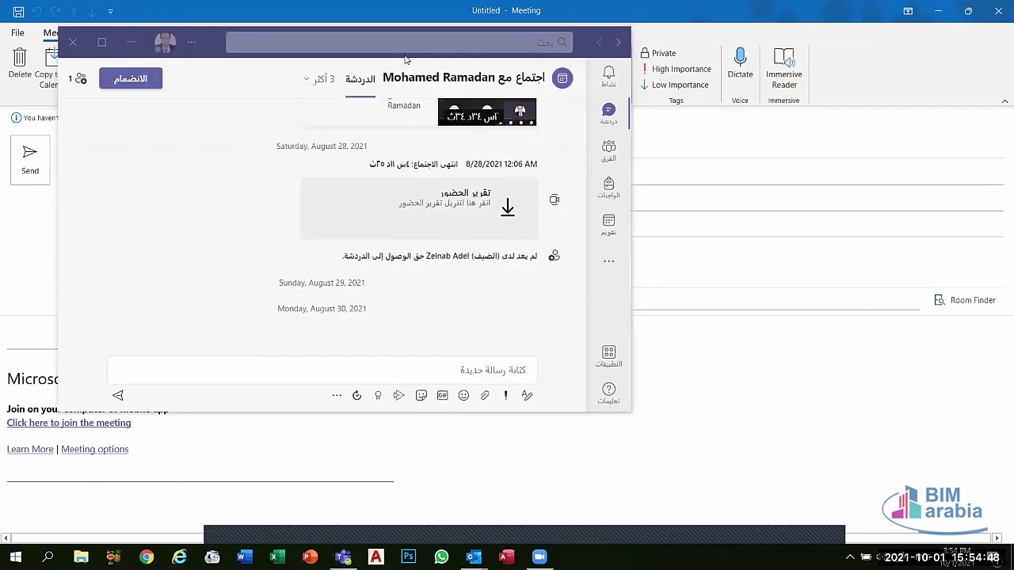
{"action": "left_click", "coordinate": [102, 42]}
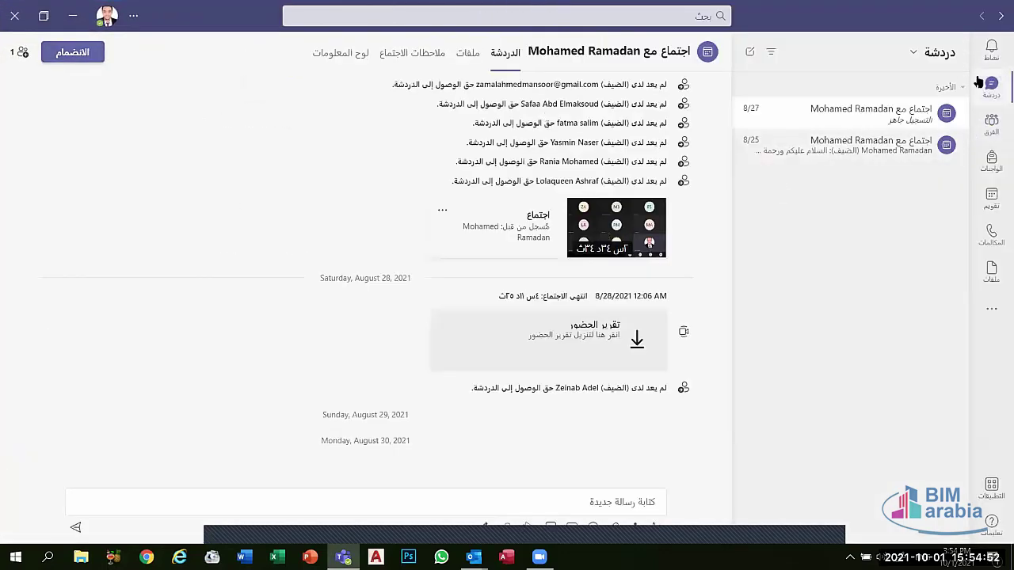
- Move through Activity, Chat and Teams in the app rail, ending on Assignments
{"action": "left_click", "coordinate": [990, 55]}
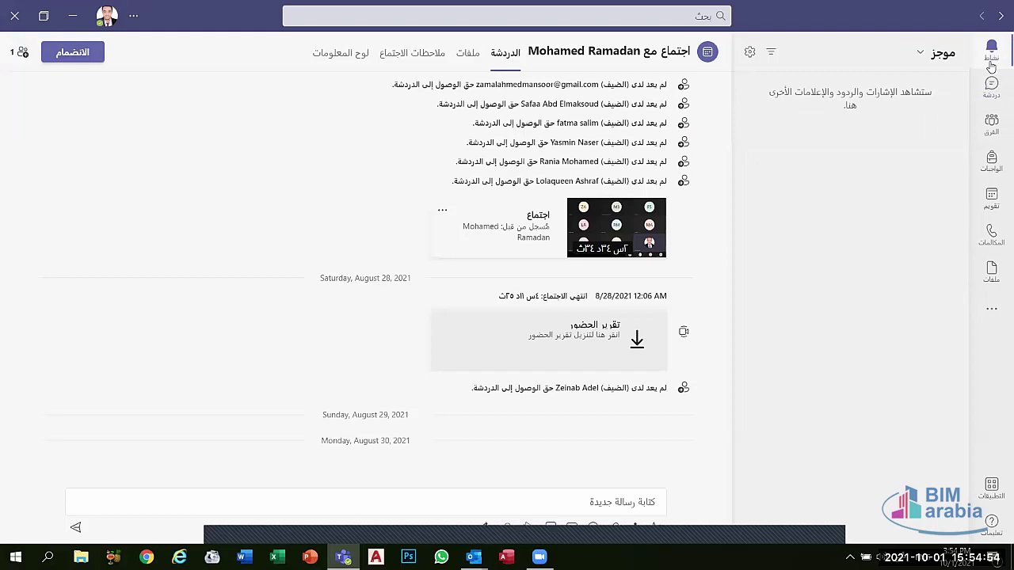
{"action": "left_click", "coordinate": [990, 89]}
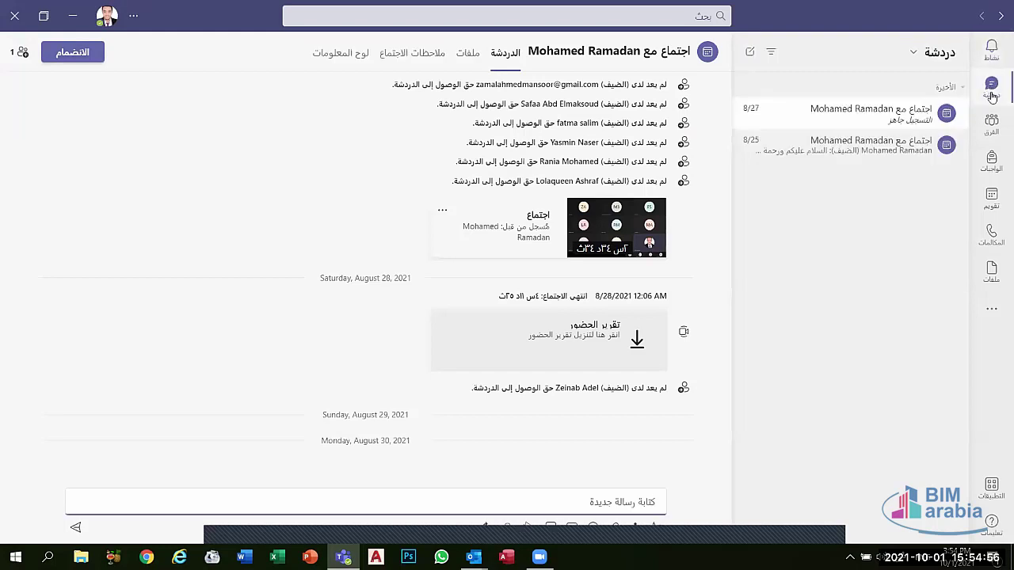
{"action": "left_click", "coordinate": [996, 133]}
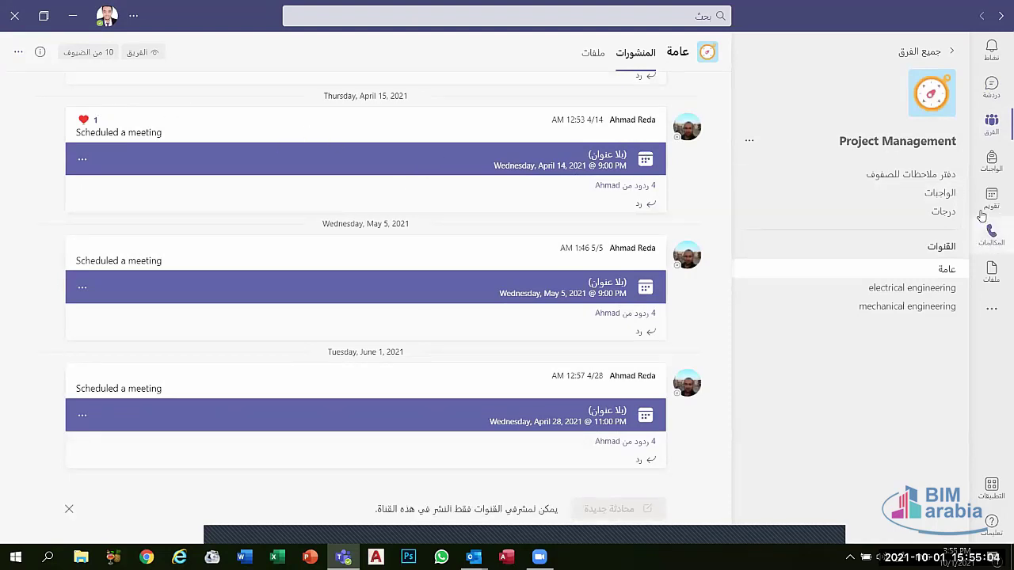
{"action": "left_click", "coordinate": [985, 170]}
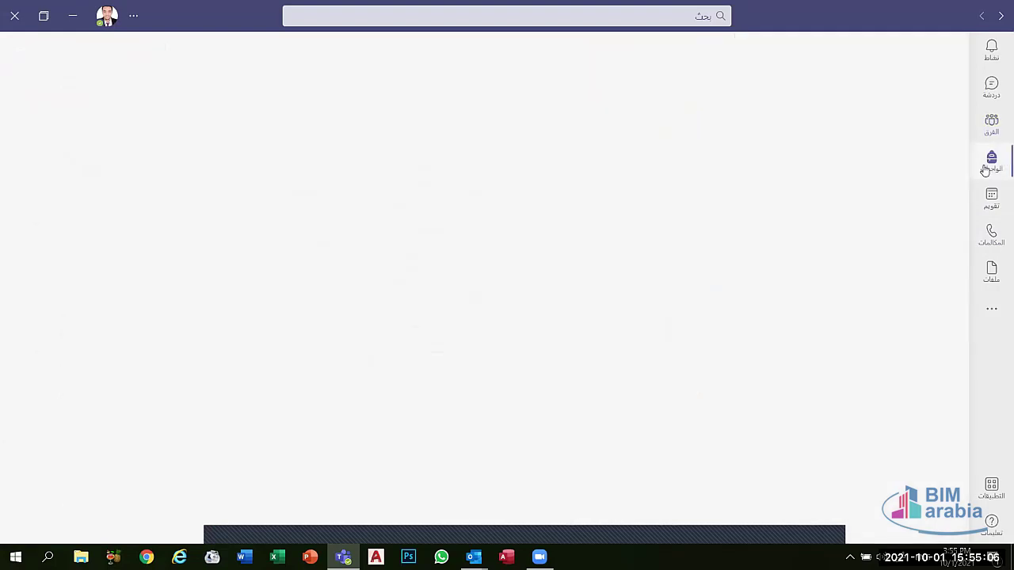
- Save an untitled meeting for Friday 10/1/2021, 4:00–4:30 PM, from the Teams calendar
{"action": "left_click", "coordinate": [997, 207]}
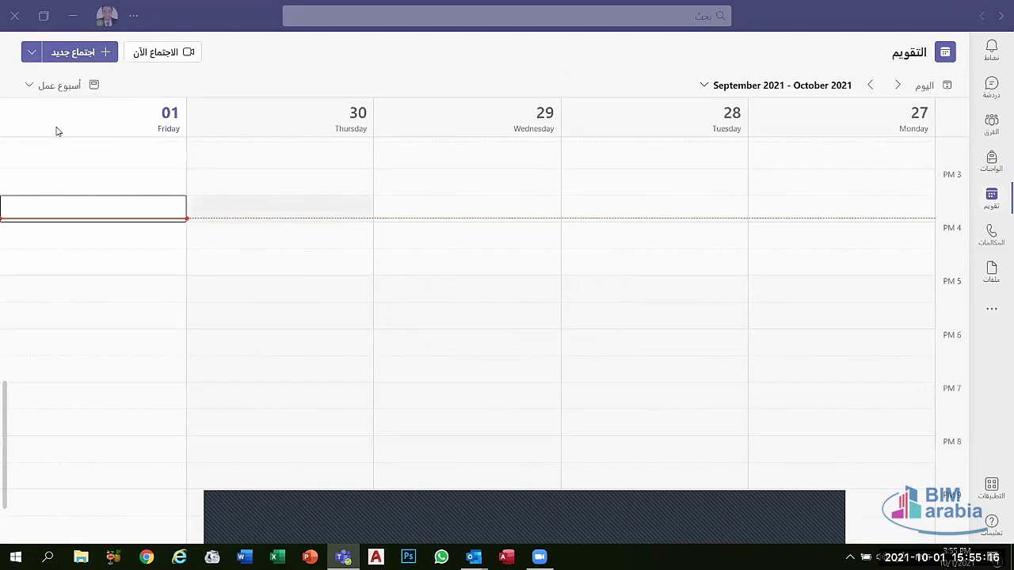
{"action": "left_click", "coordinate": [83, 57]}
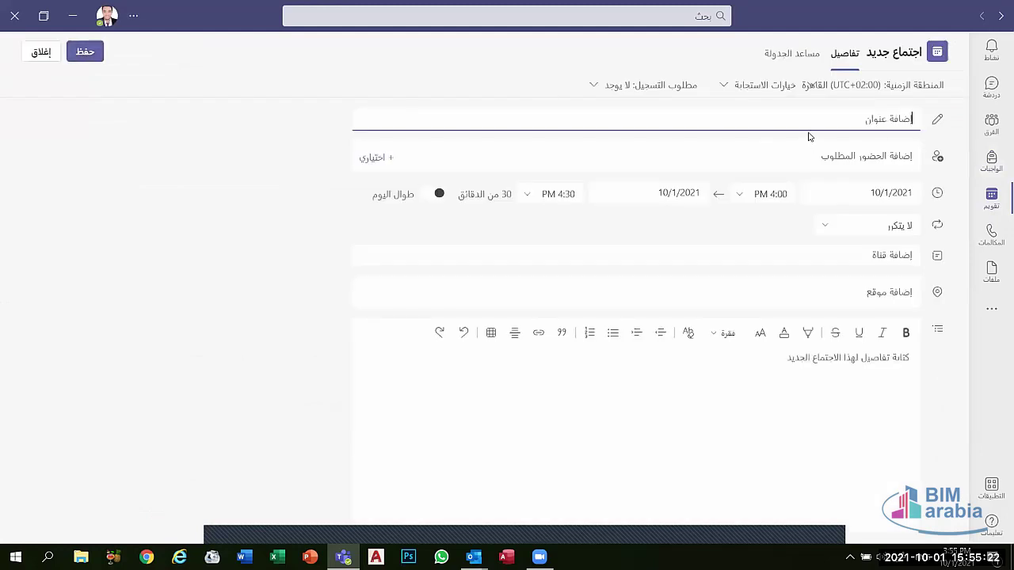
{"action": "left_click", "coordinate": [818, 165]}
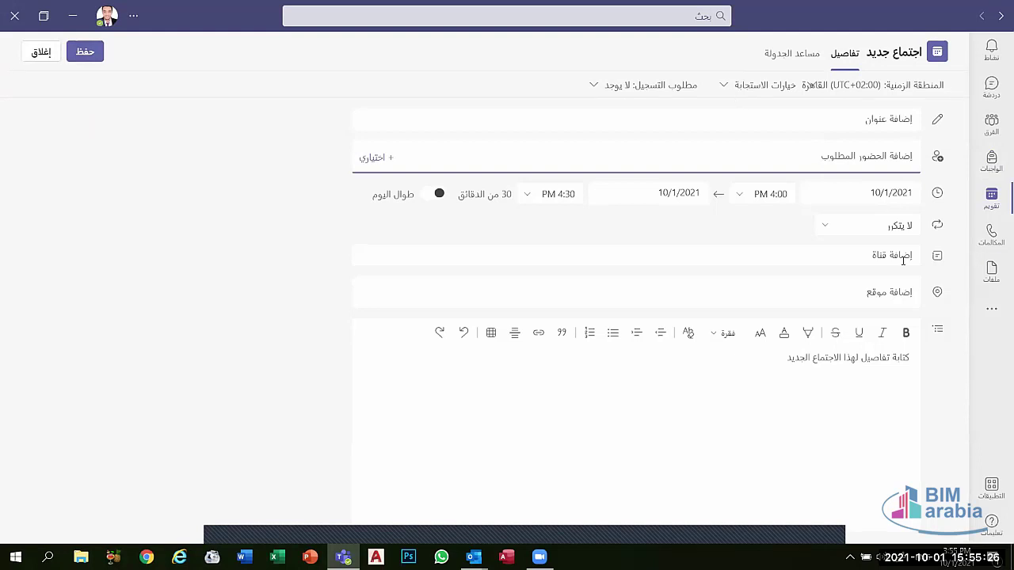
{"action": "left_click", "coordinate": [85, 54]}
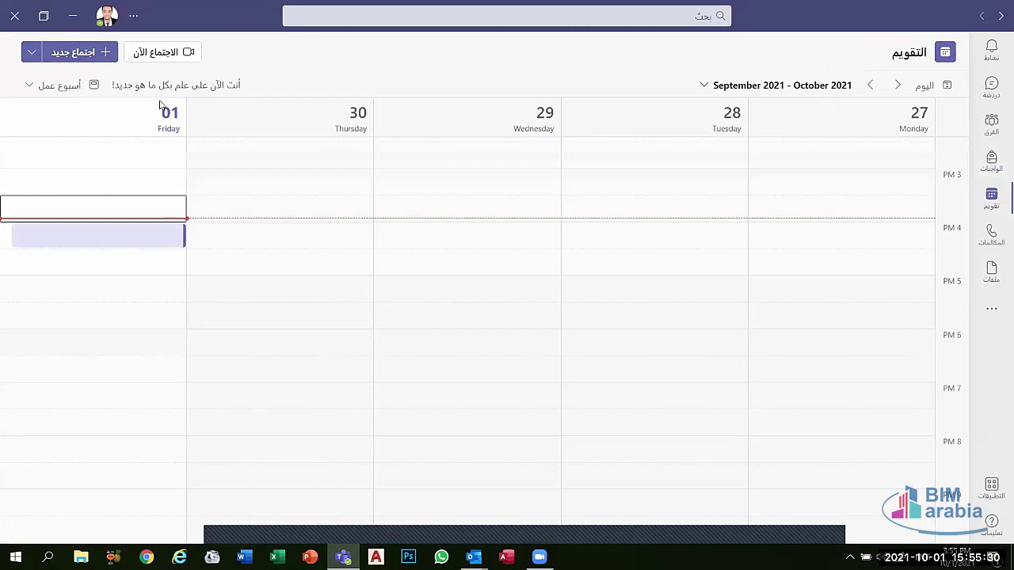
- Start an instant Meet now meeting and join it with computer audio
{"action": "left_click", "coordinate": [148, 53]}
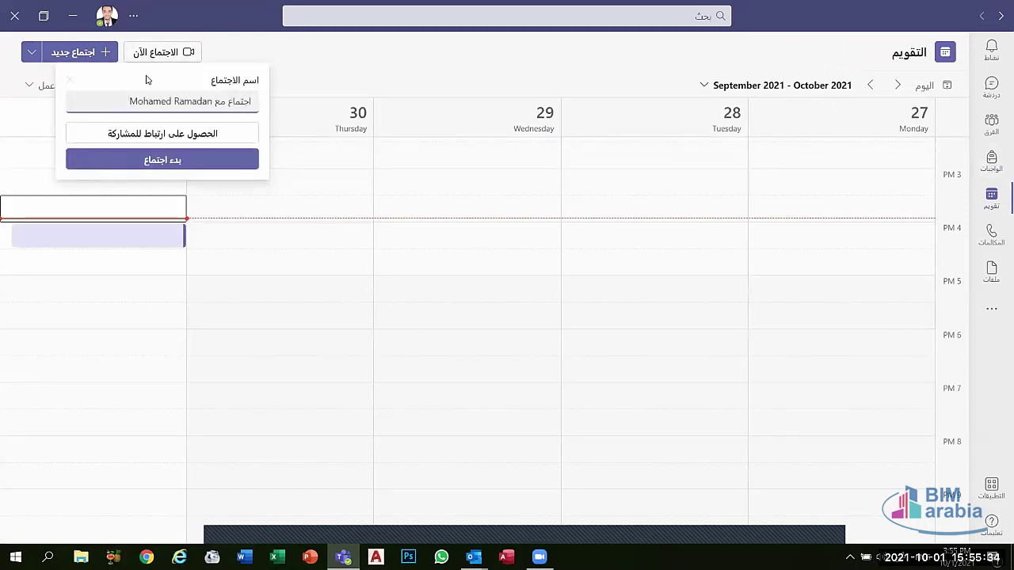
{"action": "left_click", "coordinate": [178, 141]}
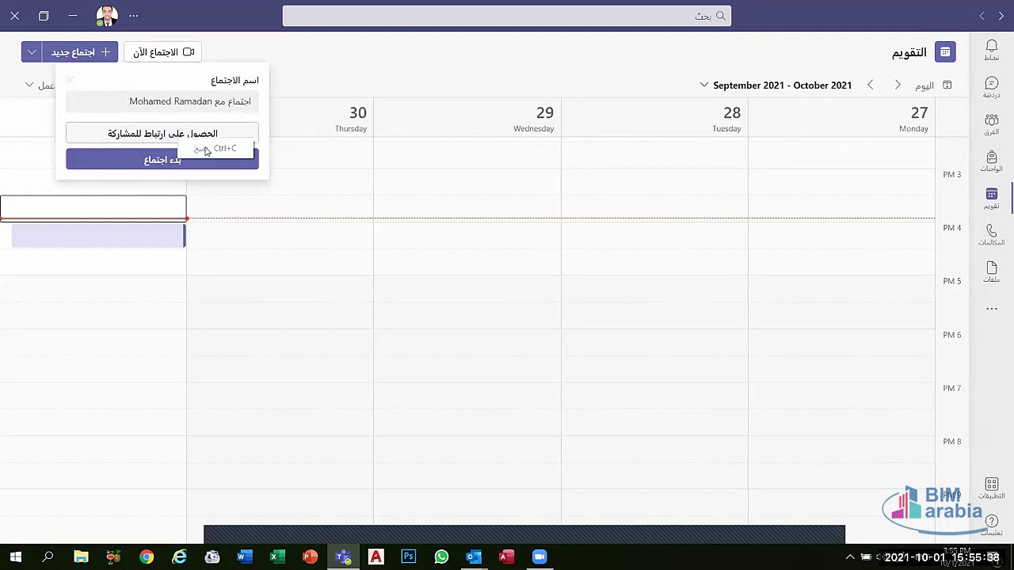
{"action": "left_click", "coordinate": [173, 135]}
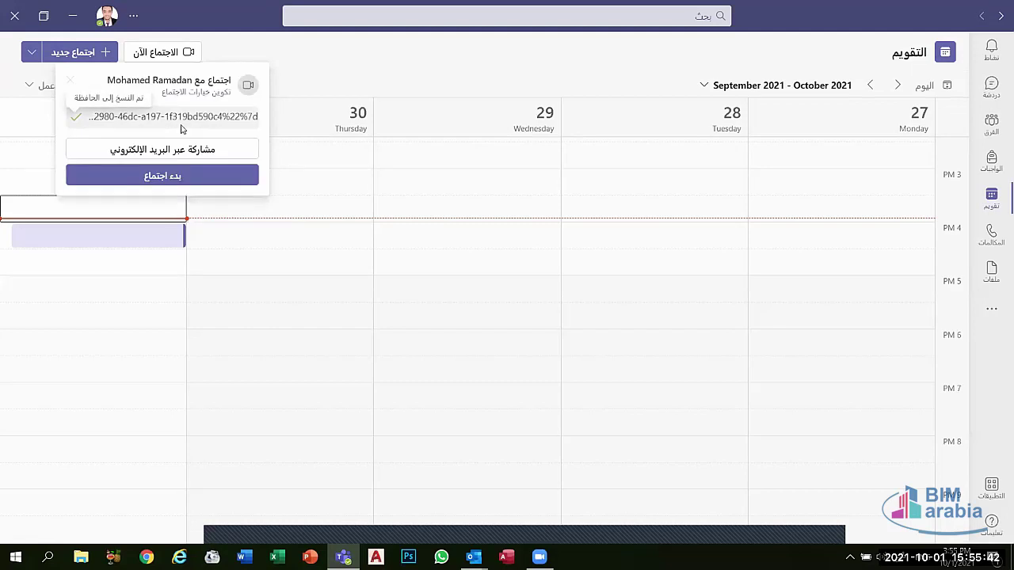
{"action": "left_click", "coordinate": [187, 176]}
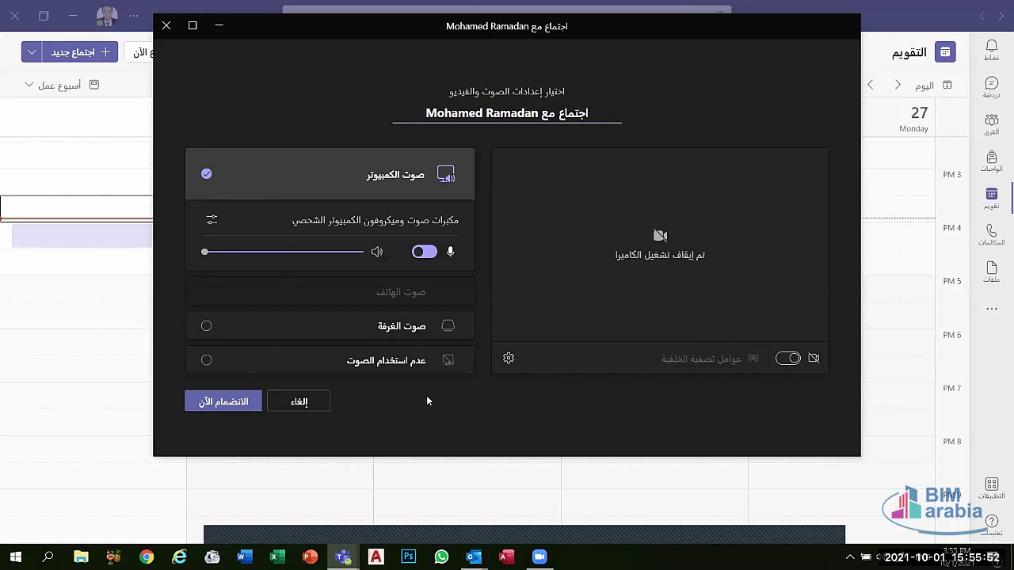
{"action": "left_click", "coordinate": [240, 405]}
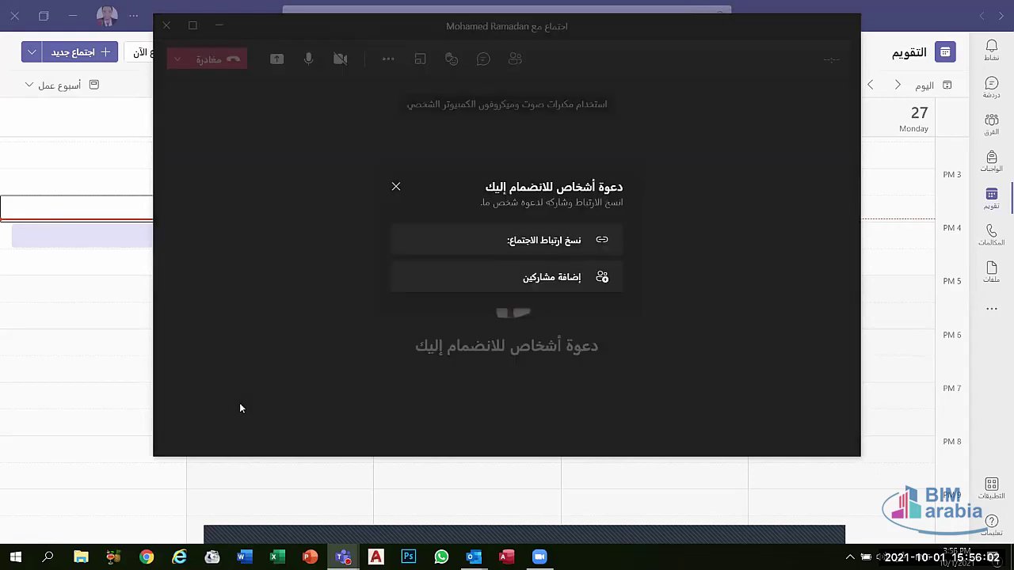
- Copy the meeting join link, dismiss the invite prompt, and shrink the call to a mini-window
{"action": "left_click", "coordinate": [571, 240]}
{"action": "left_click", "coordinate": [559, 247]}
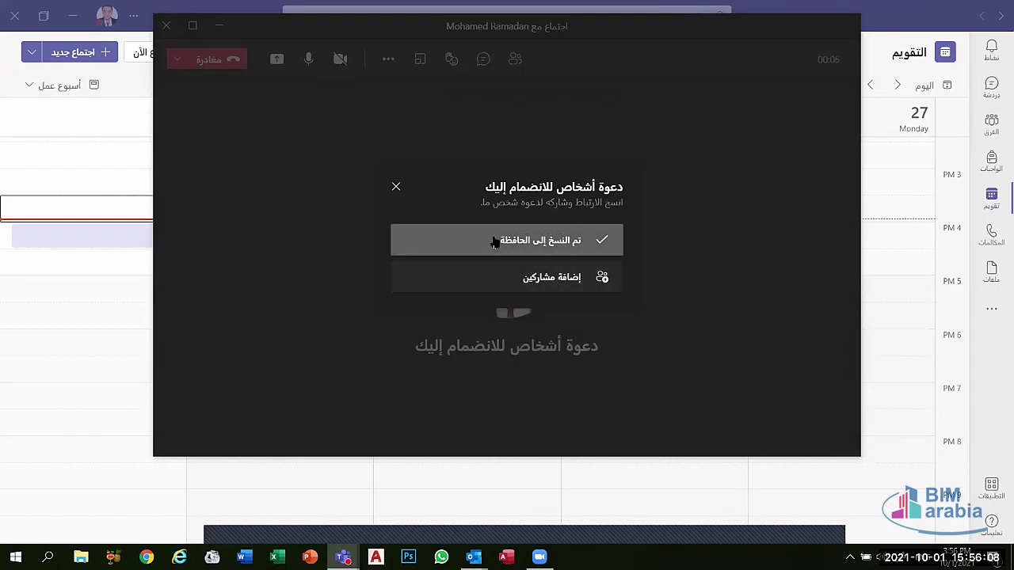
{"action": "left_click", "coordinate": [396, 186]}
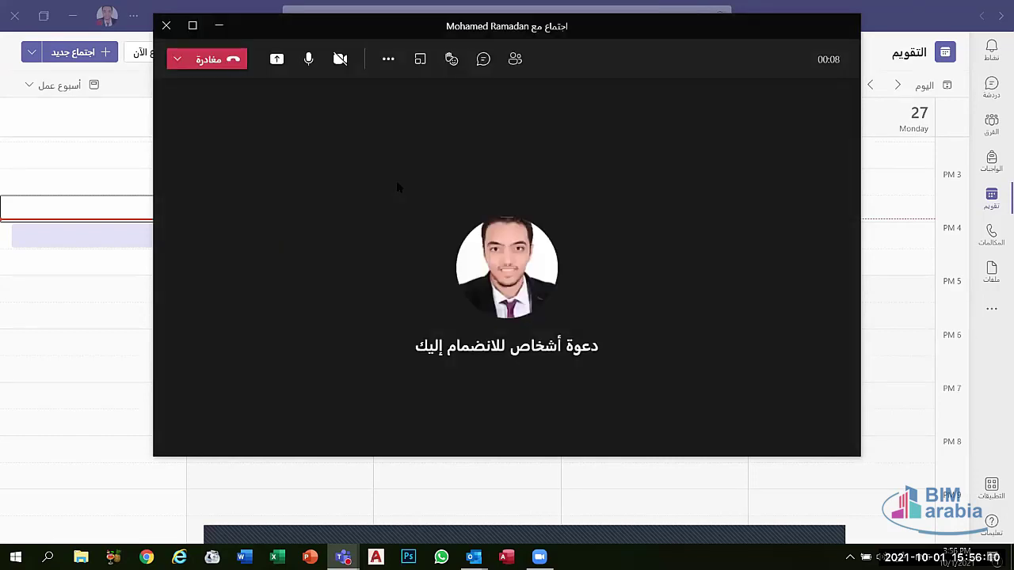
{"action": "left_click", "coordinate": [219, 25]}
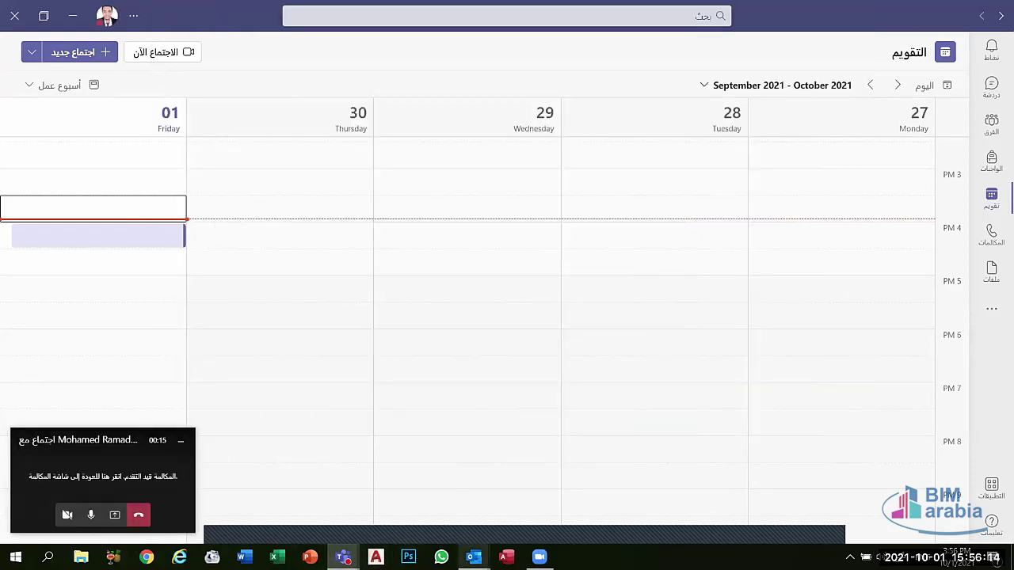
- Replace the untitled meeting draft's Location text with the pasted Teams meeting link
{"action": "left_click", "coordinate": [474, 557]}
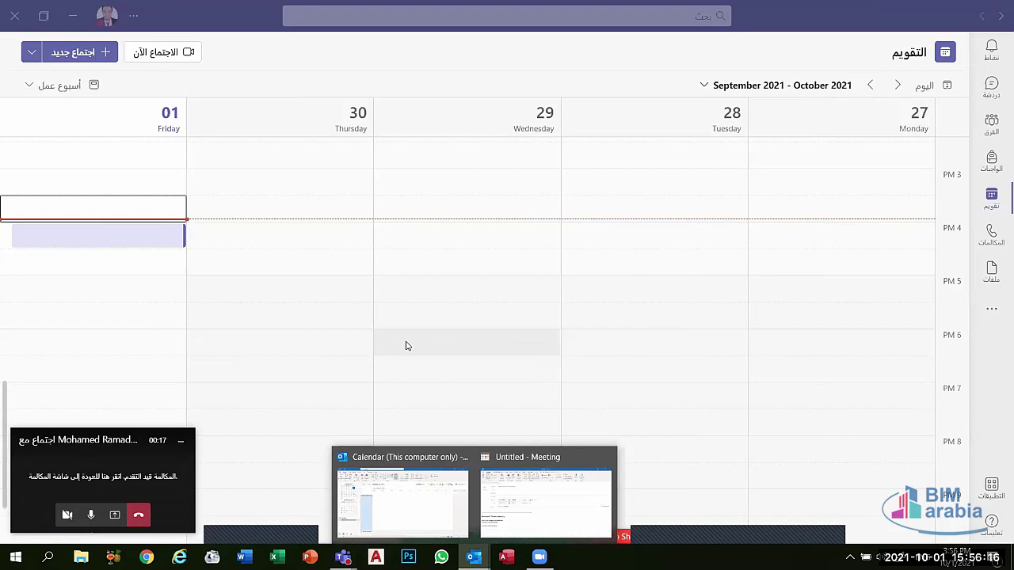
{"action": "left_click", "coordinate": [501, 498]}
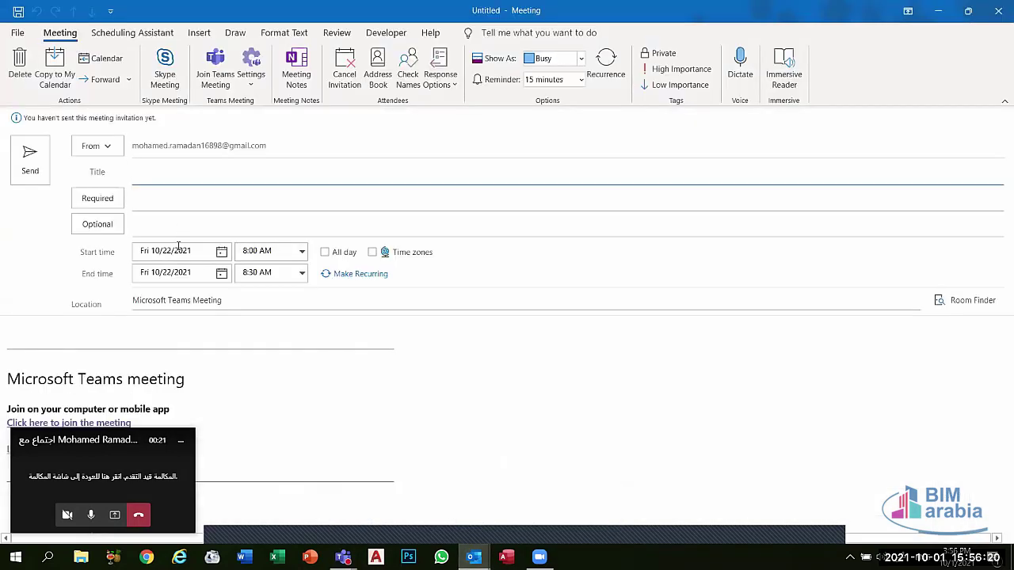
{"action": "left_click", "coordinate": [232, 298]}
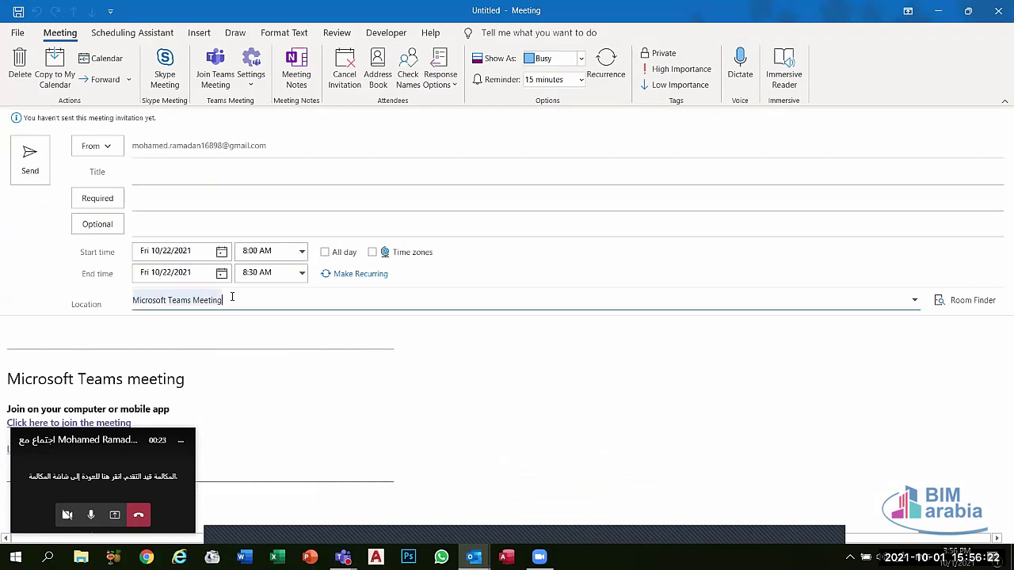
{"action": "key", "text": "BackSpace"}
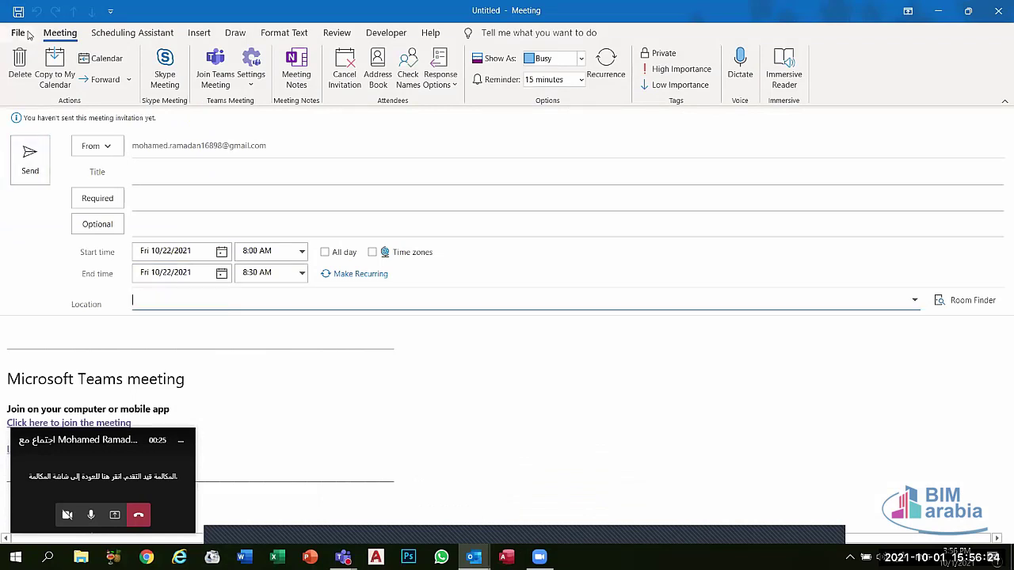
{"action": "right_click", "coordinate": [205, 298]}
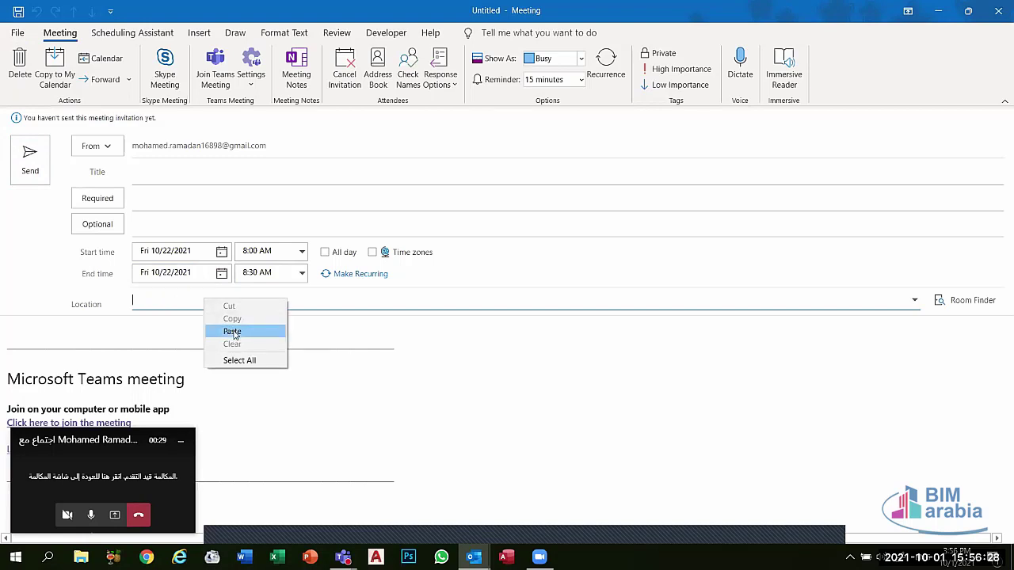
{"action": "left_click", "coordinate": [232, 332]}
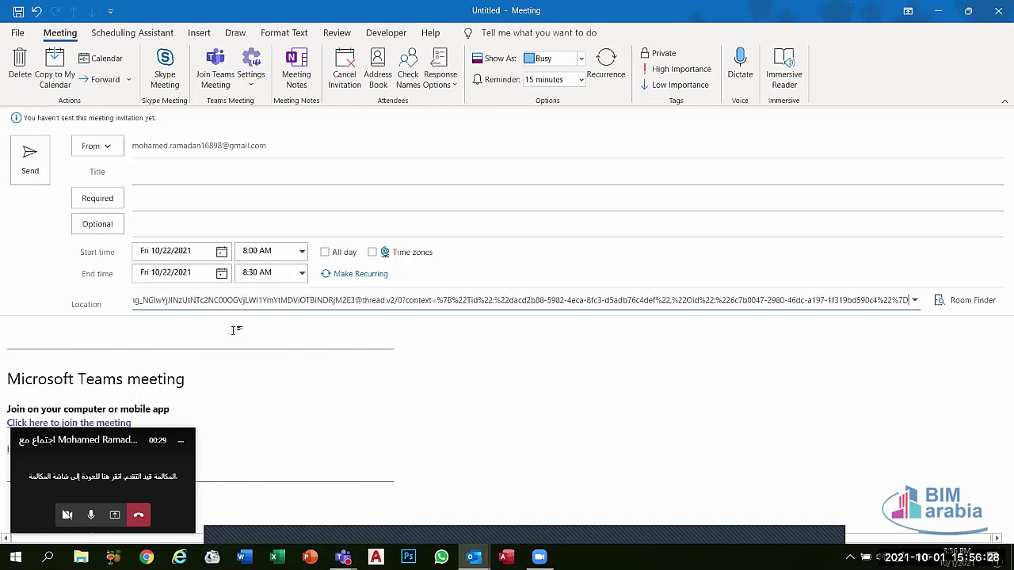
{"action": "left_click", "coordinate": [337, 316]}
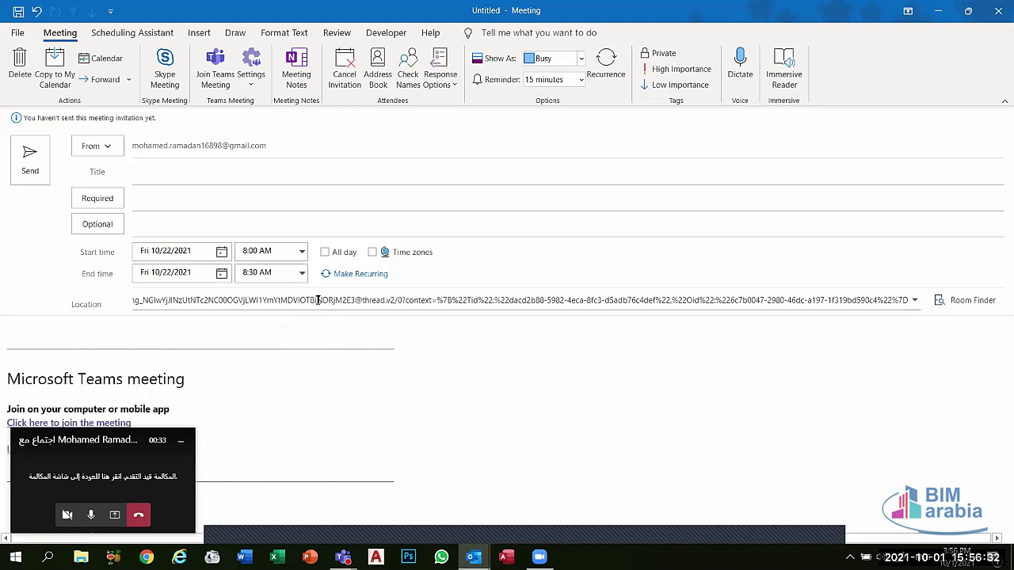
- Send the meeting invitation and agree to save it without recipients
{"action": "left_click", "coordinate": [138, 440]}
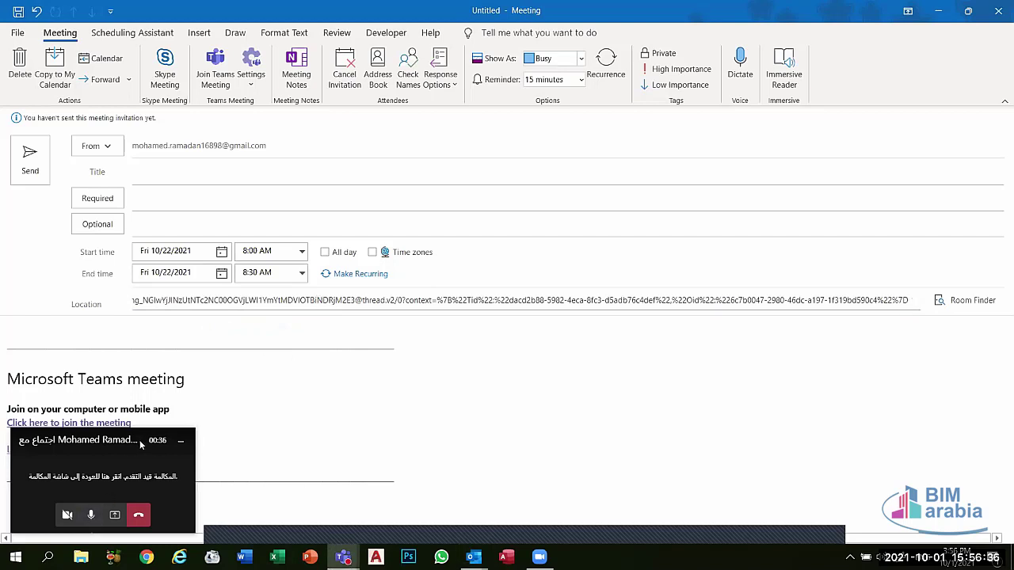
{"action": "left_click_drag", "start_coordinate": [140, 440], "coordinate": [651, 354]}
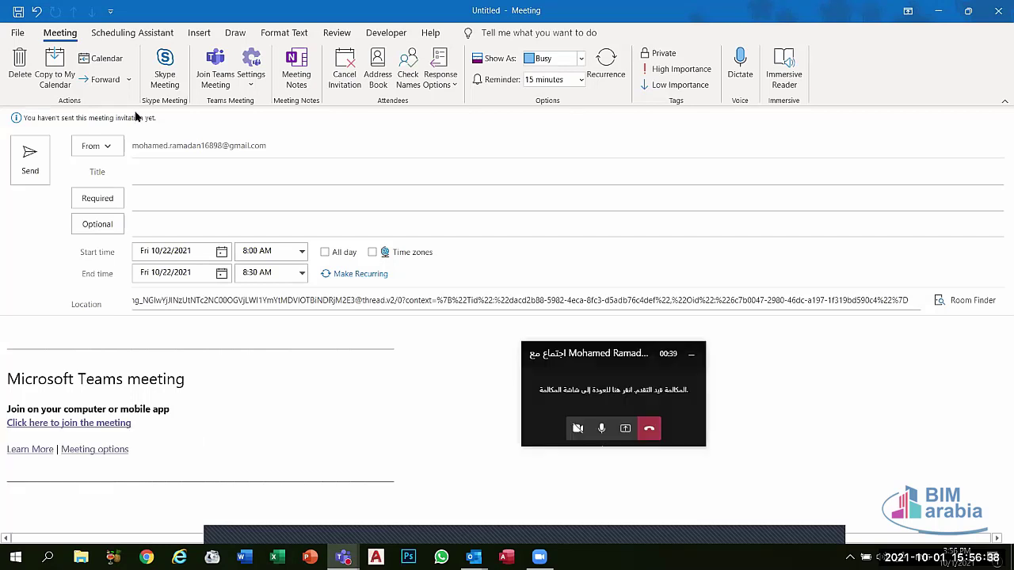
{"action": "left_click", "coordinate": [112, 146]}
{"action": "left_click", "coordinate": [115, 146]}
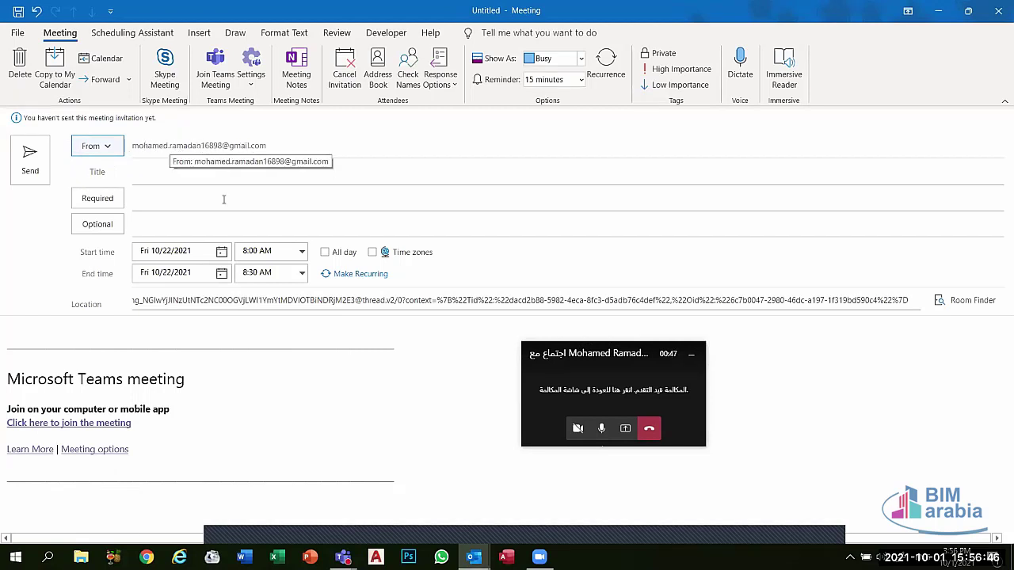
{"action": "left_click", "coordinate": [204, 251]}
{"action": "left_click", "coordinate": [175, 300]}
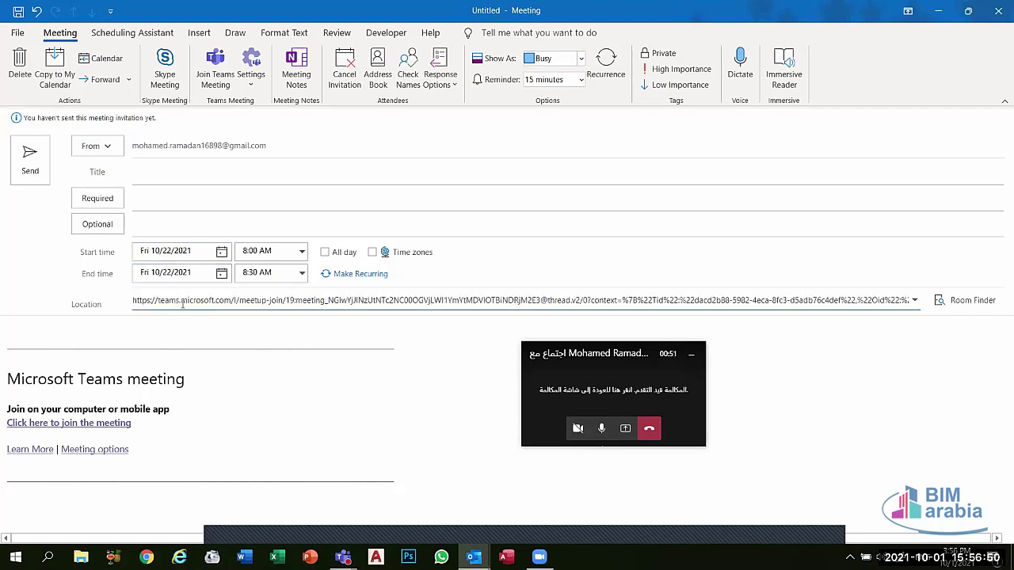
{"action": "left_click", "coordinate": [31, 159]}
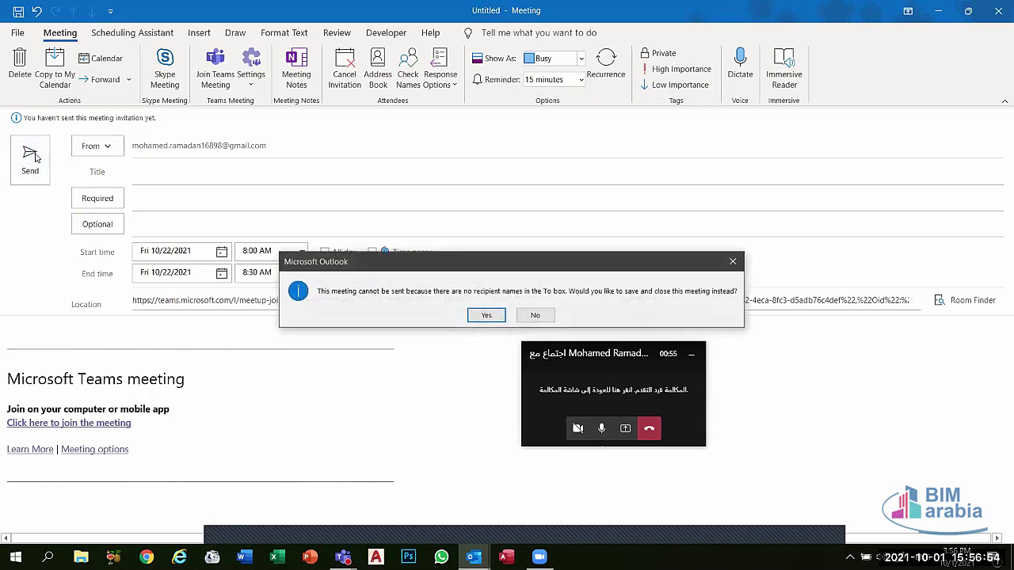
{"action": "left_click", "coordinate": [486, 316]}
{"action": "left_click", "coordinate": [486, 316]}
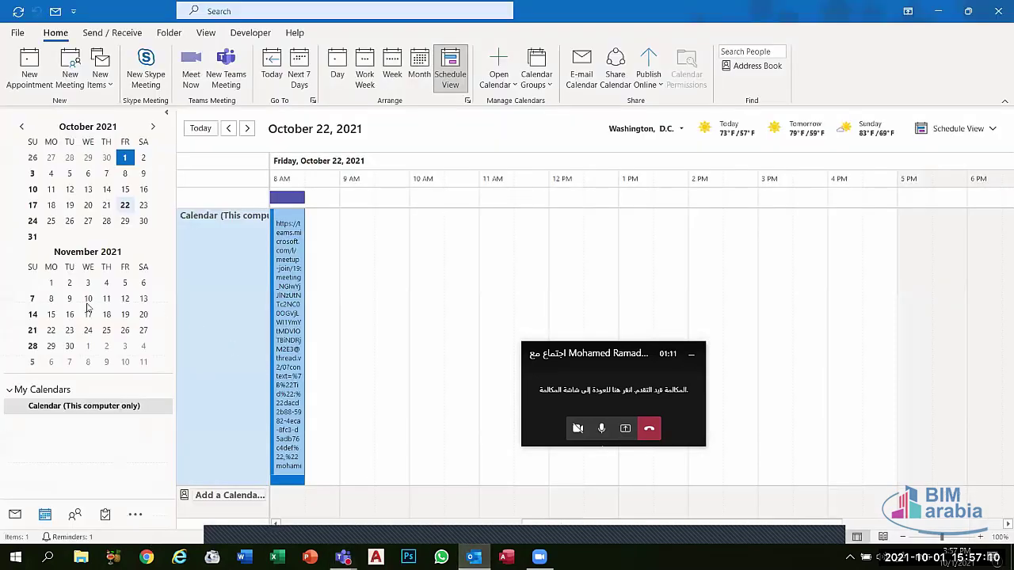
{"action": "left_click", "coordinate": [104, 285]}
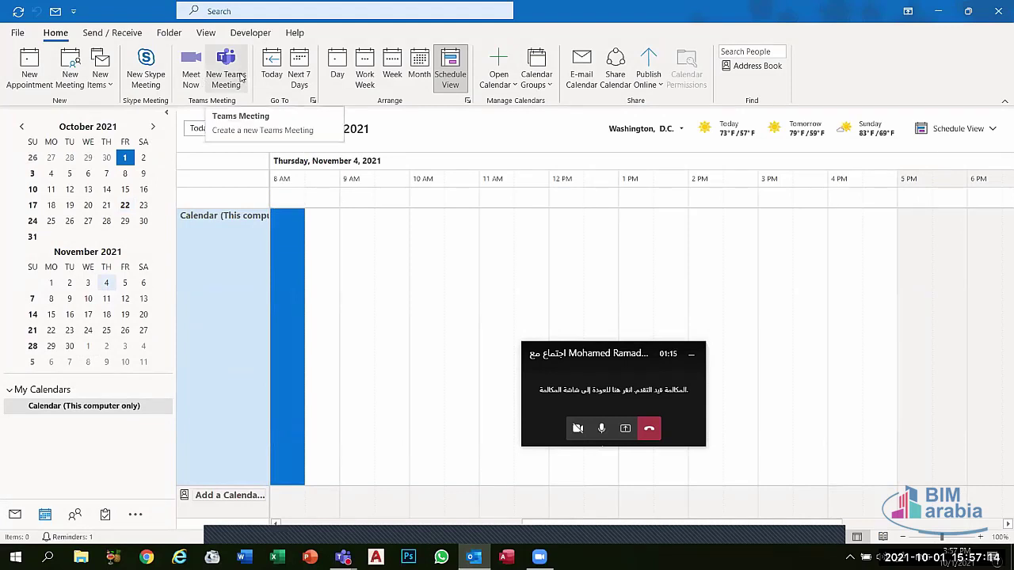
{"action": "left_click", "coordinate": [45, 77]}
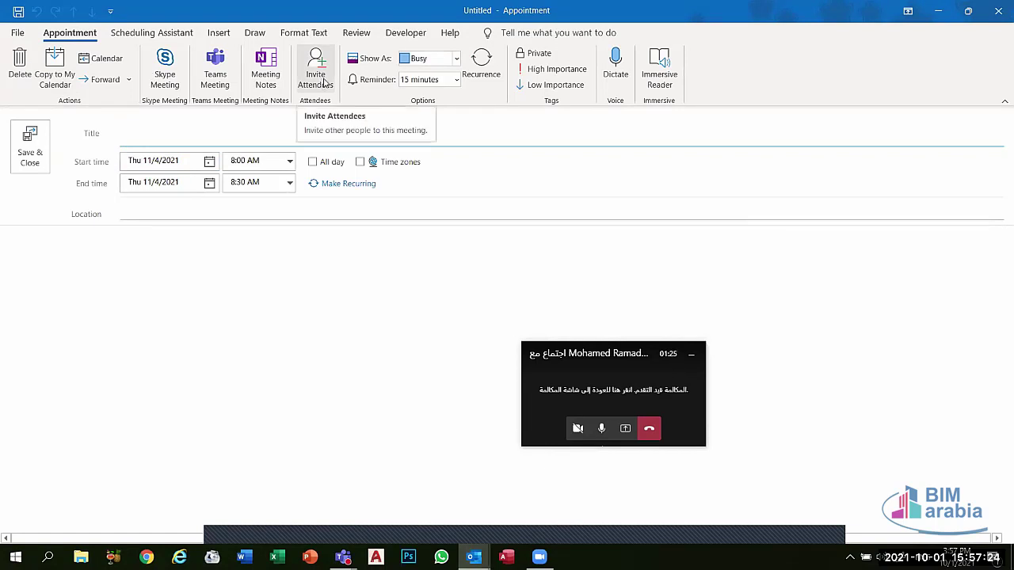
{"action": "left_click", "coordinate": [324, 75]}
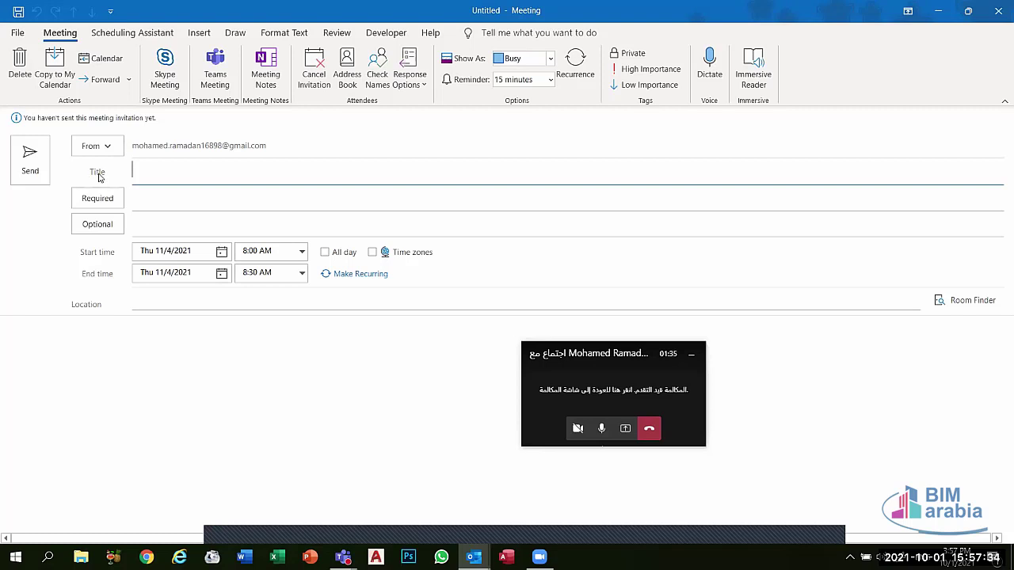
{"action": "left_click", "coordinate": [11, 70]}
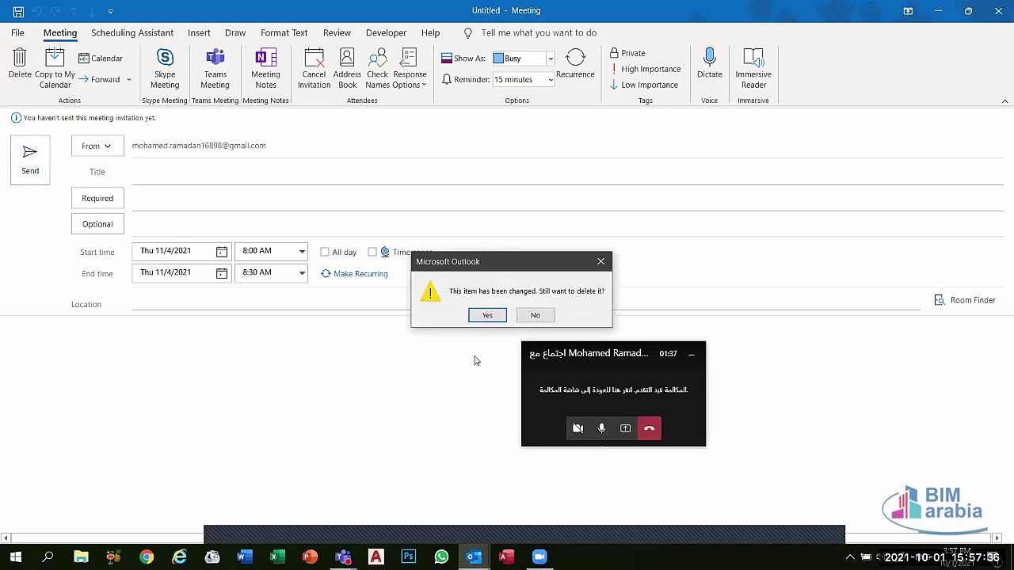
{"action": "left_click", "coordinate": [485, 315]}
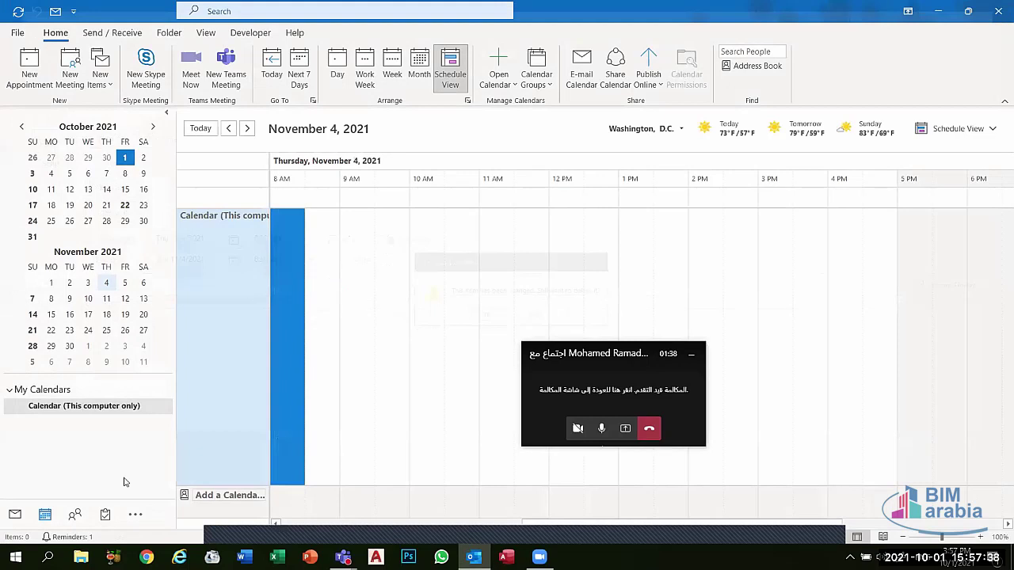
- Jump to November 18, 2021 and start a new 8:00–8:30 AM meeting invitation
{"action": "left_click", "coordinate": [115, 319]}
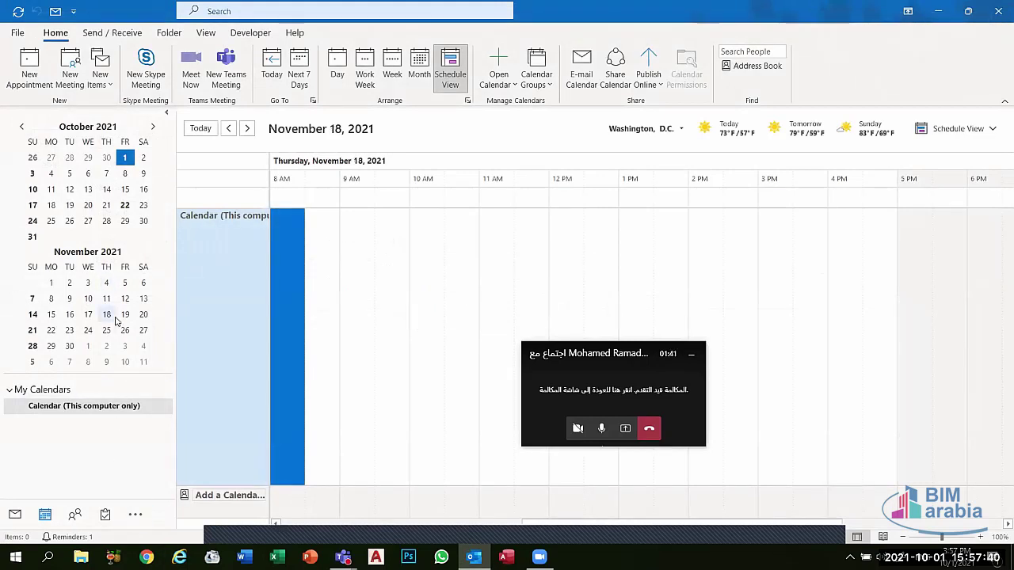
{"action": "left_click", "coordinate": [41, 82]}
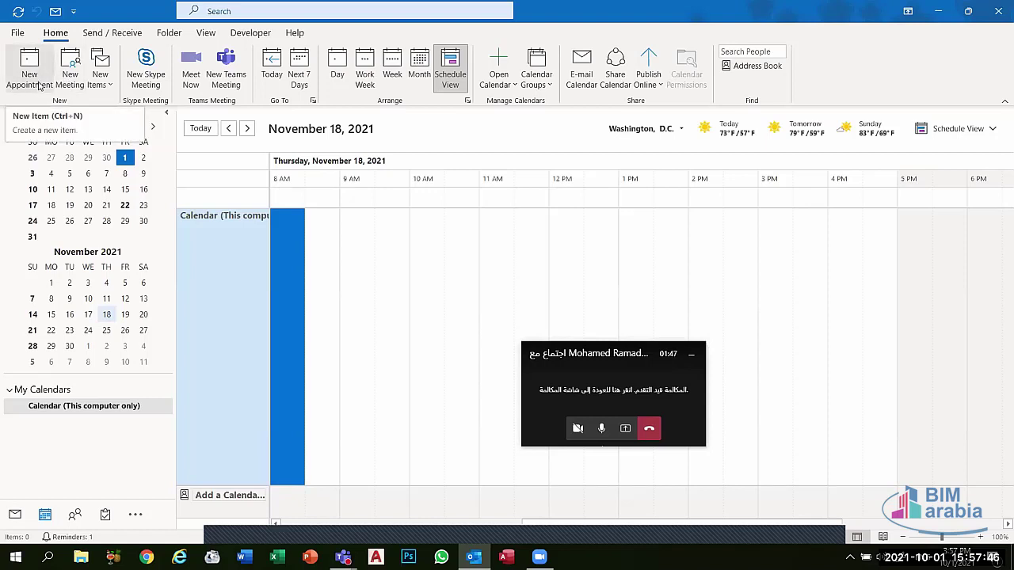
{"action": "left_click", "coordinate": [68, 80]}
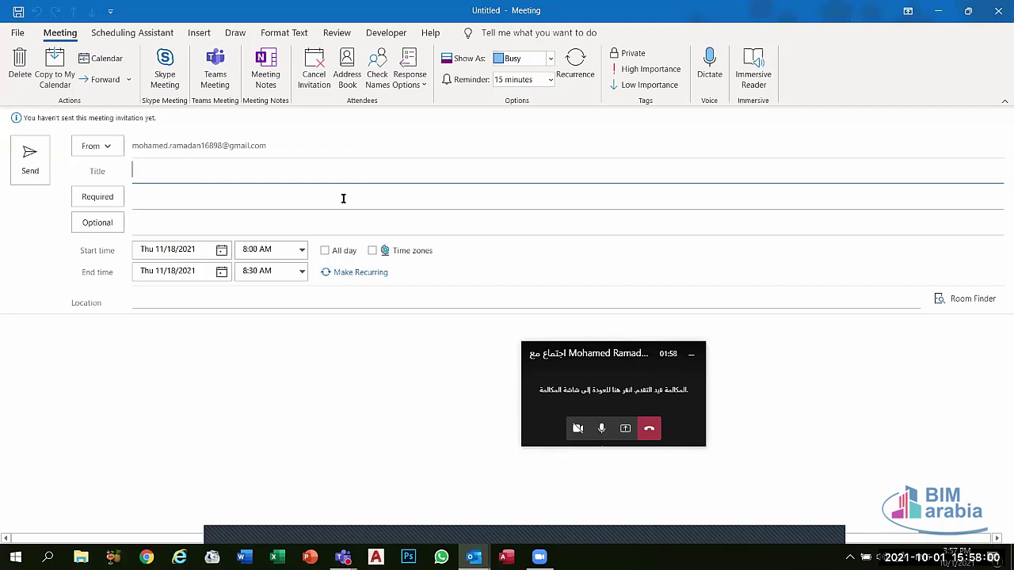
- Leave the ongoing Teams call, click into the draft's Location and Title, then switch to Teams
{"action": "left_click", "coordinate": [613, 390]}
{"action": "left_click", "coordinate": [222, 67]}
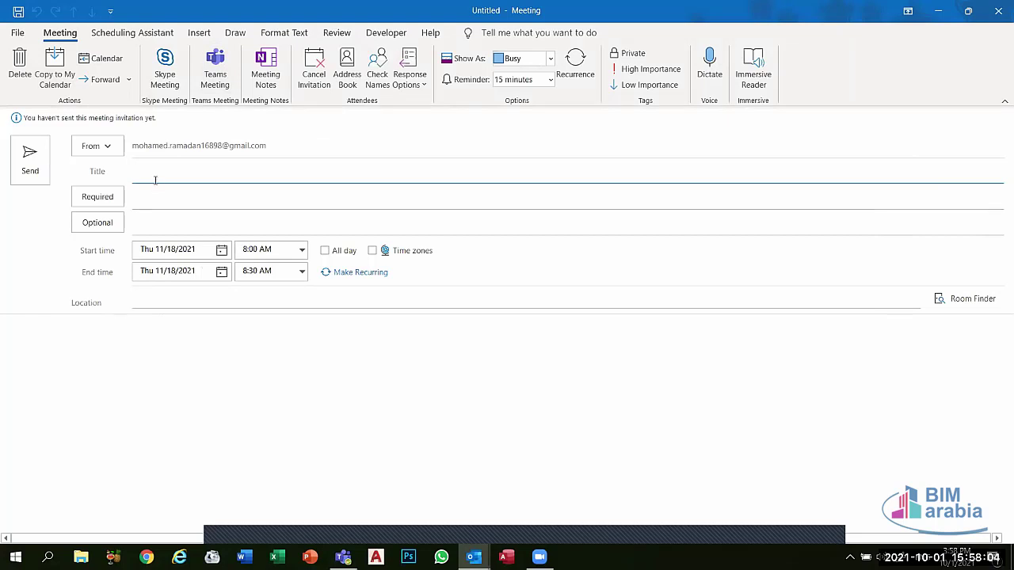
{"action": "left_click", "coordinate": [163, 301]}
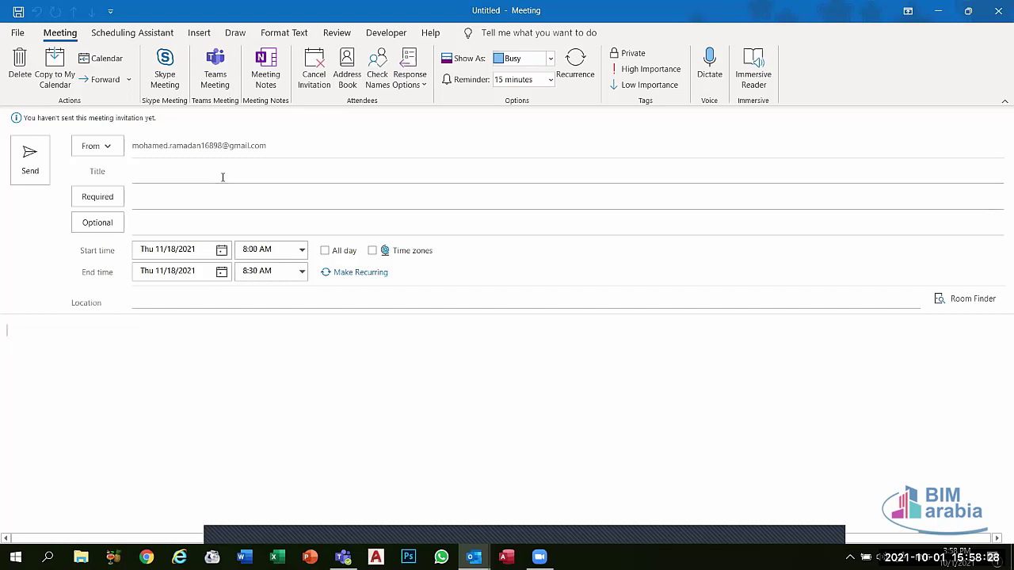
{"action": "left_click", "coordinate": [150, 180]}
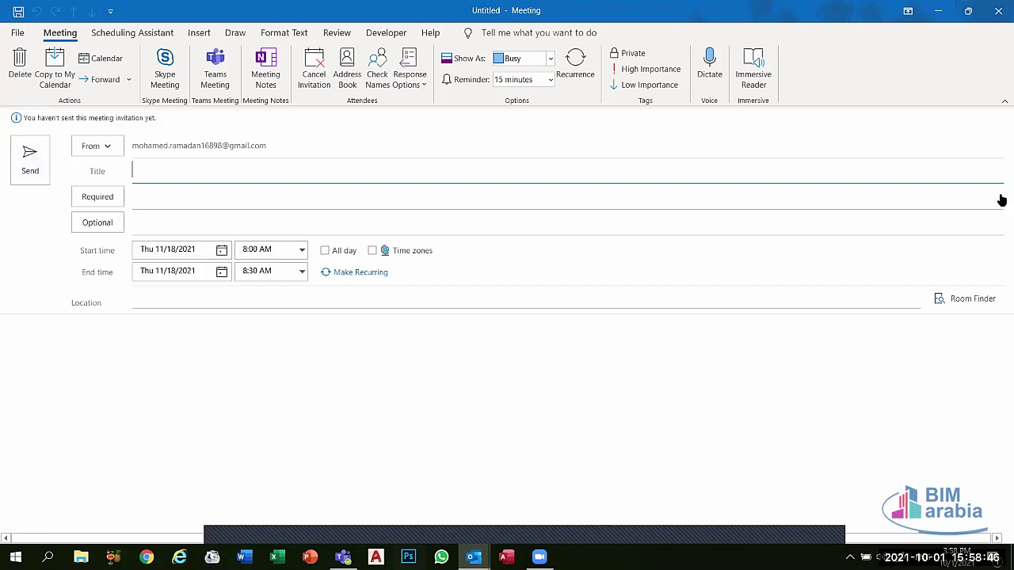
{"action": "key", "text": "alt+Tab"}
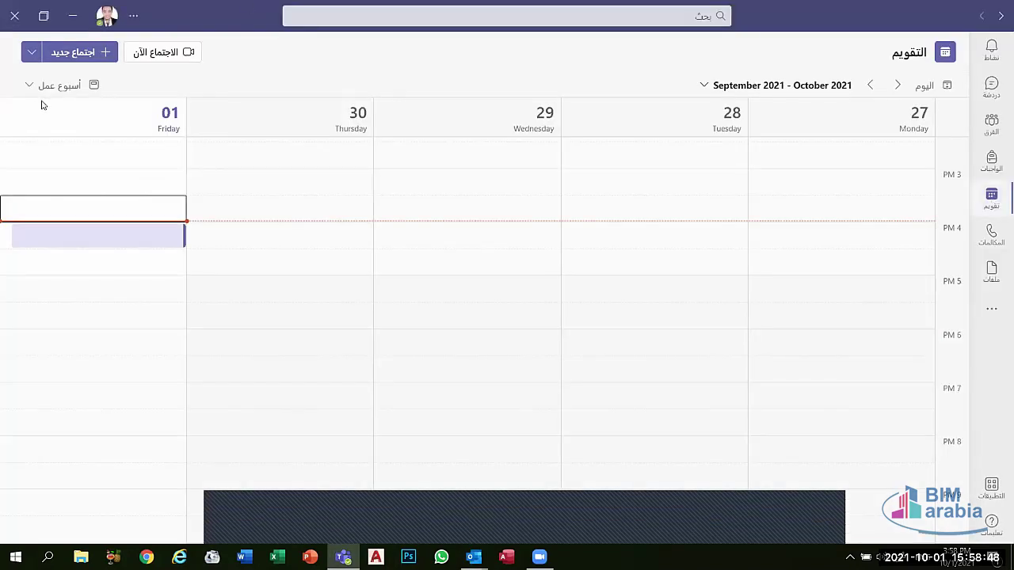
- Save a new 4:00 PM Friday meeting and start an instant Meet now meeting
{"action": "left_click", "coordinate": [101, 59]}
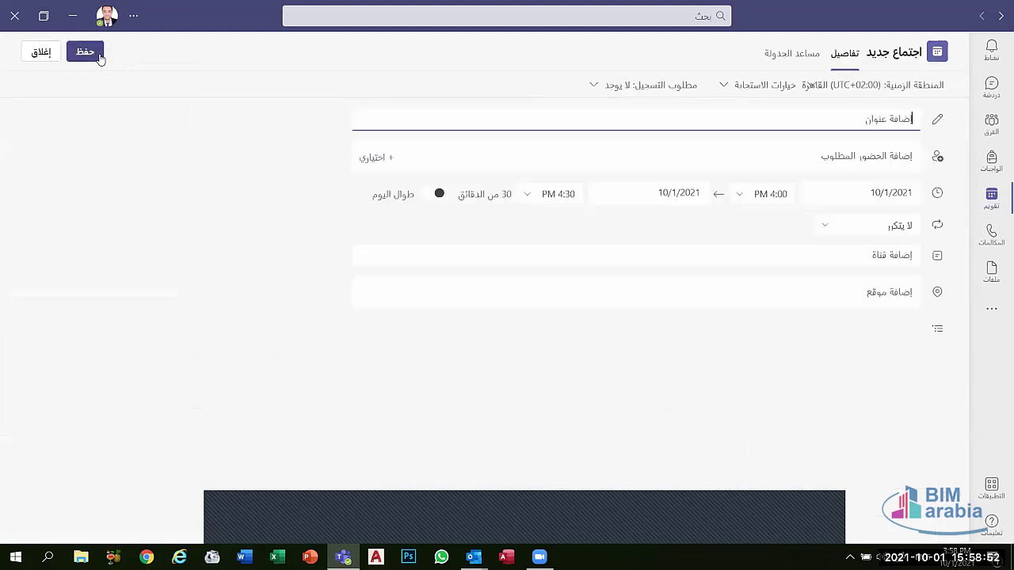
{"action": "left_click", "coordinate": [101, 60]}
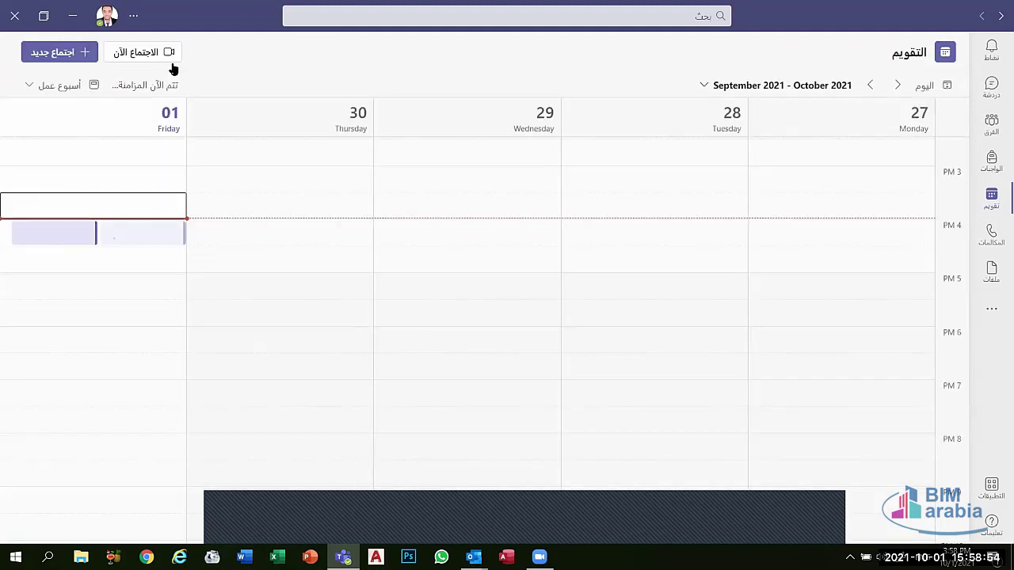
{"action": "left_click", "coordinate": [153, 57]}
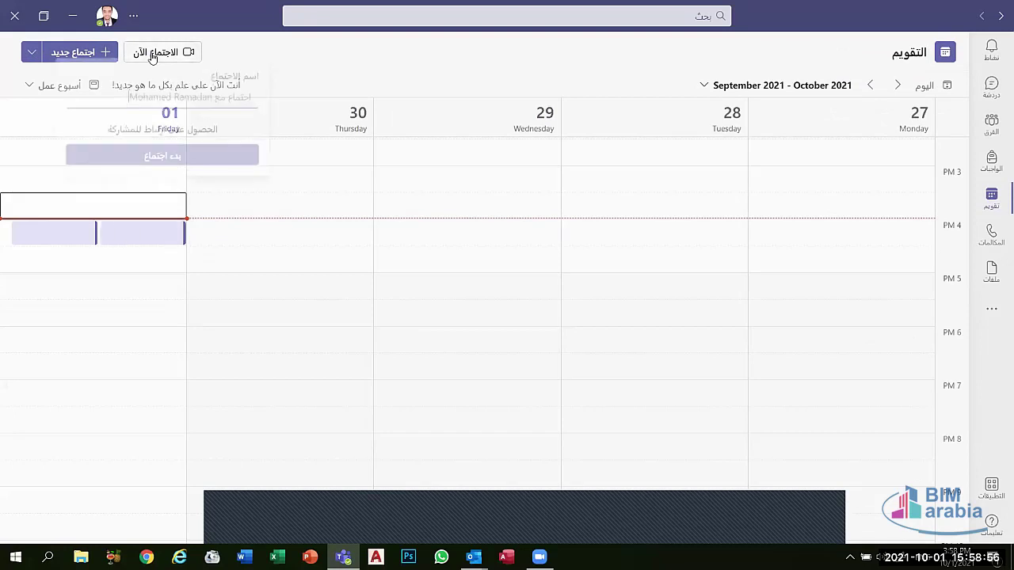
{"action": "left_click", "coordinate": [180, 169]}
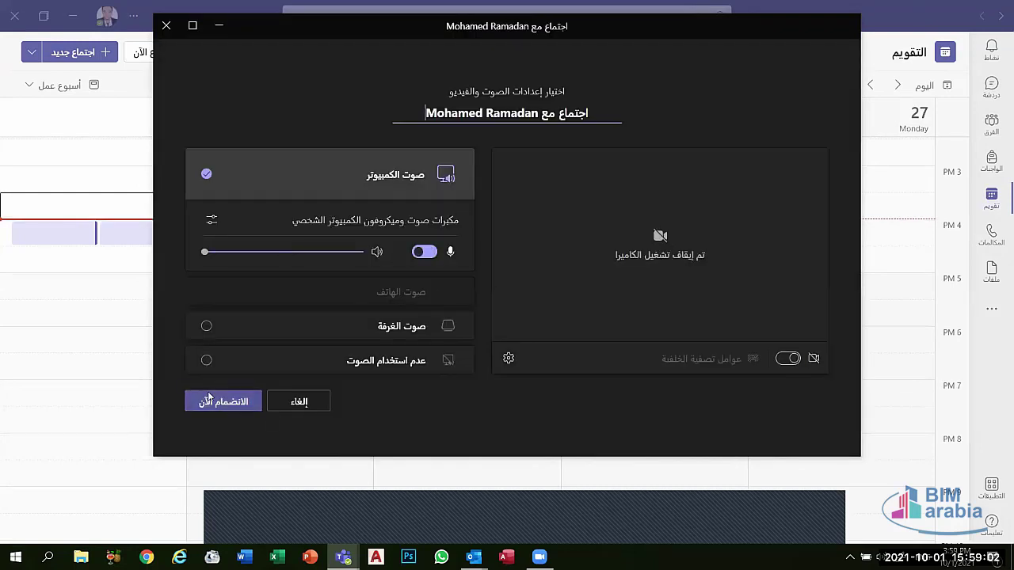
- Join the instant meeting, copy its join link, and minimize the running call
{"action": "left_click", "coordinate": [233, 406]}
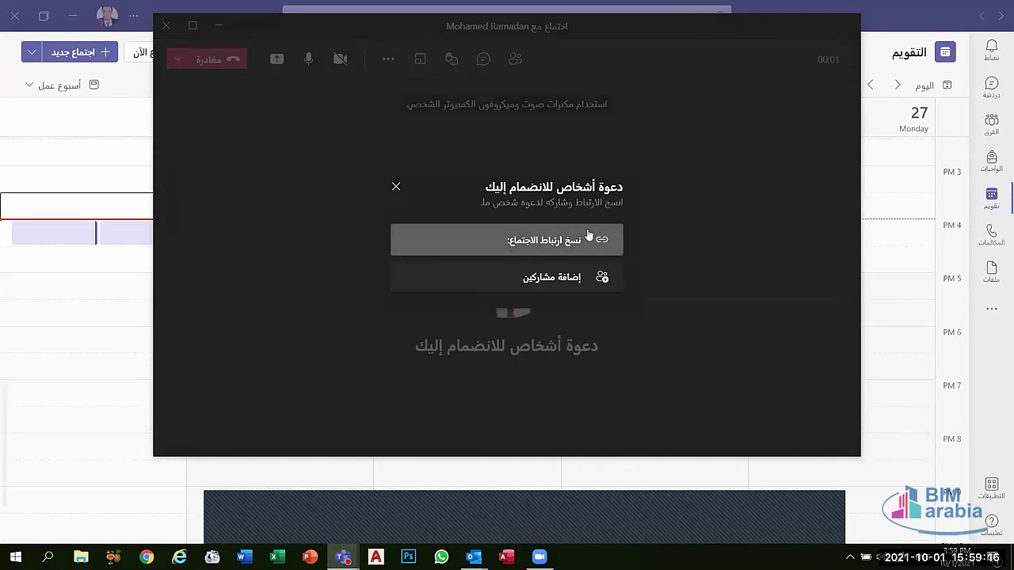
{"action": "left_click", "coordinate": [584, 239]}
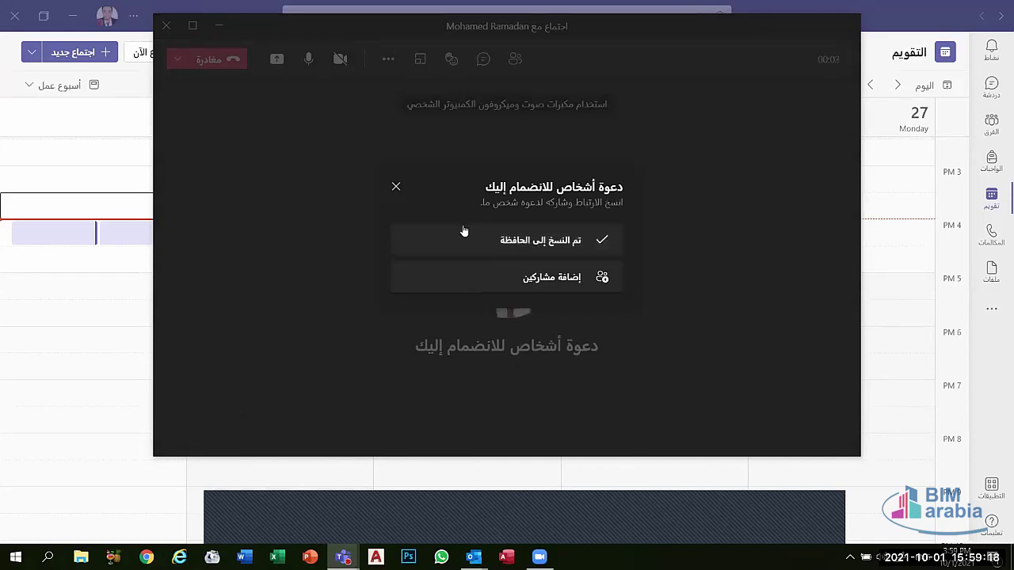
{"action": "left_click", "coordinate": [397, 187]}
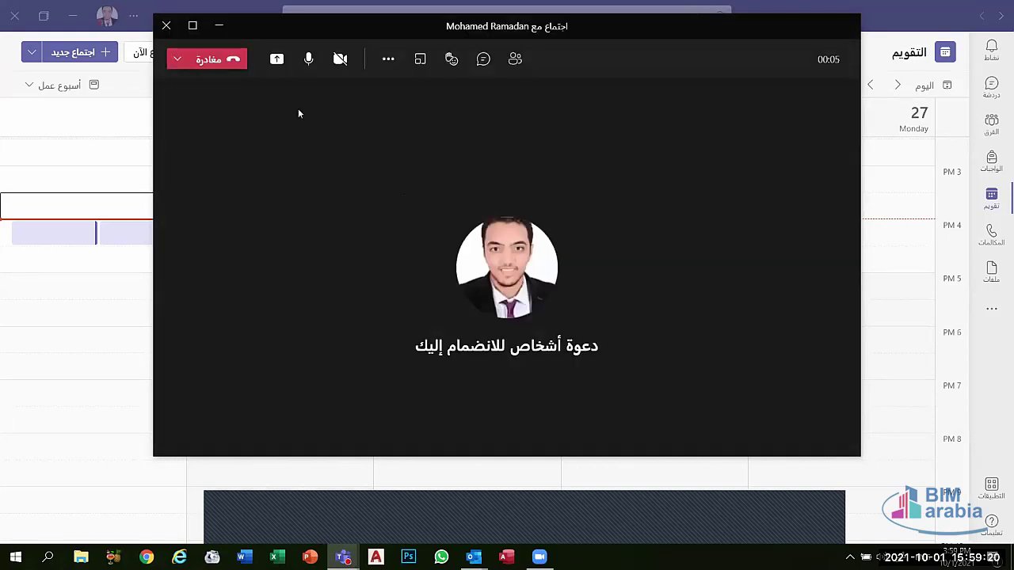
{"action": "left_click", "coordinate": [219, 29]}
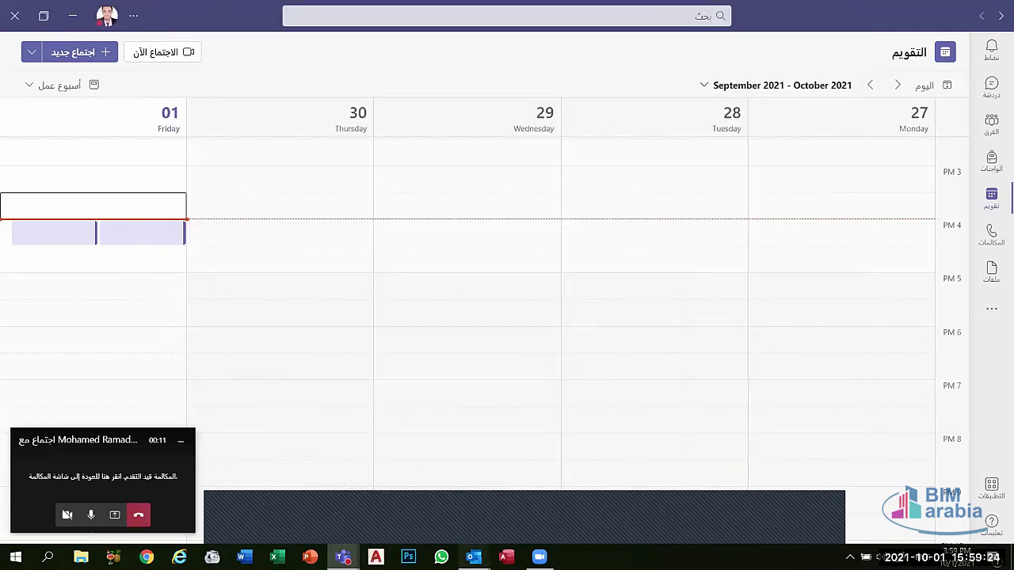
- Return to Outlook, close the untitled Meeting window, and switch to the Mail inbox with Ctrl+1
{"action": "left_click", "coordinate": [474, 557]}
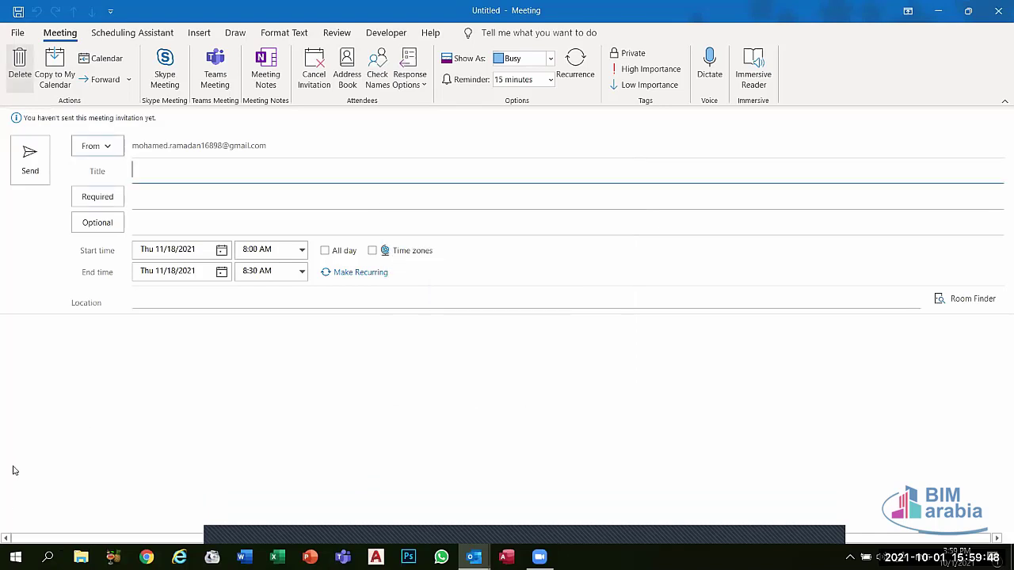
{"action": "key", "text": "Escape"}
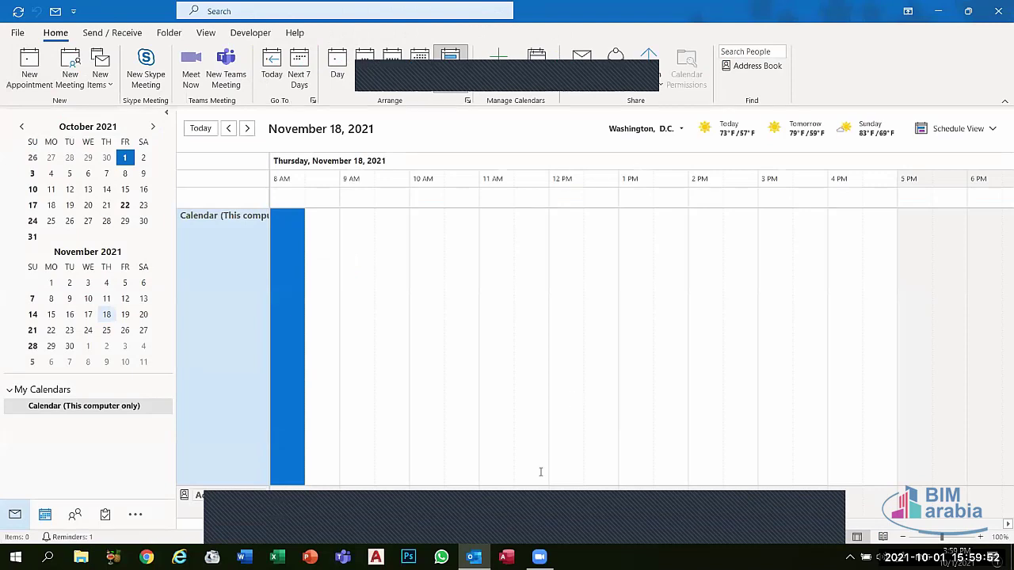
{"action": "key", "text": "ctrl+1"}
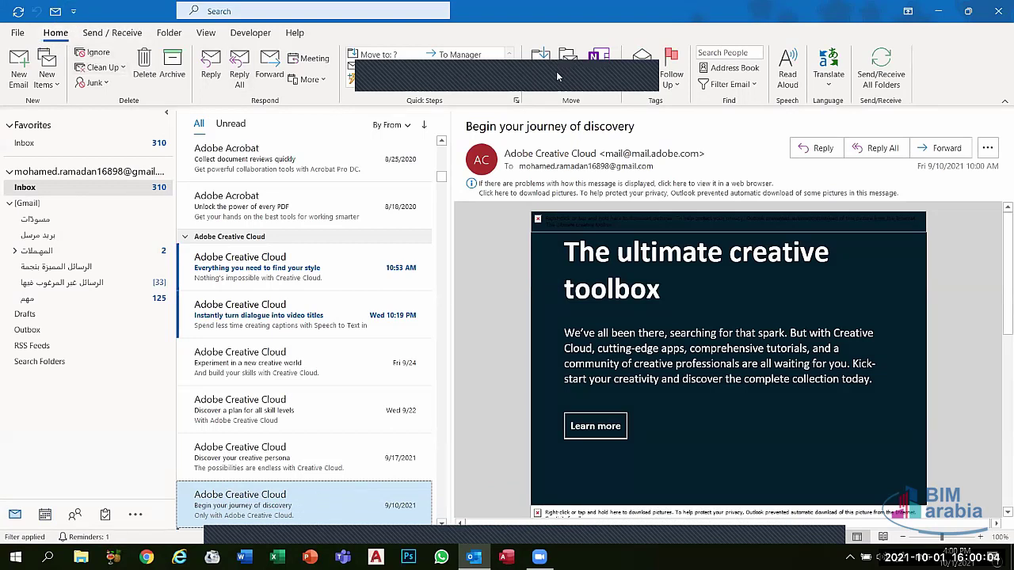
- Start a new email and delete the red signature from its body
{"action": "left_click", "coordinate": [22, 67]}
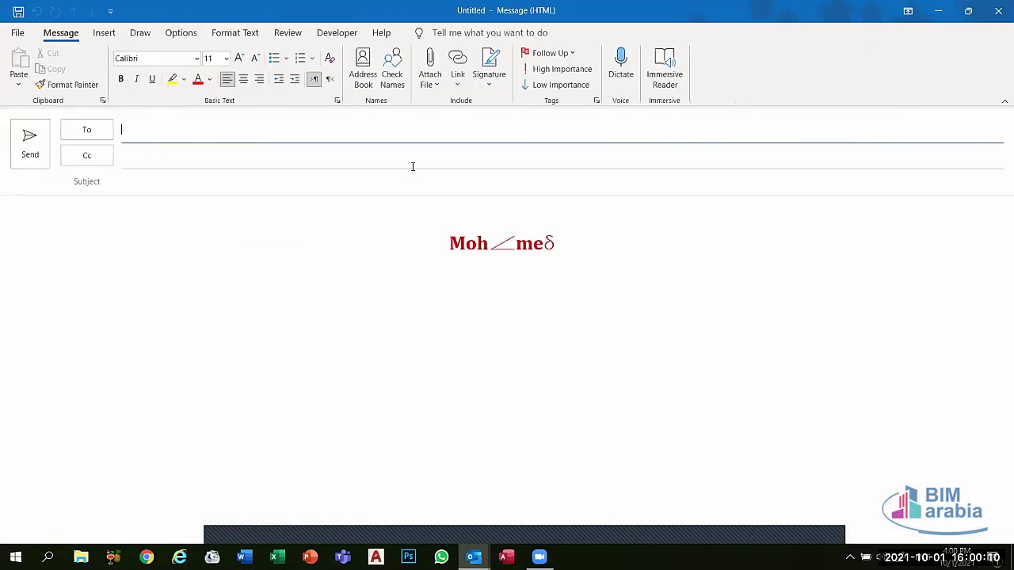
{"action": "triple_click", "coordinate": [513, 251]}
{"action": "key", "text": "Delete"}
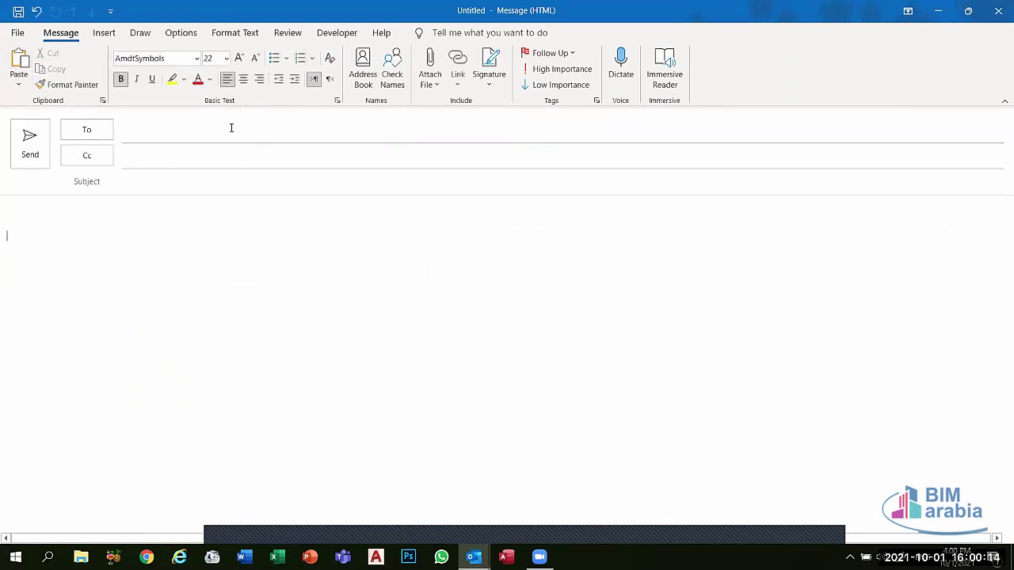
- Enter the recipient's e-mail address in the To line and accept the suggested match
{"action": "left_click", "coordinate": [231, 128]}
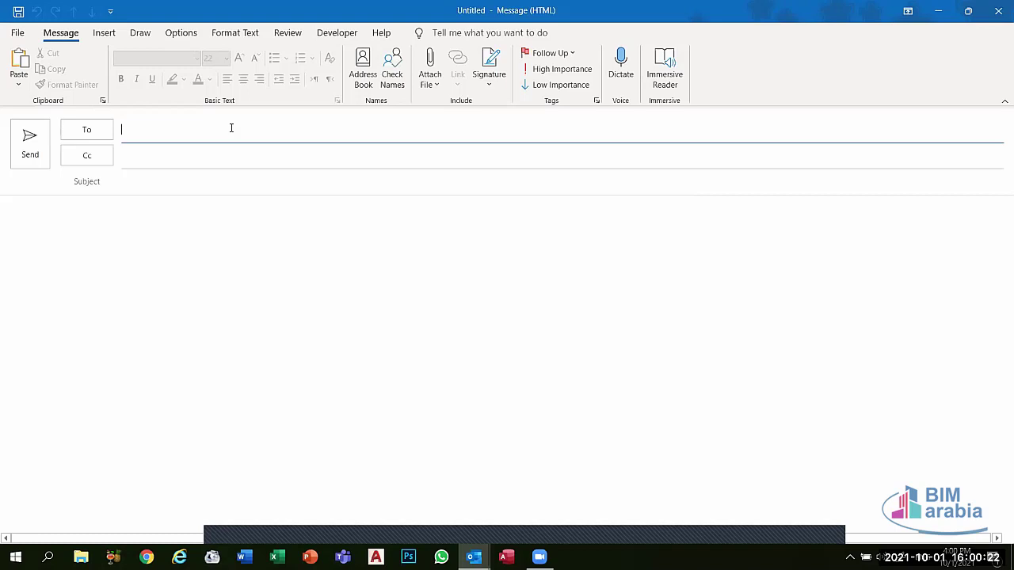
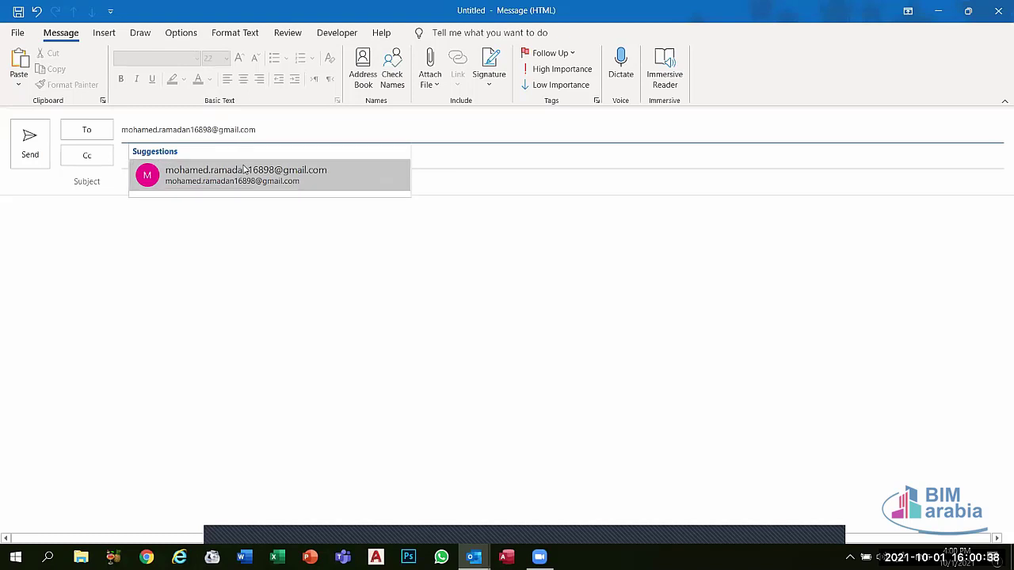
{"action": "left_click", "coordinate": [244, 172]}
{"action": "left_click", "coordinate": [210, 161]}
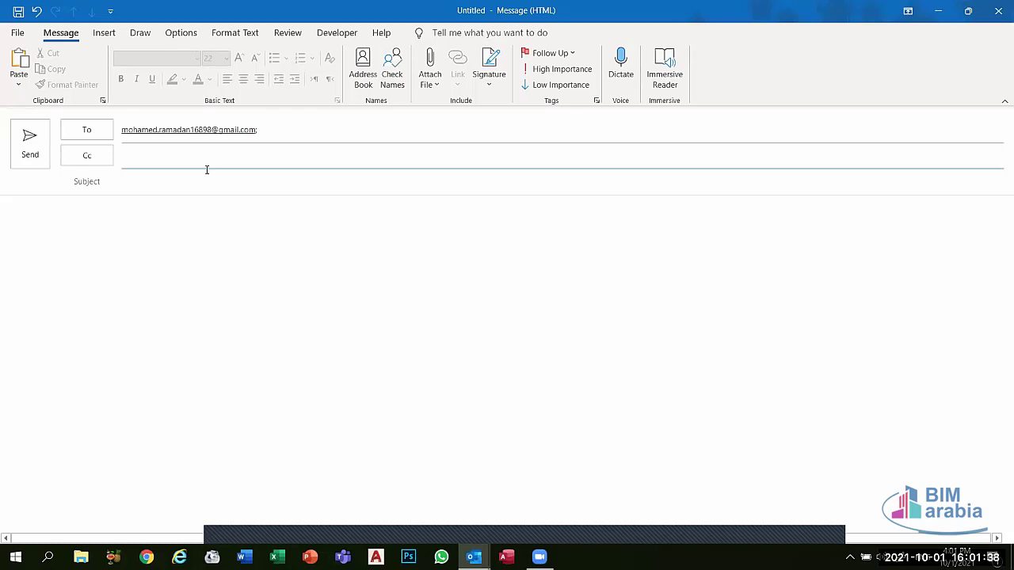
{"action": "left_click", "coordinate": [204, 181]}
{"action": "left_click", "coordinate": [185, 265]}
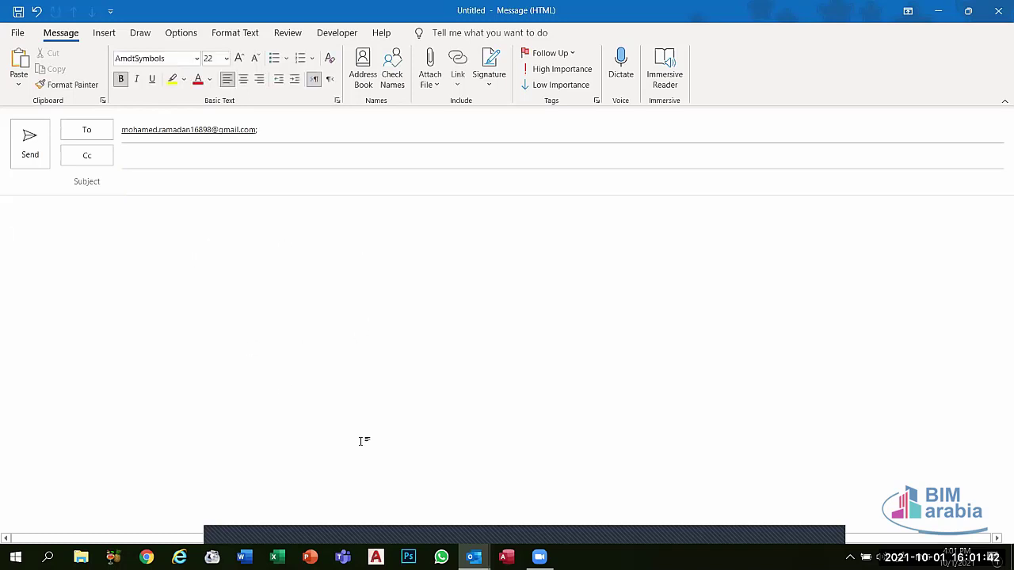
- Type the sender's name in the body and set it in the Chalkabout font
{"action": "type", "text": "Mohamed Ramadan"}
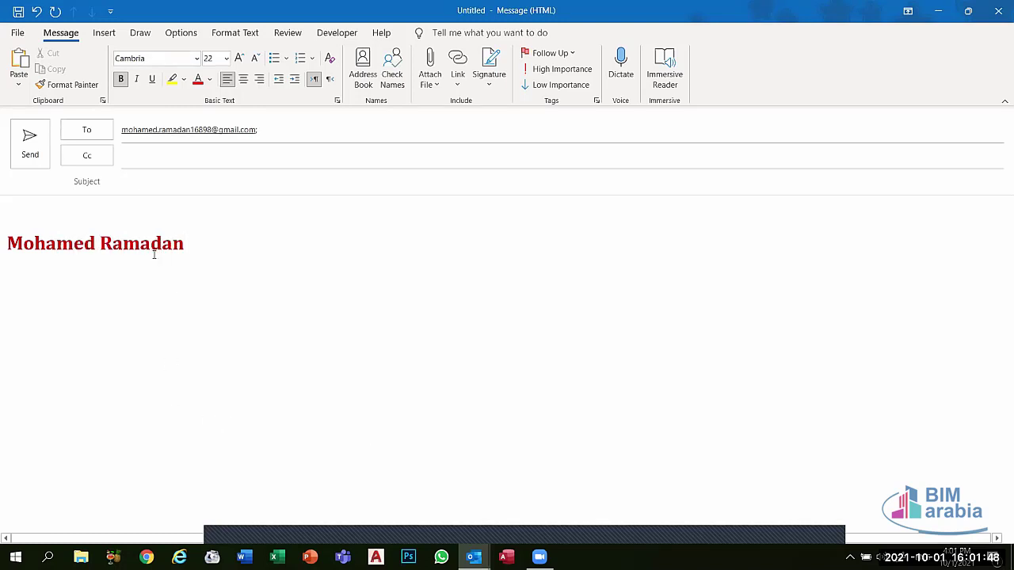
{"action": "double_click", "coordinate": [153, 257]}
{"action": "left_click", "coordinate": [153, 257]}
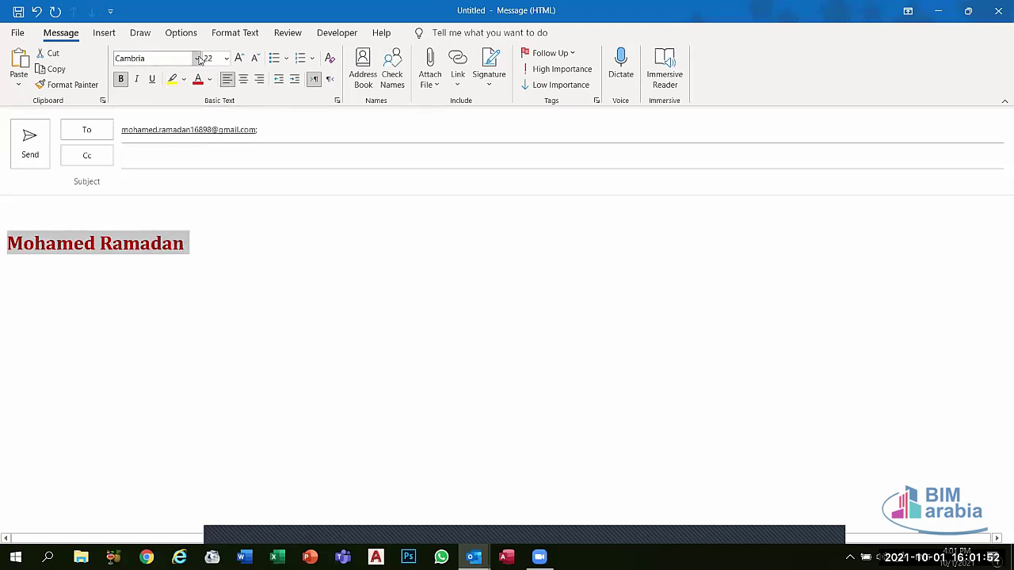
{"action": "left_click", "coordinate": [197, 59]}
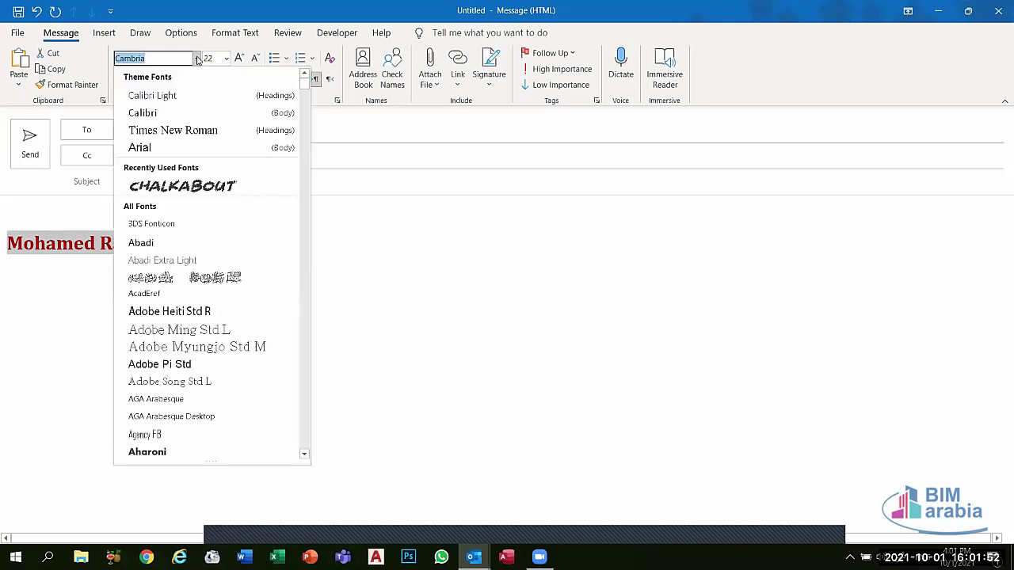
{"action": "left_click", "coordinate": [213, 187]}
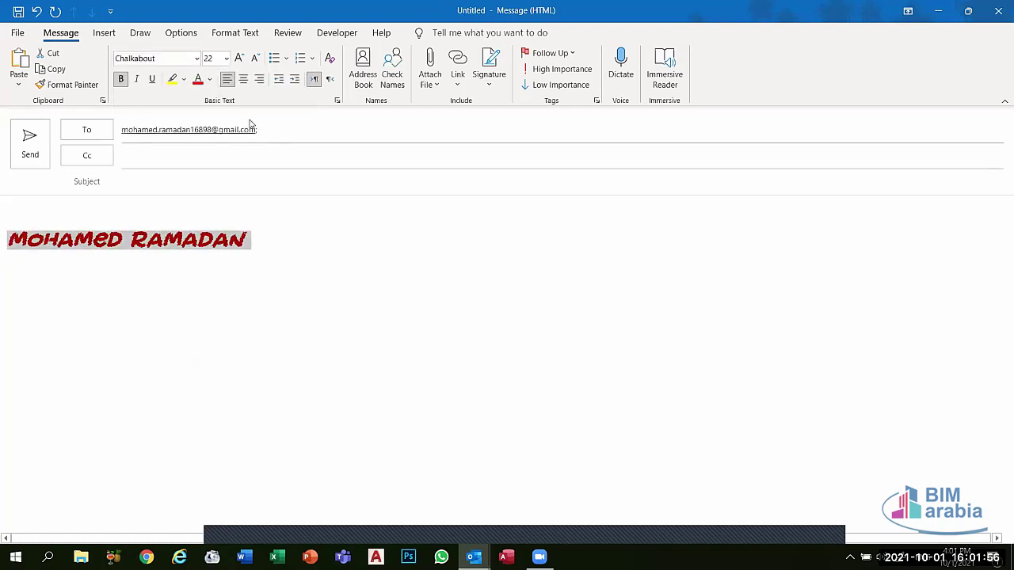
- Size the name line to 28 pt, keep it bold, and underline it
{"action": "left_click", "coordinate": [226, 59]}
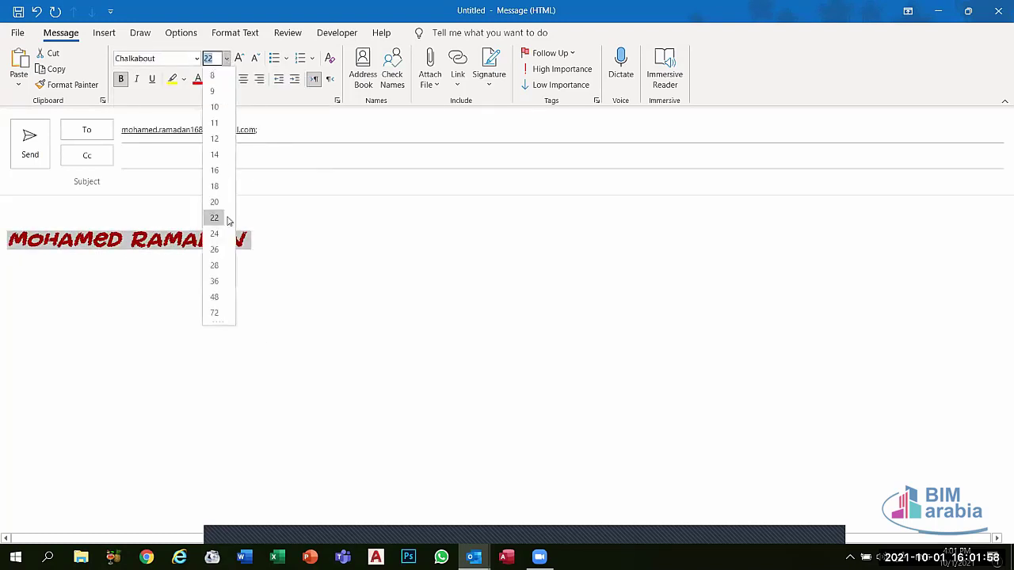
{"action": "left_click", "coordinate": [216, 281]}
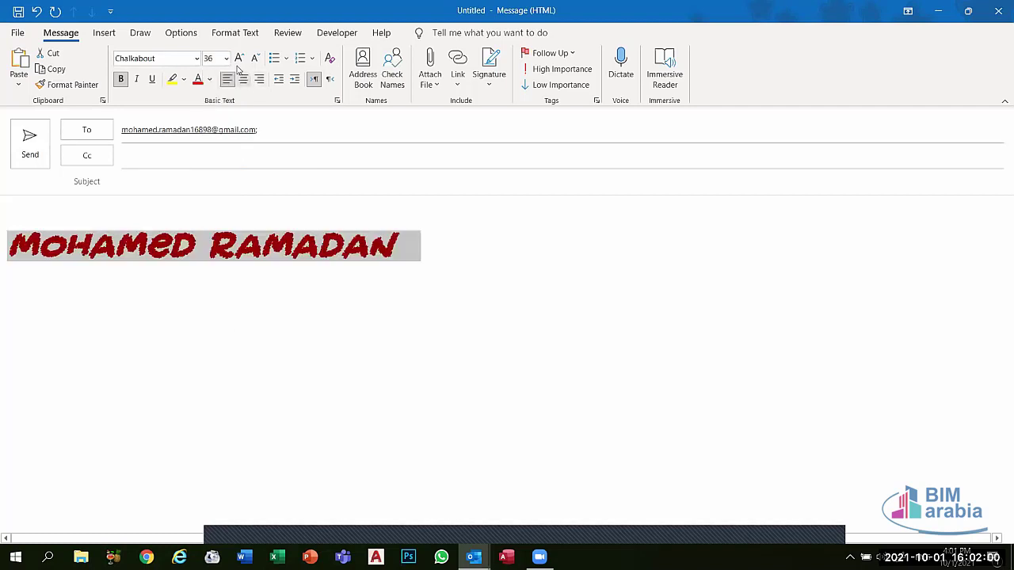
{"action": "left_click", "coordinate": [237, 60]}
{"action": "left_click", "coordinate": [238, 59]}
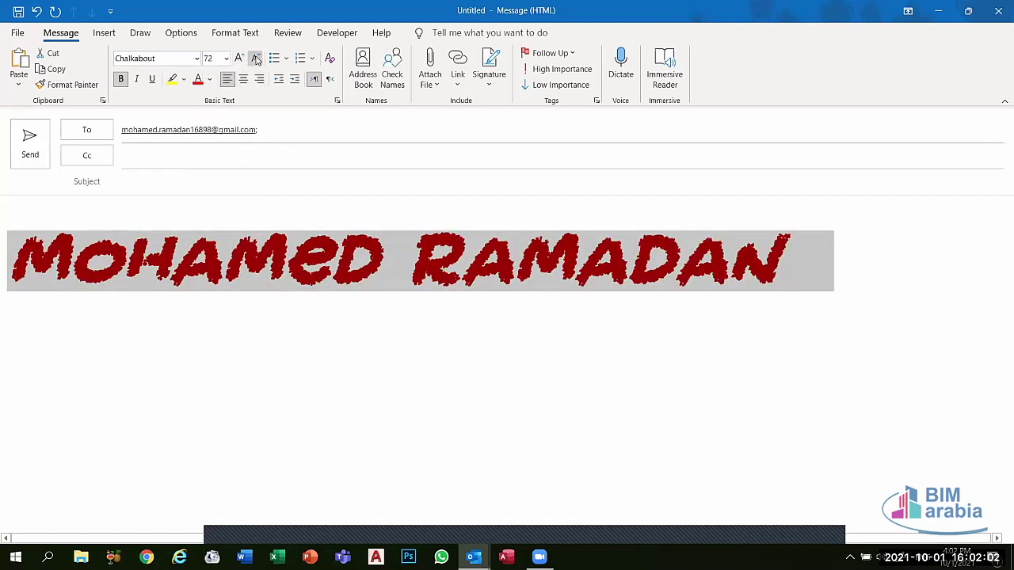
{"action": "left_click", "coordinate": [255, 59]}
{"action": "left_click", "coordinate": [255, 59]}
{"action": "left_click", "coordinate": [255, 58]}
{"action": "left_click", "coordinate": [122, 82]}
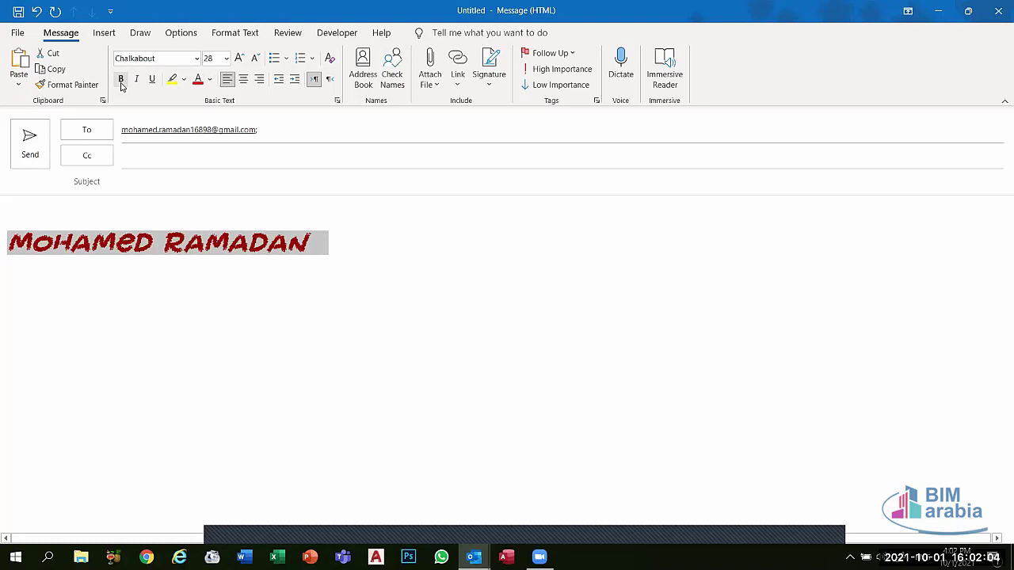
{"action": "left_click", "coordinate": [121, 83]}
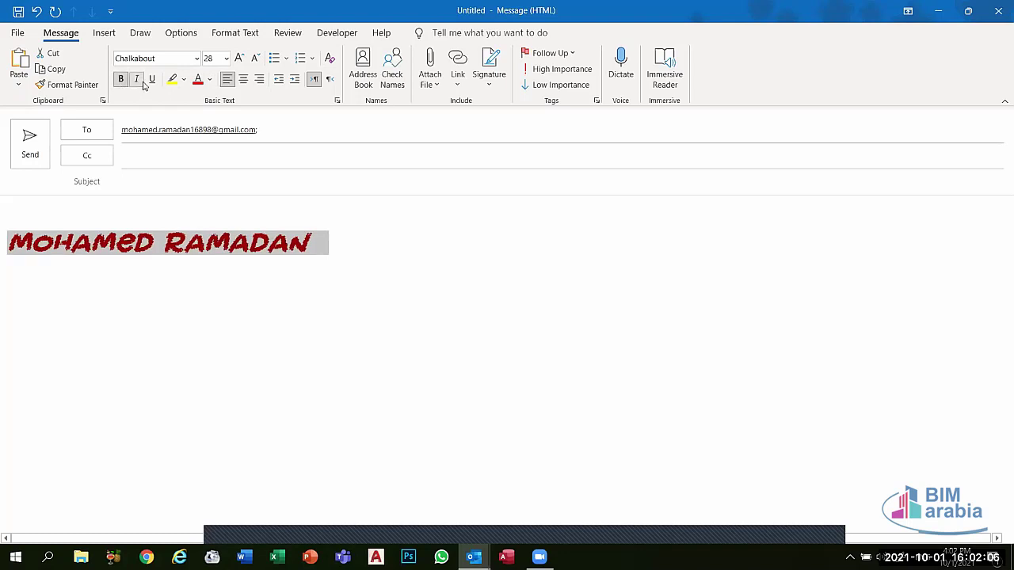
{"action": "left_click", "coordinate": [155, 82]}
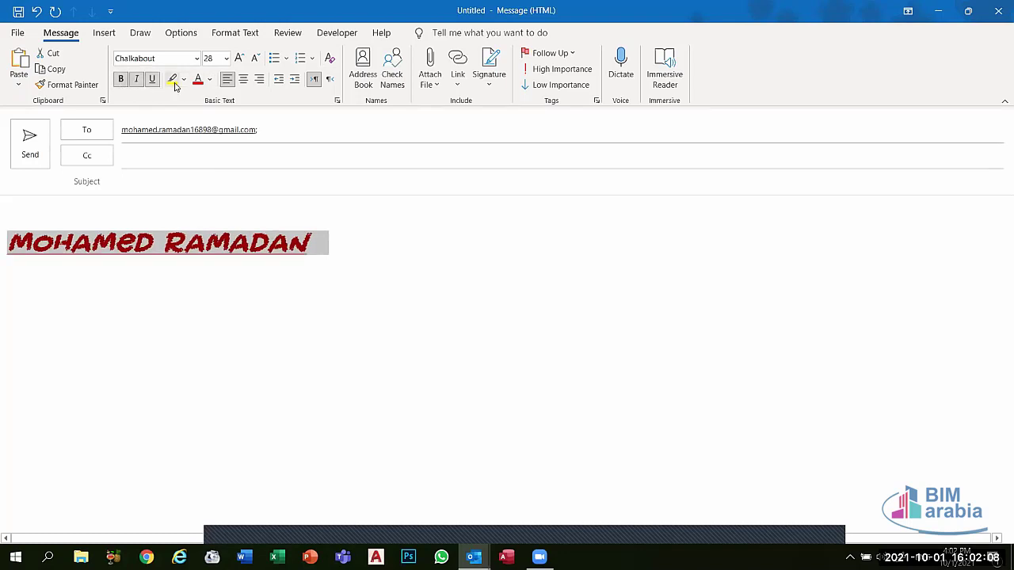
- Highlight the name line in yellow and change its text colour to green
{"action": "left_click", "coordinate": [173, 80]}
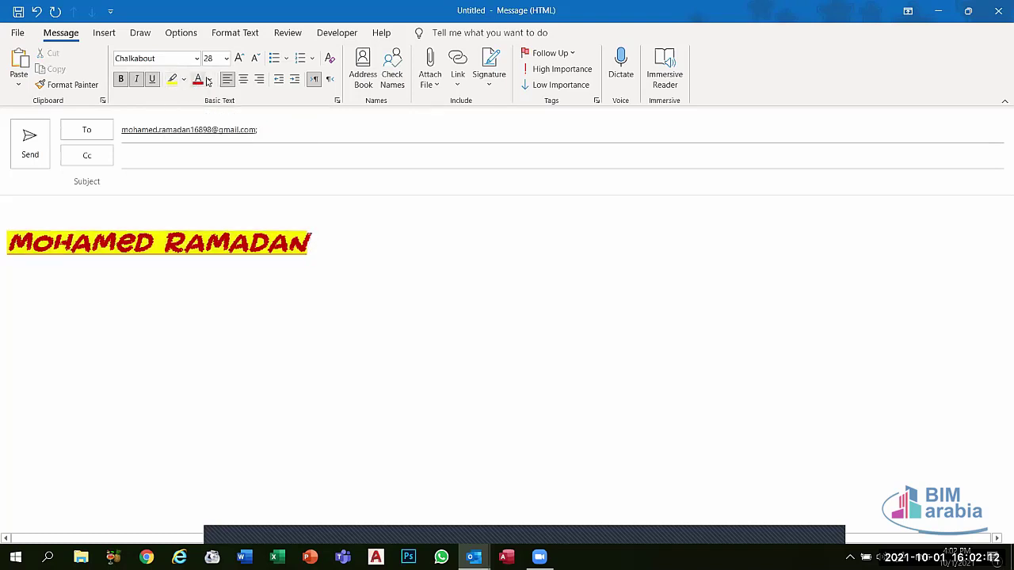
{"action": "left_click", "coordinate": [182, 80]}
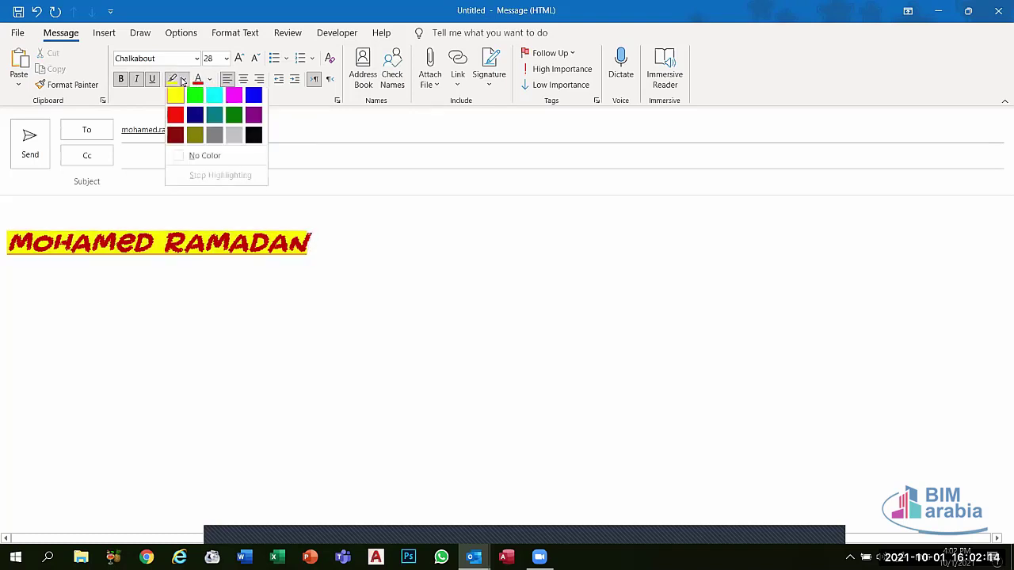
{"action": "left_click", "coordinate": [198, 80]}
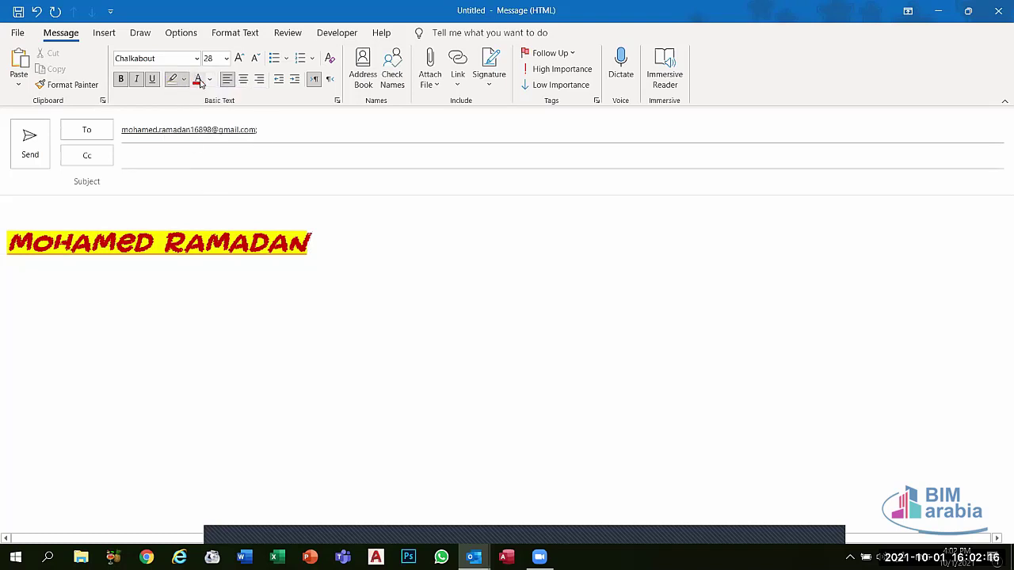
{"action": "left_click", "coordinate": [210, 80]}
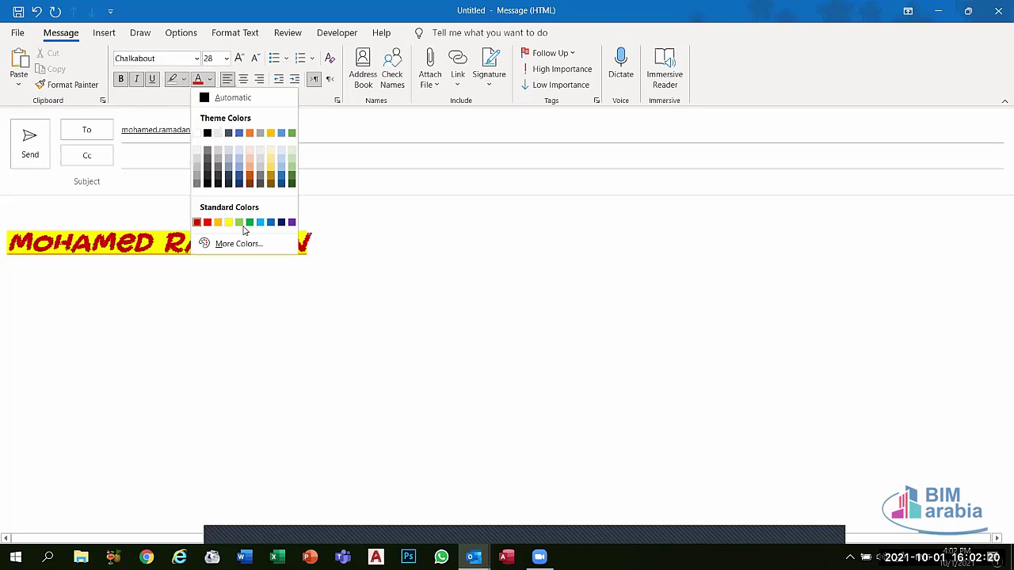
{"action": "left_click", "coordinate": [240, 222]}
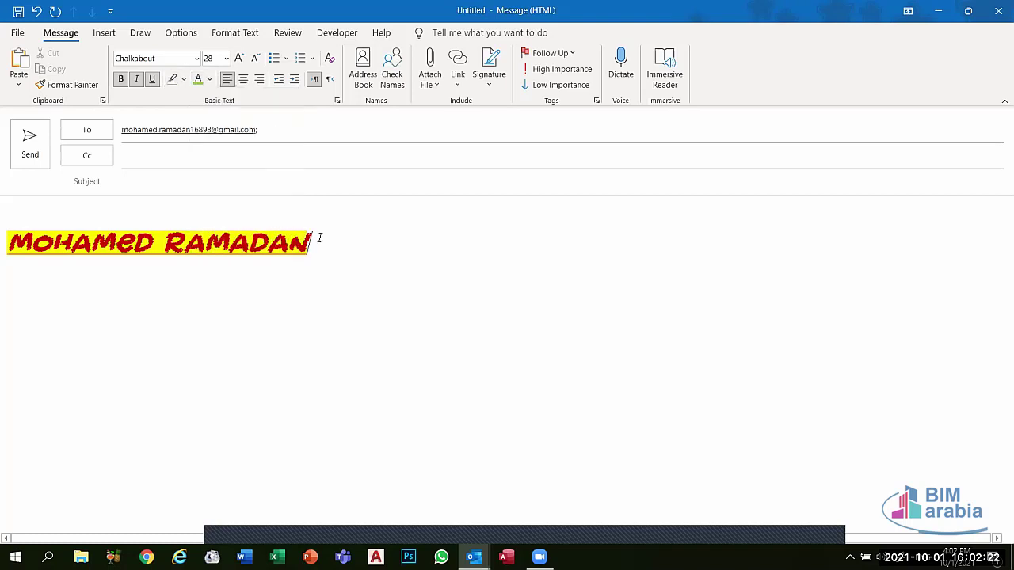
{"action": "left_click_drag", "start_coordinate": [320, 236], "coordinate": [11, 258]}
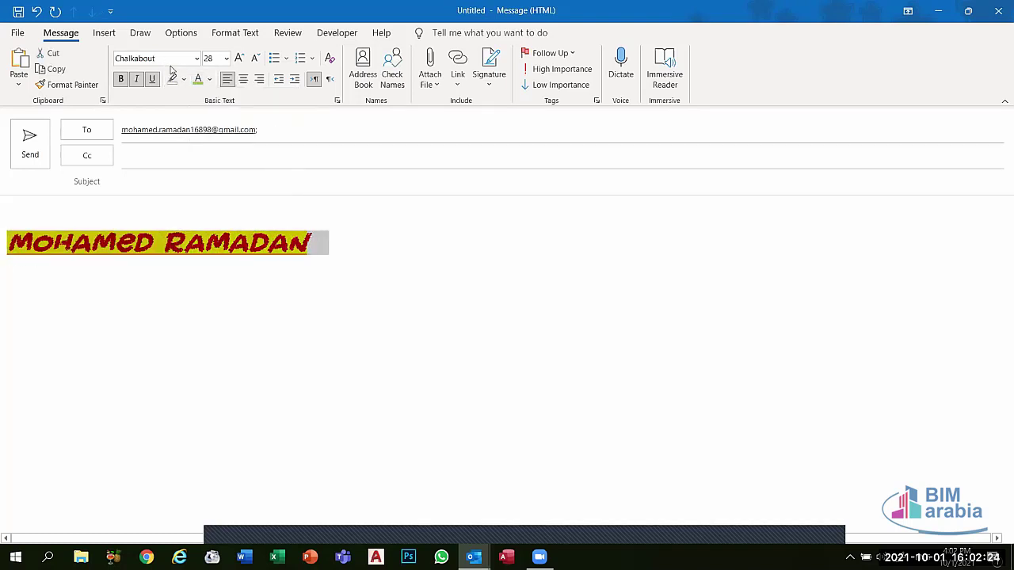
{"action": "left_click", "coordinate": [197, 83]}
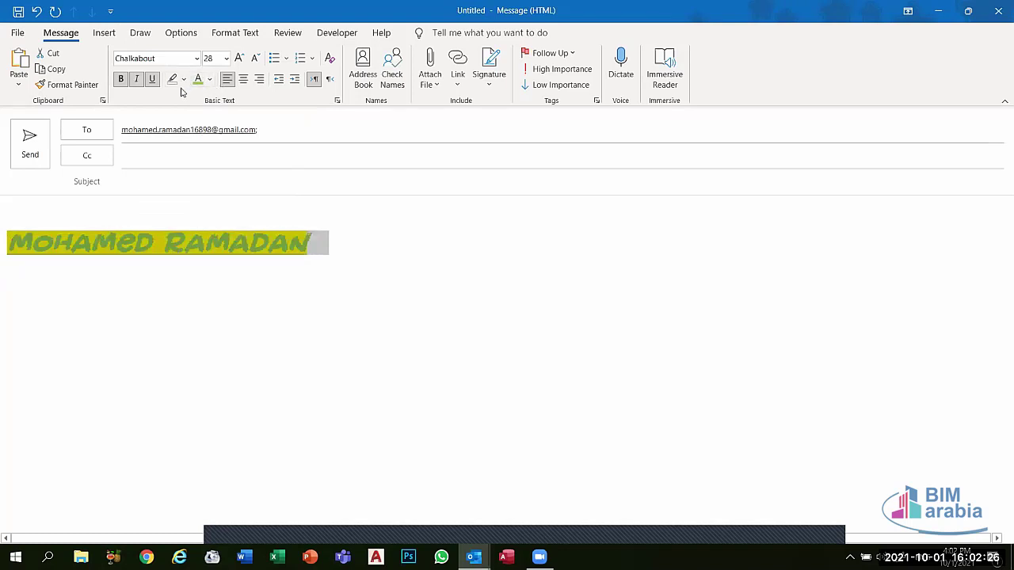
- Remove the yellow highlight and the underline from the name line
{"action": "left_click", "coordinate": [183, 80]}
{"action": "left_click", "coordinate": [205, 160]}
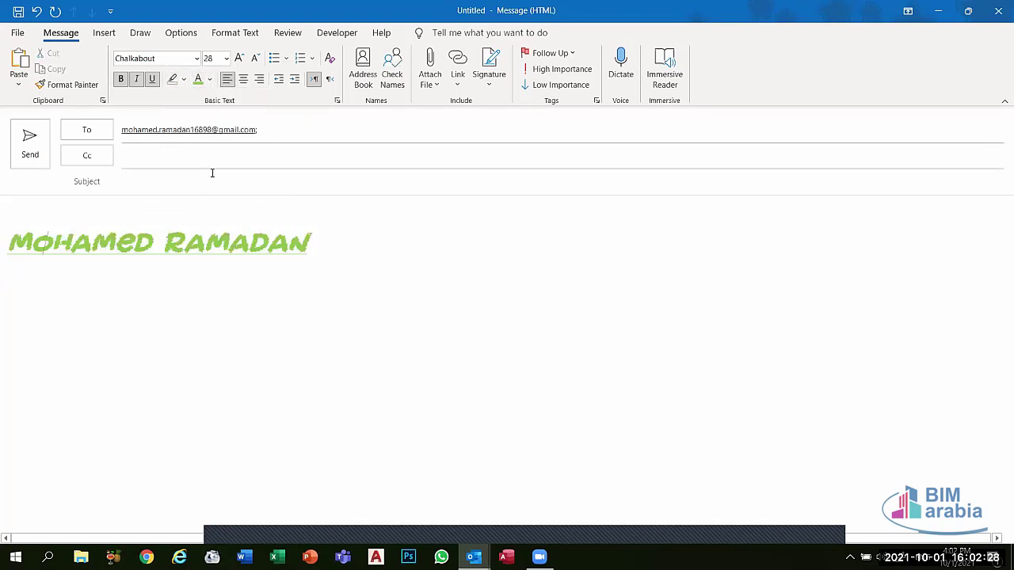
{"action": "triple_click", "coordinate": [263, 247]}
{"action": "left_click", "coordinate": [153, 81]}
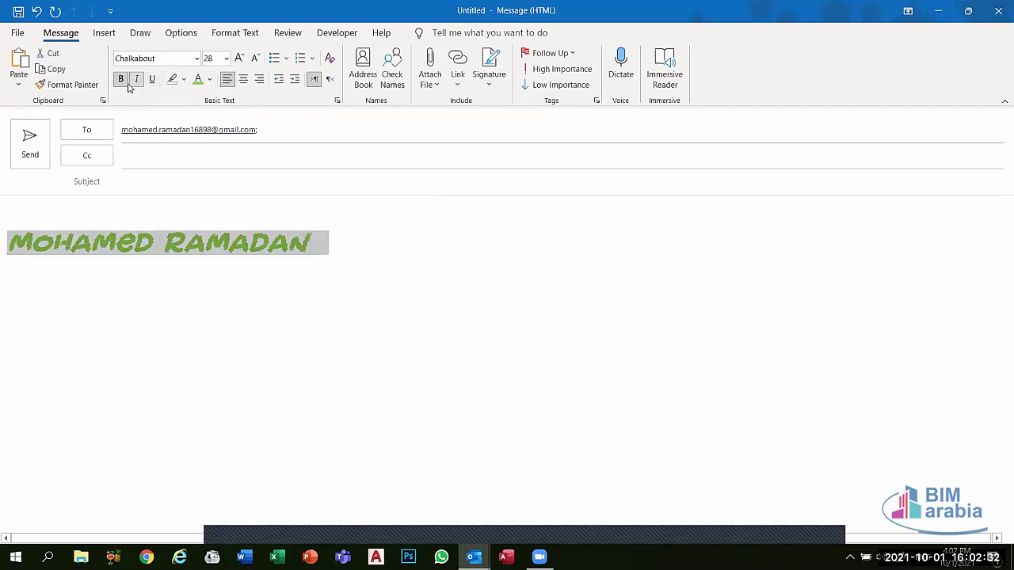
- Centre the name line after briefly trying right alignment and previewing bullet styles
{"action": "left_click", "coordinate": [245, 80]}
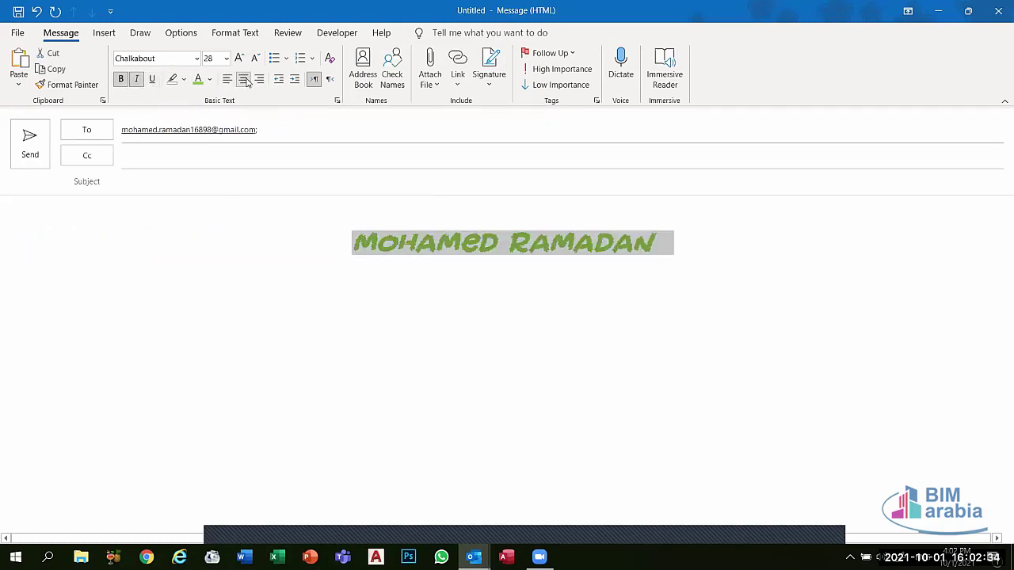
{"action": "left_click", "coordinate": [260, 79]}
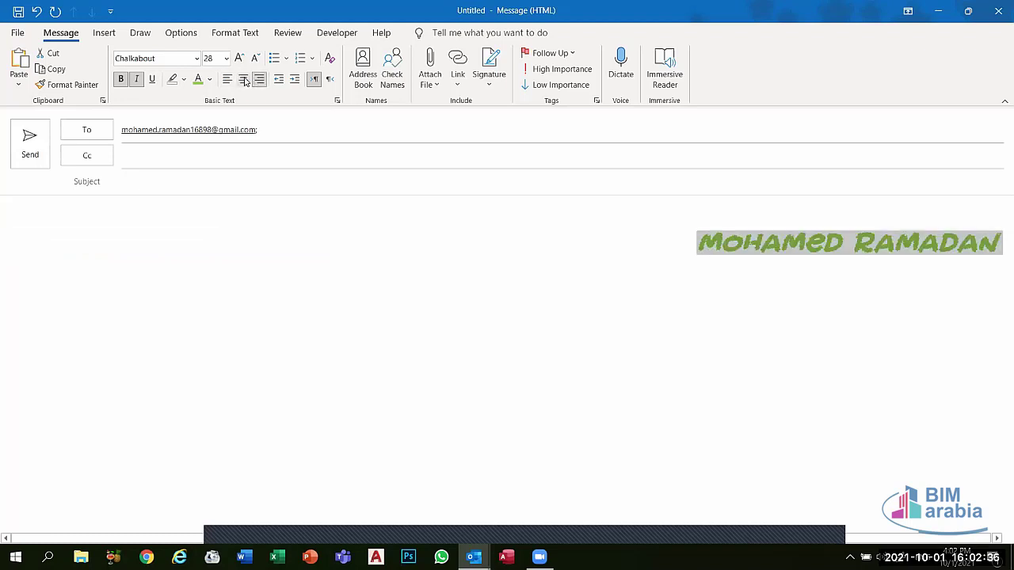
{"action": "left_click", "coordinate": [245, 79]}
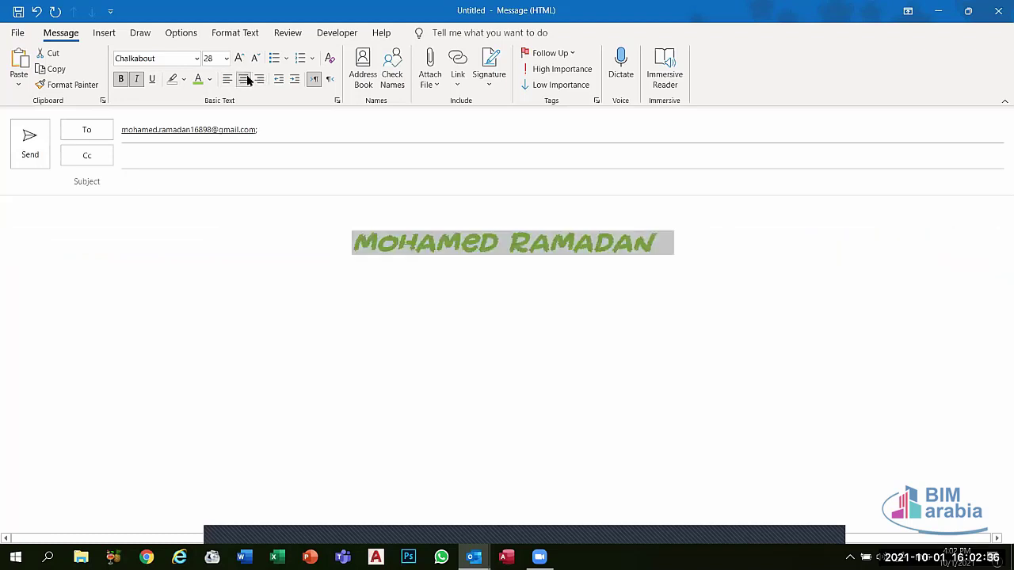
{"action": "left_click", "coordinate": [285, 60]}
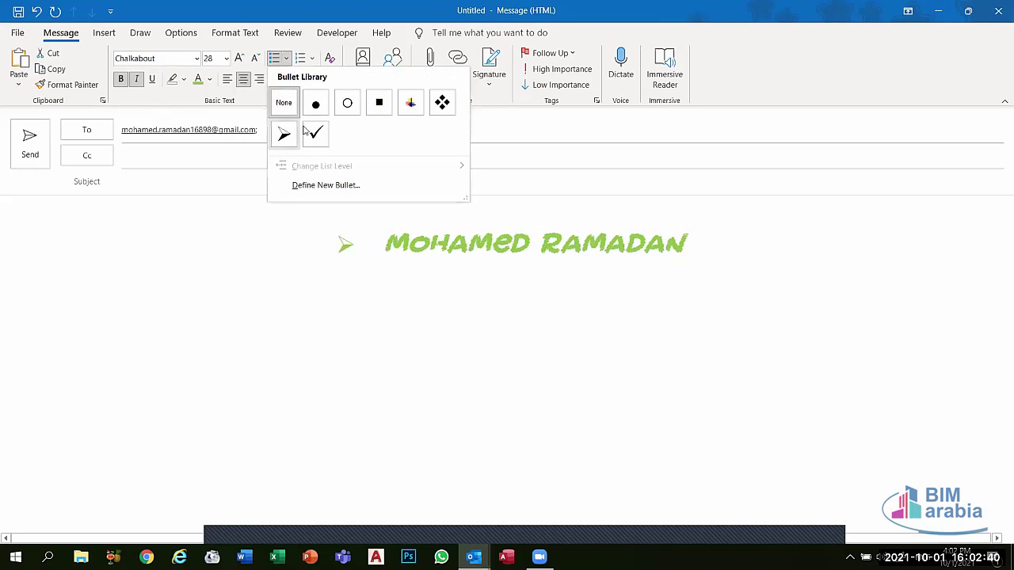
{"action": "left_click", "coordinate": [309, 64]}
- Apply numbering with the roman i. style, then undo both to remove the numbering
{"action": "left_click", "coordinate": [309, 63]}
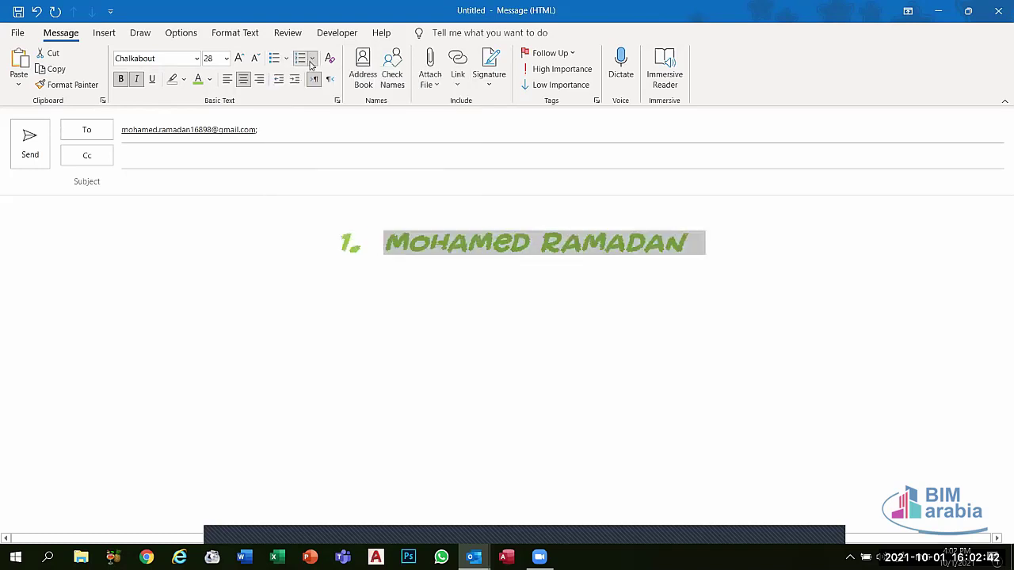
{"action": "left_click", "coordinate": [312, 63]}
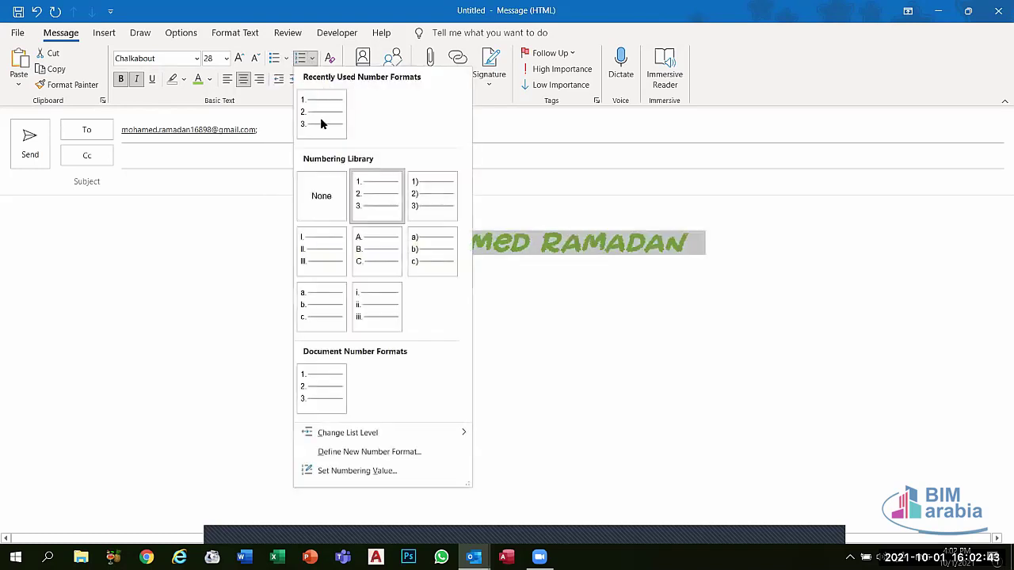
{"action": "left_click", "coordinate": [383, 294]}
{"action": "left_click", "coordinate": [364, 249]}
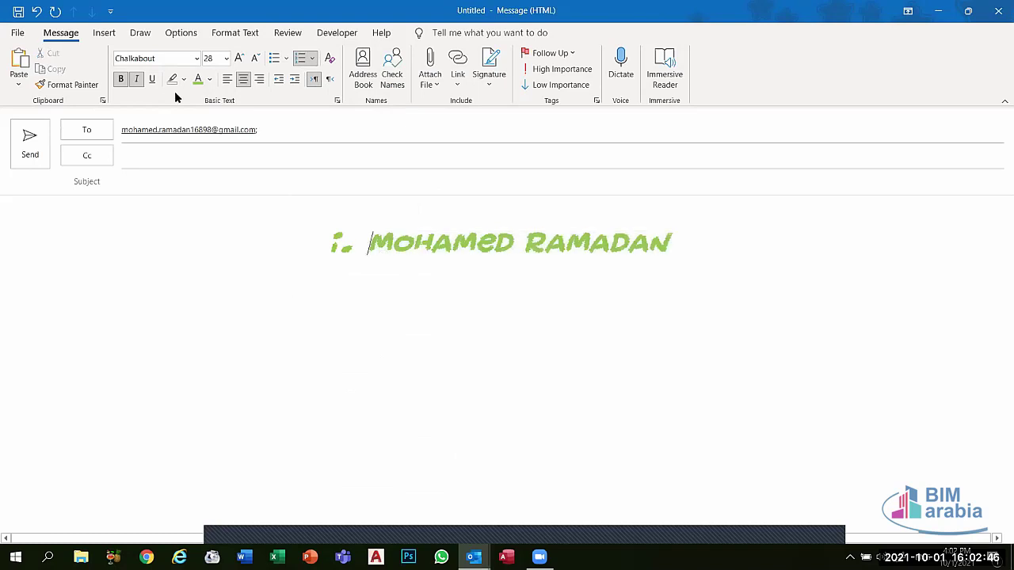
{"action": "left_click", "coordinate": [36, 15]}
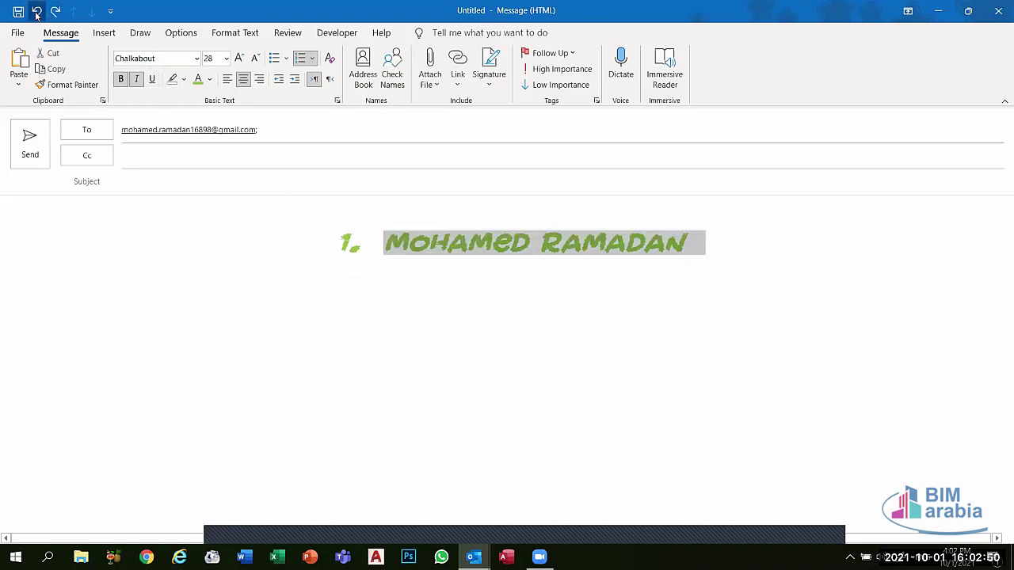
{"action": "left_click", "coordinate": [35, 14]}
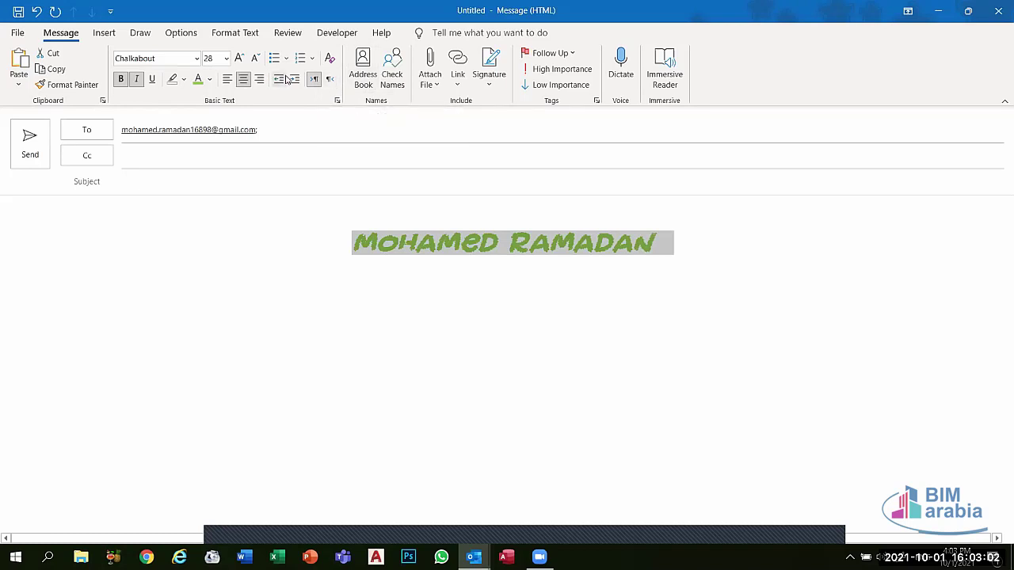
- Start a file hyperlink on the name, cancel it, and close the recent attachments list unused
{"action": "left_click", "coordinate": [458, 60]}
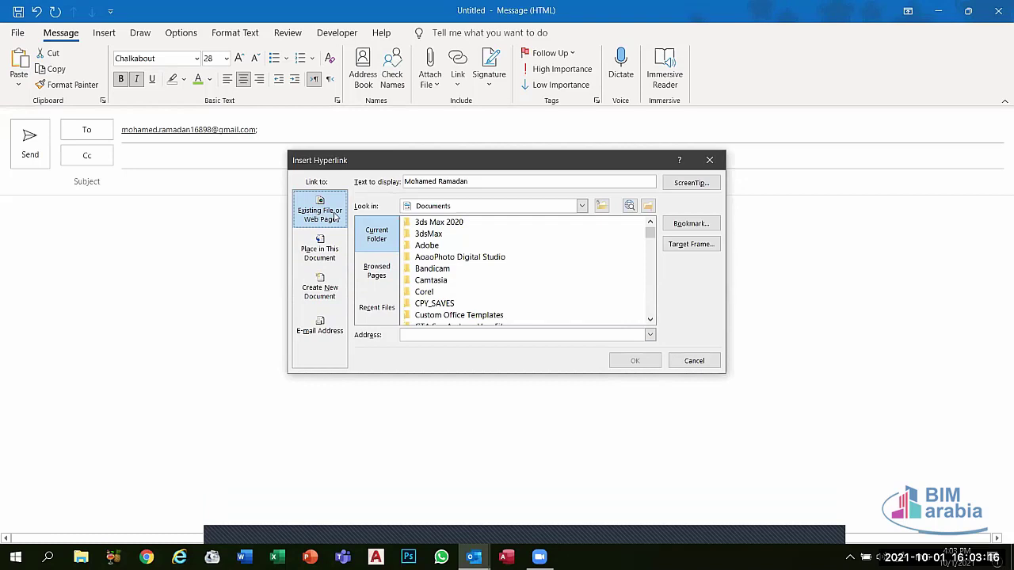
{"action": "left_click", "coordinate": [648, 206]}
{"action": "left_click", "coordinate": [688, 359]}
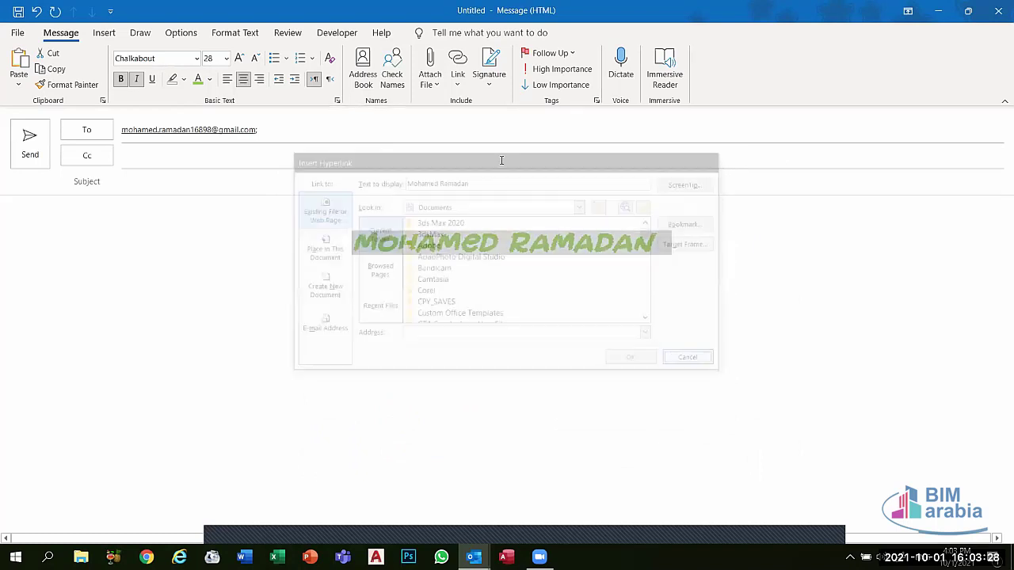
{"action": "left_click", "coordinate": [430, 65]}
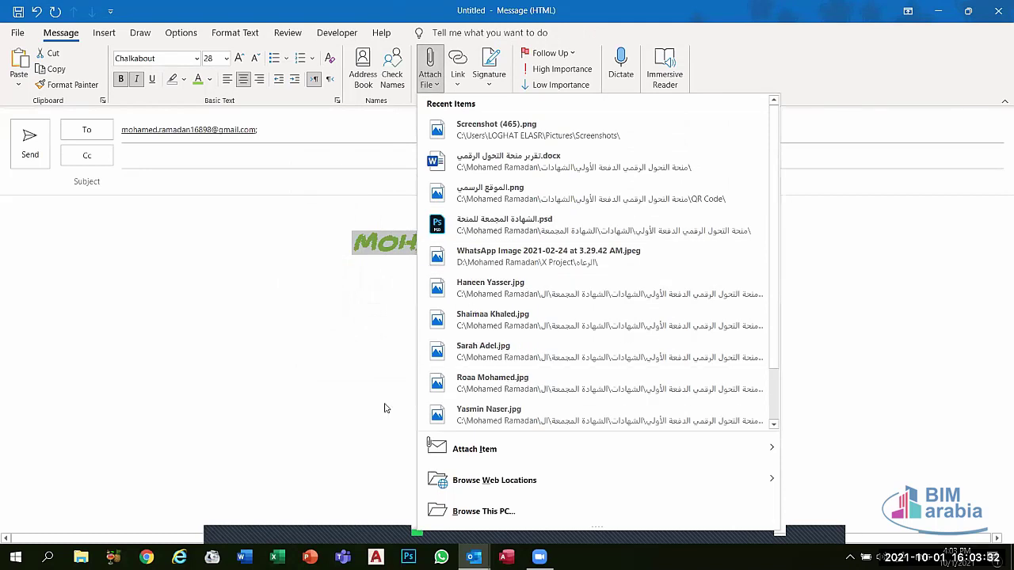
{"action": "left_click", "coordinate": [290, 358]}
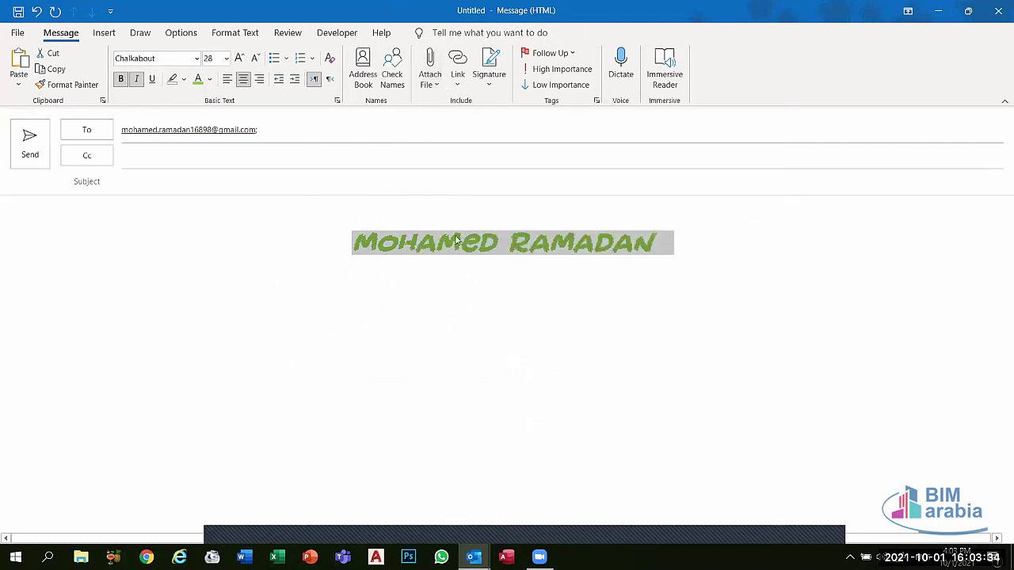
- Open the Signatures window and delete the existing saved signature
{"action": "left_click", "coordinate": [489, 61]}
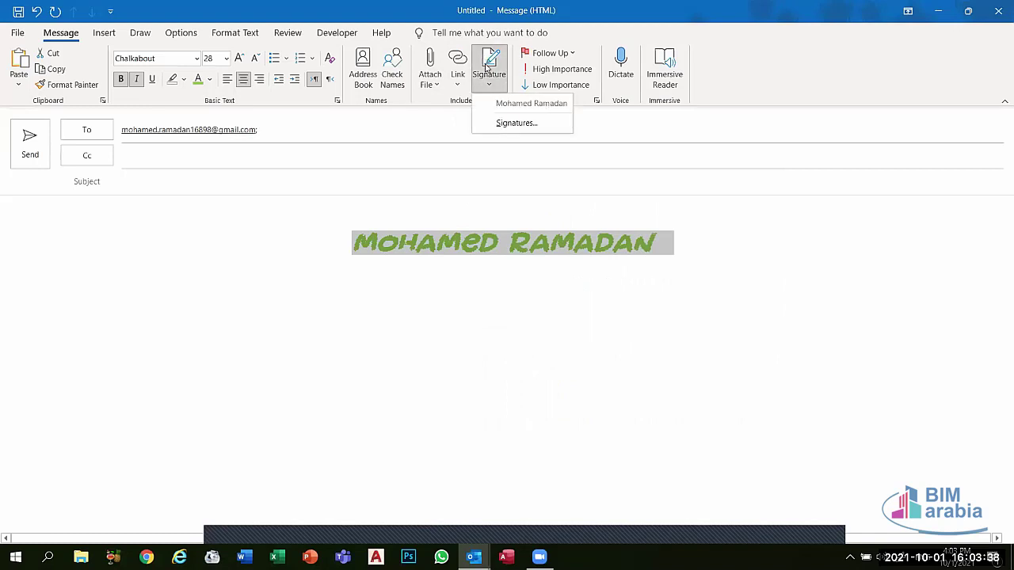
{"action": "left_click", "coordinate": [502, 123]}
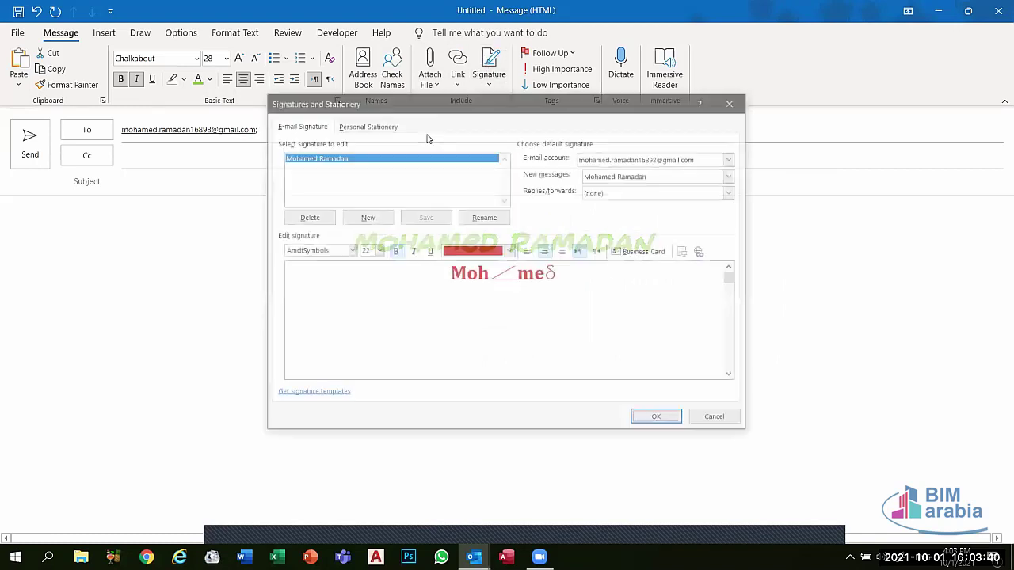
{"action": "left_click_drag", "start_coordinate": [423, 103], "coordinate": [384, 133]}
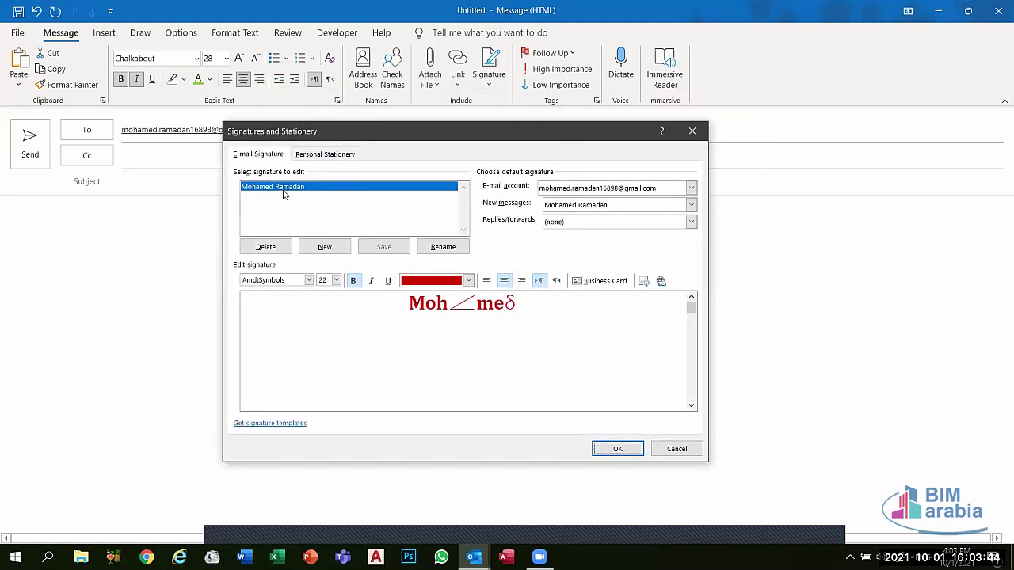
{"action": "left_click", "coordinate": [266, 247]}
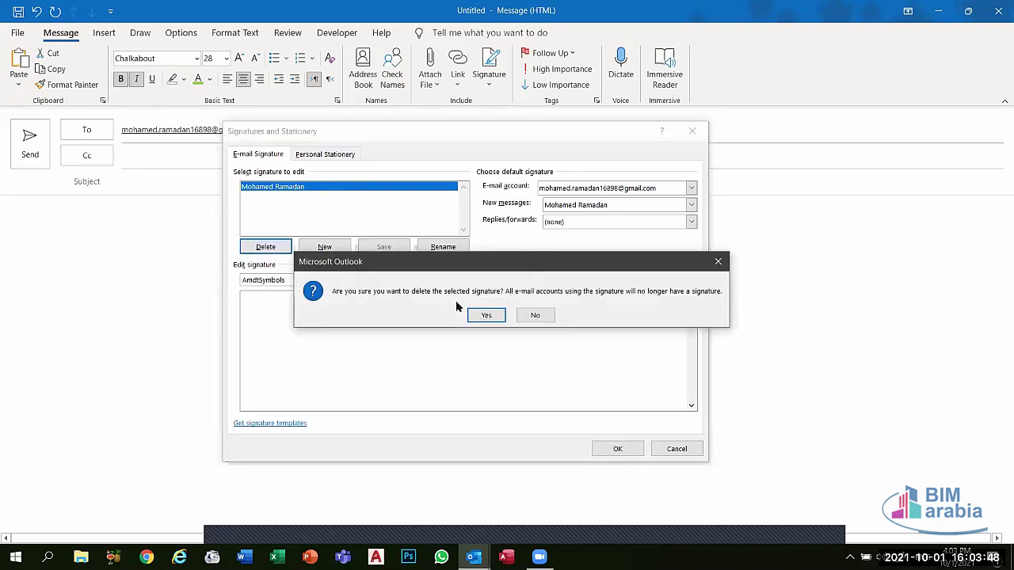
{"action": "left_click", "coordinate": [483, 316]}
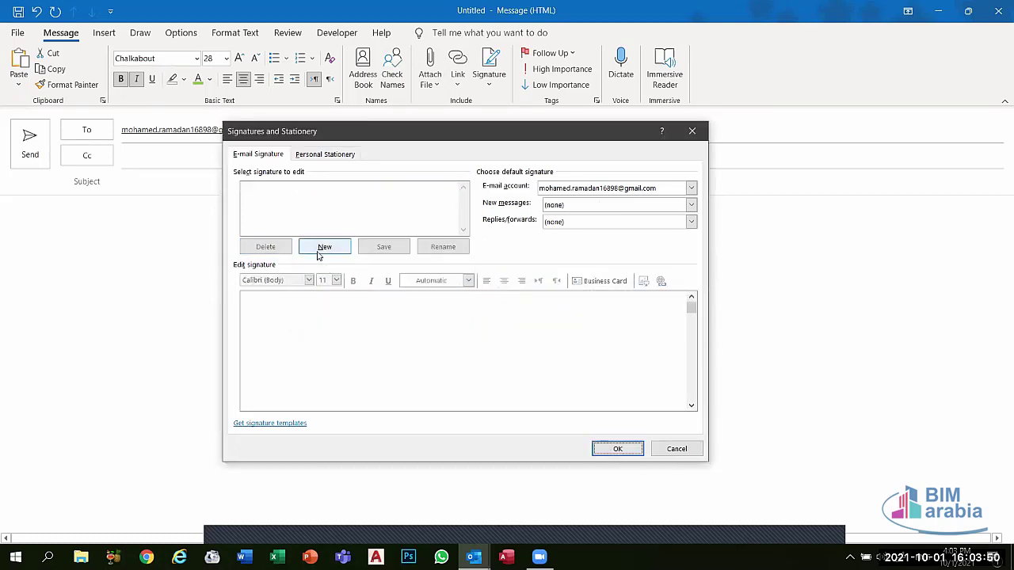
- Create a signature named 'd' in centred bold dark-red Chalkabout 20 and save it
{"action": "left_click", "coordinate": [319, 250]}
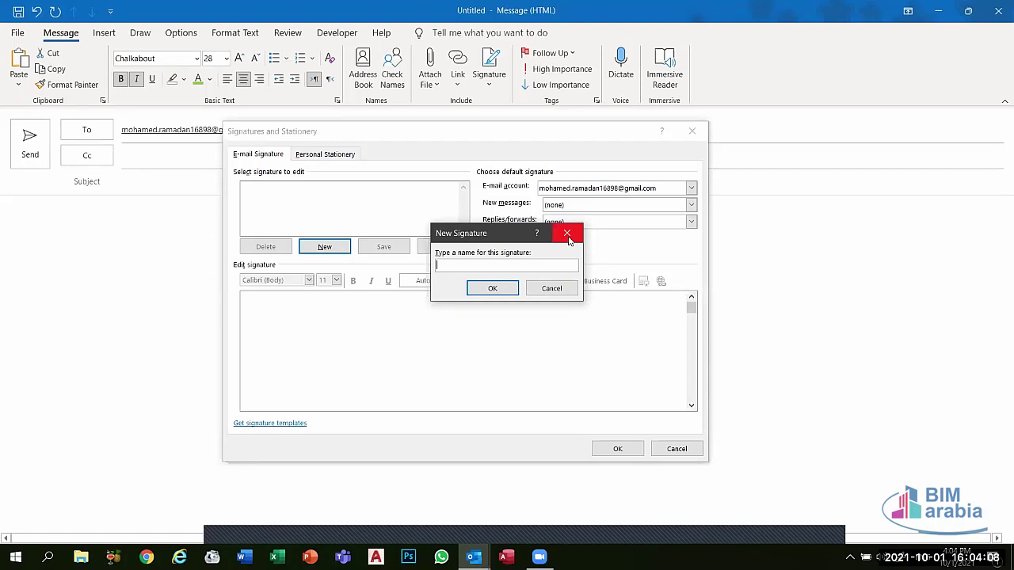
{"action": "type", "text": "Mohamed"}
{"action": "left_click", "coordinate": [492, 288]}
{"action": "left_click", "coordinate": [309, 279]}
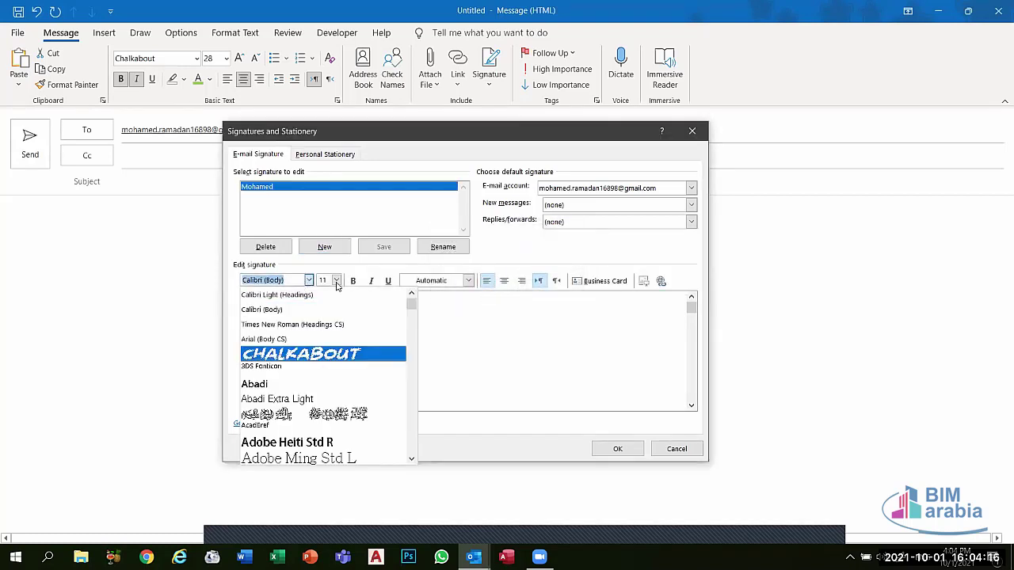
{"action": "left_click", "coordinate": [325, 354]}
{"action": "left_click", "coordinate": [336, 279]}
{"action": "left_click", "coordinate": [324, 356]}
{"action": "left_click", "coordinate": [354, 280]}
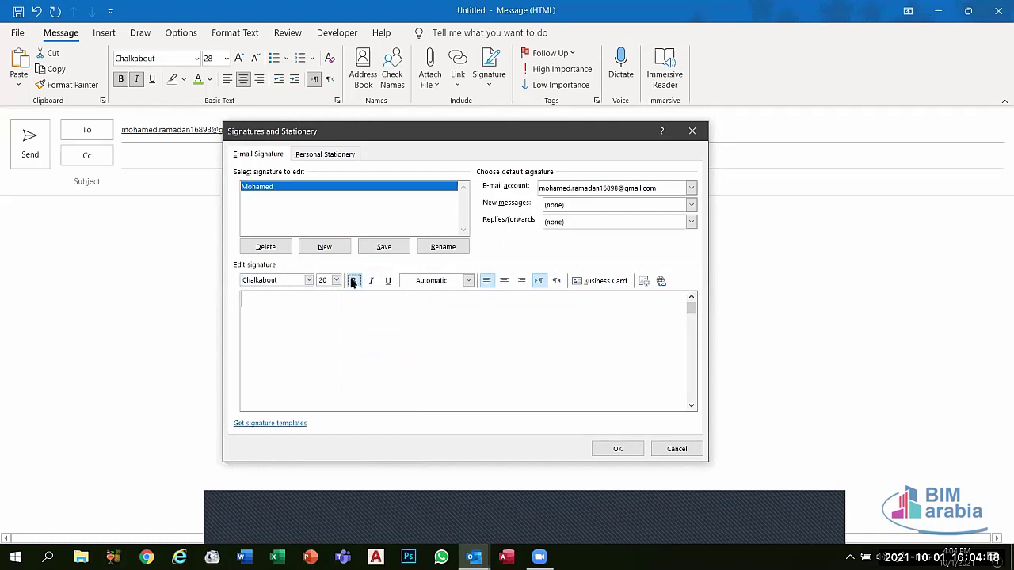
{"action": "left_click", "coordinate": [468, 281]}
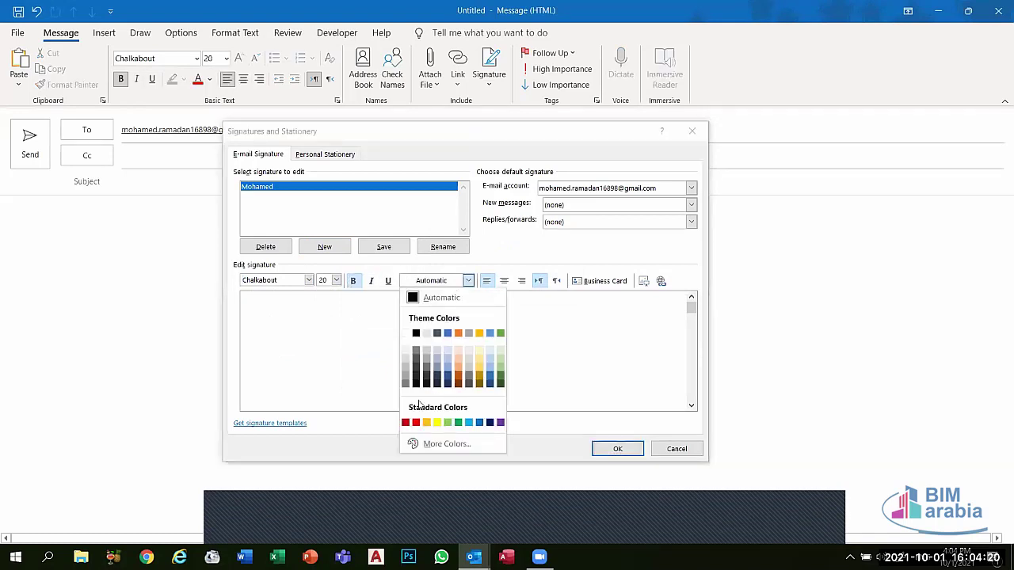
{"action": "left_click", "coordinate": [406, 422]}
{"action": "left_click", "coordinate": [504, 282]}
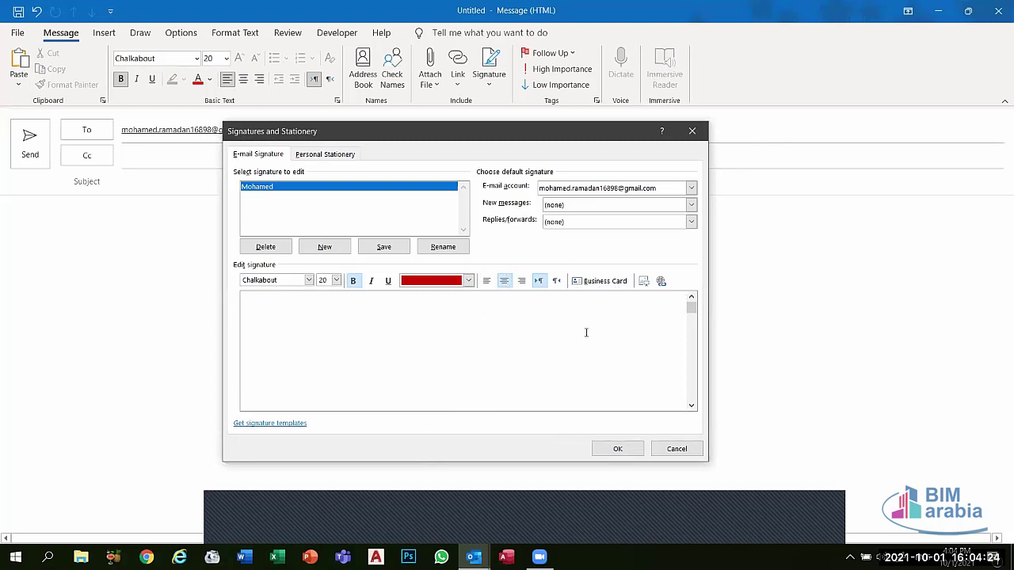
{"action": "left_click", "coordinate": [616, 449]}
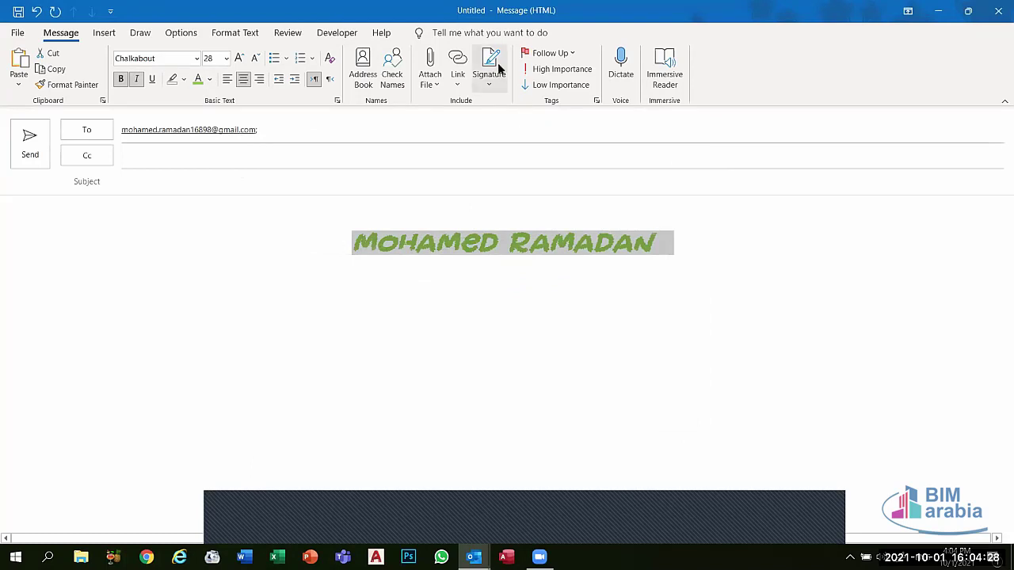
- Insert the new 'd' signature into the message body, repeated three times
{"action": "left_click", "coordinate": [491, 79]}
{"action": "left_click", "coordinate": [504, 103]}
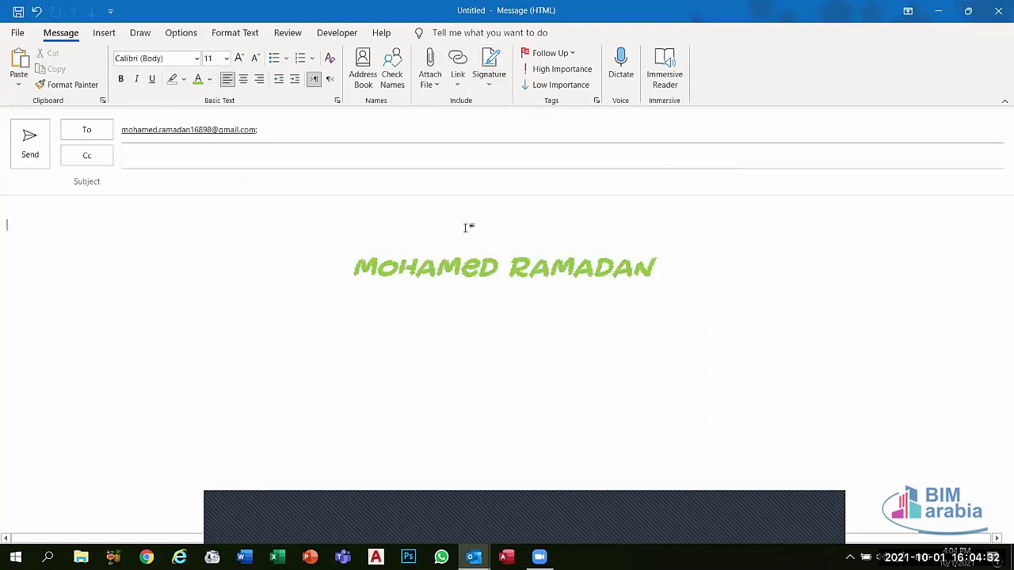
{"action": "left_click", "coordinate": [490, 79]}
{"action": "left_click", "coordinate": [500, 103]}
{"action": "left_click", "coordinate": [491, 79]}
{"action": "left_click", "coordinate": [502, 103]}
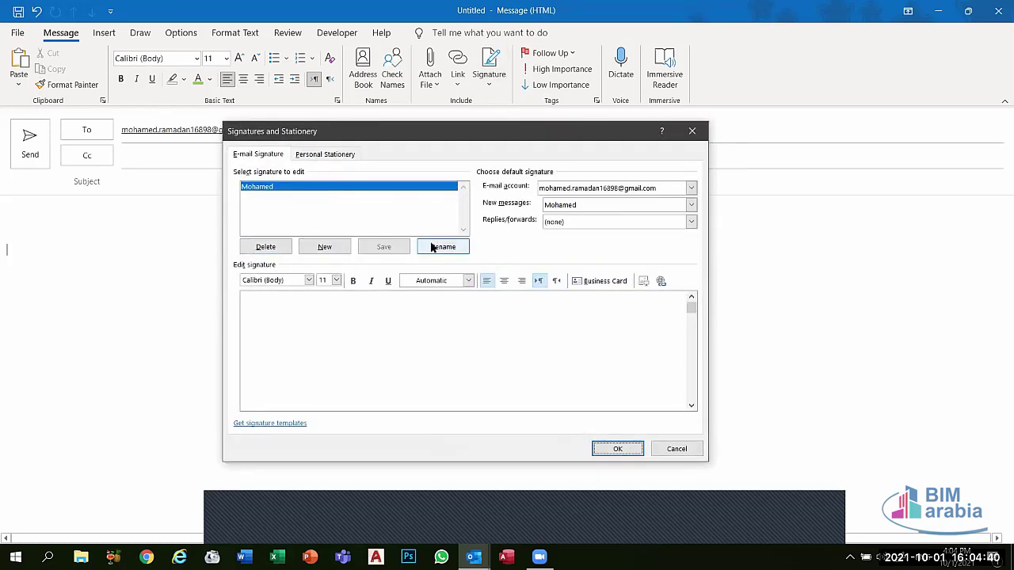
- Delete the 'd' signature, after cancelling a rename, and close the Signatures window
{"action": "left_click", "coordinate": [442, 248]}
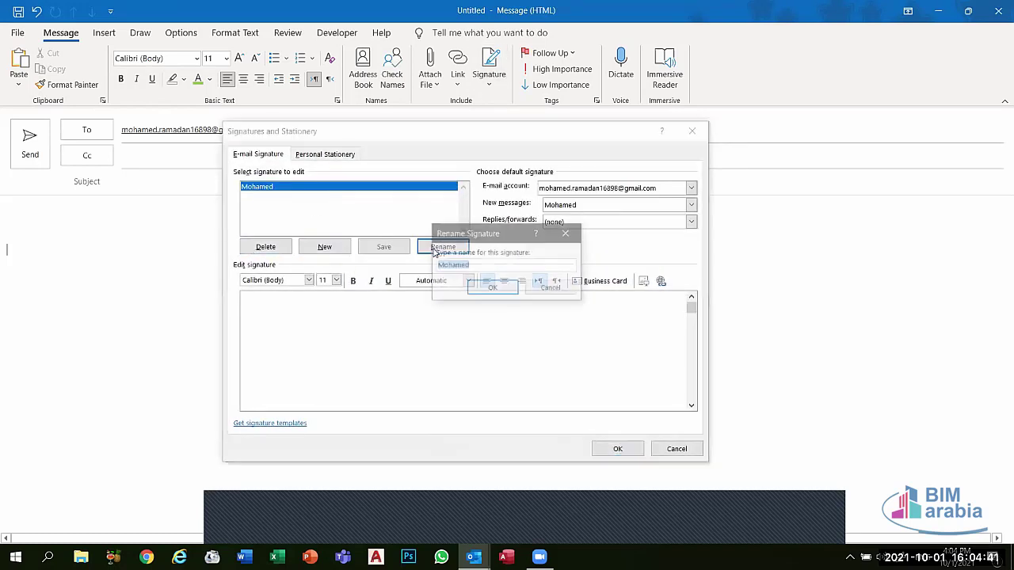
{"action": "left_click", "coordinate": [567, 234]}
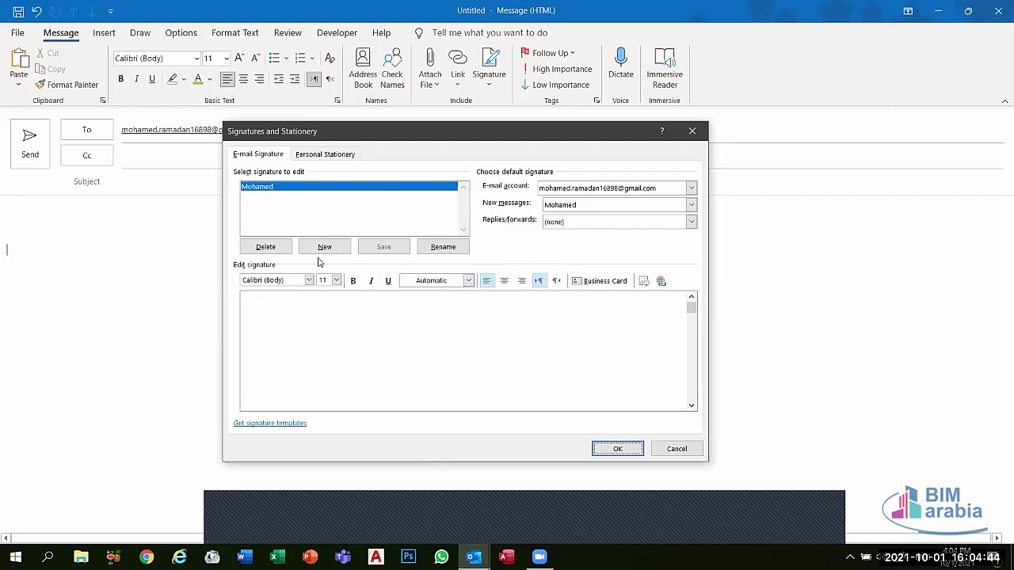
{"action": "left_click", "coordinate": [268, 248]}
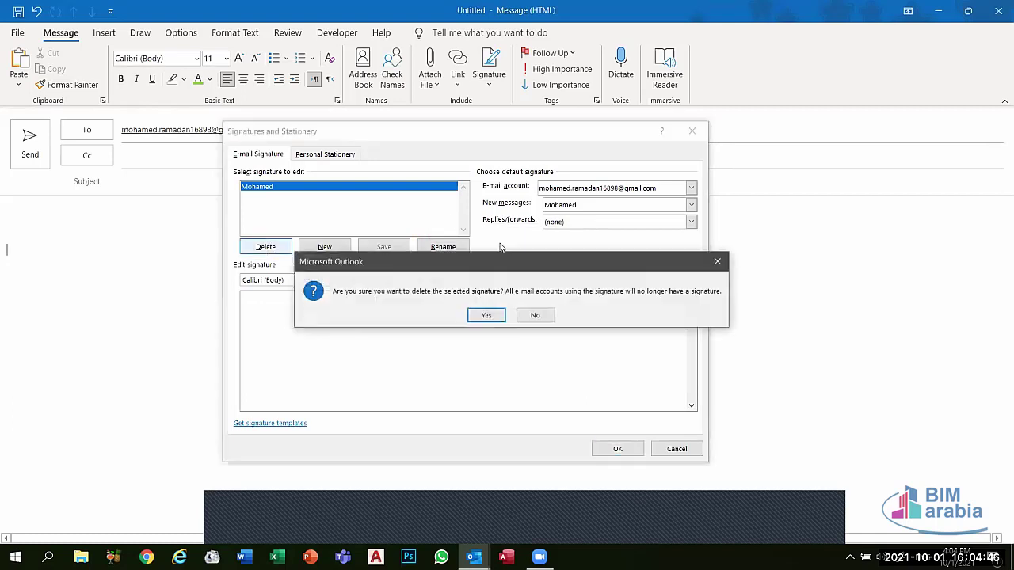
{"action": "left_click", "coordinate": [487, 315]}
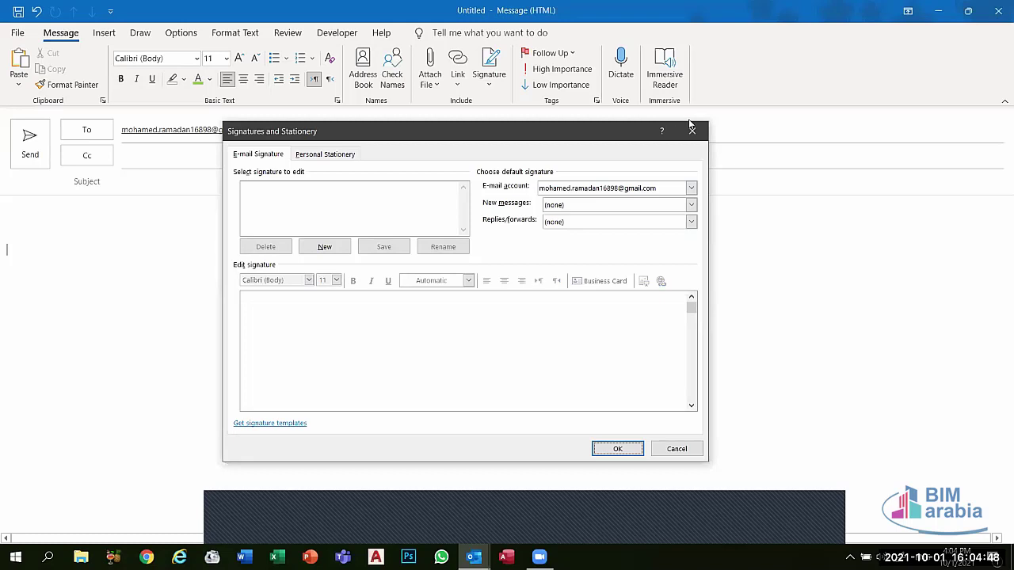
{"action": "left_click", "coordinate": [690, 130]}
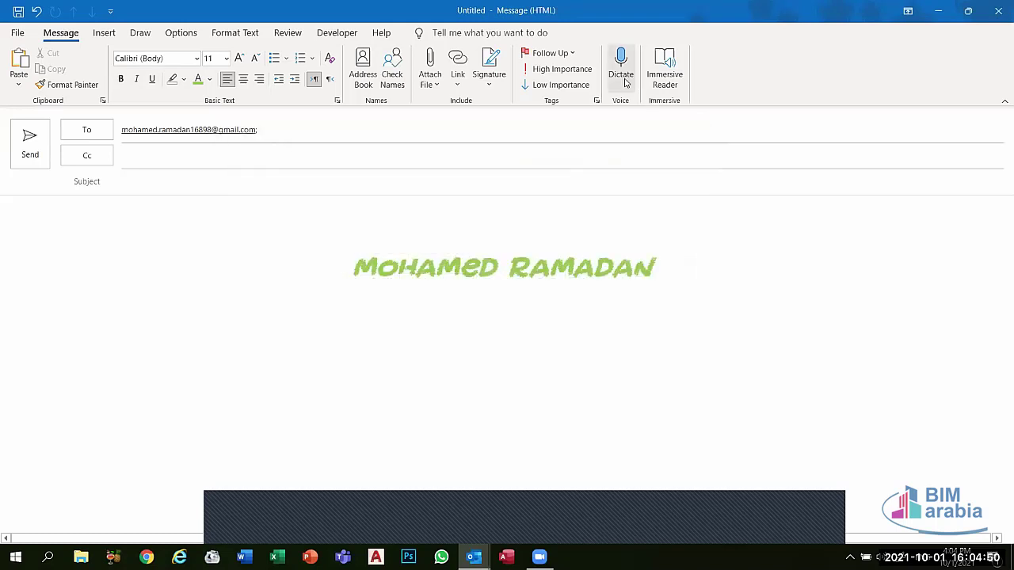
- Dictate a line ending 'his booking inglizi' into the body and adjust dictation settings
{"action": "left_click", "coordinate": [621, 79]}
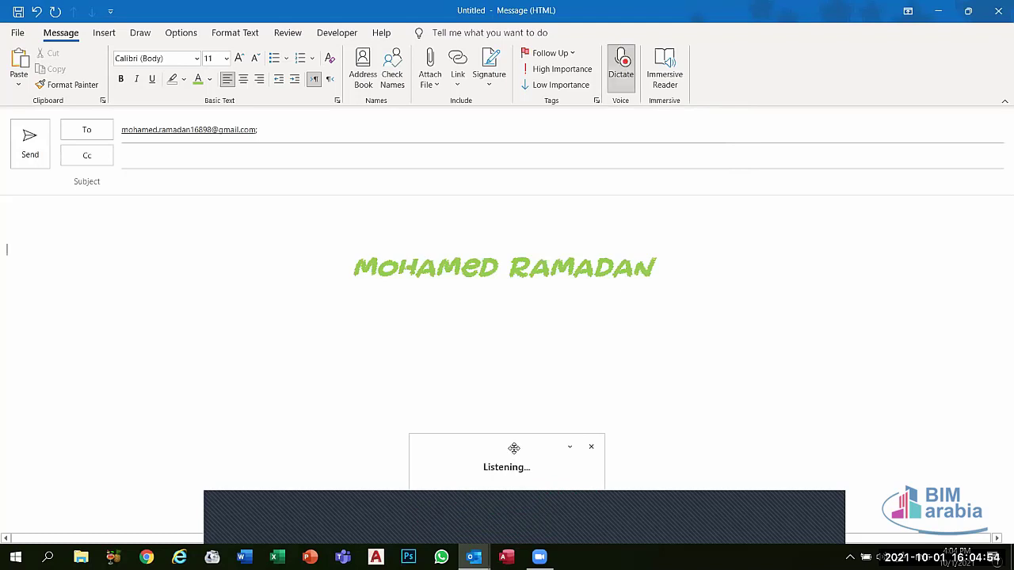
{"action": "left_click", "coordinate": [320, 336]}
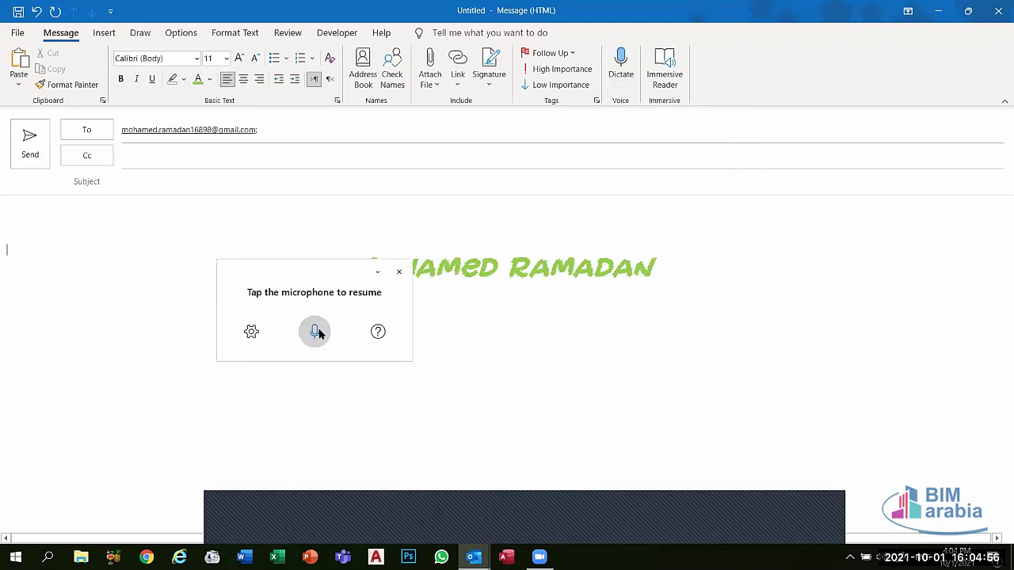
{"action": "left_click", "coordinate": [313, 335]}
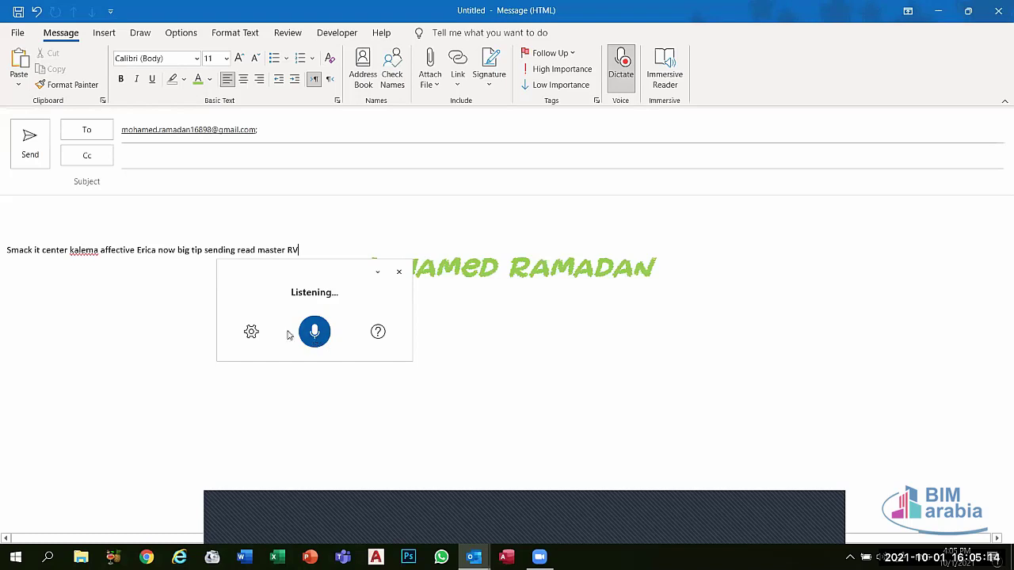
{"action": "left_click", "coordinate": [249, 333]}
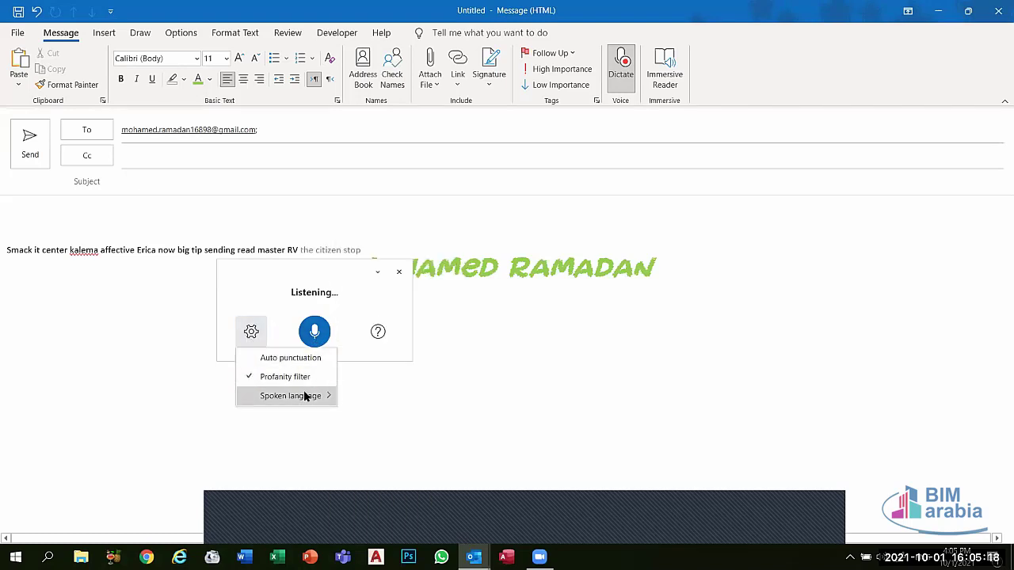
{"action": "left_click", "coordinate": [305, 396]}
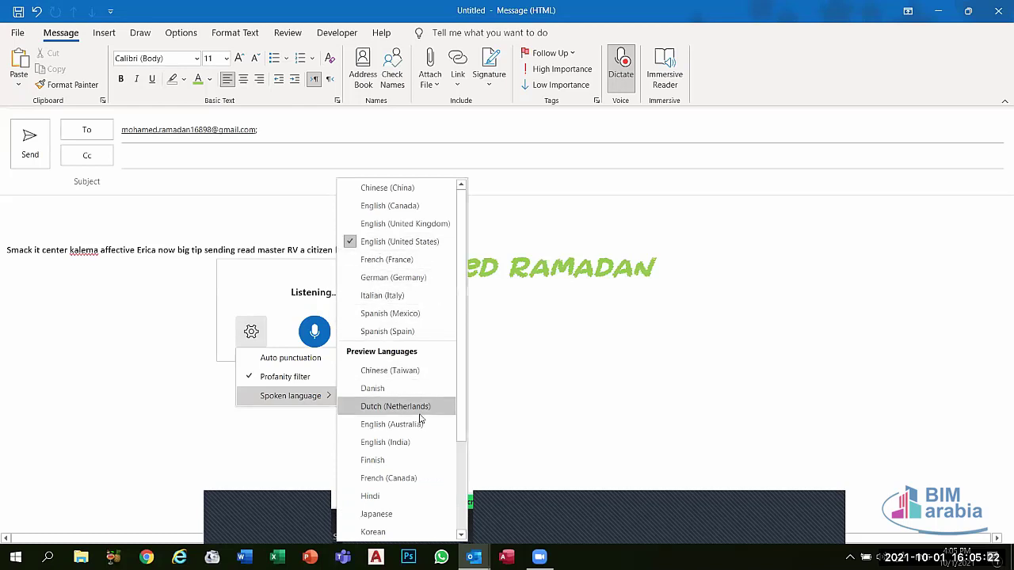
{"action": "mouse_move", "coordinate": [463, 410]}
{"action": "left_mouse_down"}
{"action": "mouse_move", "coordinate": [467, 480]}
{"action": "mouse_move", "coordinate": [366, 342]}
{"action": "left_mouse_up"}
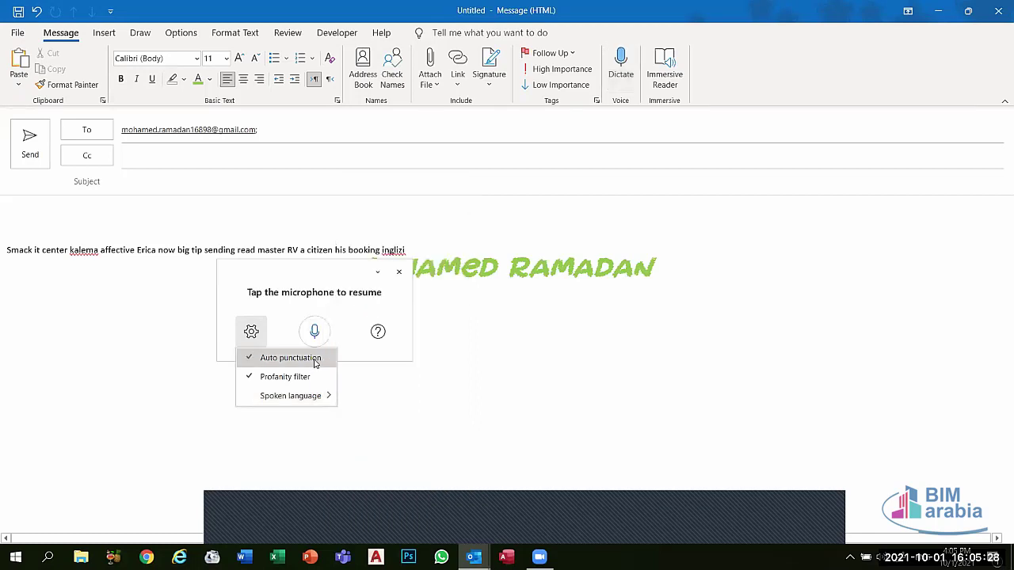
{"action": "left_click", "coordinate": [399, 272]}
- Close dictation and delete the whole dictated line, leaving only the centred green name
{"action": "left_click", "coordinate": [398, 272]}
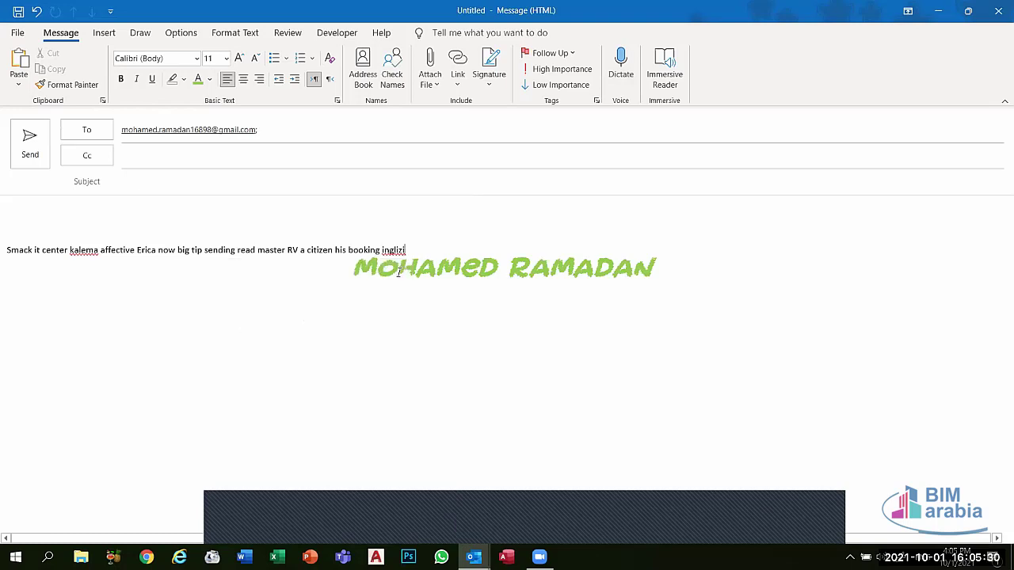
{"action": "double_click", "coordinate": [339, 250]}
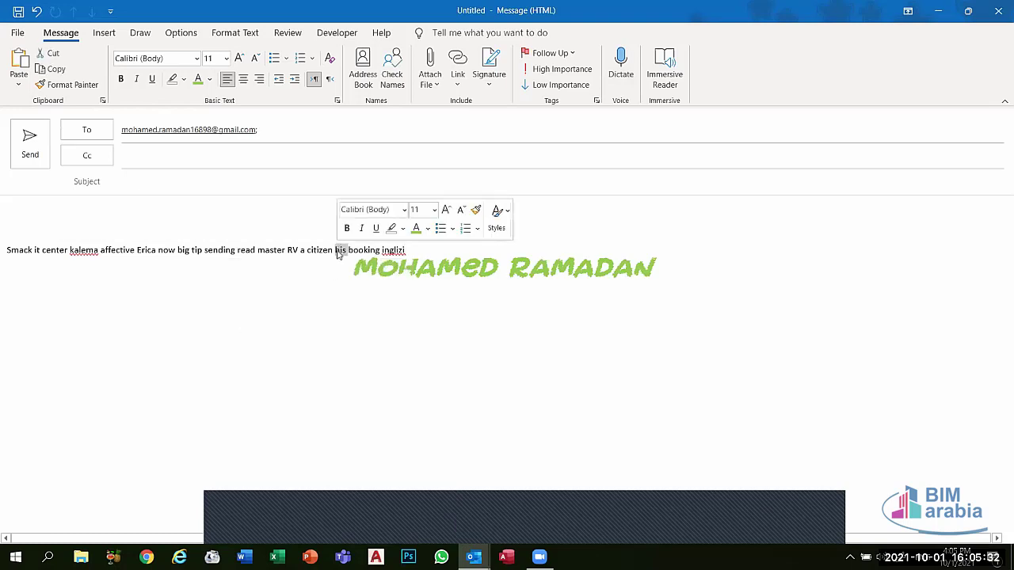
{"action": "key", "text": "Delete"}
{"action": "double_click", "coordinate": [383, 236]}
{"action": "double_click", "coordinate": [375, 252]}
{"action": "left_click", "coordinate": [371, 252]}
{"action": "triple_click", "coordinate": [371, 252]}
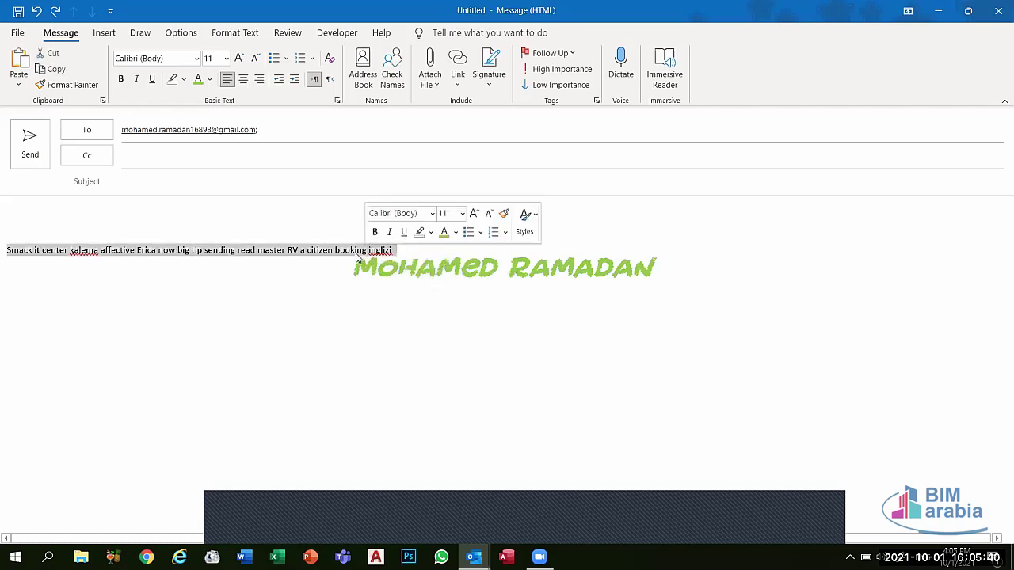
{"action": "key", "text": "Delete"}
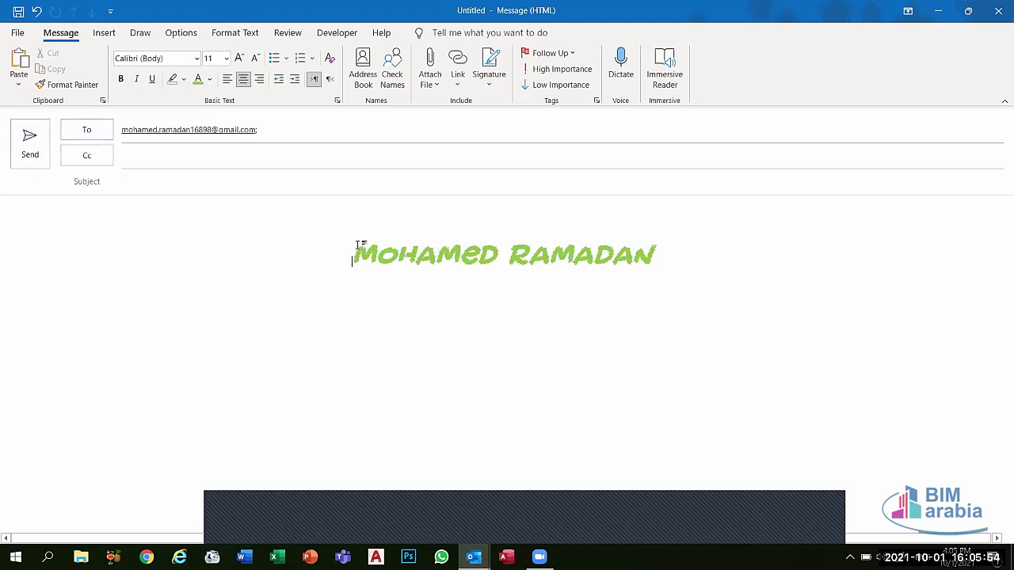
- Insert Screenshot (222).png from Pictures\Screenshots at the start of the heading
{"action": "left_click", "coordinate": [335, 255]}
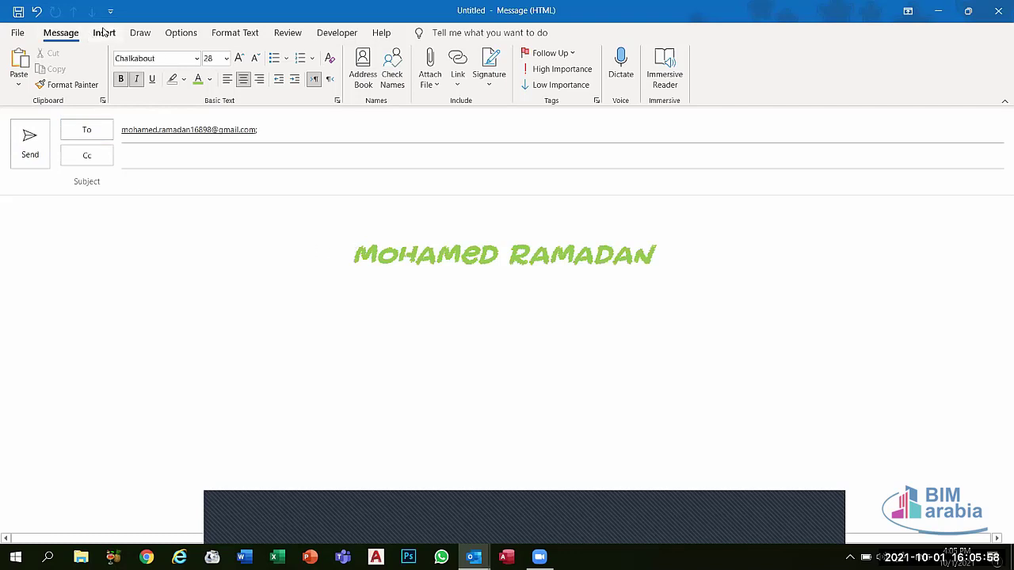
{"action": "left_click", "coordinate": [104, 32]}
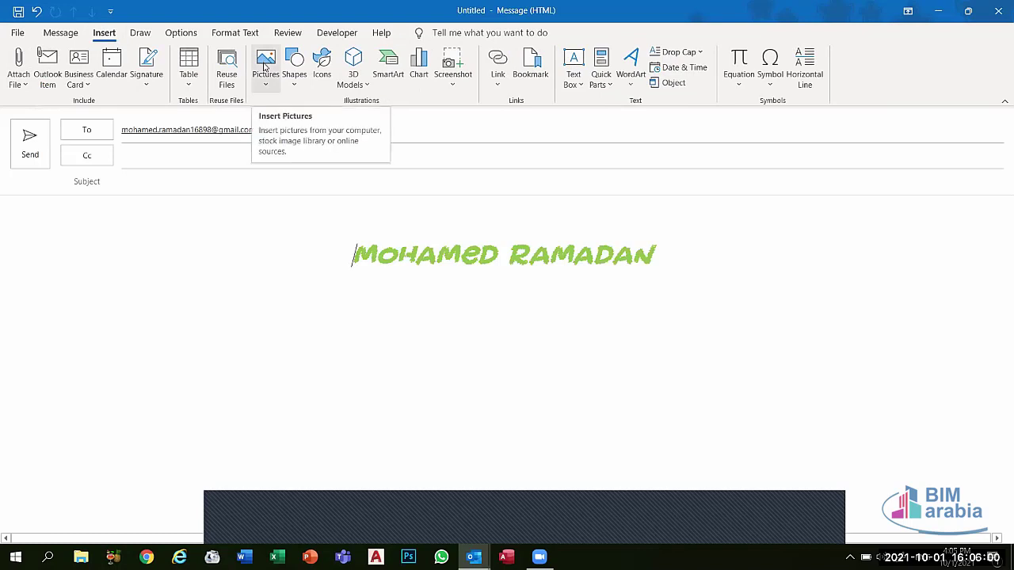
{"action": "left_click", "coordinate": [267, 75]}
{"action": "left_click", "coordinate": [287, 123]}
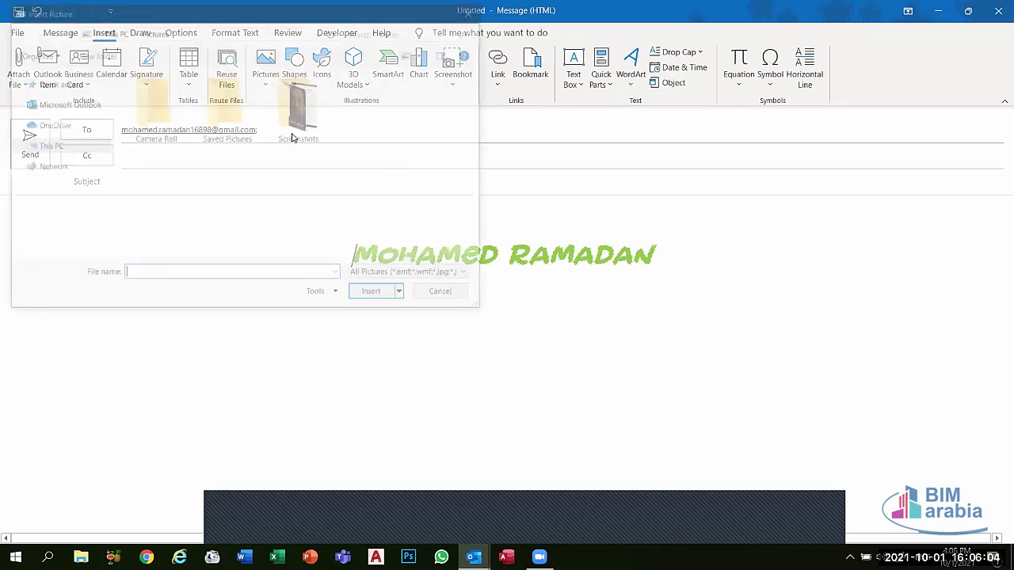
{"action": "double_click", "coordinate": [282, 141]}
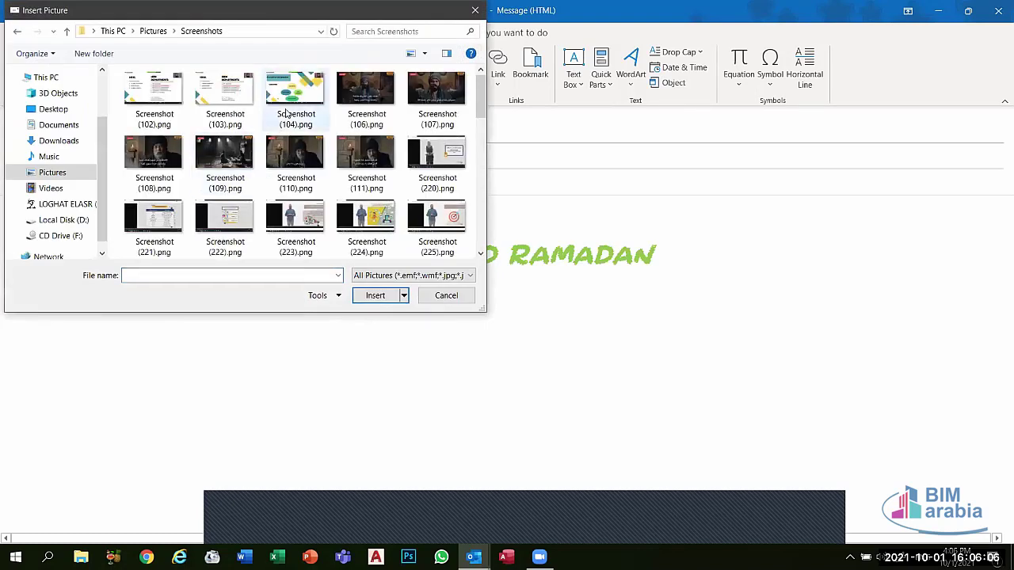
{"action": "left_click", "coordinate": [221, 232]}
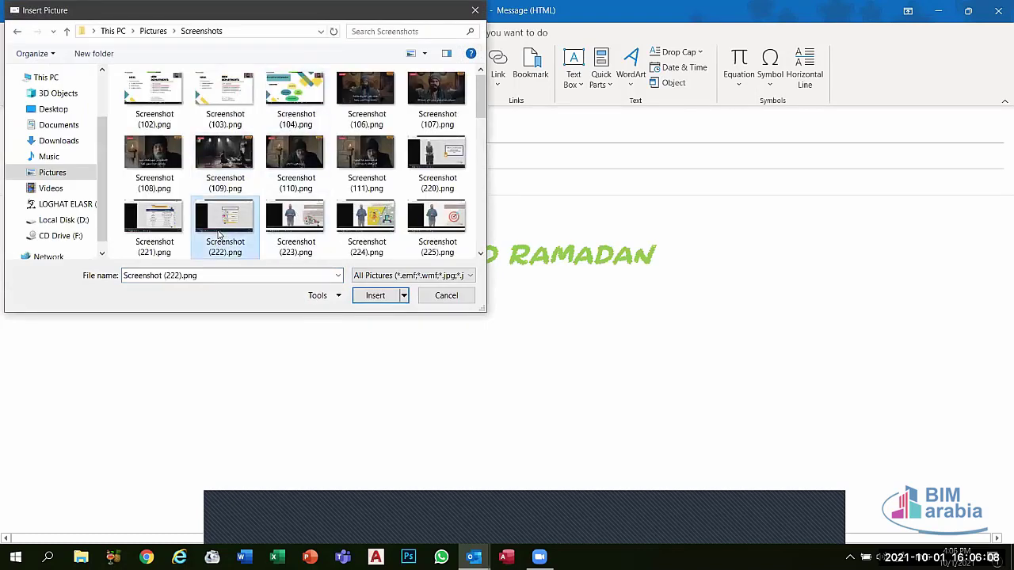
{"action": "left_click", "coordinate": [360, 298]}
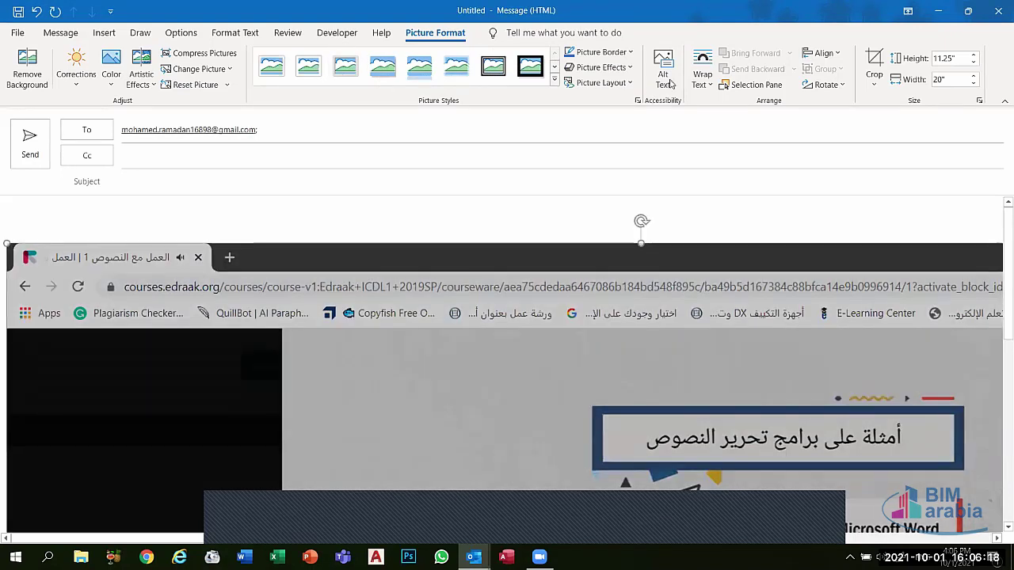
- Set the screenshot's wrapping to In Front of Text and drag it into rough position
{"action": "left_click", "coordinate": [703, 78]}
{"action": "left_click", "coordinate": [725, 175]}
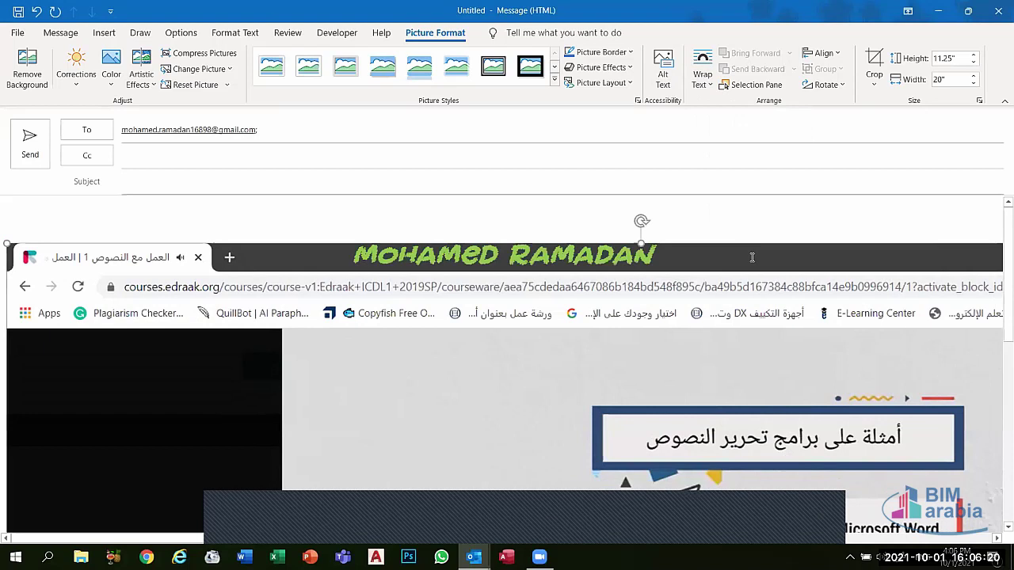
{"action": "mouse_move", "coordinate": [856, 316]}
{"action": "left_mouse_down"}
{"action": "mouse_move", "coordinate": [897, 240]}
{"action": "mouse_move", "coordinate": [872, 231]}
{"action": "left_mouse_up"}
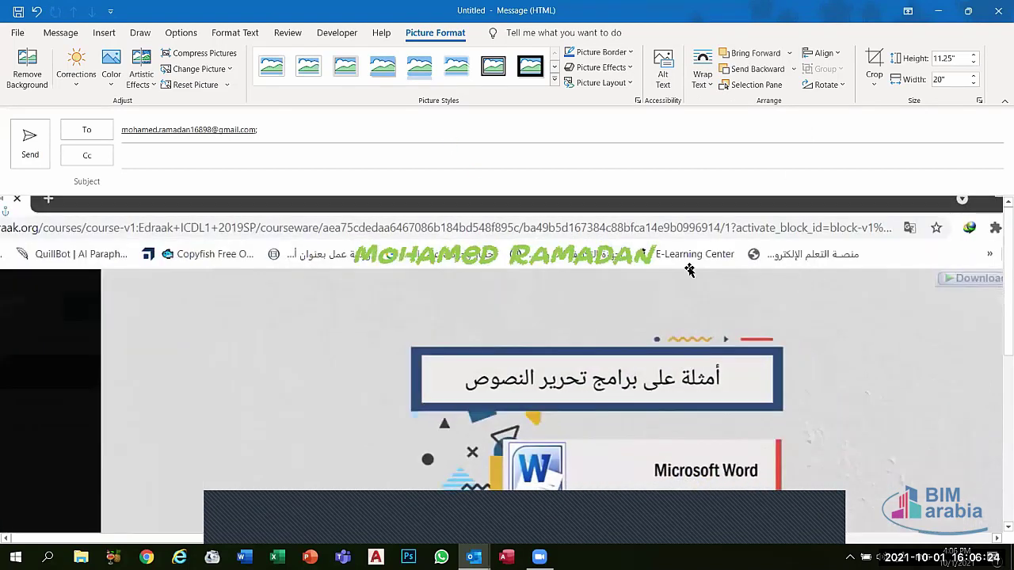
{"action": "left_click_drag", "start_coordinate": [807, 204], "coordinate": [396, 208]}
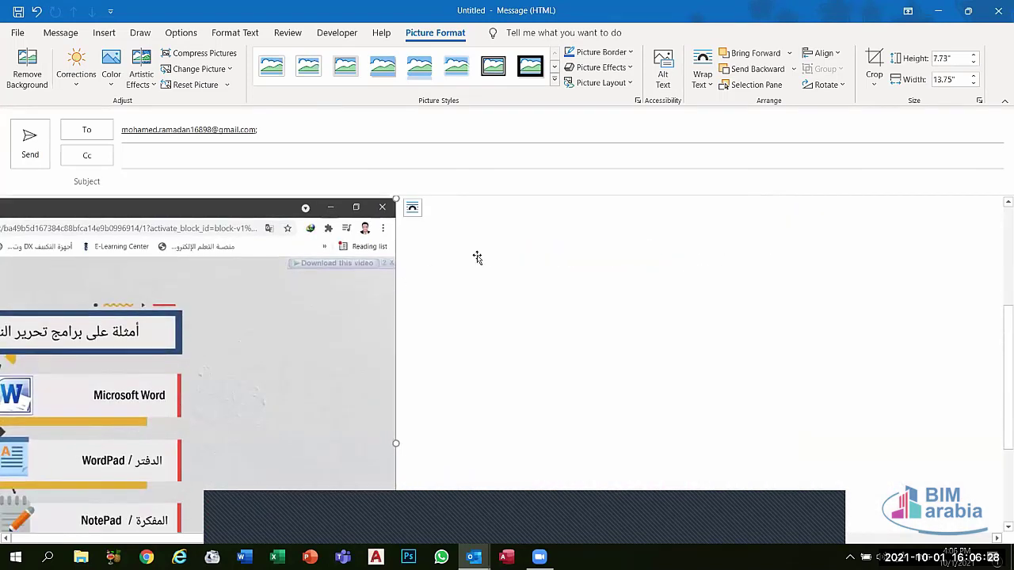
{"action": "left_click_drag", "start_coordinate": [324, 339], "coordinate": [325, 330]}
- Shrink the screenshot to 1.71" by 3.03" and place it just below the name heading
{"action": "left_click_drag", "start_coordinate": [395, 198], "coordinate": [129, 379]}
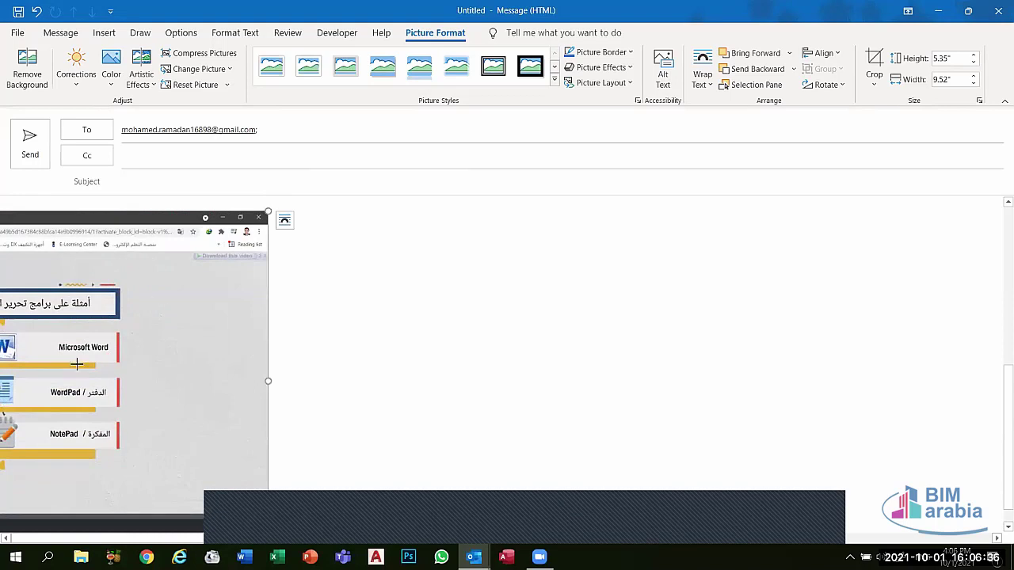
{"action": "left_click_drag", "start_coordinate": [269, 210], "coordinate": [42, 340]}
{"action": "left_click_drag", "start_coordinate": [410, 216], "coordinate": [640, 267]}
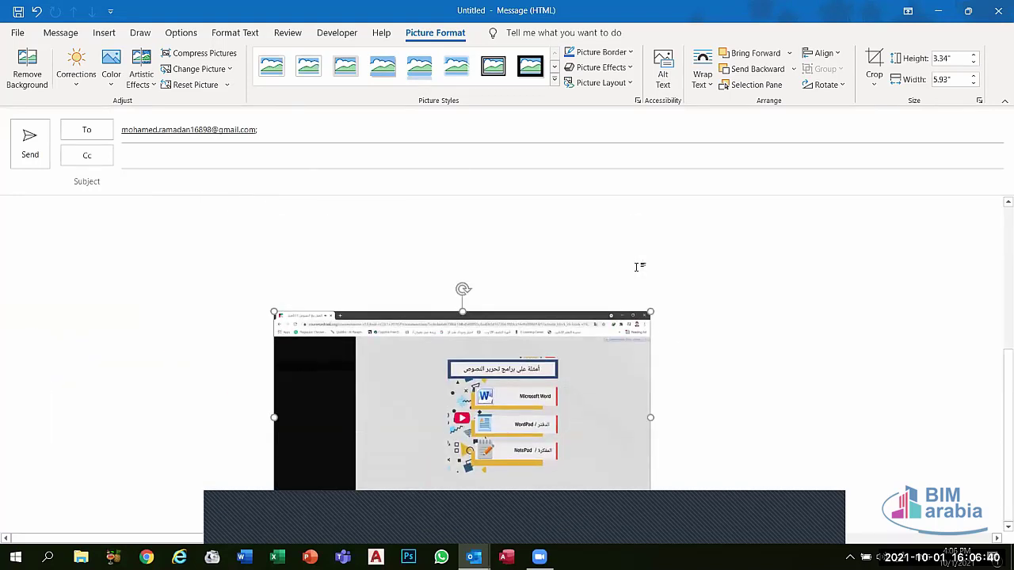
{"action": "left_click_drag", "start_coordinate": [650, 313], "coordinate": [466, 418]}
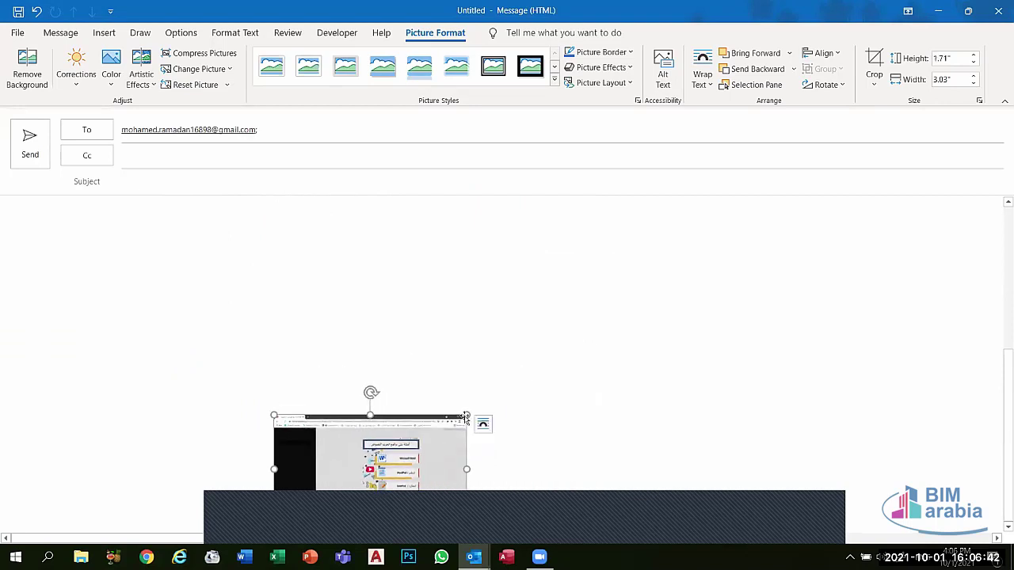
{"action": "left_click_drag", "start_coordinate": [428, 454], "coordinate": [470, 261]}
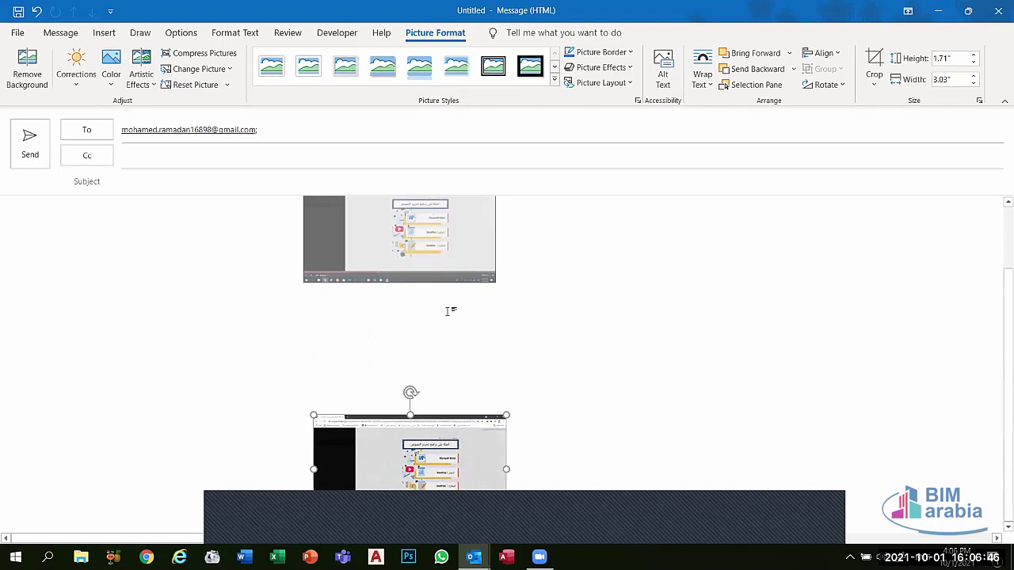
{"action": "mouse_move", "coordinate": [428, 221]}
{"action": "left_mouse_down"}
{"action": "mouse_move", "coordinate": [442, 330]}
{"action": "mouse_move", "coordinate": [464, 324]}
{"action": "left_mouse_up"}
- Preview the Corrections, Color and Artistic Effects options on the screenshot without applying any
{"action": "left_click", "coordinate": [78, 93]}
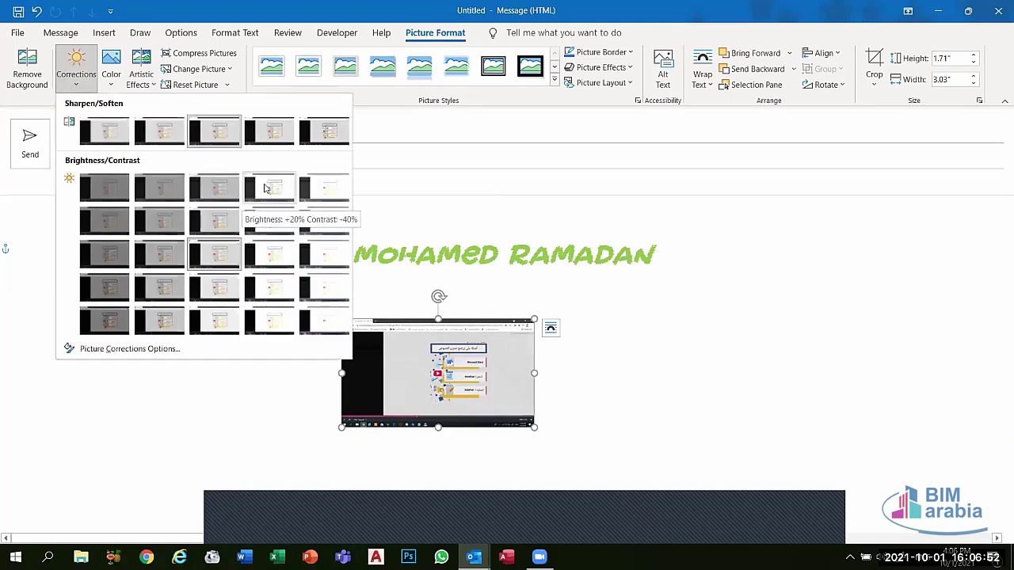
{"action": "left_click", "coordinate": [116, 80]}
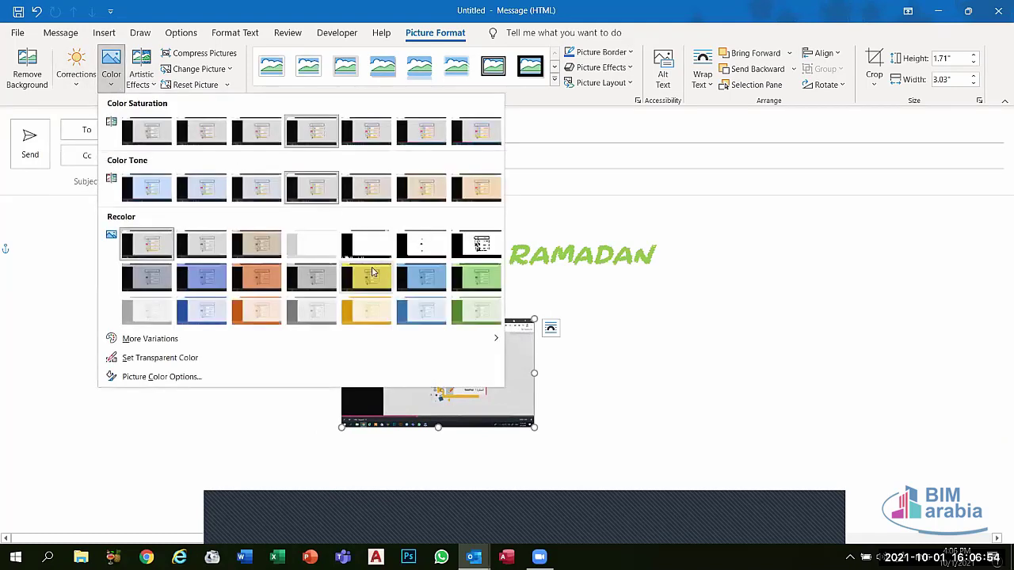
{"action": "left_click", "coordinate": [141, 75]}
{"action": "left_click", "coordinate": [141, 75]}
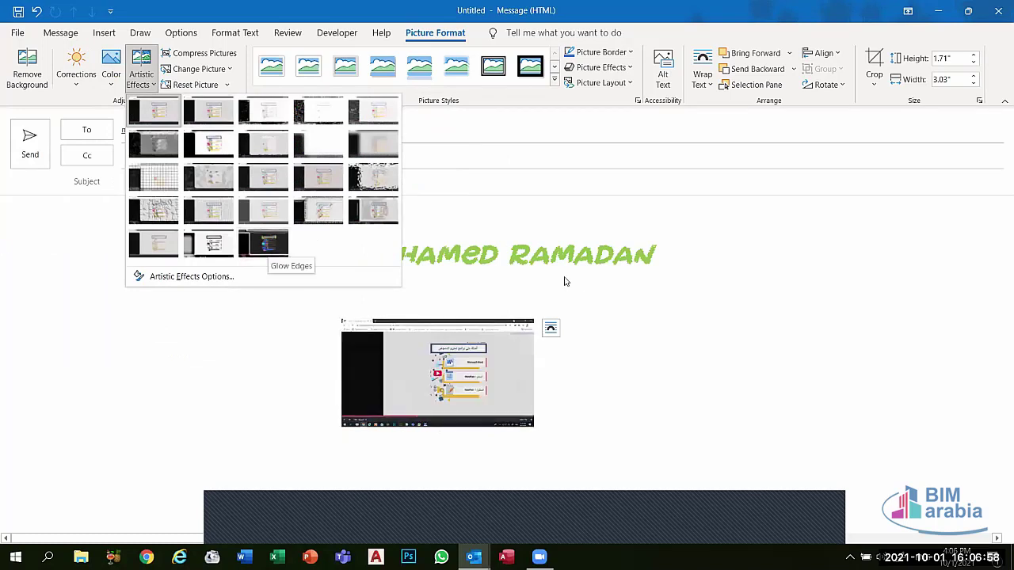
{"action": "left_click", "coordinate": [559, 95]}
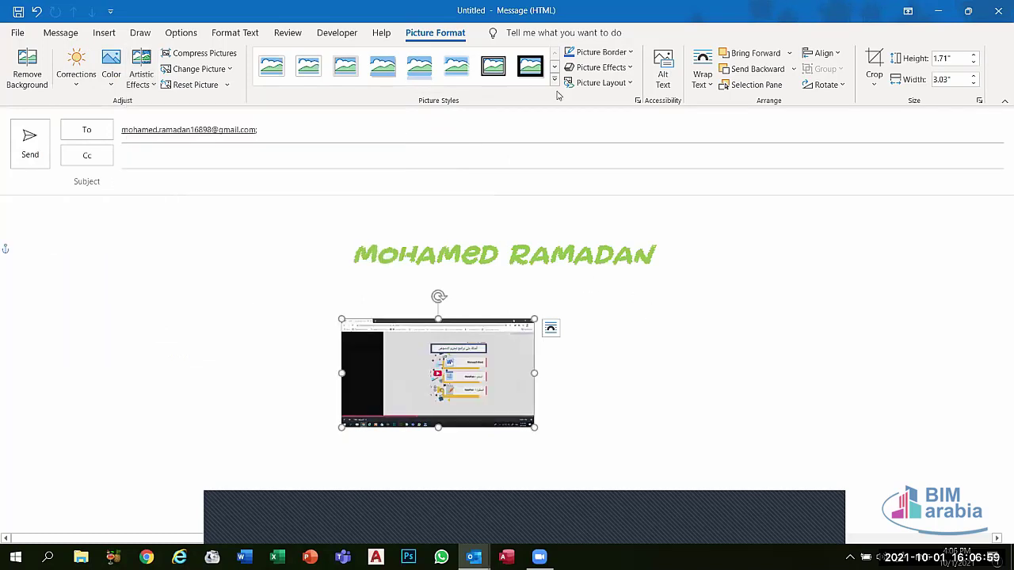
- Give the screenshot a dark blue picture border 6 pt thick
{"action": "left_click", "coordinate": [631, 53]}
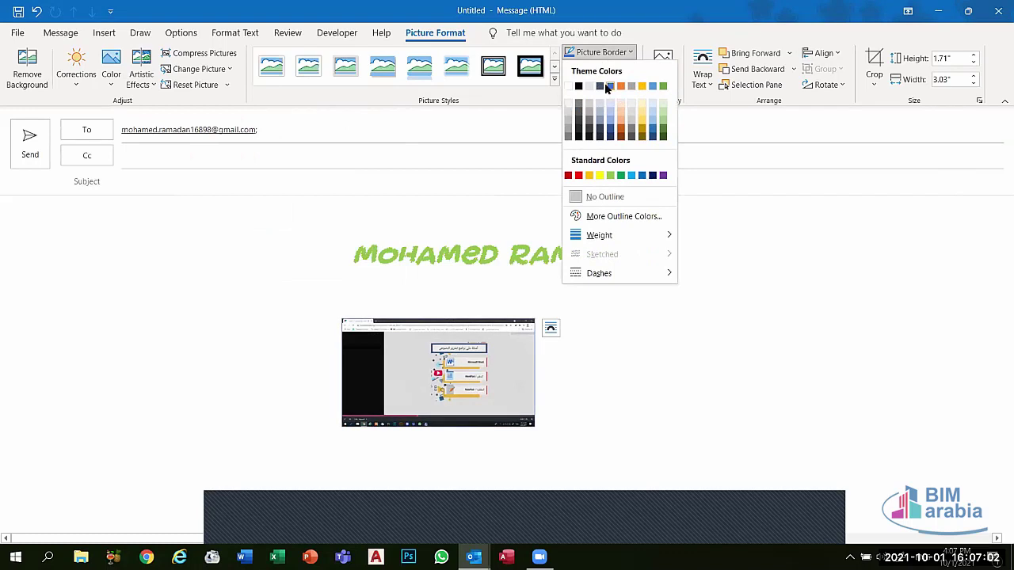
{"action": "left_click", "coordinate": [607, 87]}
{"action": "left_click", "coordinate": [600, 56]}
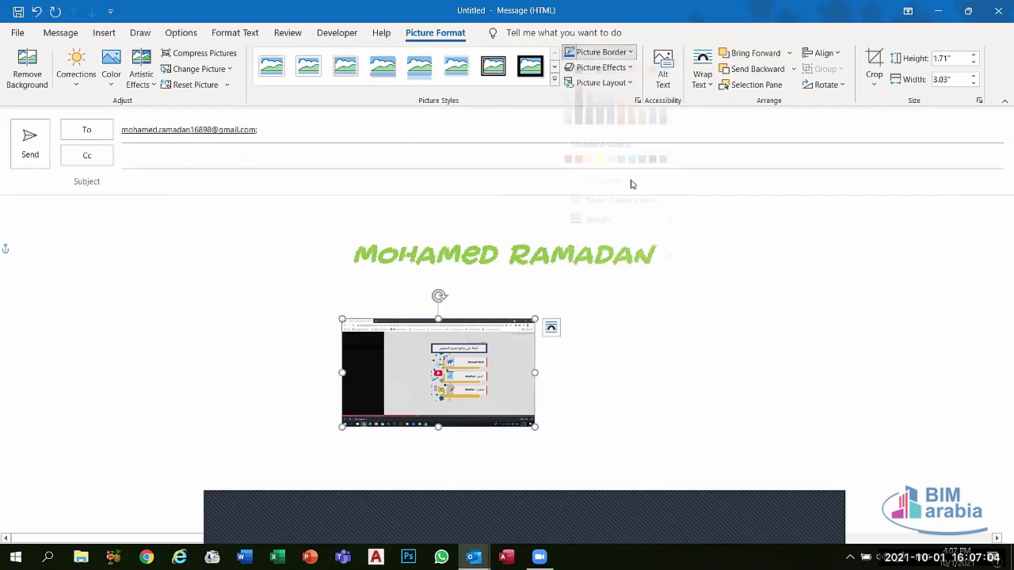
{"action": "mouse_move", "coordinate": [666, 235]}
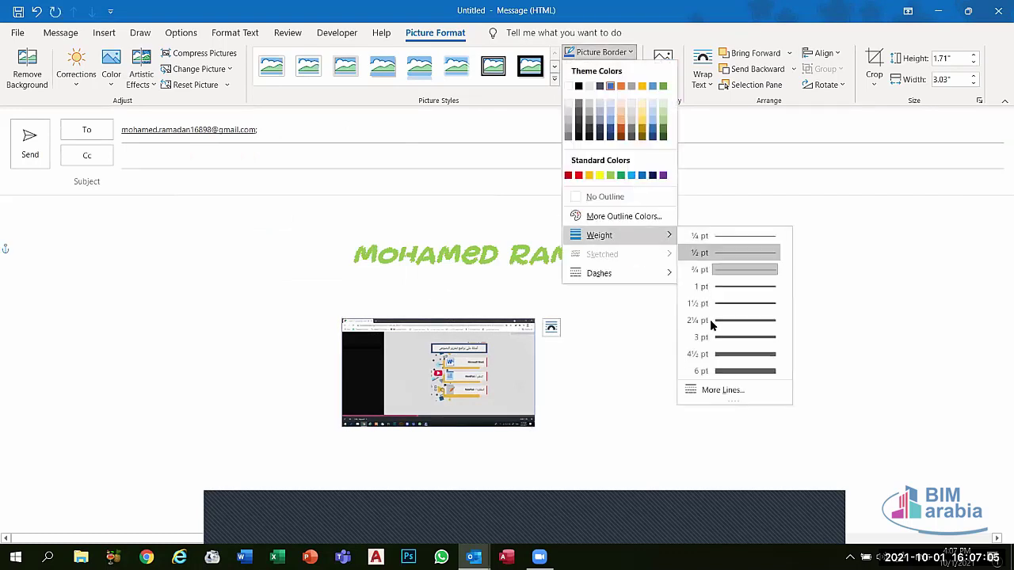
{"action": "left_click", "coordinate": [726, 371]}
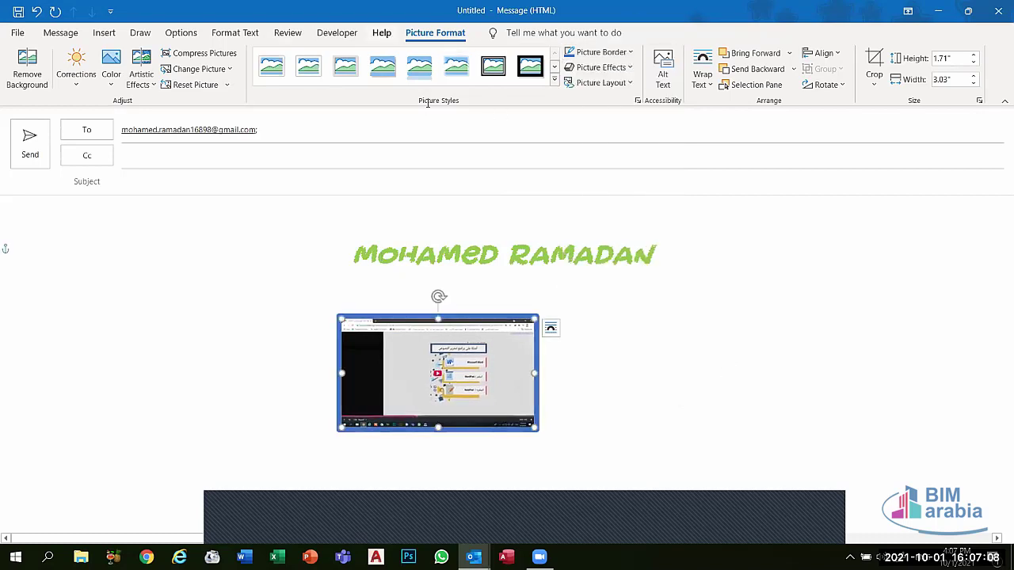
- Draw an isosceles triangle left of the screenshot and apply an orange shape style
{"action": "left_click", "coordinate": [105, 34]}
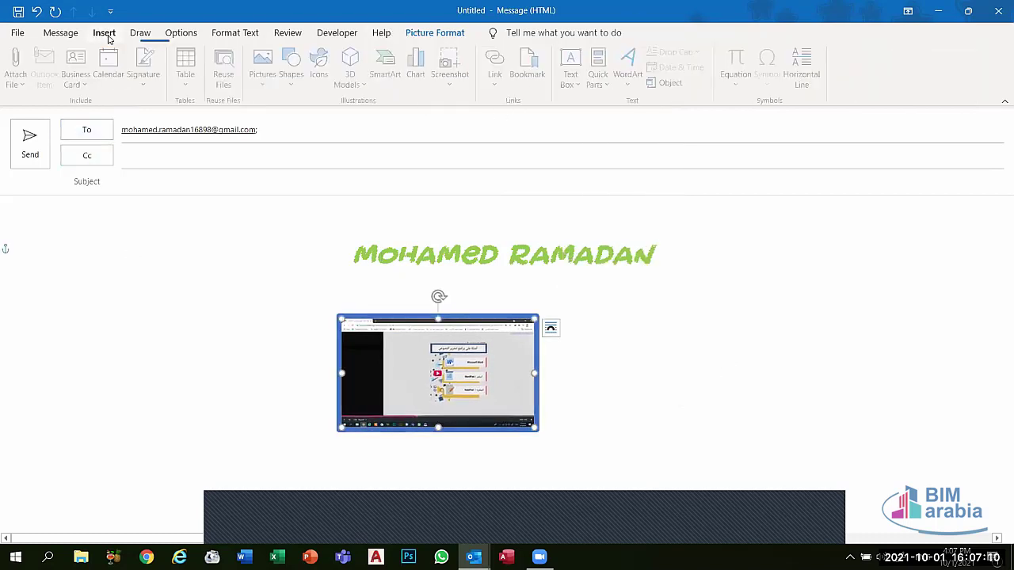
{"action": "left_click", "coordinate": [304, 87]}
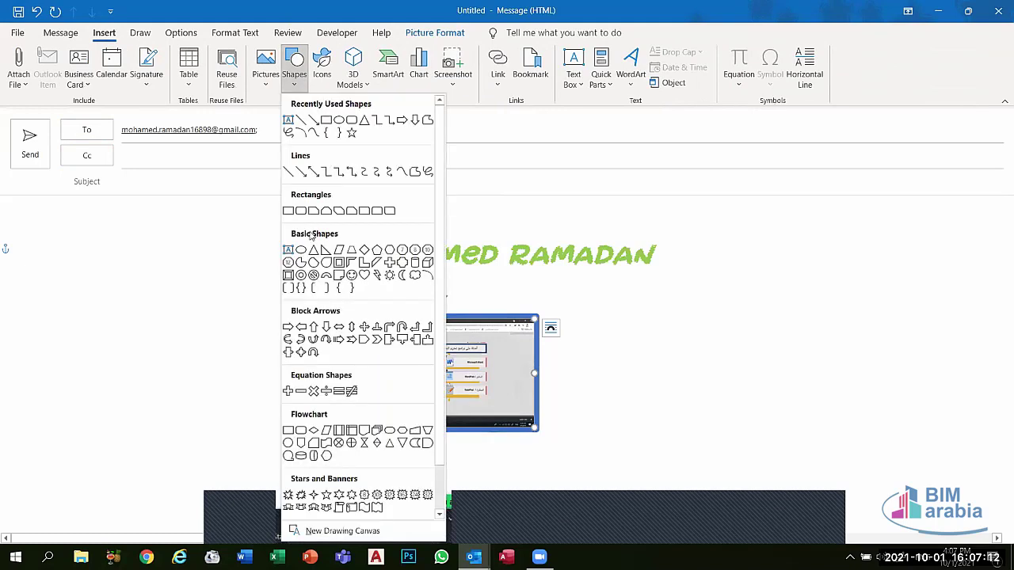
{"action": "left_click", "coordinate": [313, 250]}
{"action": "left_click_drag", "start_coordinate": [126, 280], "coordinate": [278, 407]}
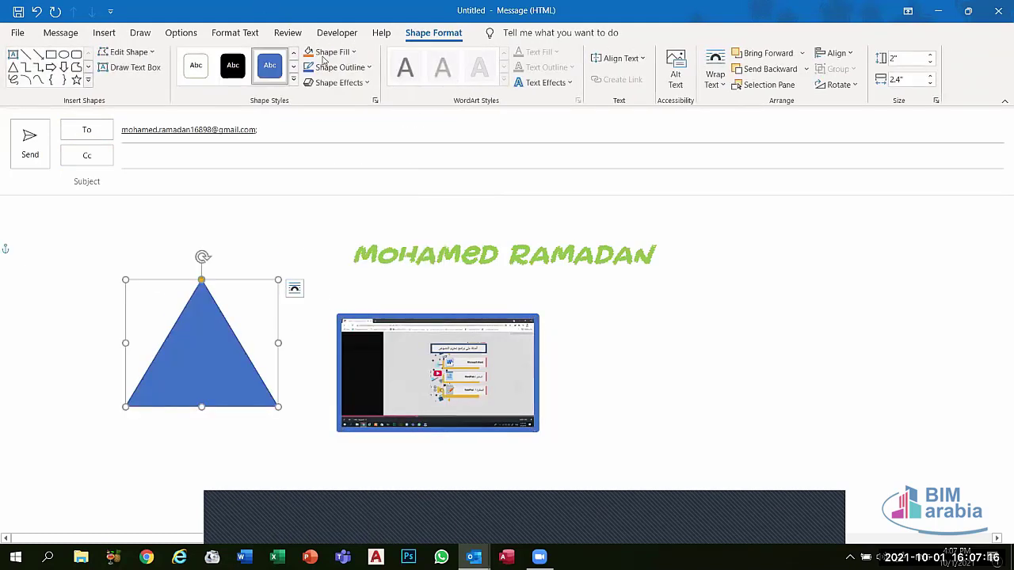
{"action": "left_click", "coordinate": [294, 81]}
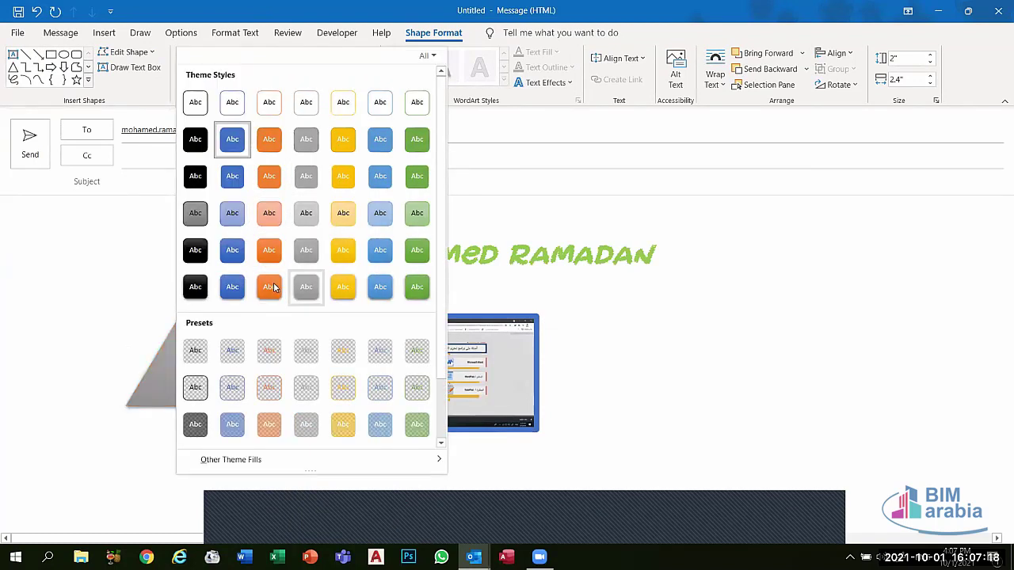
{"action": "left_click", "coordinate": [276, 284]}
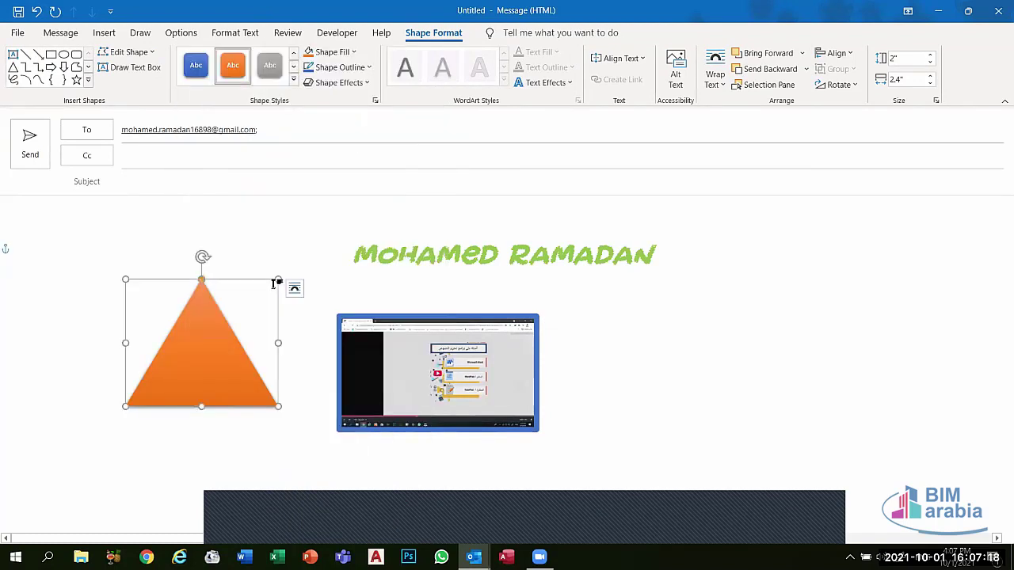
- Draw an empty text box to the right of the screenshot
{"action": "left_click", "coordinate": [104, 33]}
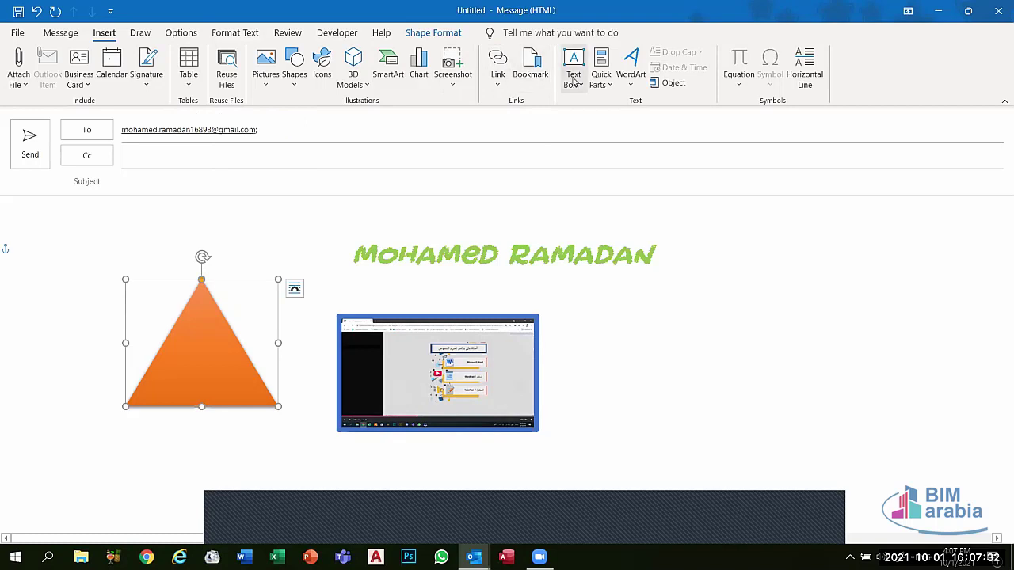
{"action": "left_click", "coordinate": [574, 79]}
{"action": "left_click", "coordinate": [606, 103]}
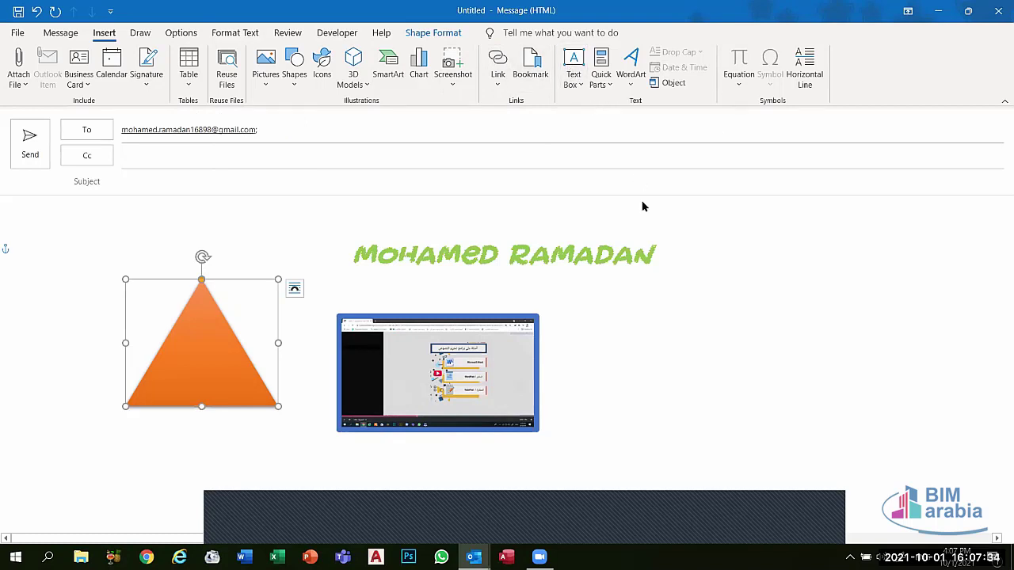
{"action": "left_click_drag", "start_coordinate": [610, 297], "coordinate": [875, 404]}
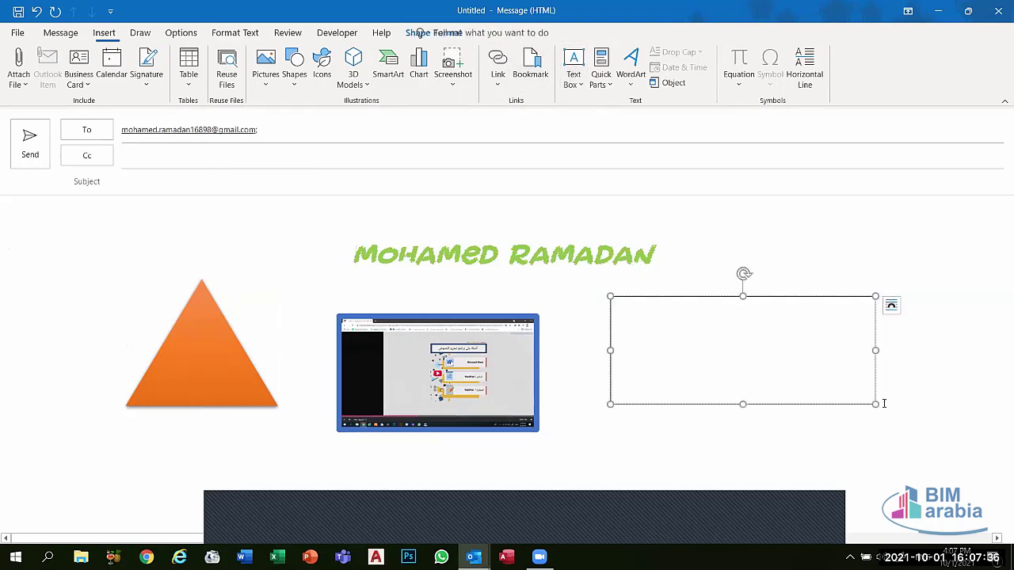
{"action": "left_click", "coordinate": [605, 249]}
{"action": "left_click", "coordinate": [104, 33]}
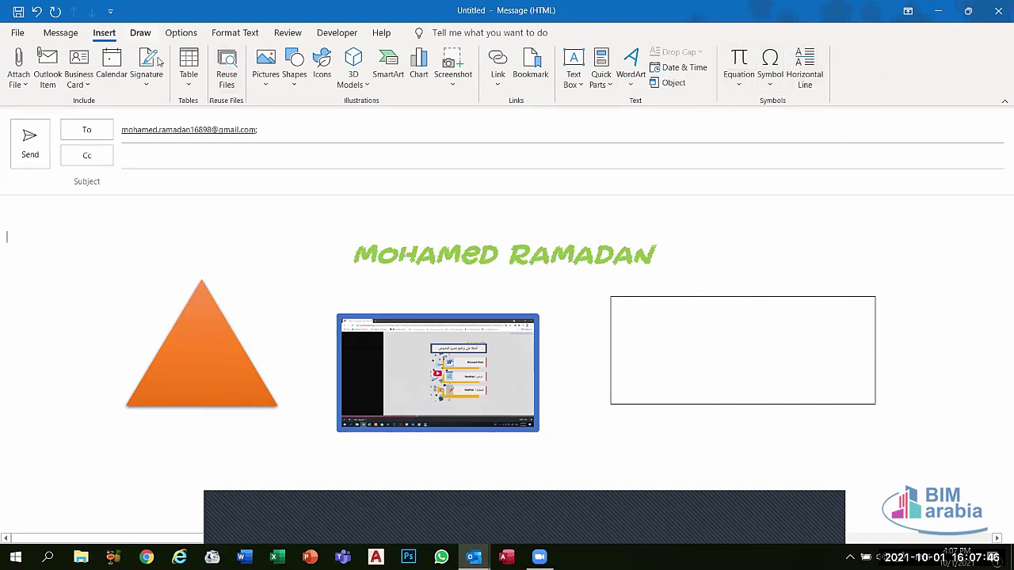
- Try the yellow highlighter with Ctrl+A, revert to the selection arrow, then show Options
{"action": "left_click", "coordinate": [140, 32]}
{"action": "left_click", "coordinate": [146, 64]}
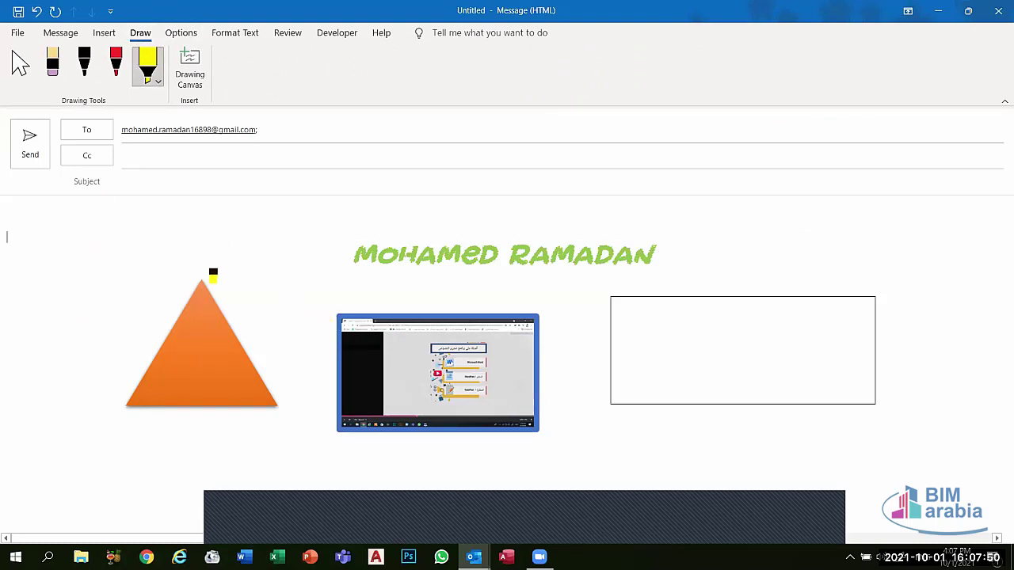
{"action": "key", "text": "ctrl+a"}
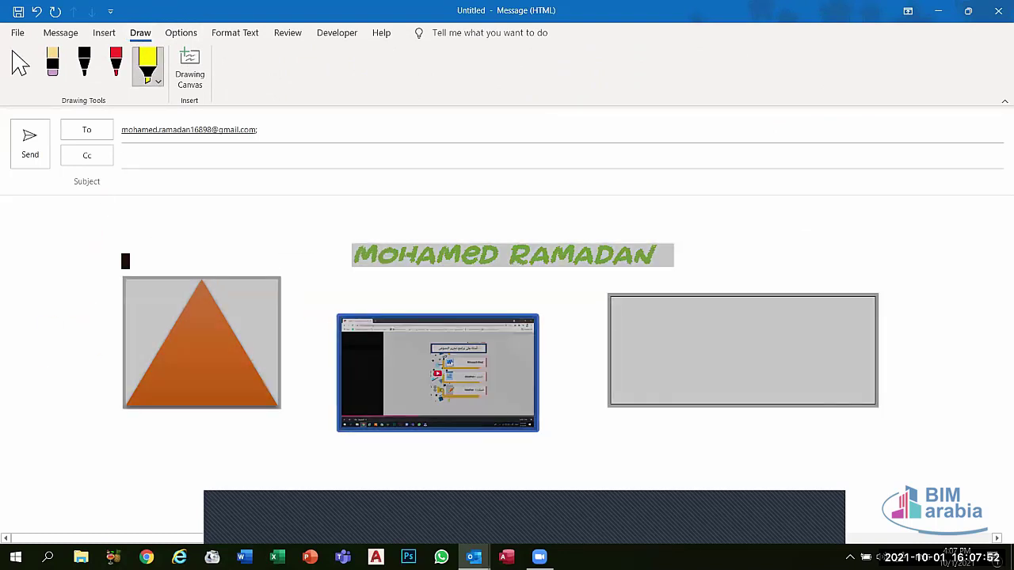
{"action": "left_click", "coordinate": [182, 33]}
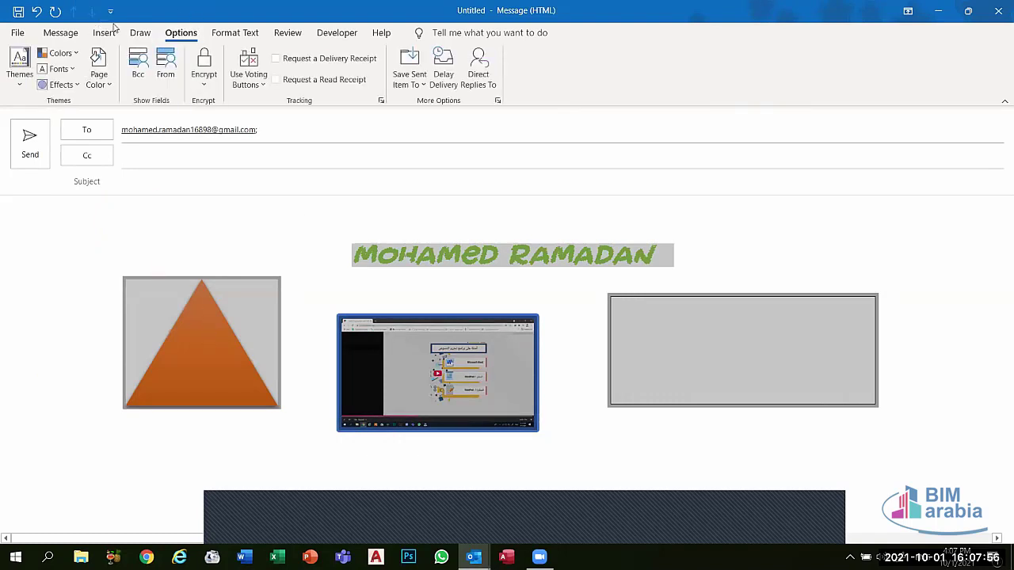
{"action": "left_click", "coordinate": [134, 32]}
{"action": "left_click", "coordinate": [19, 70]}
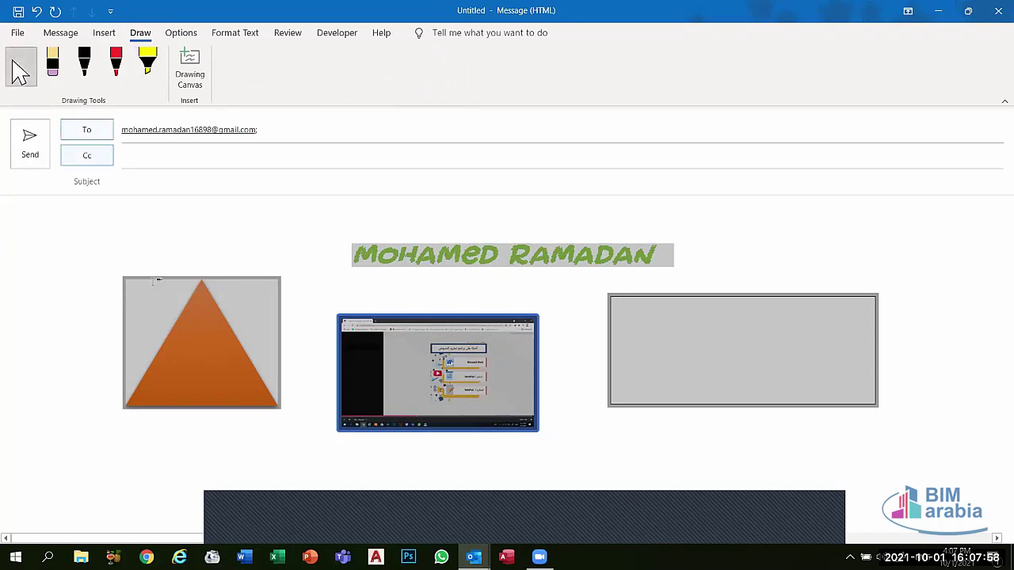
{"action": "left_click", "coordinate": [179, 34]}
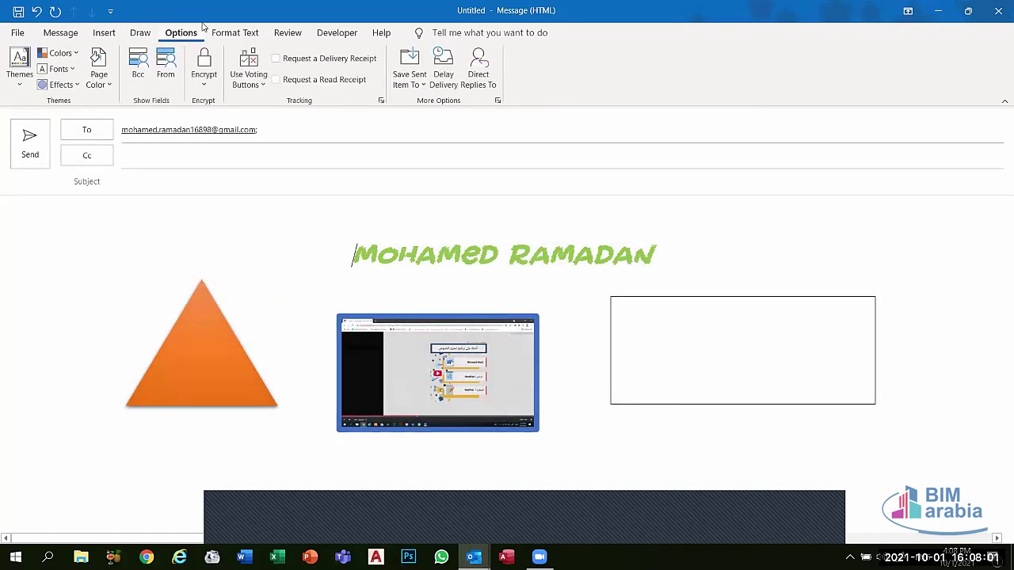
{"action": "left_click", "coordinate": [167, 79]}
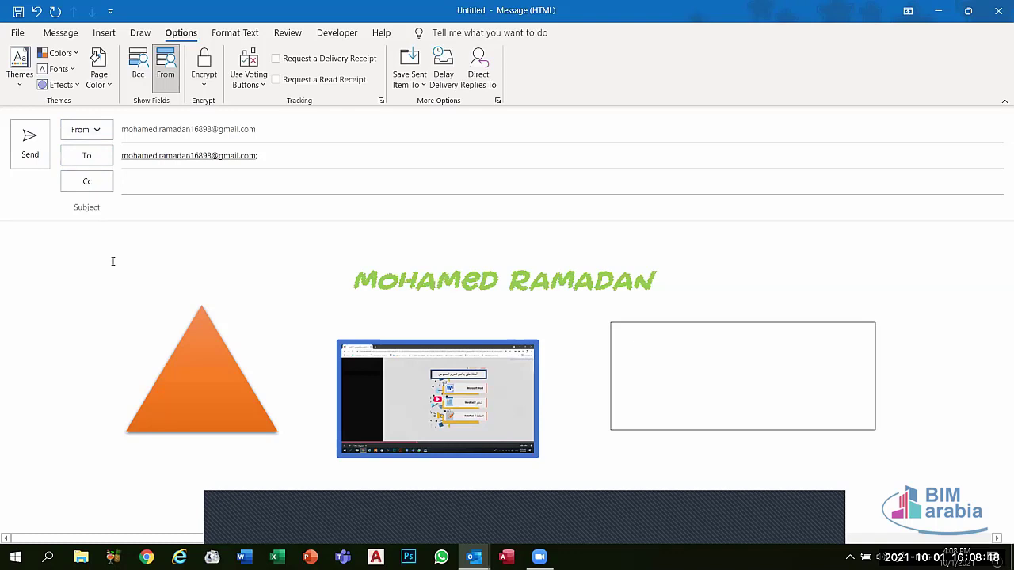
{"action": "left_click", "coordinate": [175, 72]}
{"action": "left_click", "coordinate": [172, 70]}
{"action": "left_click", "coordinate": [173, 70]}
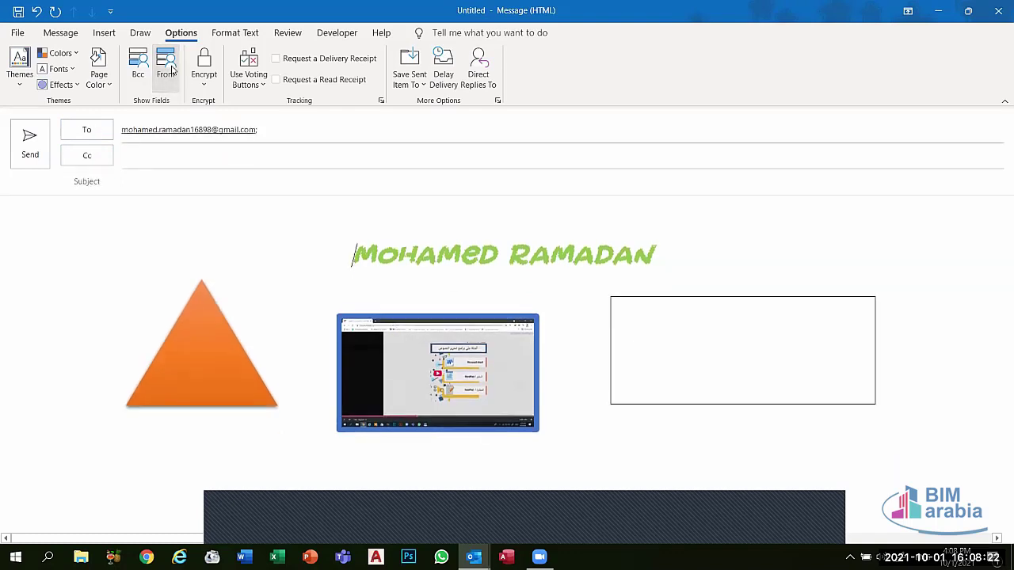
{"action": "left_click", "coordinate": [137, 72]}
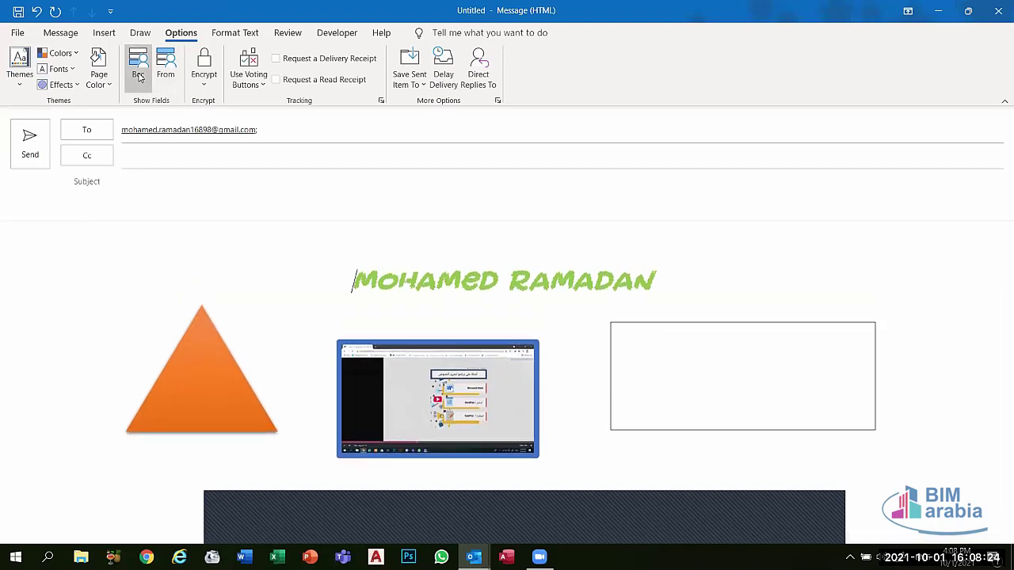
{"action": "left_click", "coordinate": [139, 74]}
{"action": "left_click", "coordinate": [138, 74]}
{"action": "left_click", "coordinate": [139, 73]}
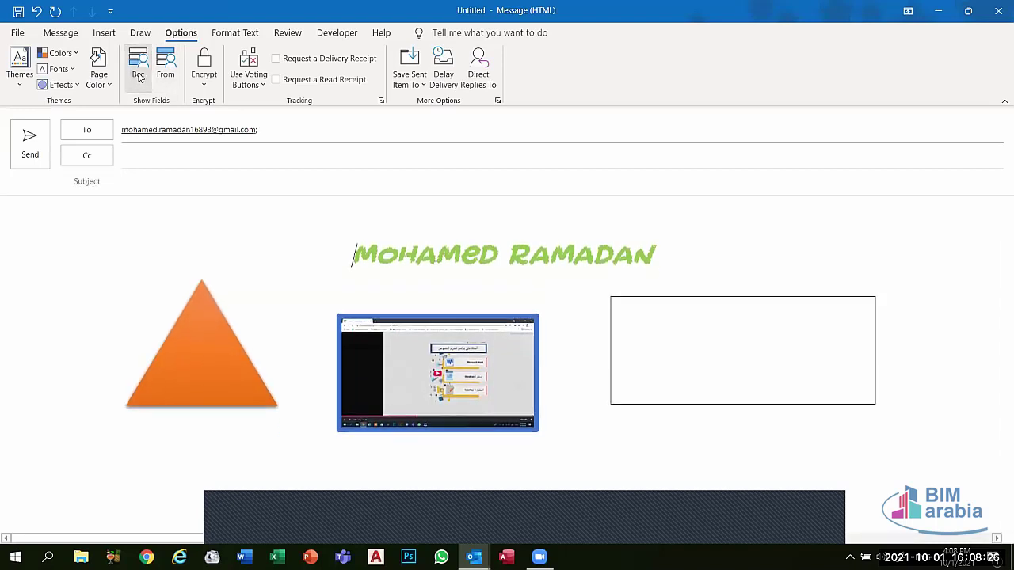
{"action": "left_click", "coordinate": [105, 86]}
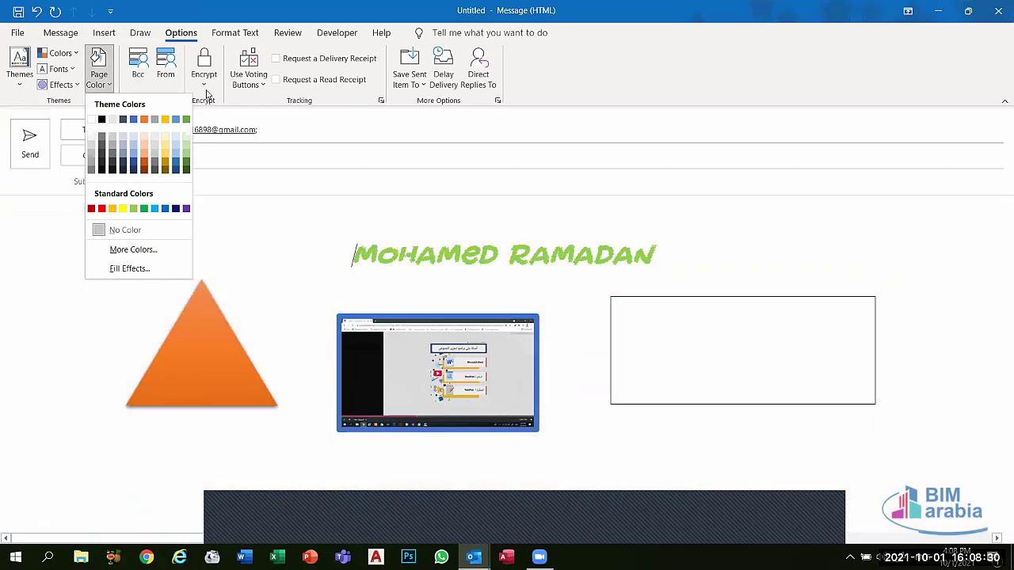
{"action": "left_click", "coordinate": [209, 91]}
{"action": "left_click", "coordinate": [204, 85]}
{"action": "left_click", "coordinate": [206, 75]}
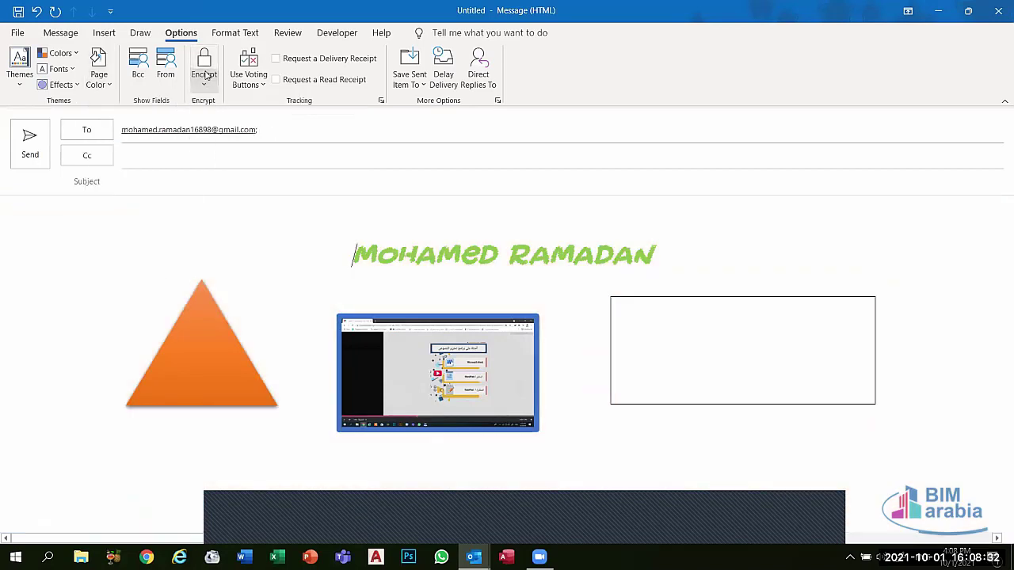
{"action": "left_click", "coordinate": [207, 63]}
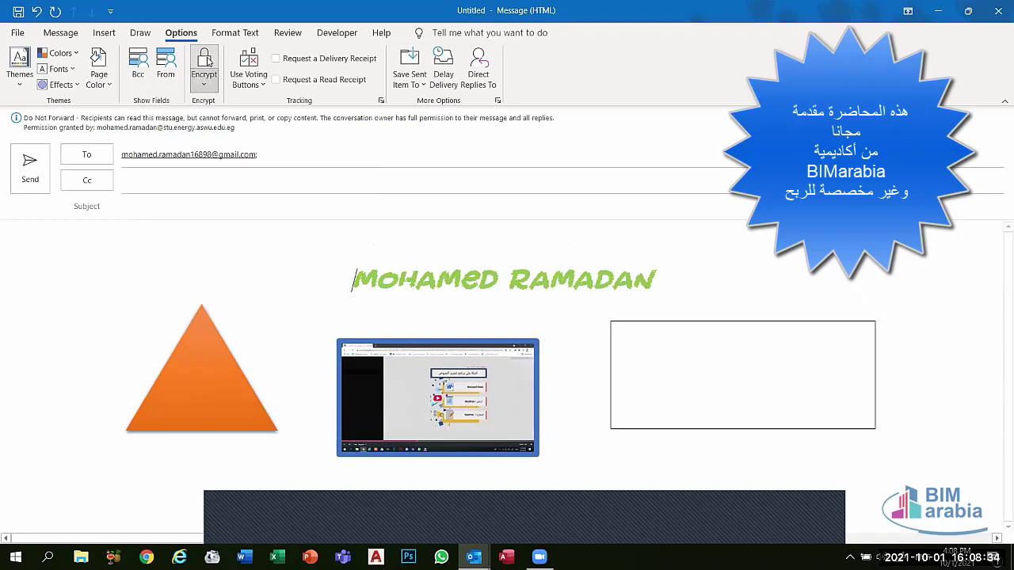
{"action": "left_click", "coordinate": [206, 63]}
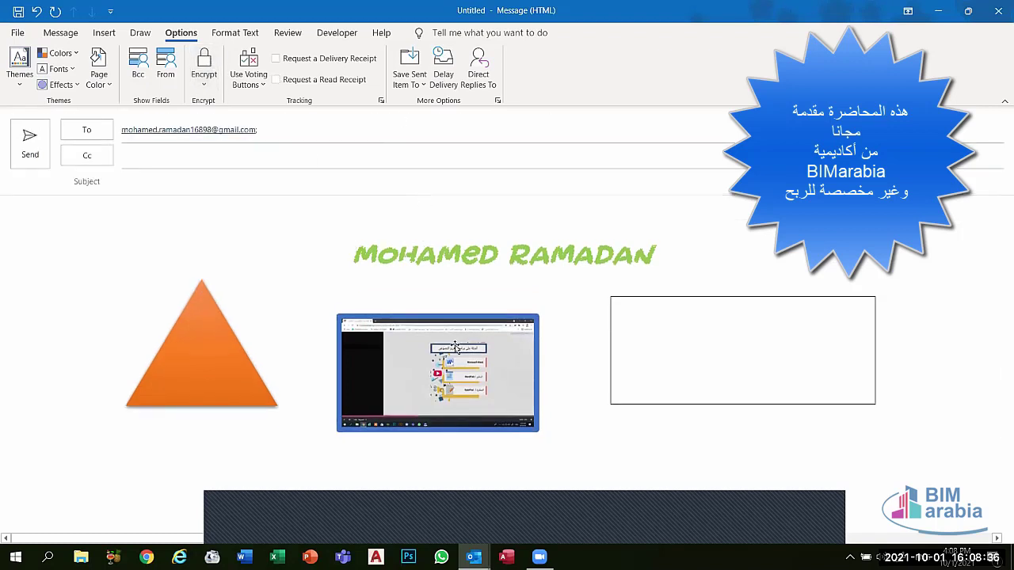
- Browse the Format Text, Review and Developer tabs, then return to the Message tab
{"action": "left_click", "coordinate": [226, 35]}
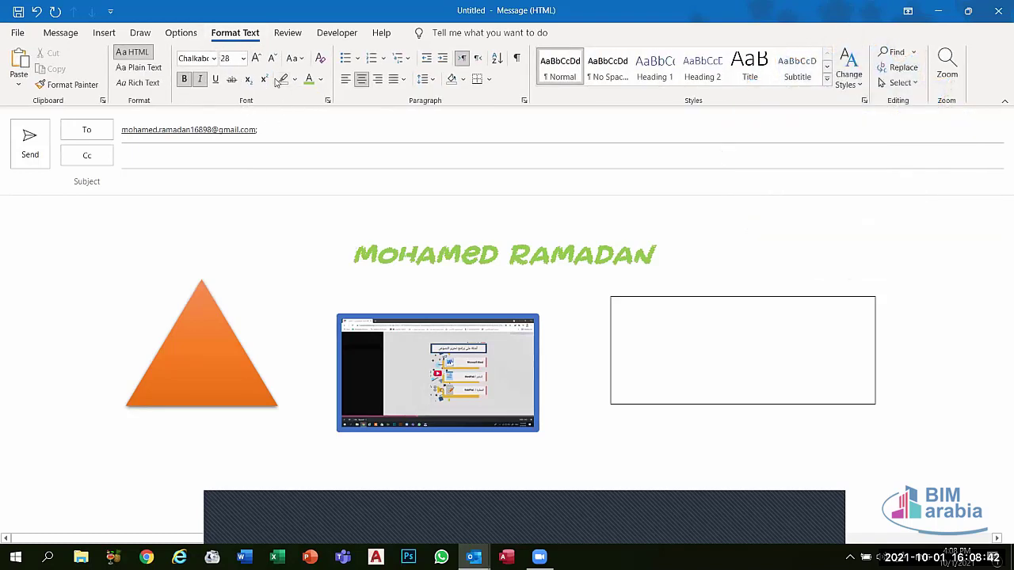
{"action": "left_click", "coordinate": [291, 33]}
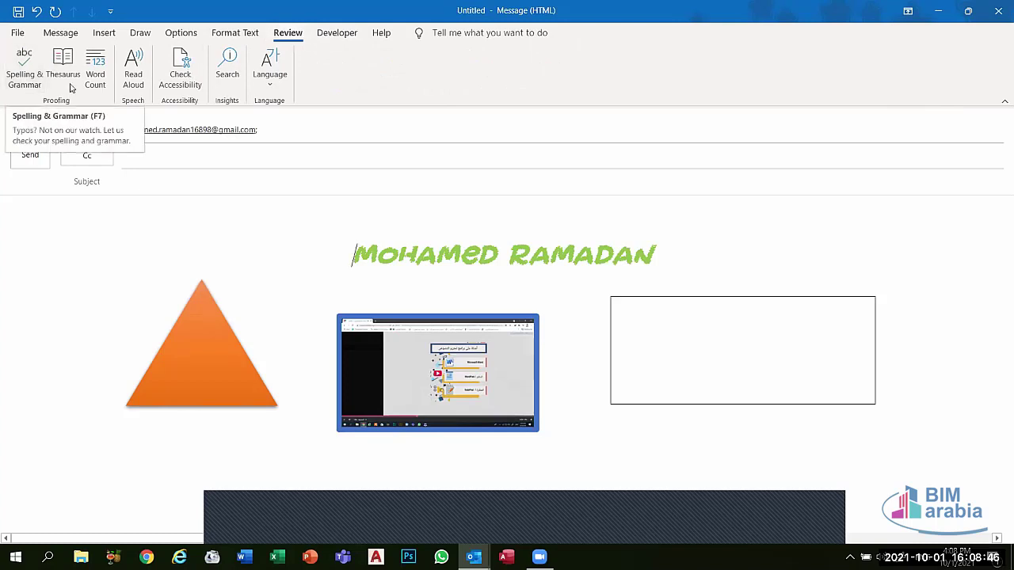
{"action": "left_click", "coordinate": [335, 34]}
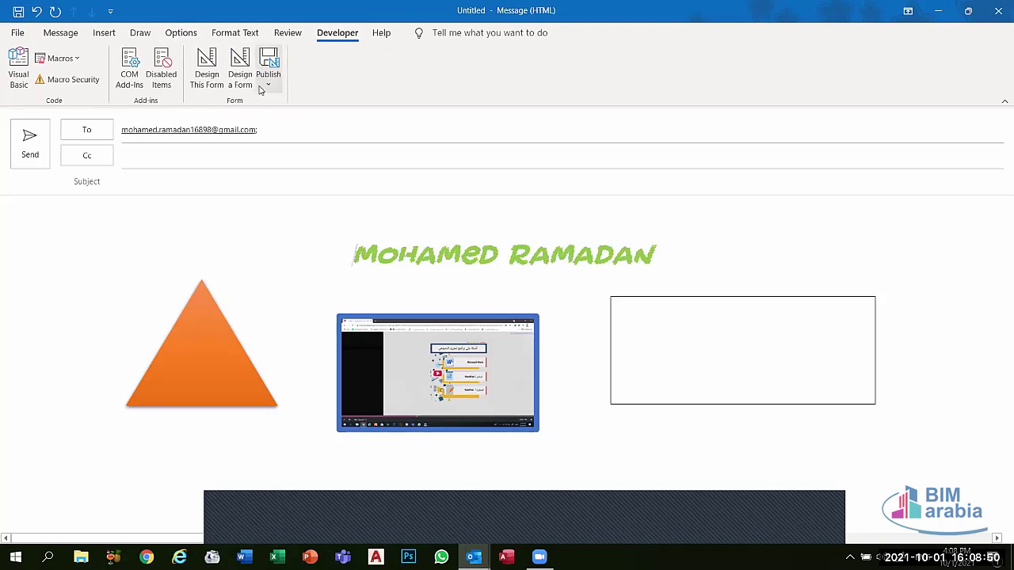
{"action": "left_click", "coordinate": [69, 35]}
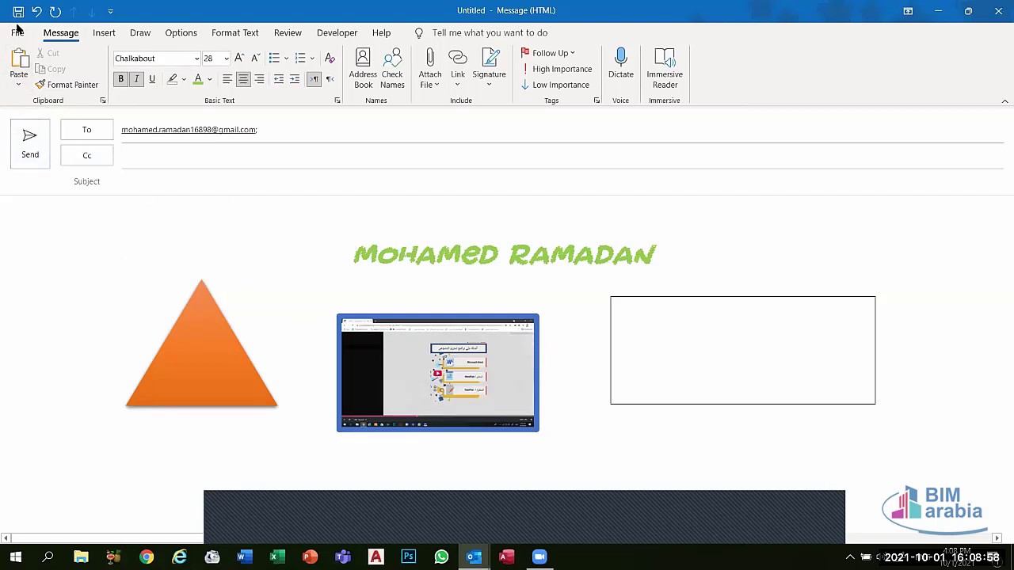
- Close the draft message, answering No to discard its changes
{"action": "left_click", "coordinate": [998, 10]}
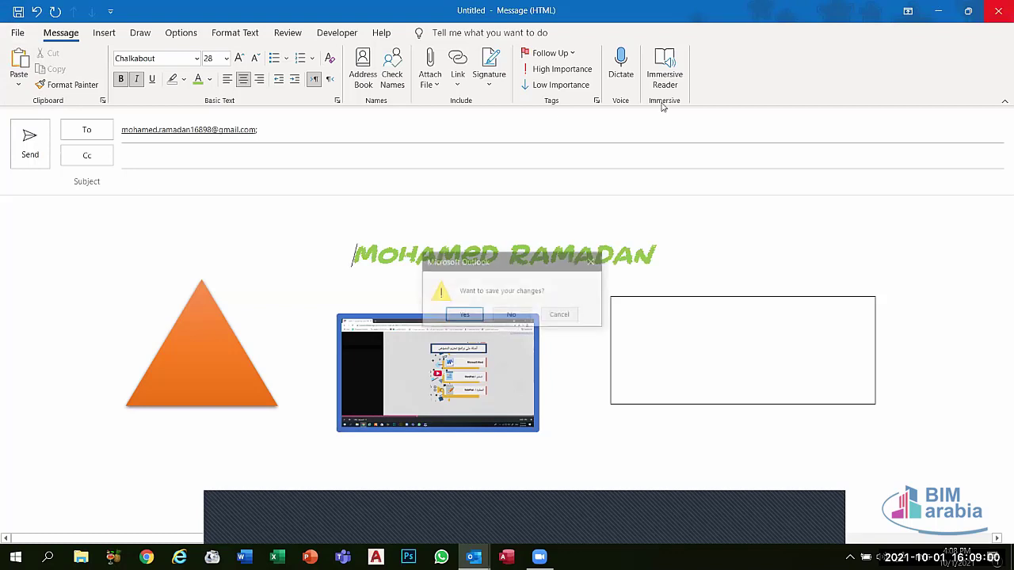
{"action": "left_click", "coordinate": [512, 316]}
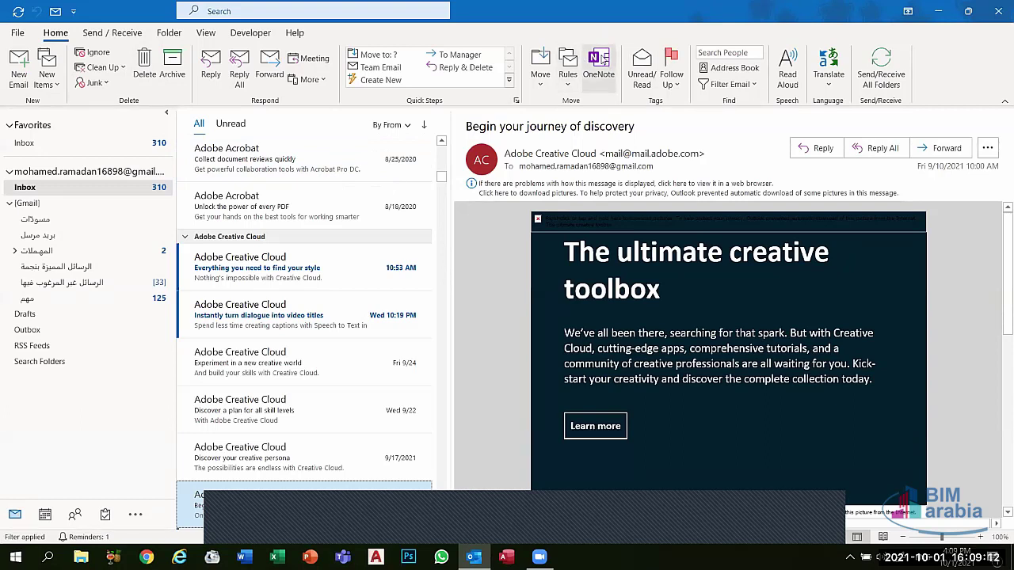
- Start Send to OneNote and cancel it, then view the Folder and View tabs
{"action": "left_click", "coordinate": [600, 64]}
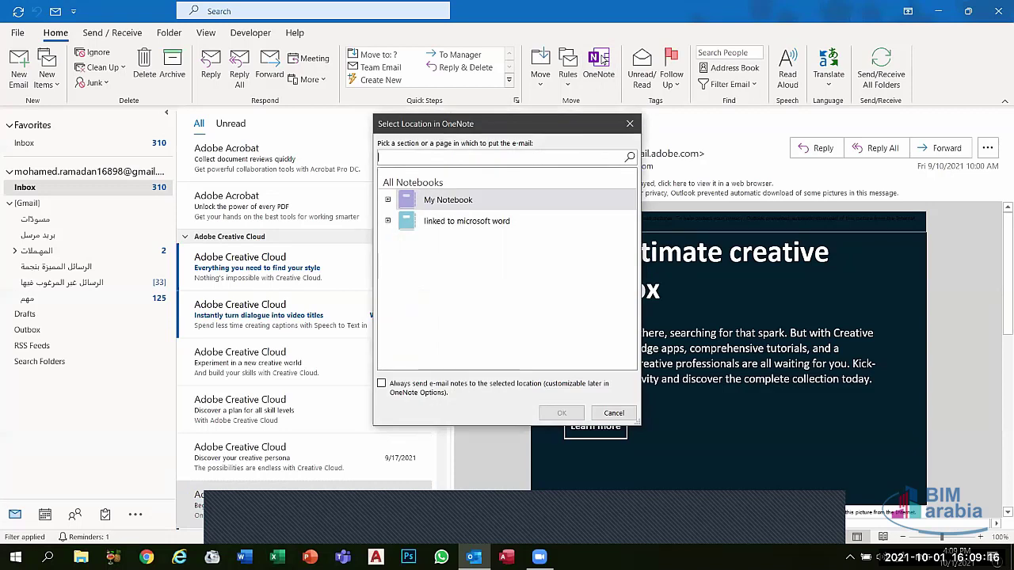
{"action": "left_click", "coordinate": [125, 36]}
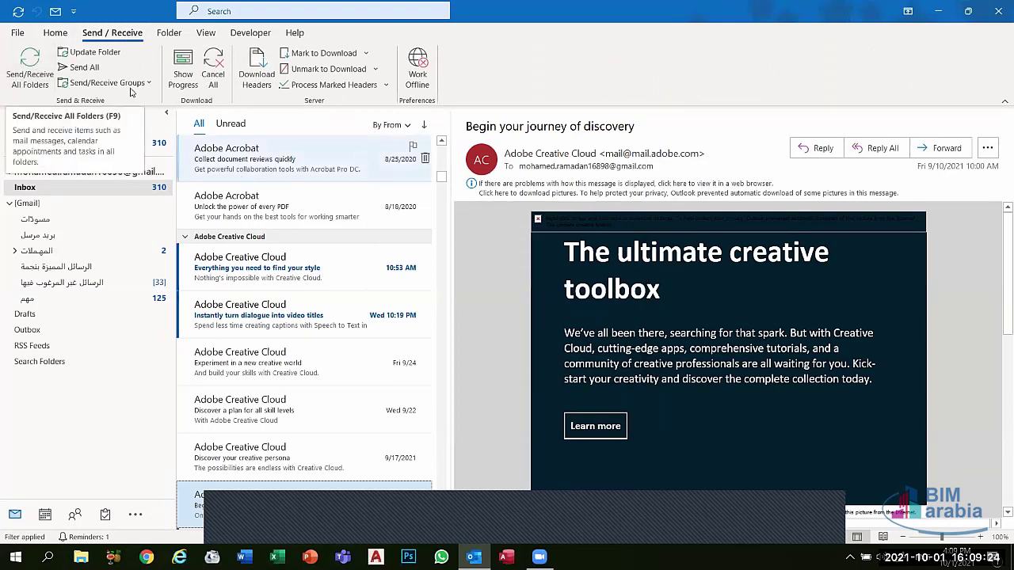
{"action": "left_click", "coordinate": [168, 33]}
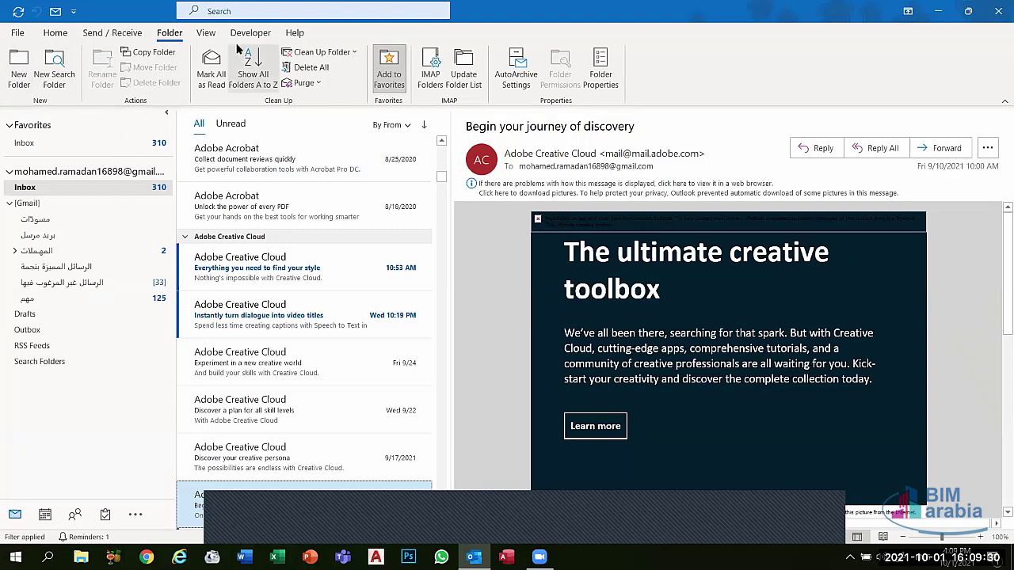
{"action": "left_click", "coordinate": [205, 33]}
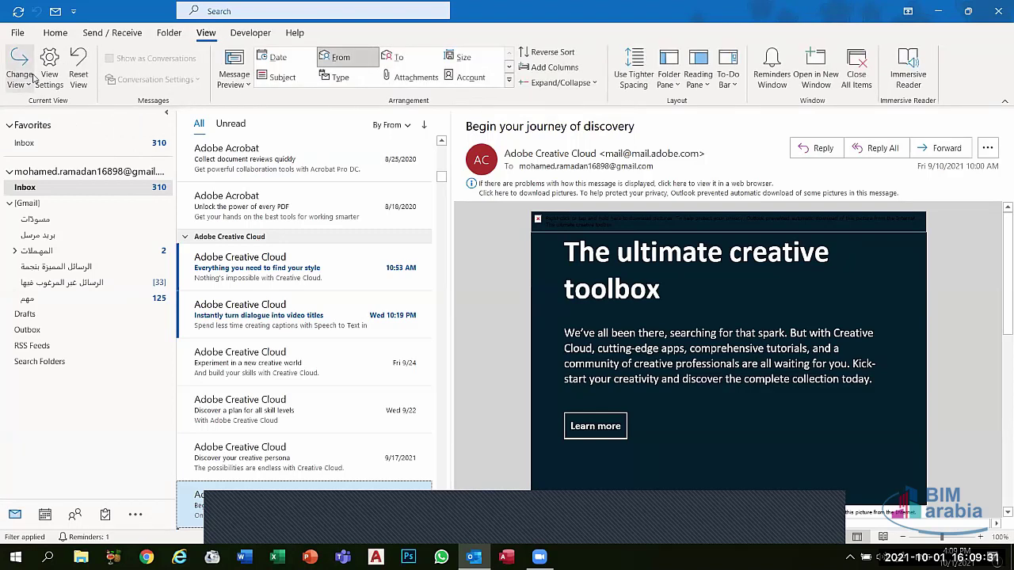
{"action": "left_click", "coordinate": [344, 78]}
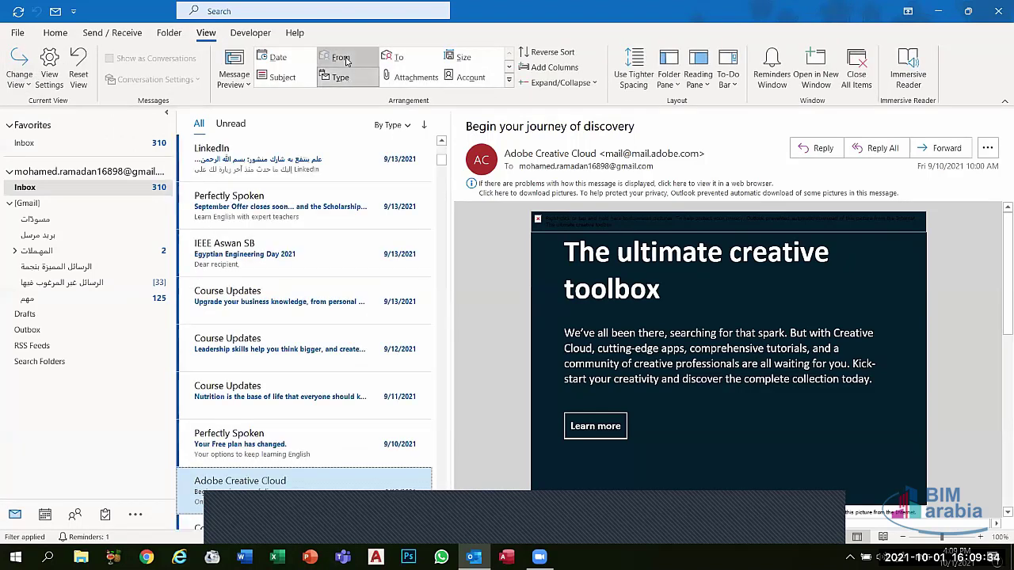
{"action": "left_click", "coordinate": [336, 62]}
{"action": "left_click", "coordinate": [277, 57]}
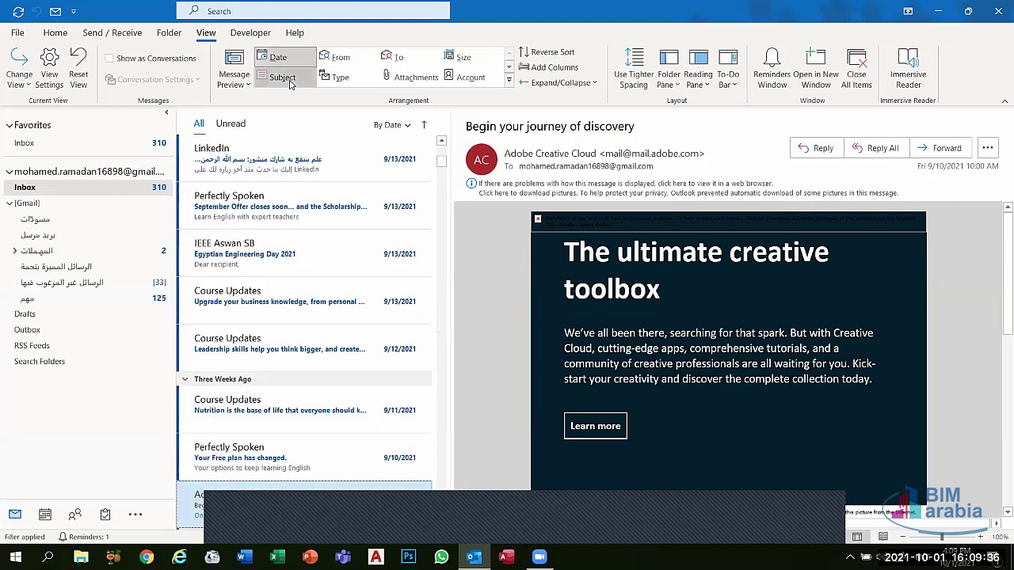
{"action": "left_click", "coordinate": [283, 76]}
{"action": "left_click", "coordinate": [408, 77]}
{"action": "left_click", "coordinate": [402, 57]}
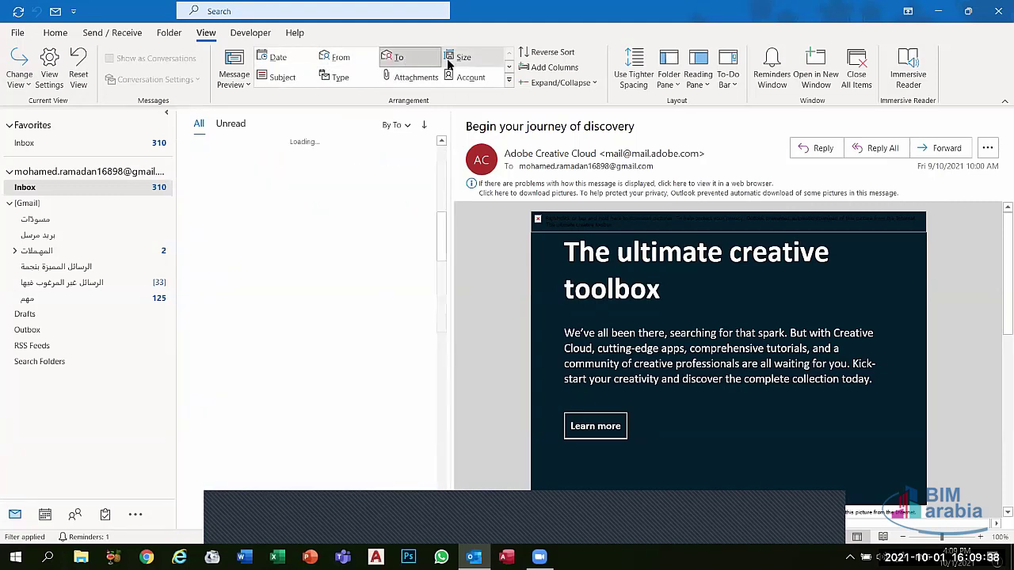
{"action": "left_click", "coordinate": [339, 57]}
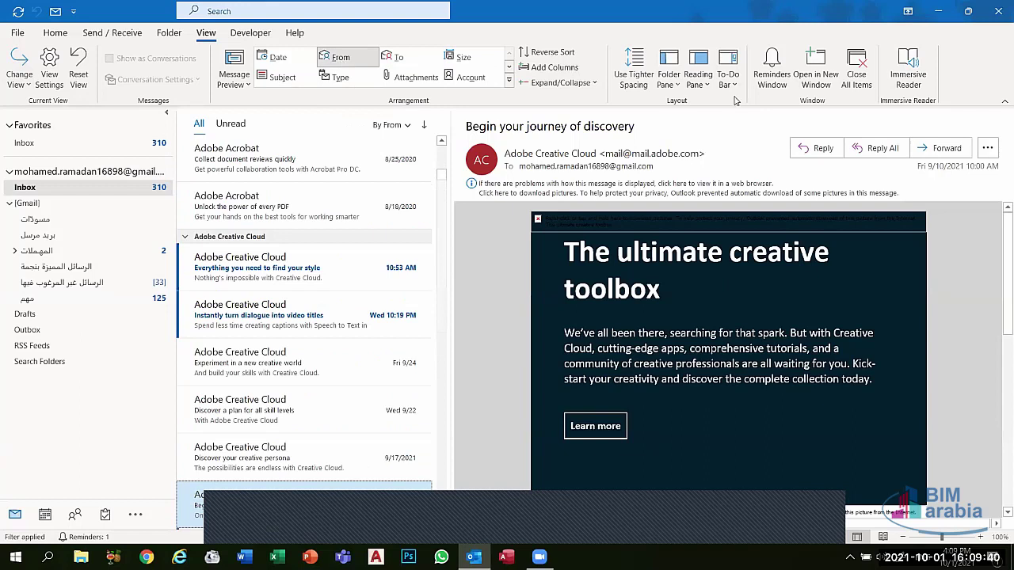
{"action": "left_click", "coordinate": [669, 81]}
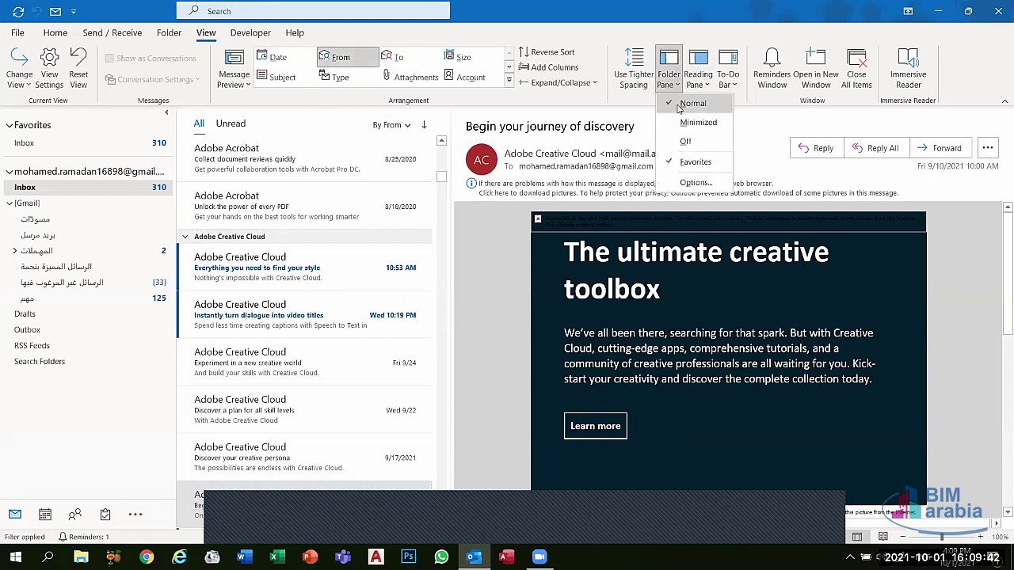
{"action": "left_click", "coordinate": [669, 55]}
{"action": "left_click", "coordinate": [694, 62]}
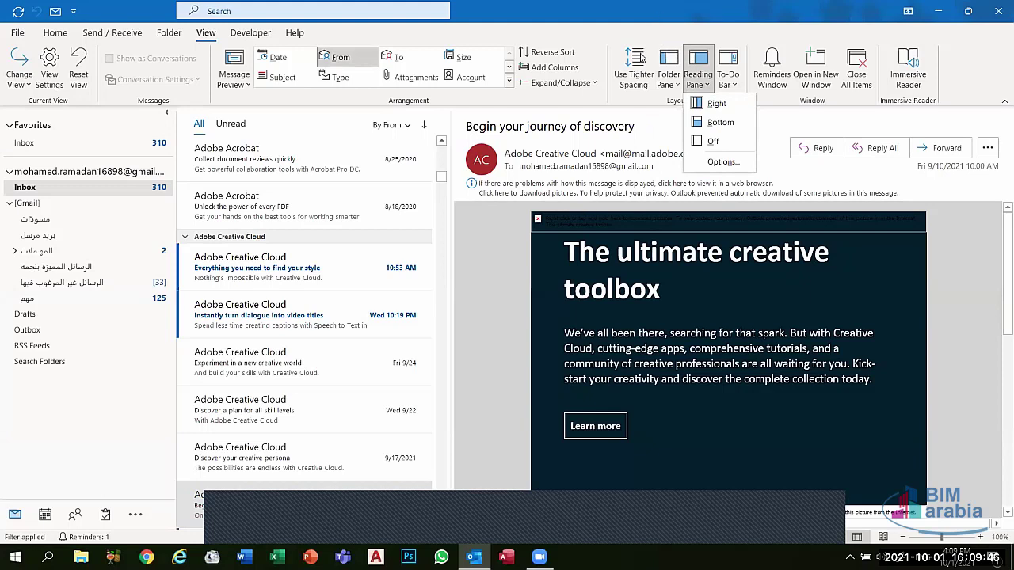
{"action": "left_click", "coordinate": [664, 67]}
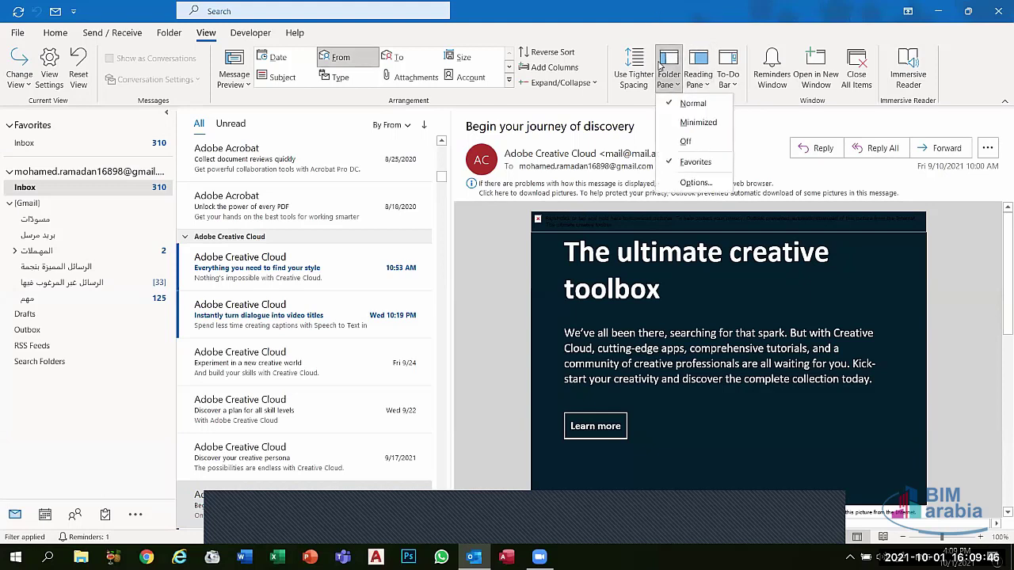
{"action": "left_click", "coordinate": [697, 124]}
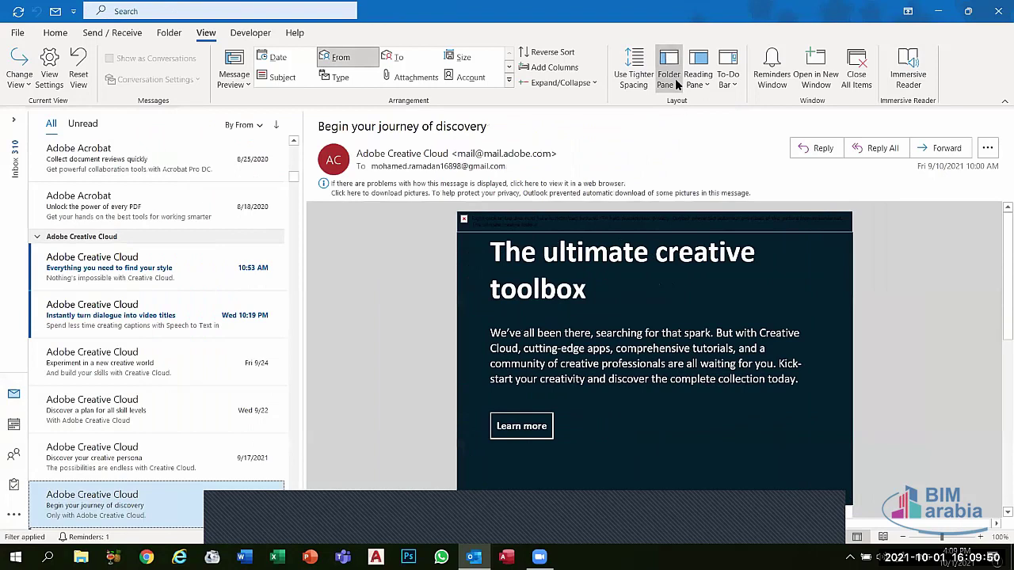
{"action": "left_click", "coordinate": [678, 84]}
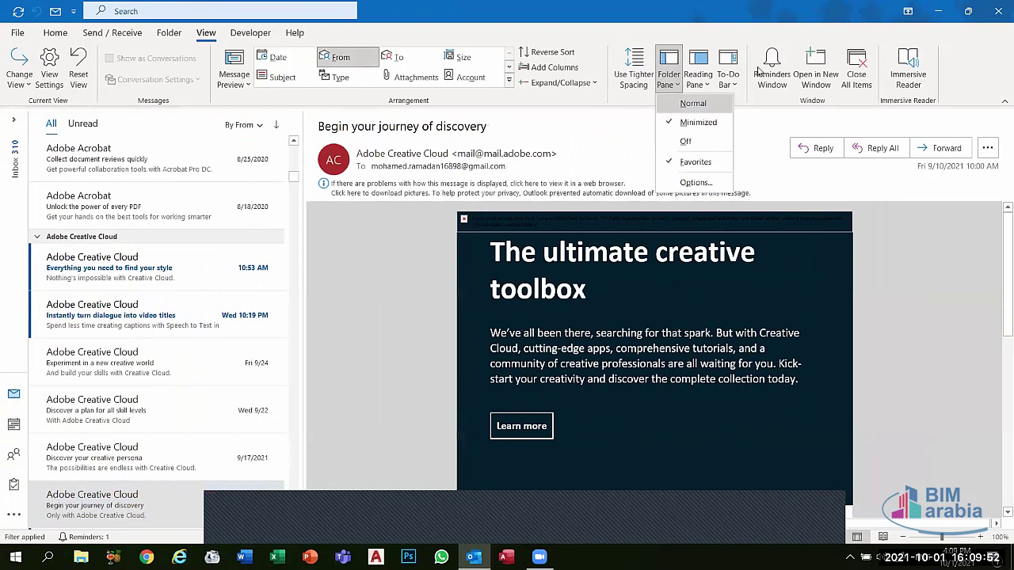
{"action": "left_click", "coordinate": [691, 103]}
{"action": "left_click", "coordinate": [883, 538]}
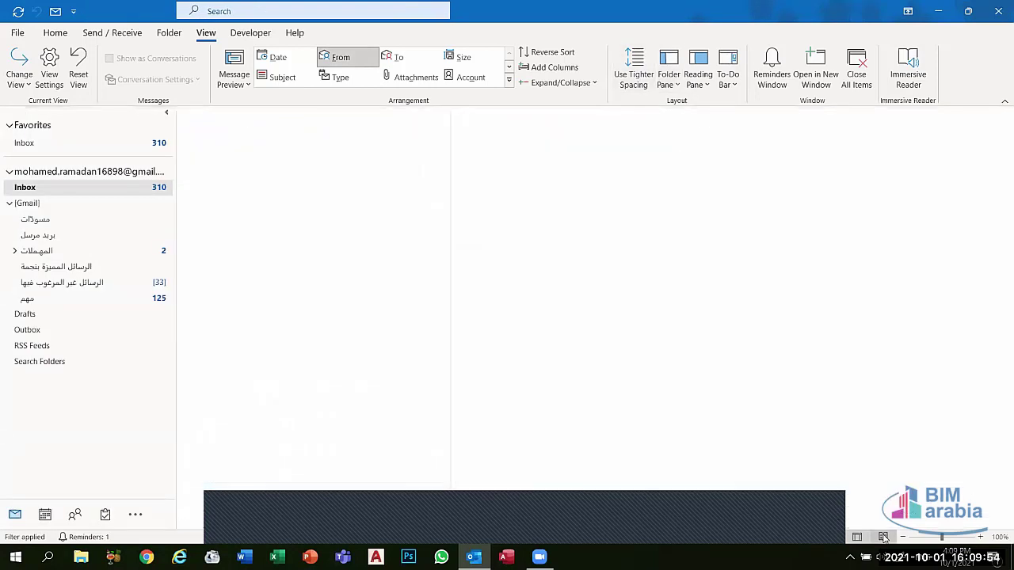
{"action": "left_click", "coordinate": [858, 538]}
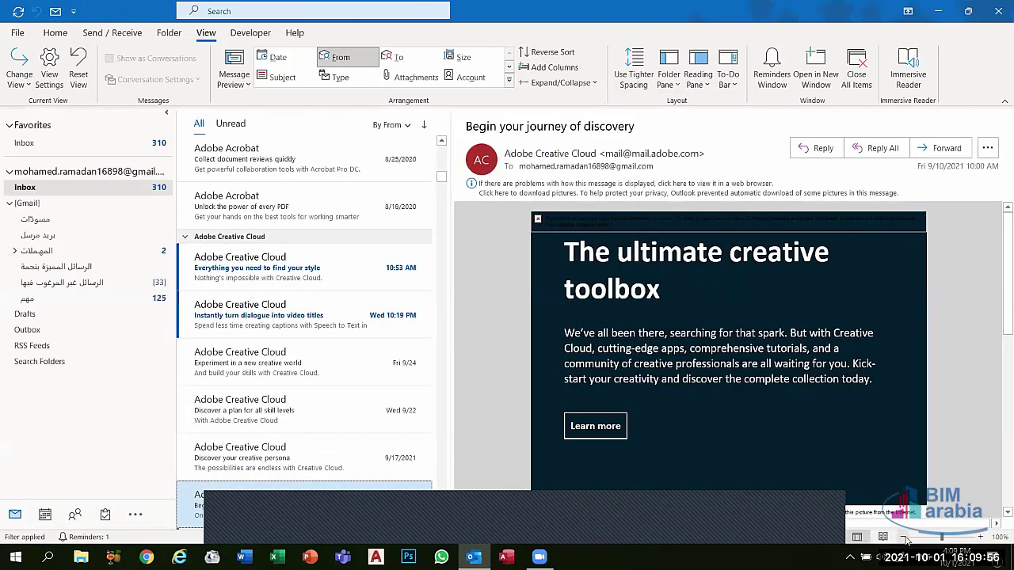
- Zoom the message text to 228%, then 68%, then back to 100%
{"action": "left_click_drag", "start_coordinate": [961, 544], "coordinate": [954, 538]}
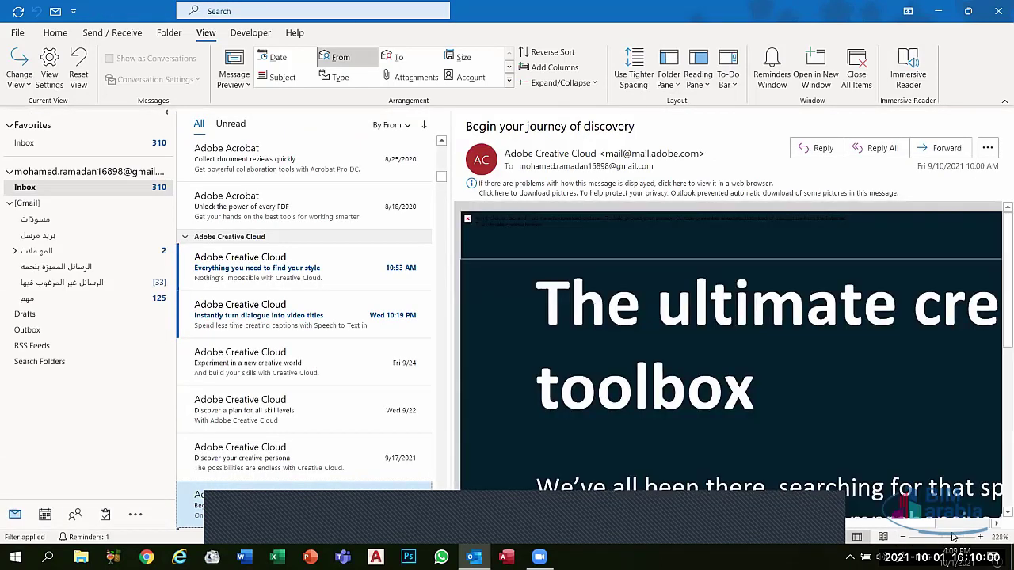
{"action": "left_click_drag", "start_coordinate": [954, 540], "coordinate": [933, 538]}
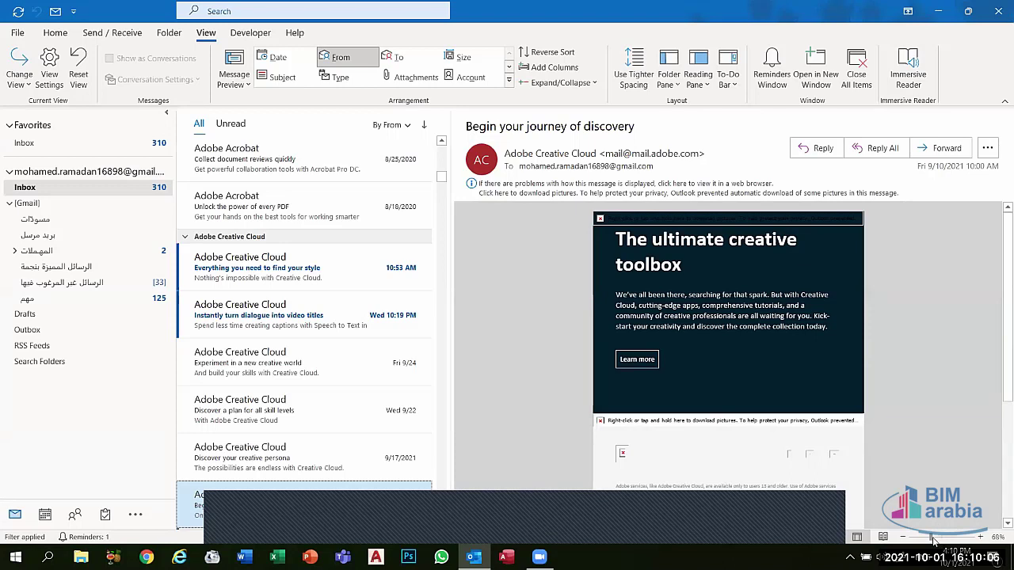
{"action": "left_click_drag", "start_coordinate": [933, 539], "coordinate": [946, 541]}
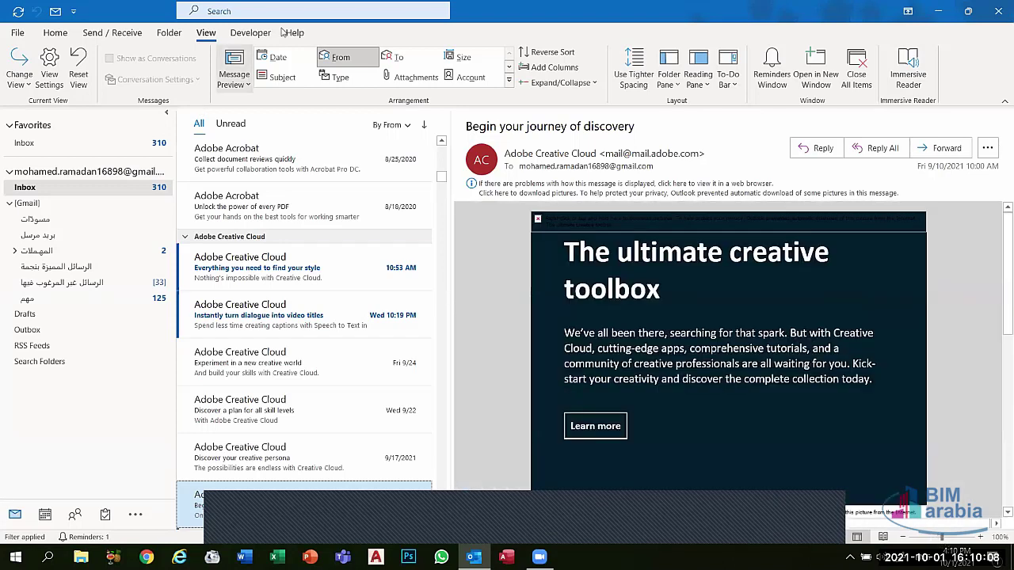
- Set Message Preview to 2 Lines, then back to 1 Line, for this folder only
{"action": "left_click", "coordinate": [235, 85]}
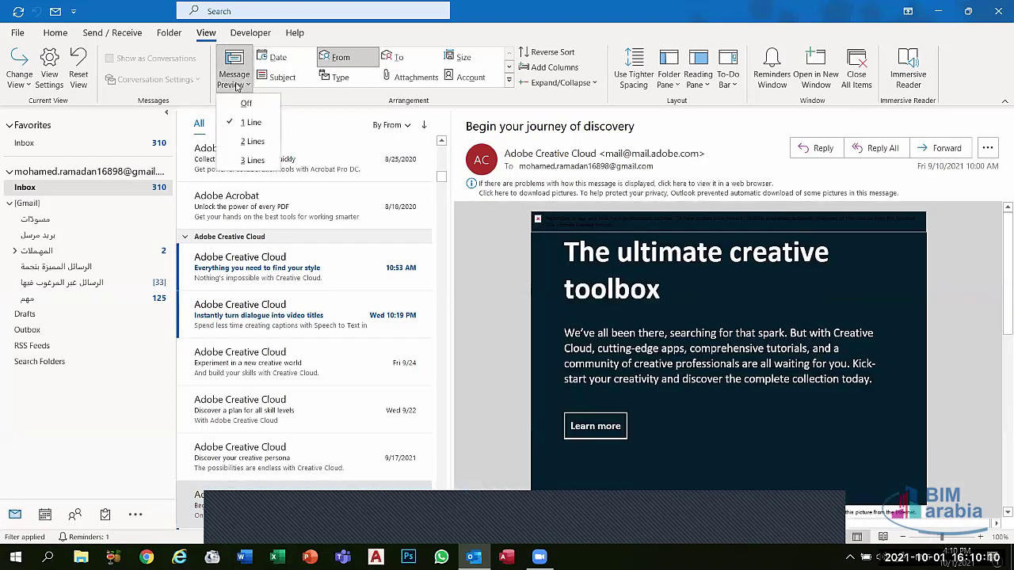
{"action": "left_click", "coordinate": [251, 141]}
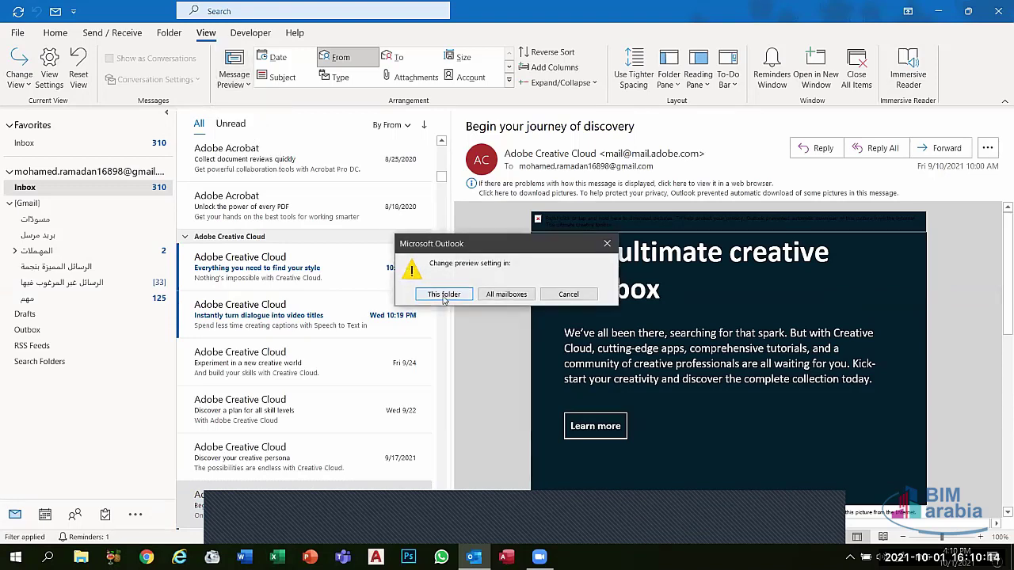
{"action": "left_click", "coordinate": [444, 295]}
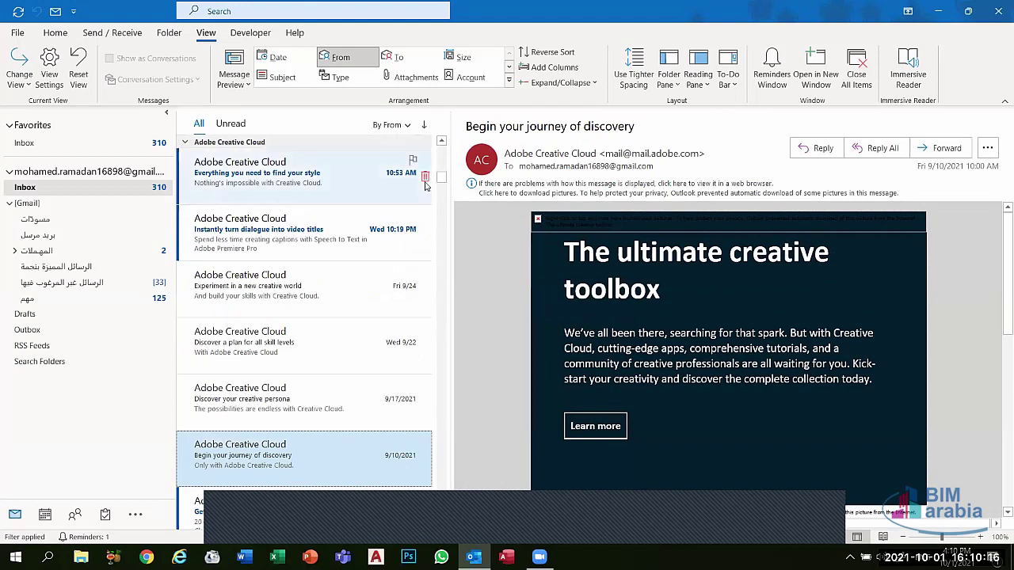
{"action": "left_click", "coordinate": [247, 85]}
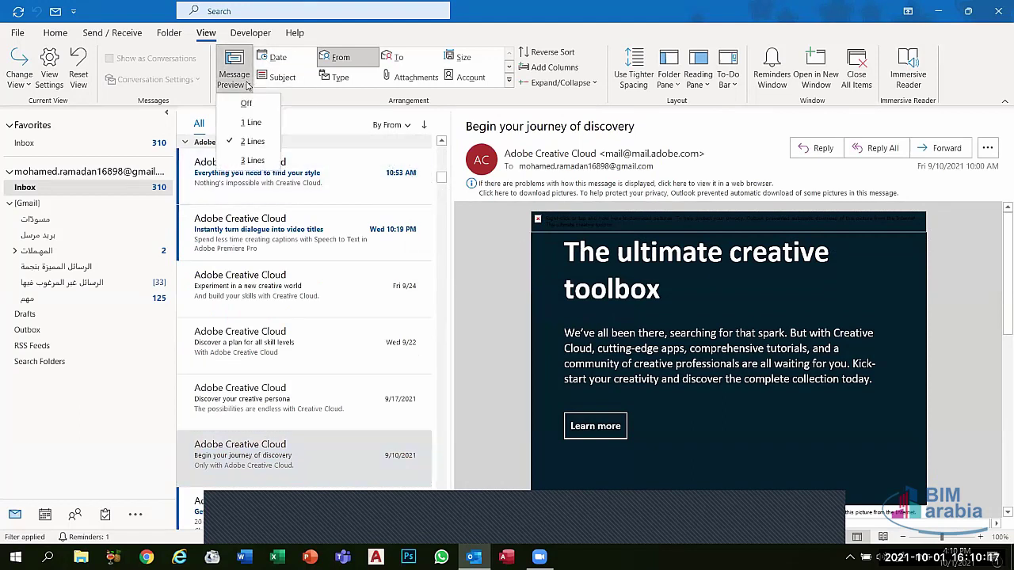
{"action": "left_click", "coordinate": [251, 122]}
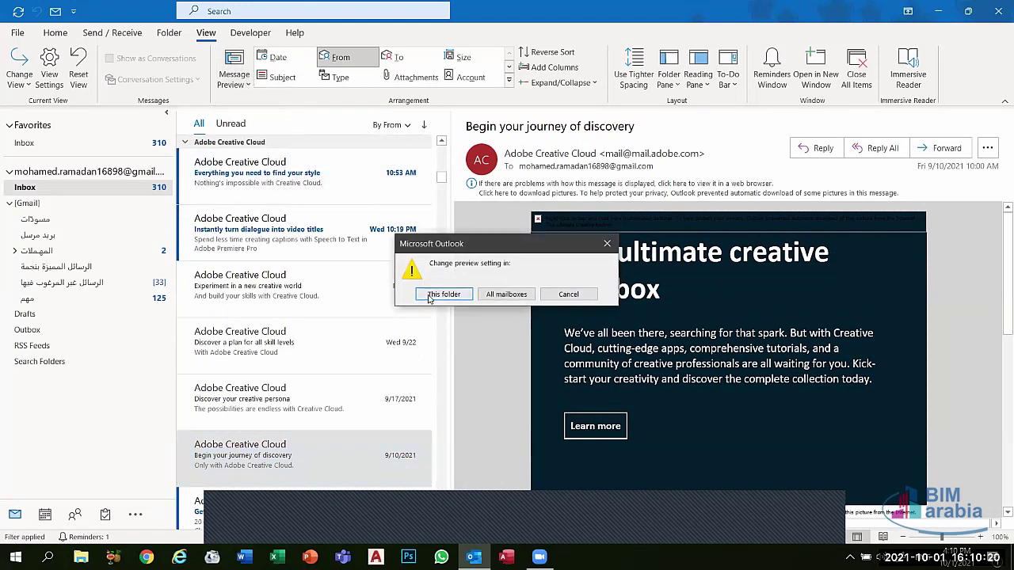
{"action": "left_click", "coordinate": [443, 294]}
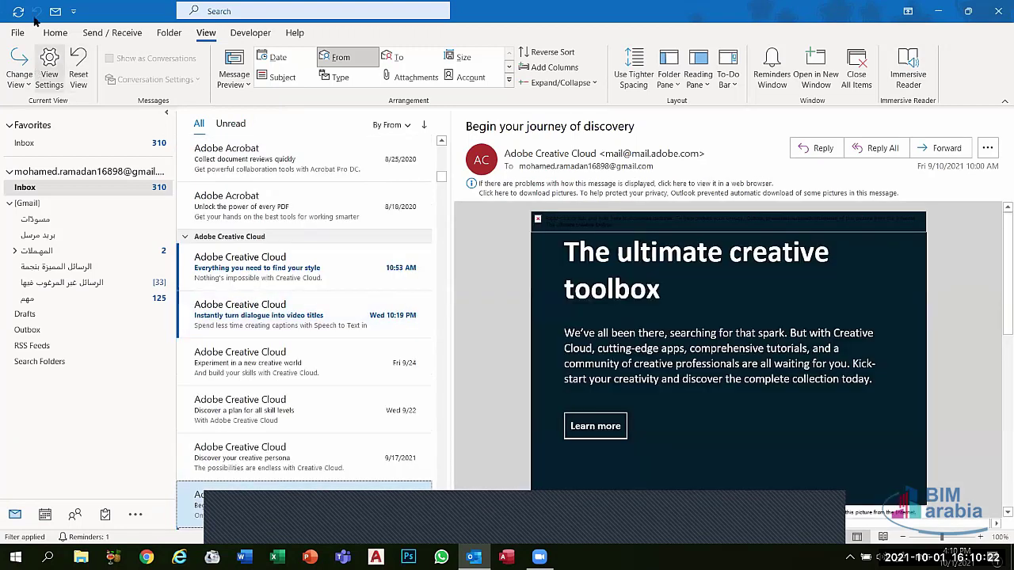
{"action": "left_click", "coordinate": [53, 32]}
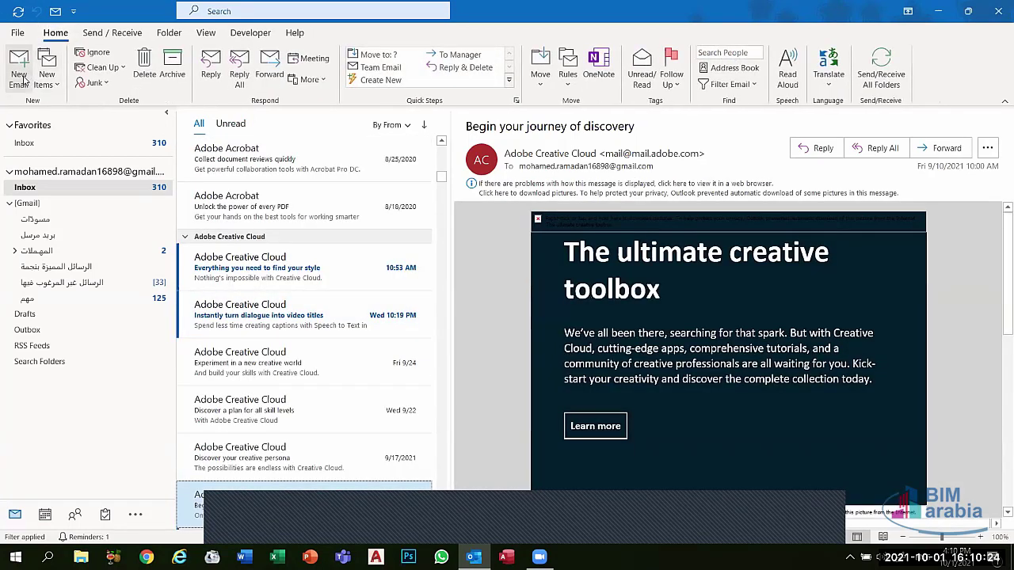
- Create a new email showing the From and Bcc fields, then step through Cc, Subject and body
{"action": "left_click", "coordinate": [19, 78]}
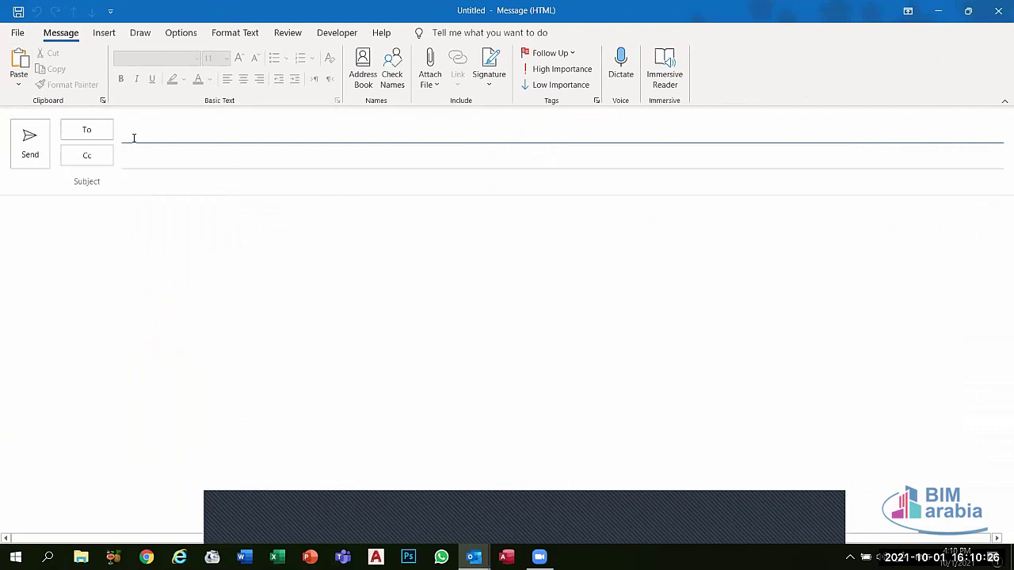
{"action": "left_click", "coordinate": [172, 35]}
{"action": "left_click", "coordinate": [172, 80]}
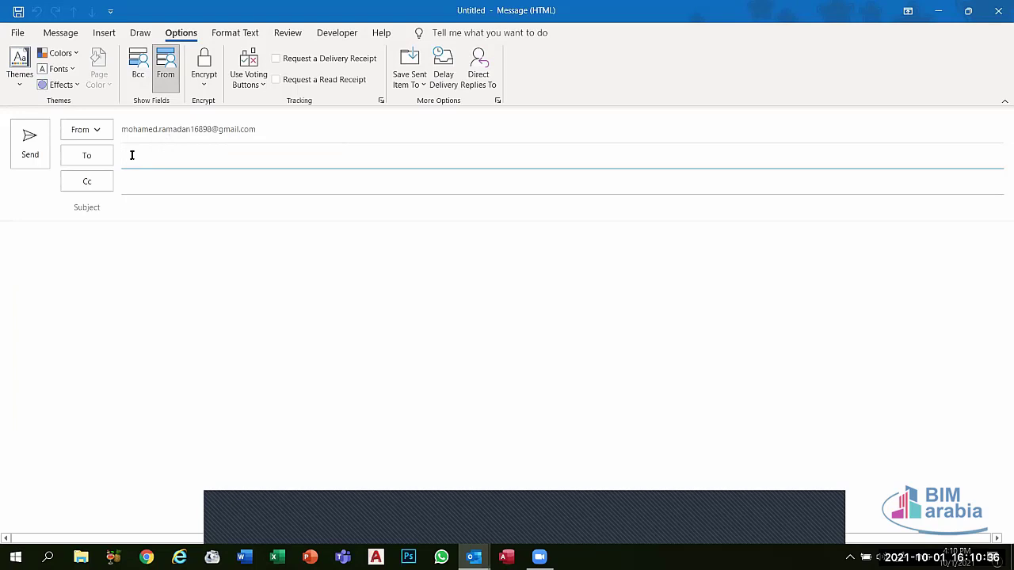
{"action": "left_click", "coordinate": [138, 77]}
{"action": "left_click", "coordinate": [139, 179]}
{"action": "left_click", "coordinate": [137, 205]}
{"action": "left_click", "coordinate": [140, 183]}
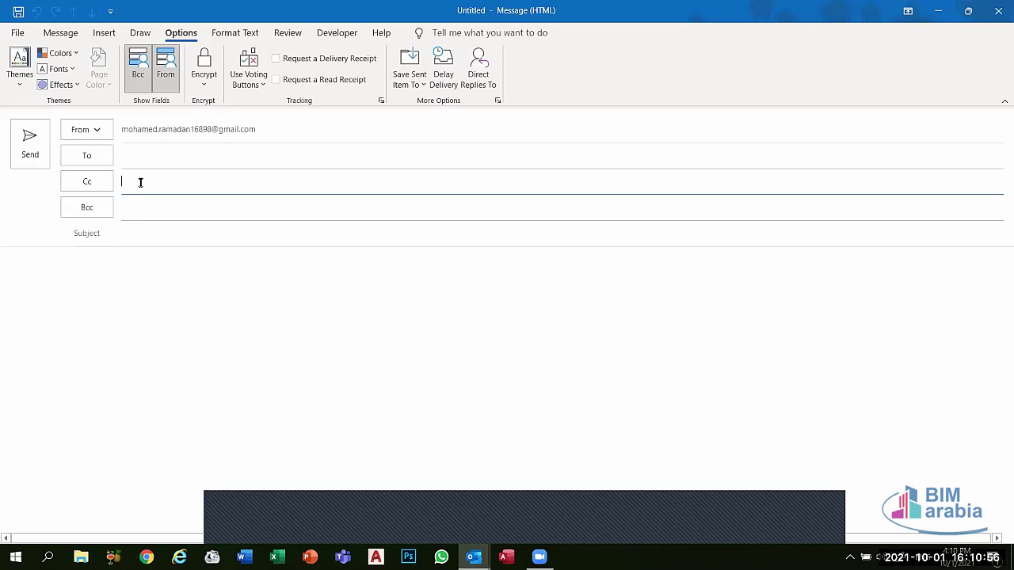
{"action": "left_click", "coordinate": [146, 231]}
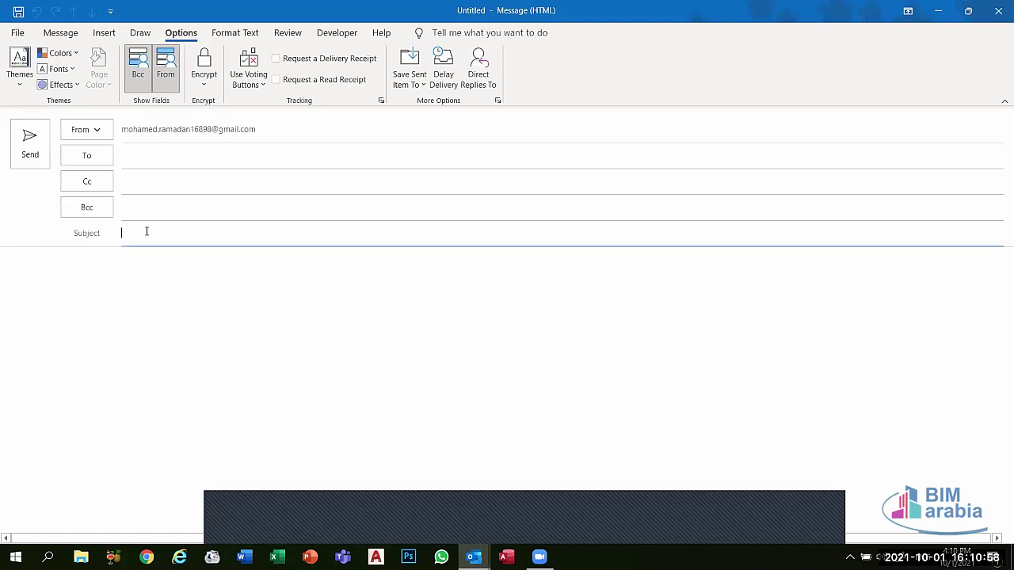
{"action": "left_click", "coordinate": [138, 281]}
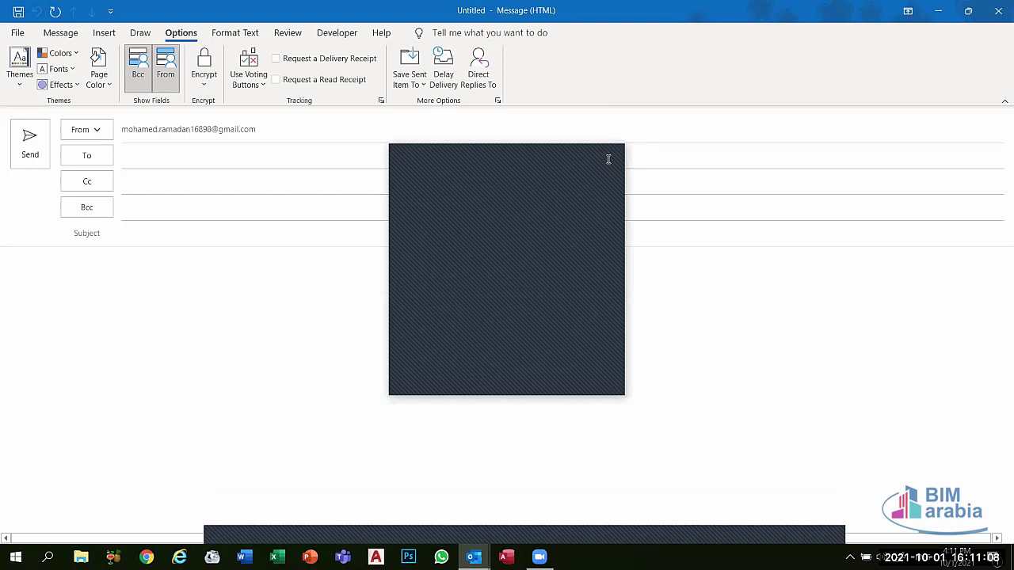
{"action": "type", "text": "Mohamed"}
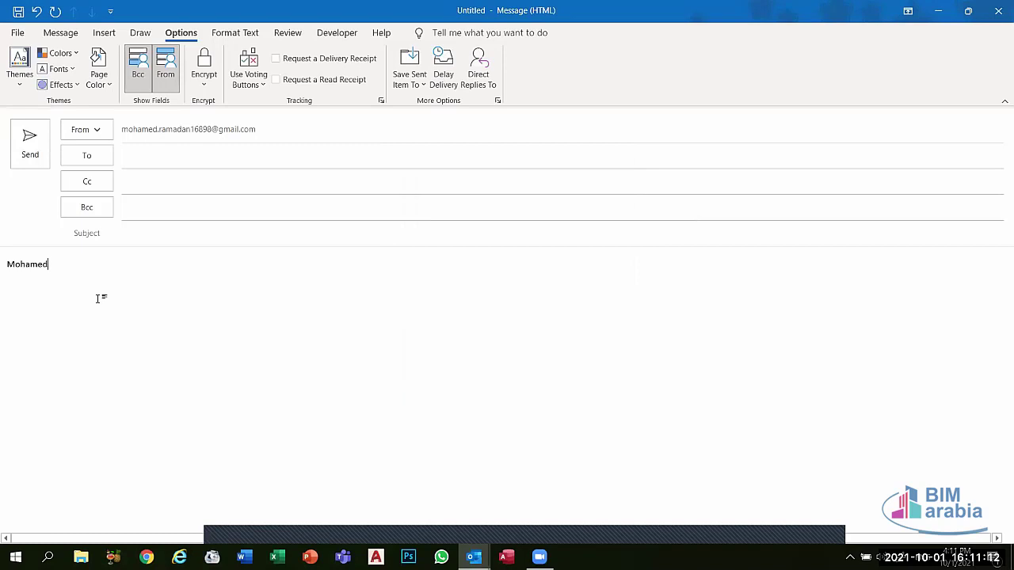
{"action": "double_click", "coordinate": [44, 269]}
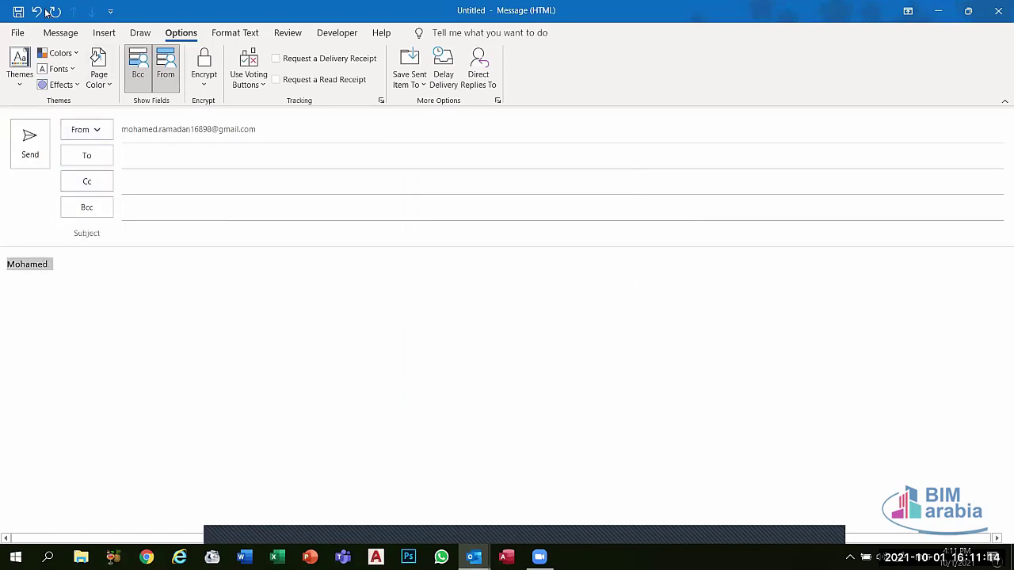
{"action": "left_click", "coordinate": [59, 33]}
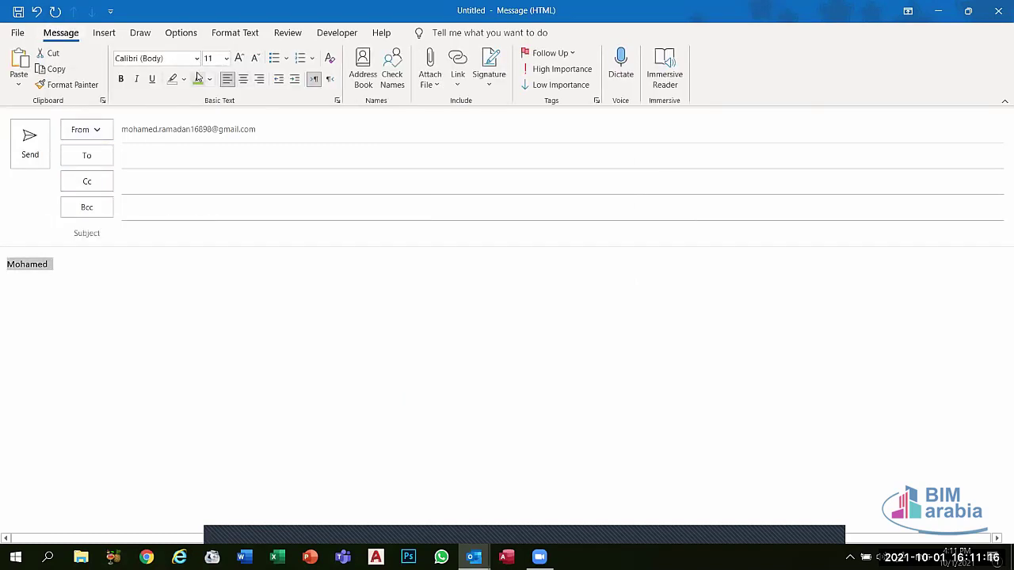
{"action": "left_click", "coordinate": [243, 78]}
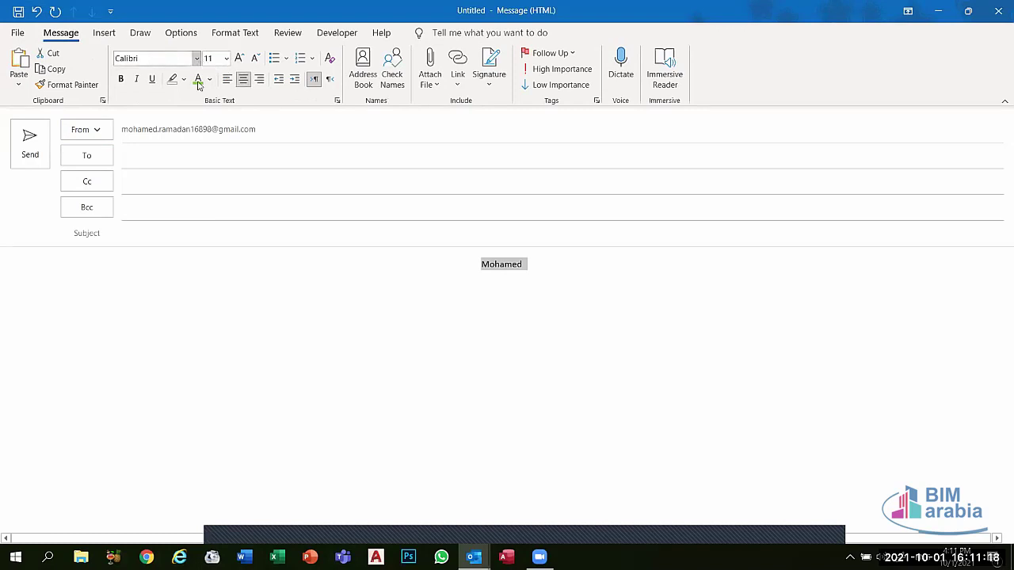
{"action": "key", "text": "alt+h"}
{"action": "key", "text": "f"}
{"action": "key", "text": "f"}
{"action": "left_click", "coordinate": [188, 187]}
{"action": "left_click", "coordinate": [239, 61]}
{"action": "left_click", "coordinate": [239, 62]}
{"action": "left_click", "coordinate": [240, 61]}
{"action": "left_click", "coordinate": [239, 58]}
{"action": "left_click", "coordinate": [239, 59]}
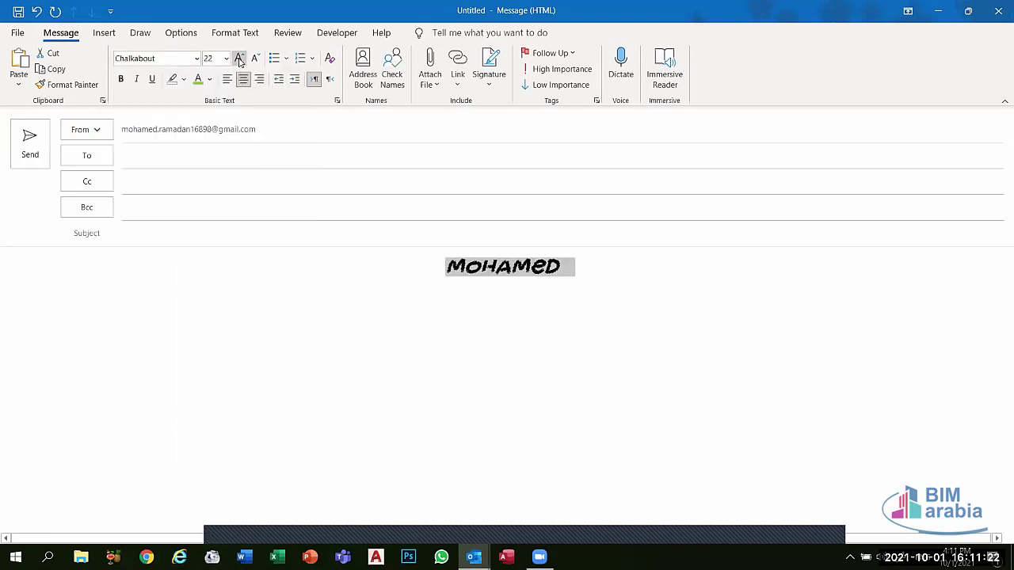
{"action": "left_click", "coordinate": [239, 59]}
{"action": "left_click", "coordinate": [240, 58]}
{"action": "left_click", "coordinate": [239, 58]}
{"action": "left_click", "coordinate": [198, 80]}
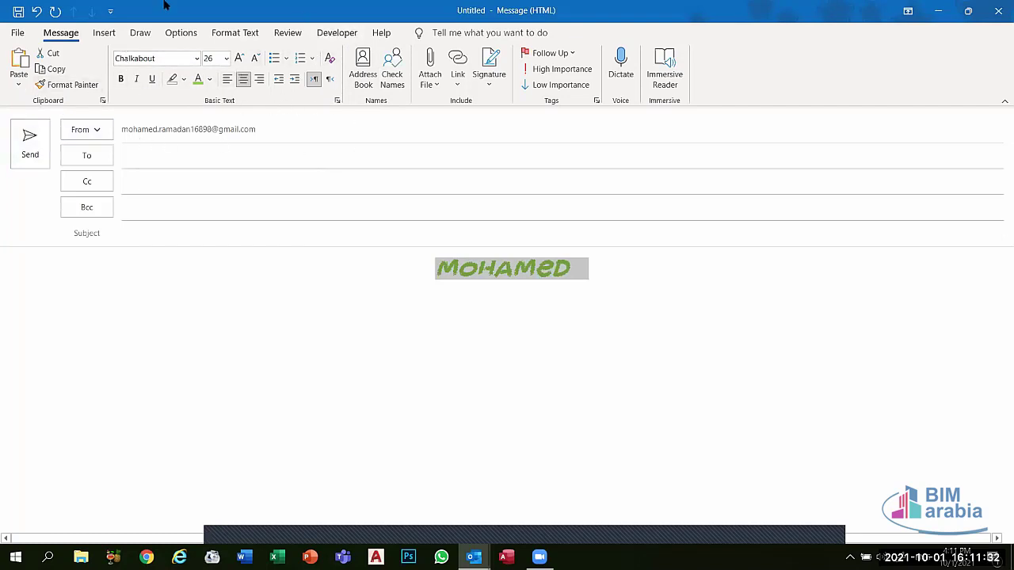
{"action": "left_click", "coordinate": [337, 100]}
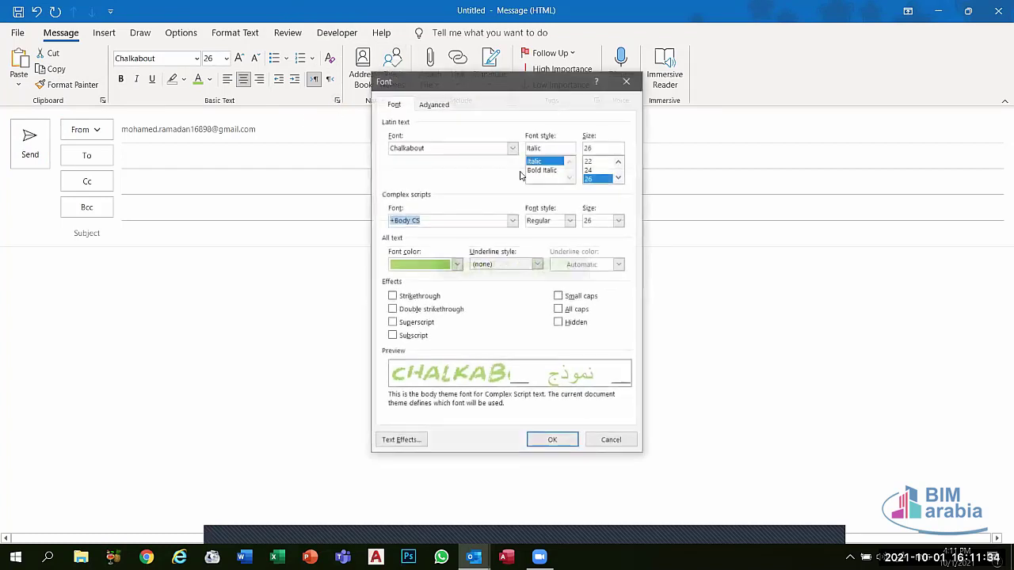
{"action": "left_click", "coordinate": [627, 80]}
{"action": "left_click", "coordinate": [538, 279]}
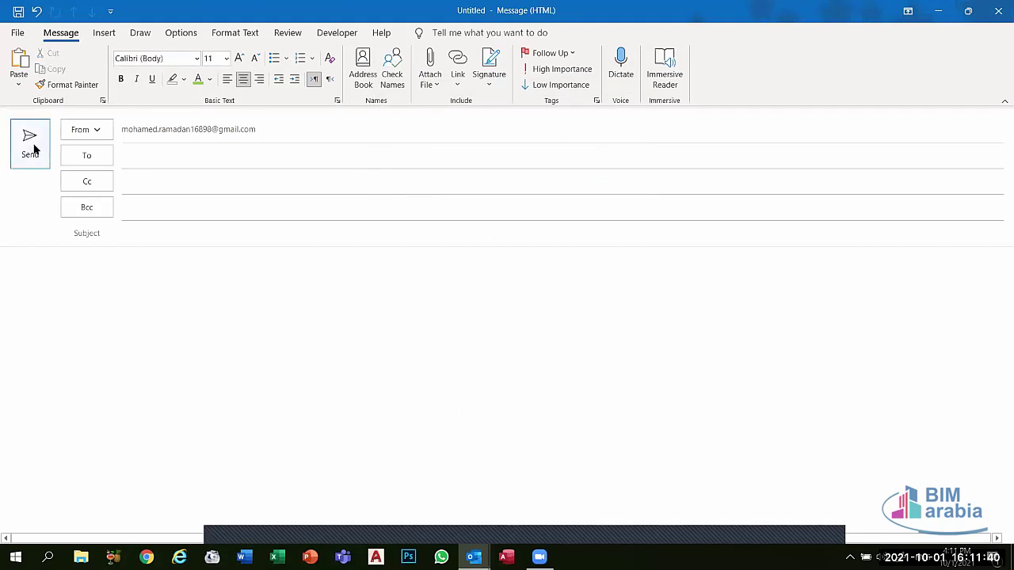
- Hide the From and Bcc fields again, then close the draft without saving
{"action": "left_click", "coordinate": [171, 34]}
{"action": "left_click", "coordinate": [170, 62]}
{"action": "left_click", "coordinate": [138, 62]}
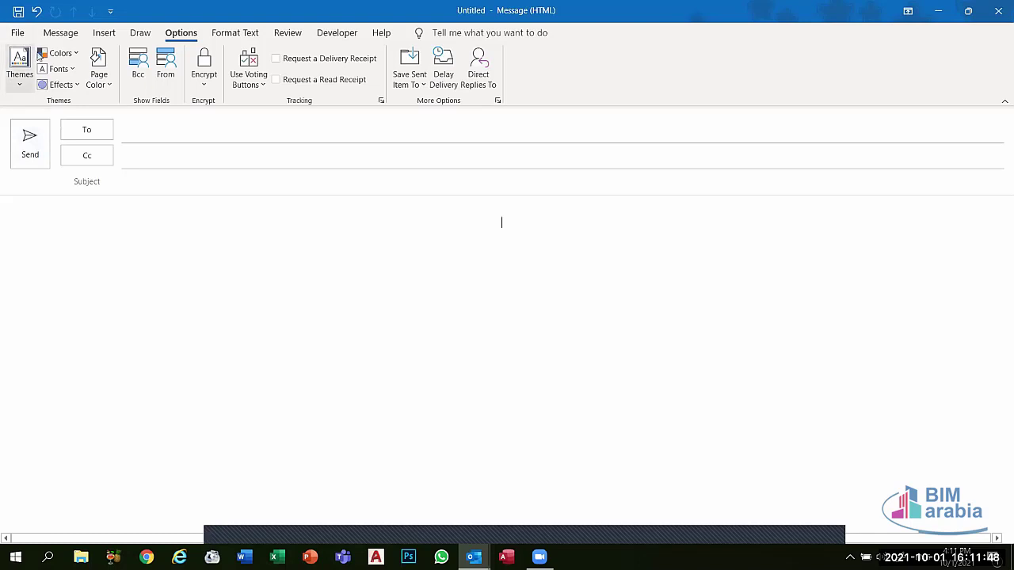
{"action": "left_click", "coordinate": [104, 33]}
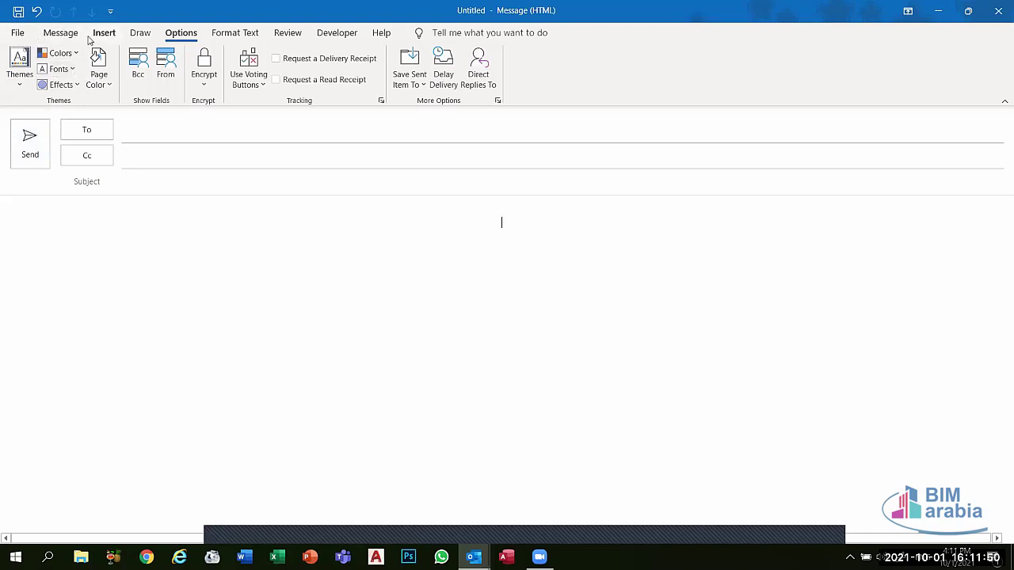
{"action": "left_click", "coordinate": [74, 33]}
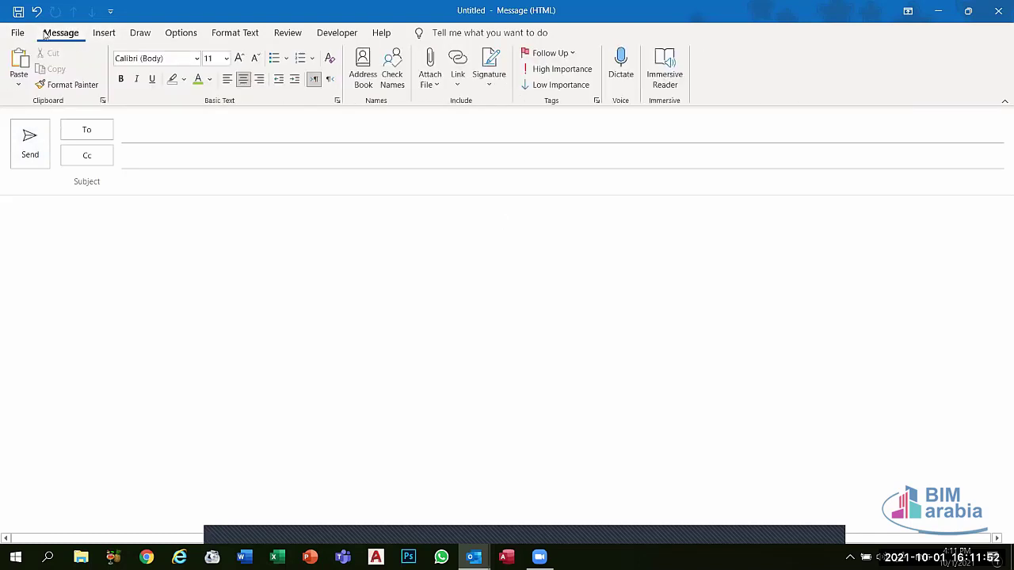
{"action": "left_click", "coordinate": [998, 9]}
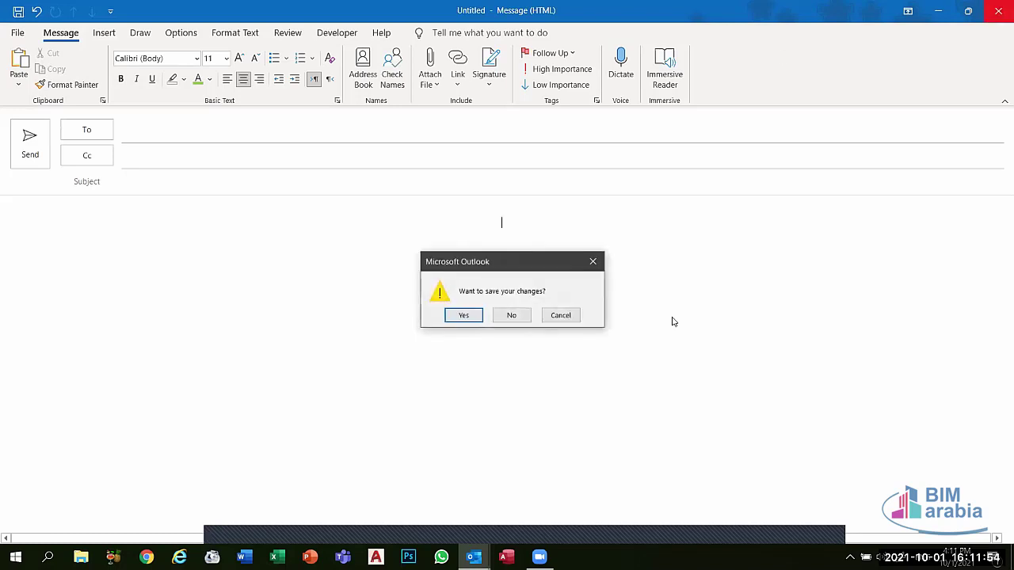
{"action": "left_click", "coordinate": [507, 316]}
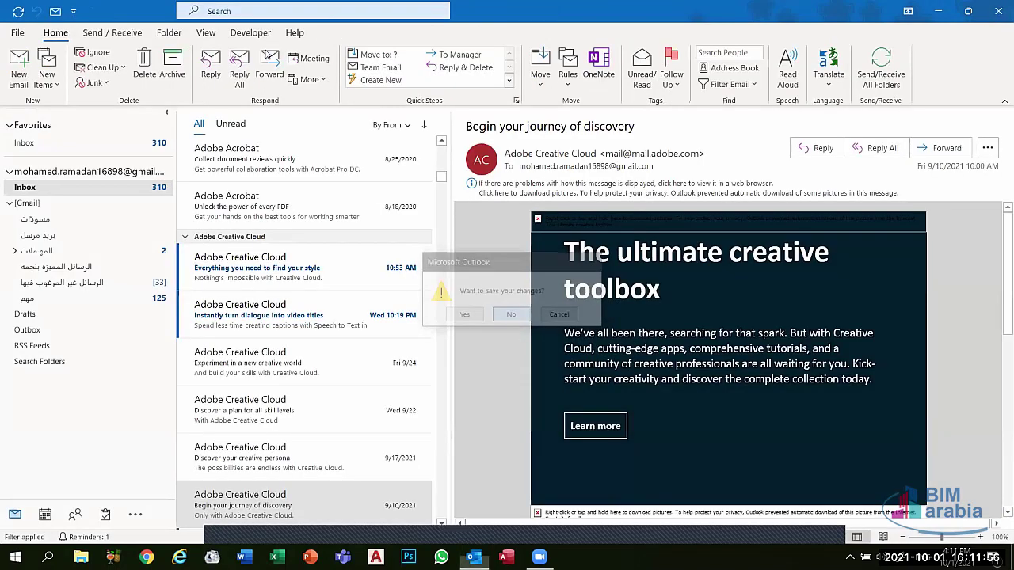
- Launch the Visual Basic for Applications editor from the Developer tab
{"action": "left_click", "coordinate": [170, 32]}
{"action": "left_click", "coordinate": [238, 35]}
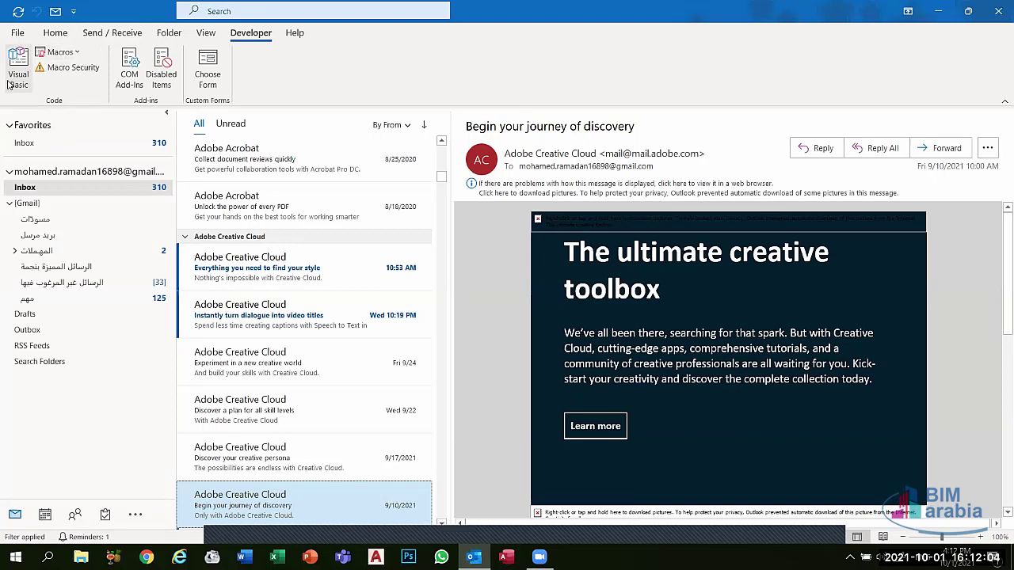
{"action": "left_click", "coordinate": [26, 91]}
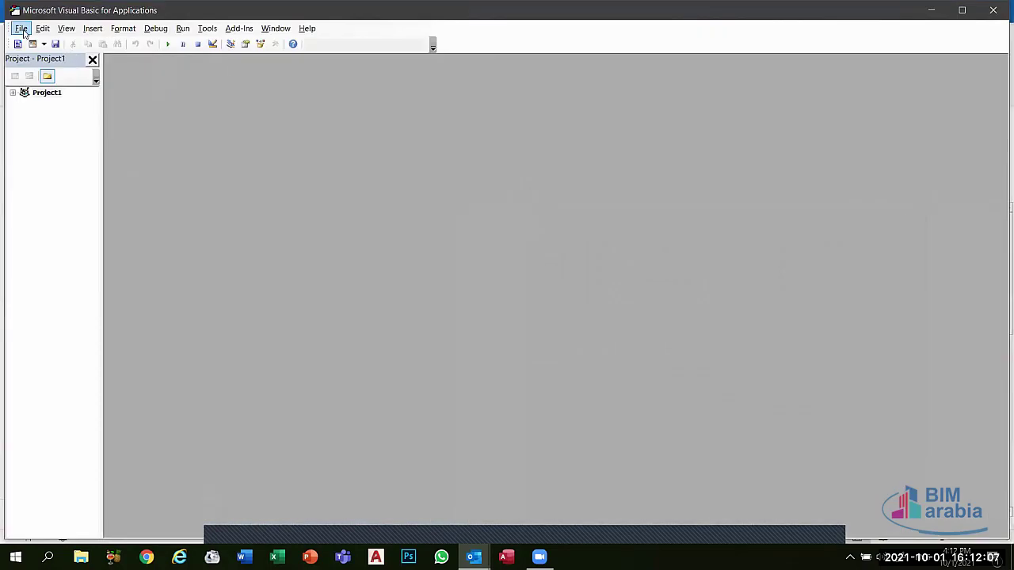
- Browse the VBA editor's menus without running any command
{"action": "left_click", "coordinate": [22, 30]}
{"action": "mouse_move", "coordinate": [70, 30]}
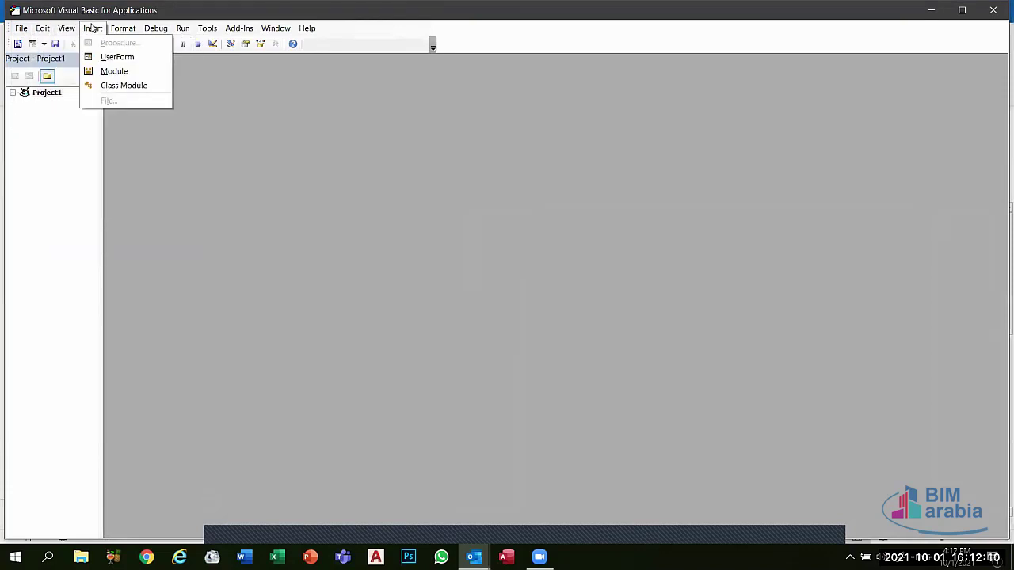
{"action": "mouse_move", "coordinate": [125, 32]}
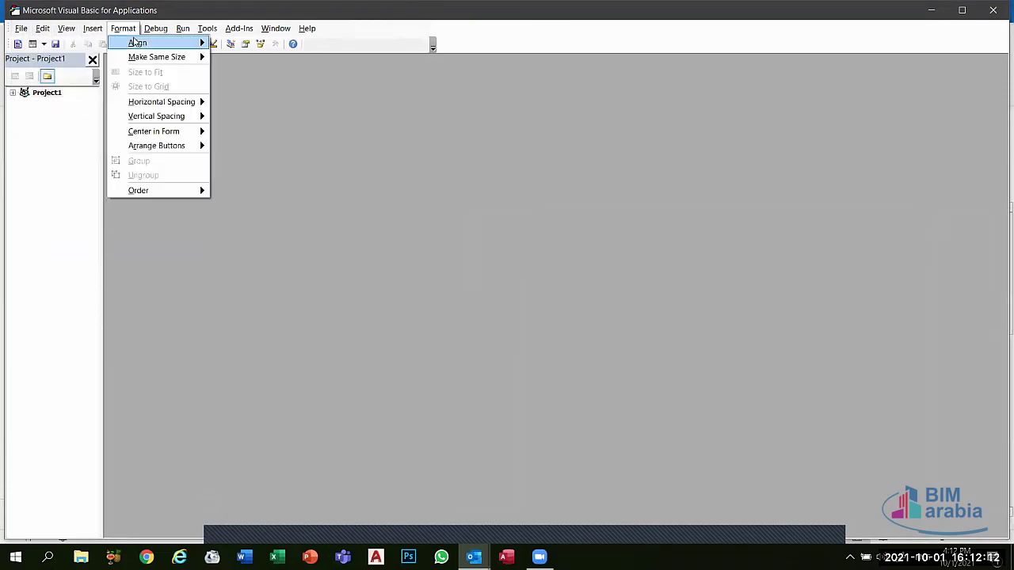
{"action": "mouse_move", "coordinate": [182, 29]}
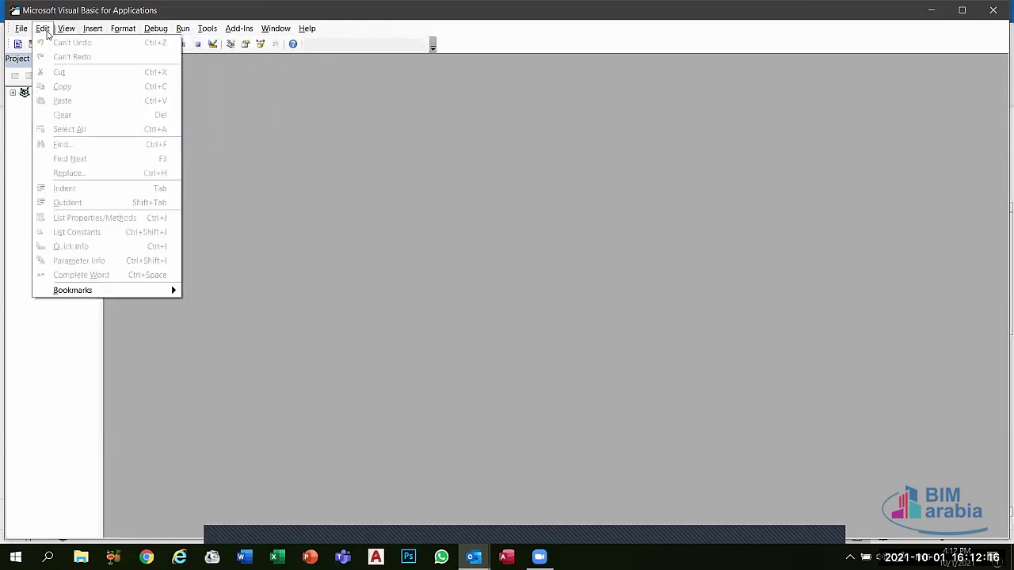
{"action": "mouse_move", "coordinate": [22, 33]}
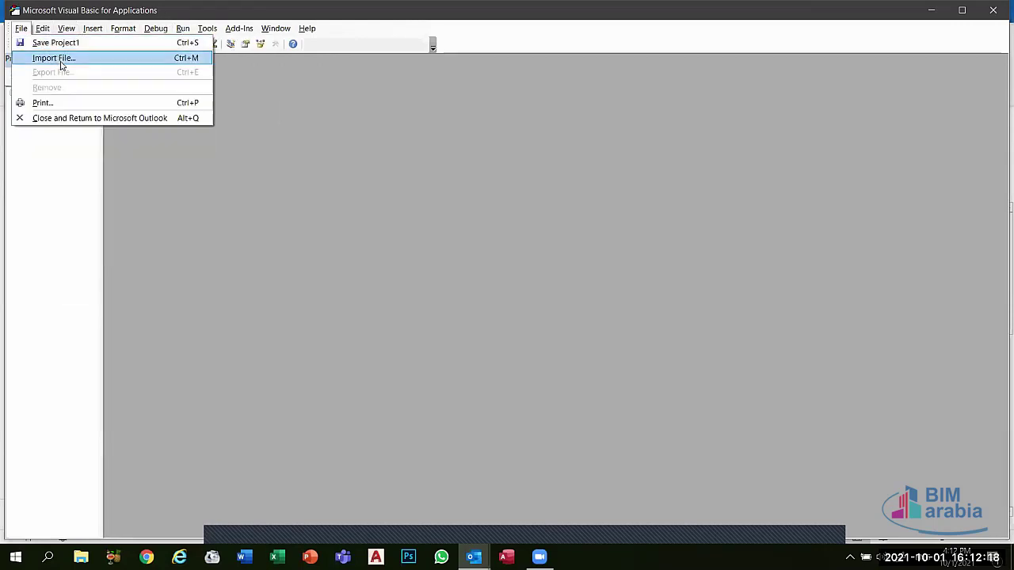
{"action": "left_click", "coordinate": [388, 261]}
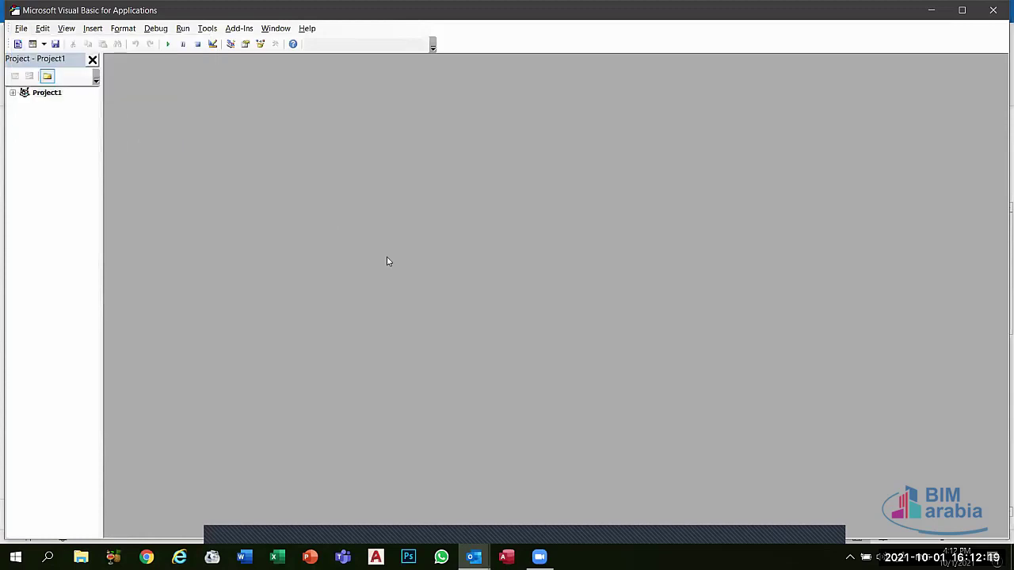
- Expand Project1 and its Microsoft Outlook folder to show ThisOutlookSession, then close the editor
{"action": "double_click", "coordinate": [51, 94]}
{"action": "double_click", "coordinate": [56, 96]}
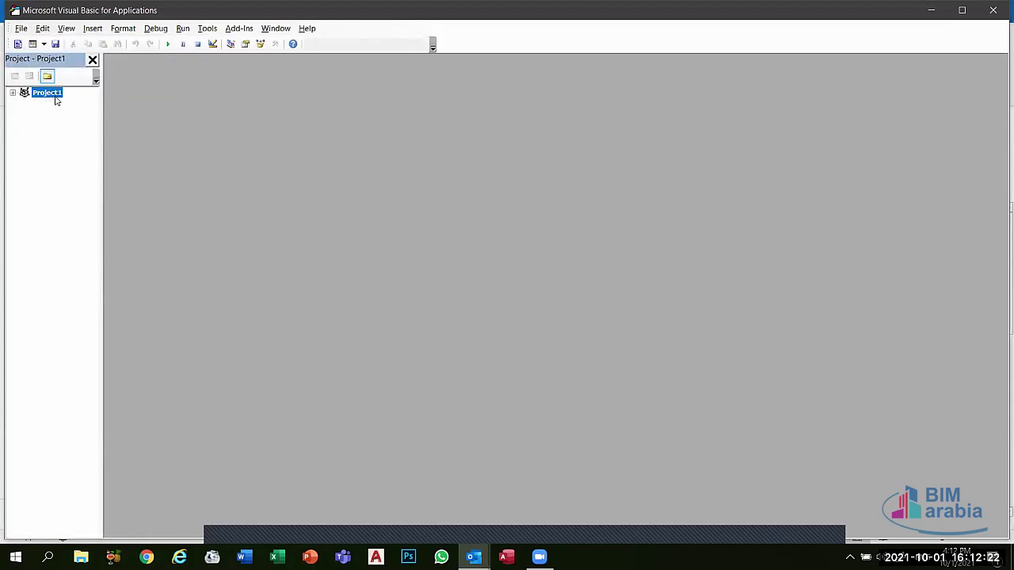
{"action": "double_click", "coordinate": [51, 94]}
{"action": "double_click", "coordinate": [69, 103]}
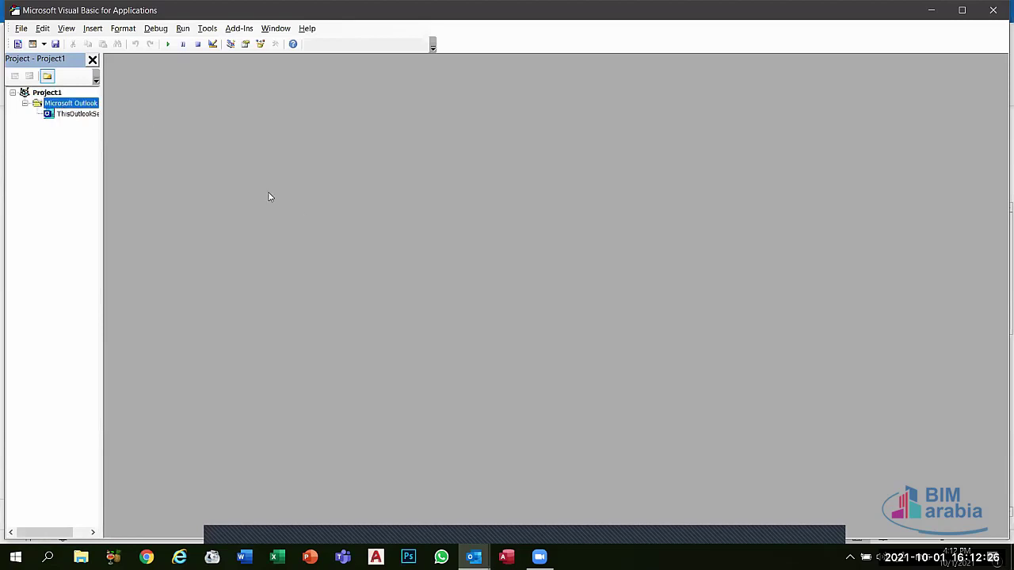
{"action": "left_click", "coordinate": [996, 10]}
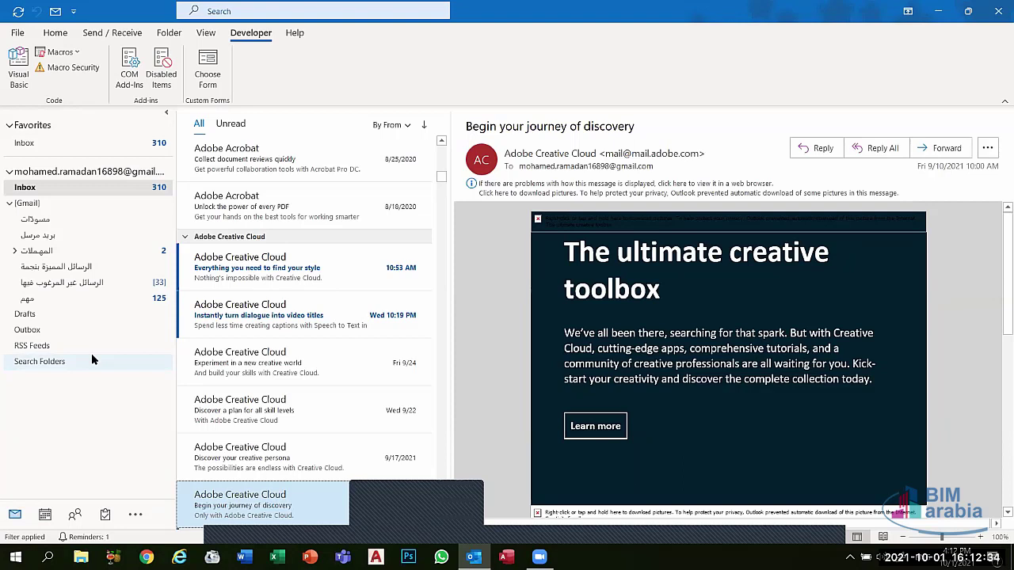
- Start a new email, type and erase a name in its body, then launch Word
{"action": "left_click", "coordinate": [55, 34]}
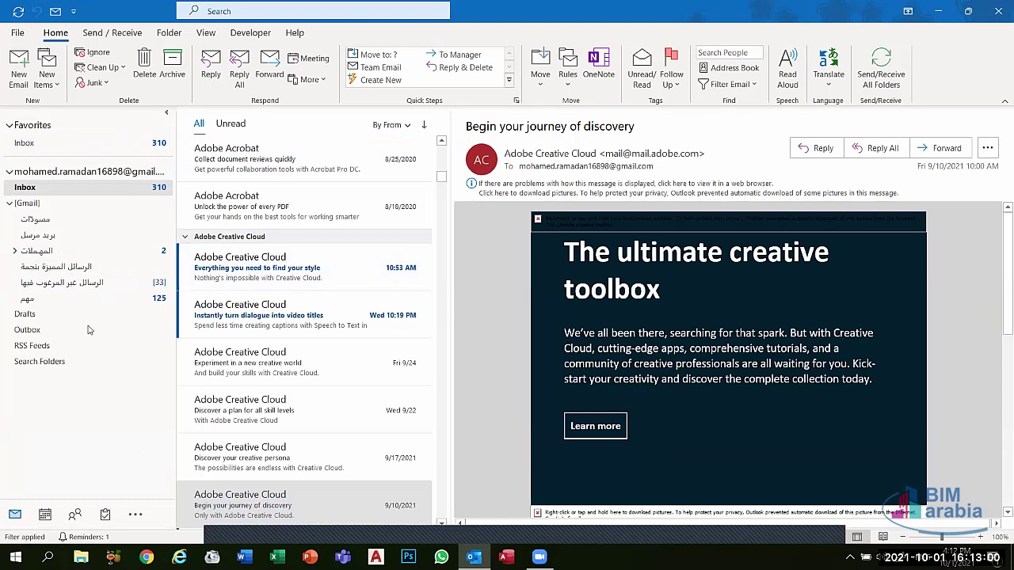
{"action": "left_click", "coordinate": [26, 86]}
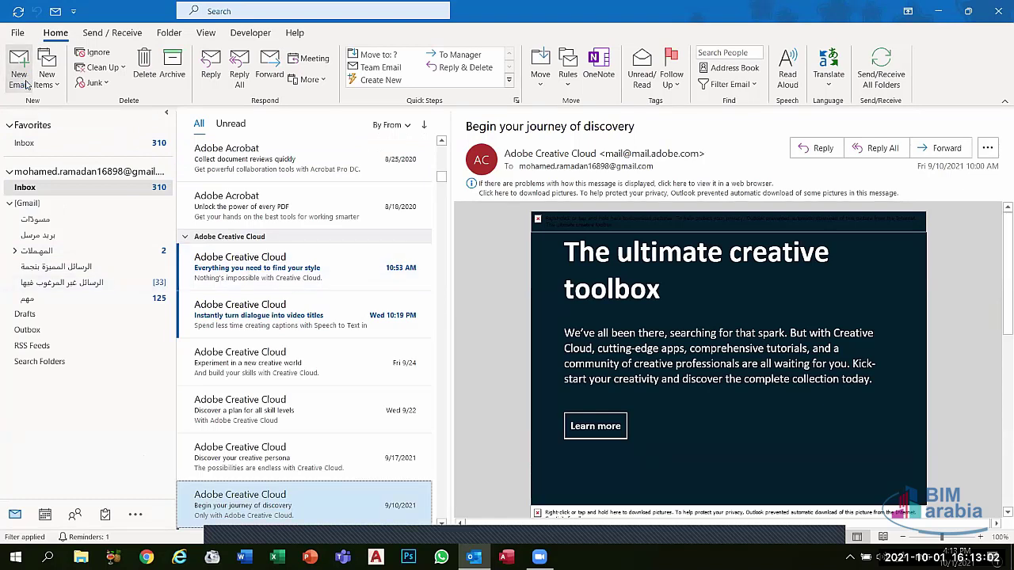
{"action": "left_click", "coordinate": [226, 229]}
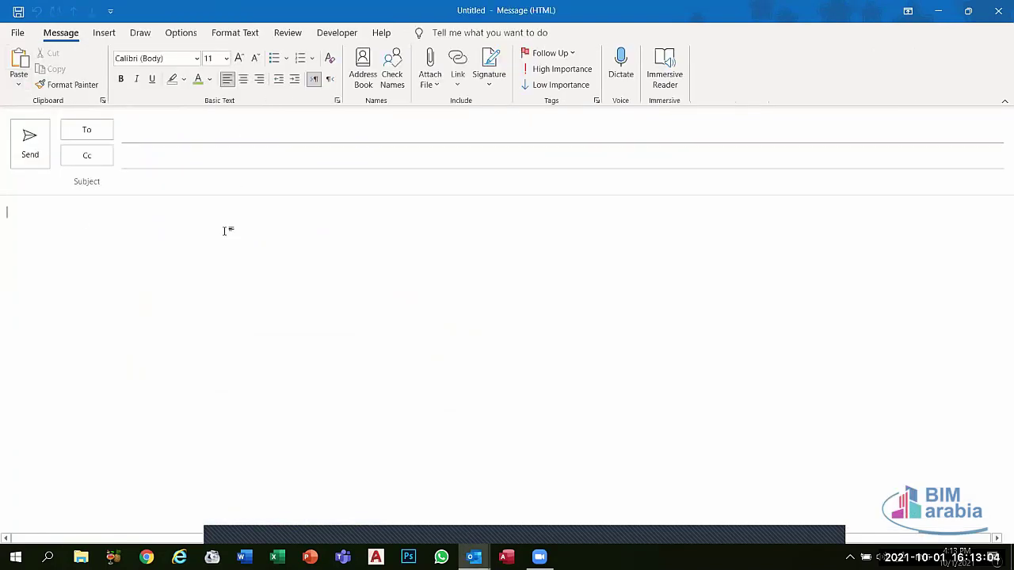
{"action": "type", "text": "Moohamed"}
{"action": "left_click", "coordinate": [13, 207]}
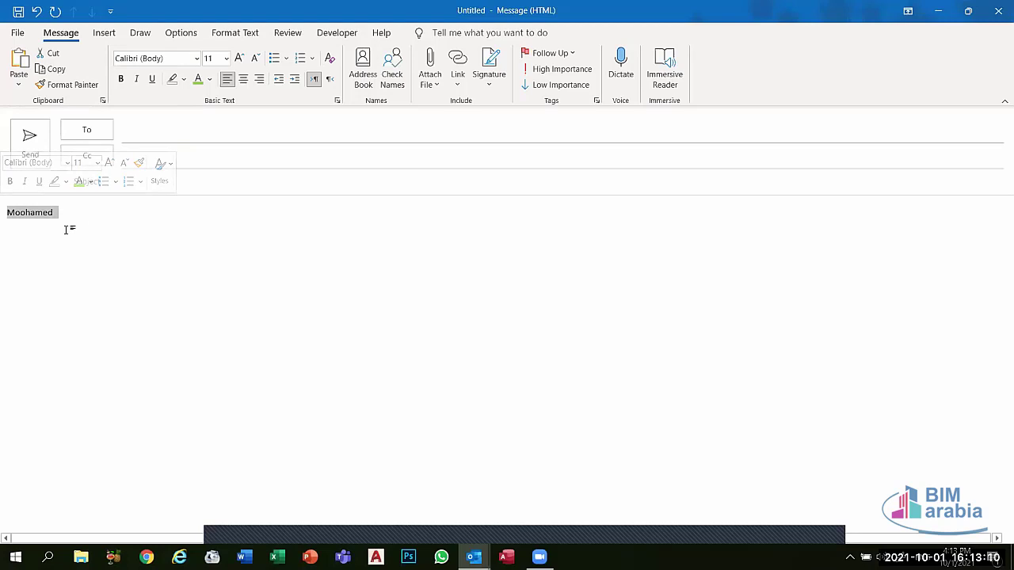
{"action": "key", "text": "BackSpace"}
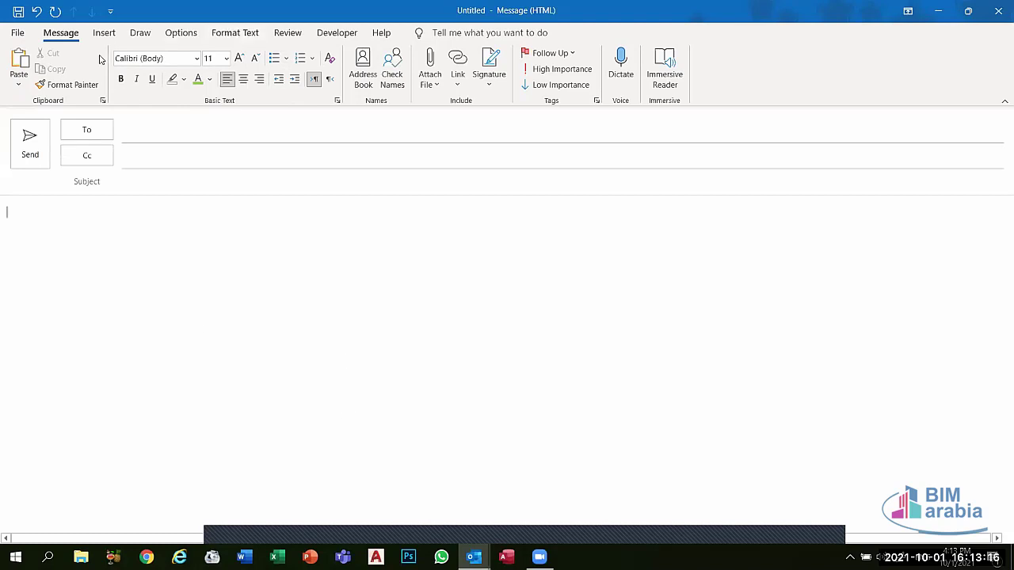
{"action": "left_click", "coordinate": [244, 554]}
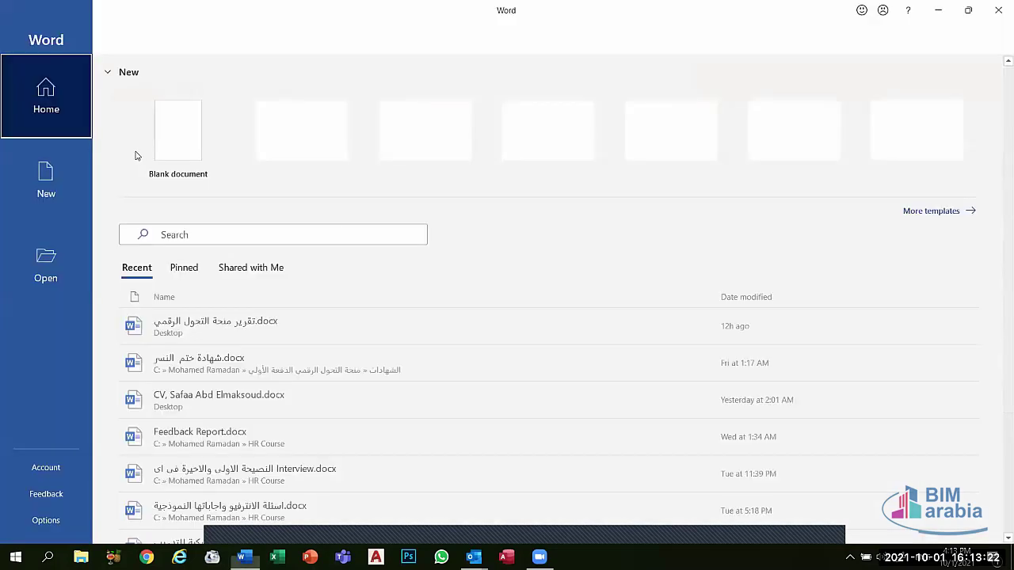
- Create a blank document and fill it with sample text using =rand()
{"action": "left_click", "coordinate": [146, 150]}
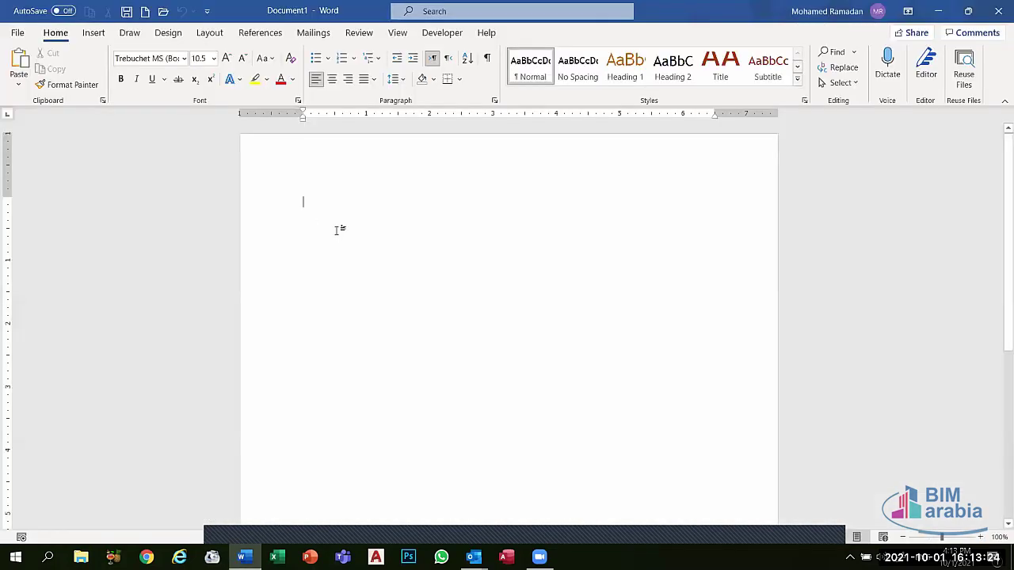
{"action": "type", "text": "=rand"}
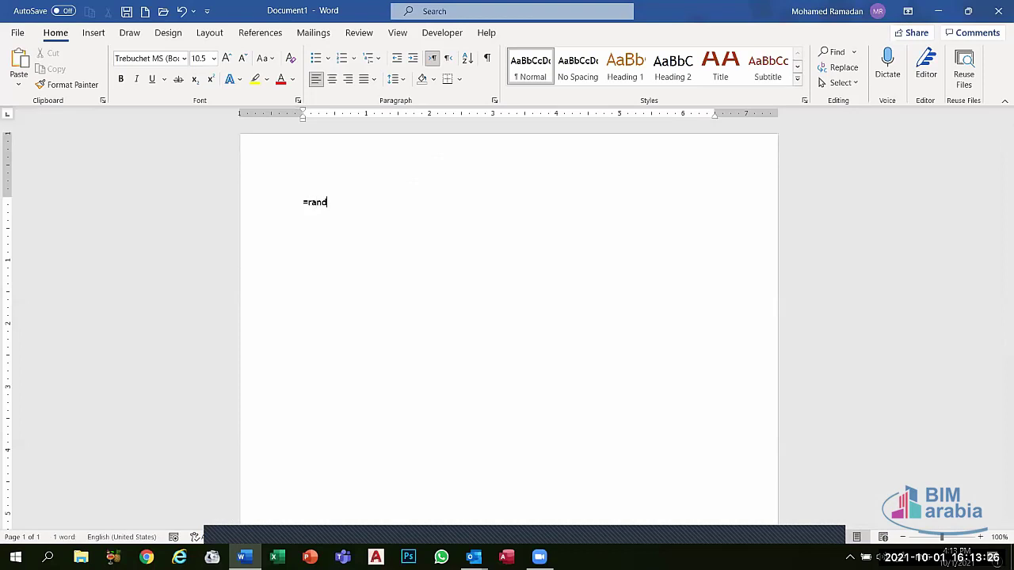
{"action": "type", "text": "()"}
{"action": "key", "text": "Return"}
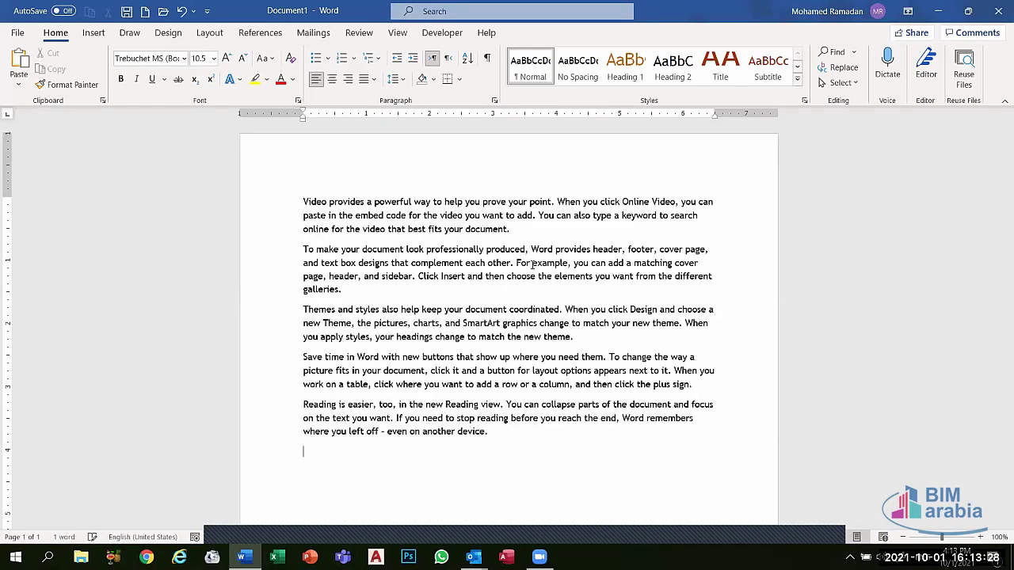
- Select the five sample paragraphs and justify them to both margins
{"action": "mouse_move", "coordinate": [596, 453]}
{"action": "left_mouse_down"}
{"action": "mouse_move", "coordinate": [287, 254]}
{"action": "mouse_move", "coordinate": [301, 196]}
{"action": "left_mouse_up"}
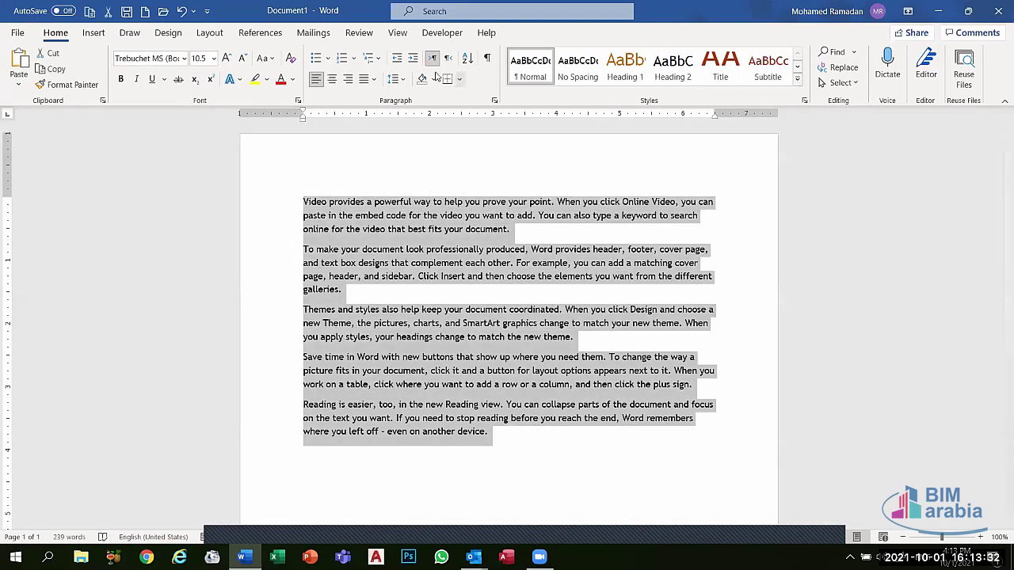
{"action": "left_click", "coordinate": [404, 81]}
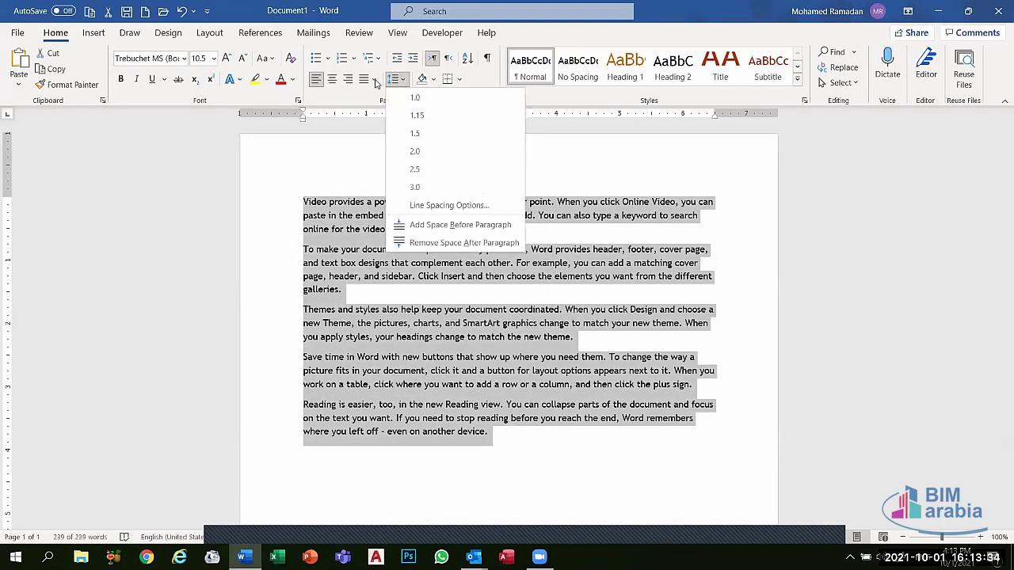
{"action": "left_click", "coordinate": [372, 81]}
{"action": "left_click", "coordinate": [388, 97]}
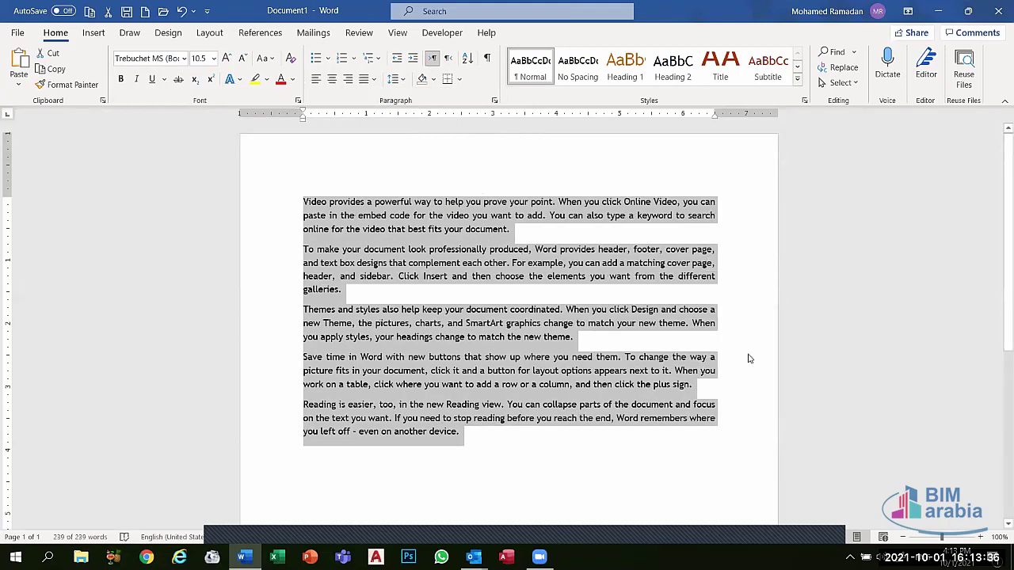